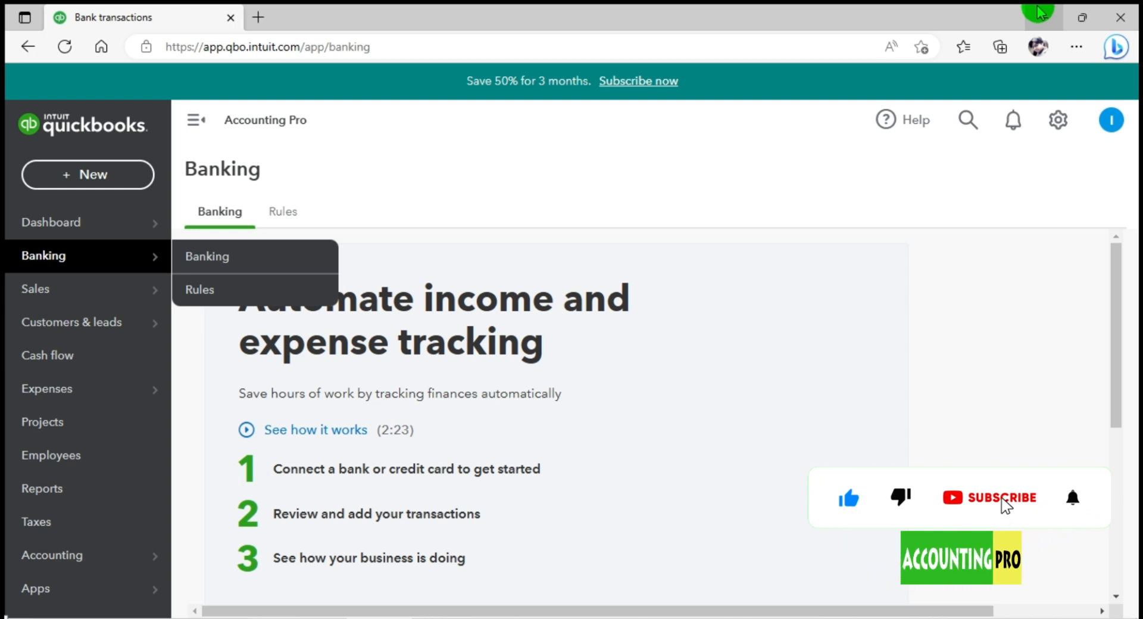
Open the company's chart of accounts and collapse the navigation sidebar to widen the list
click(1058, 120)
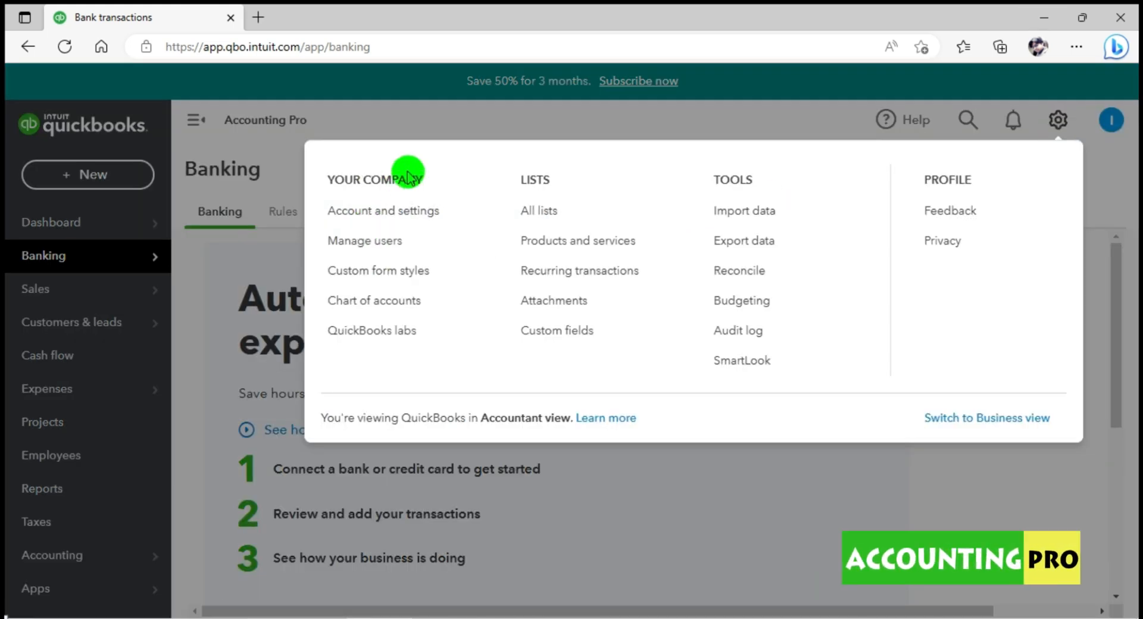
click(380, 302)
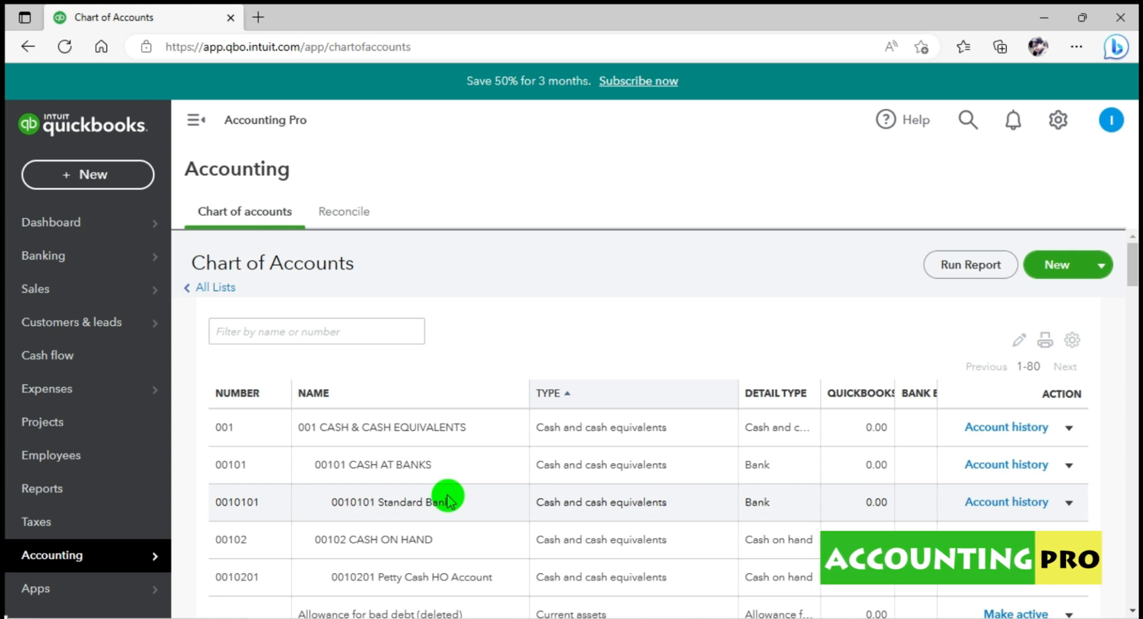
click(196, 120)
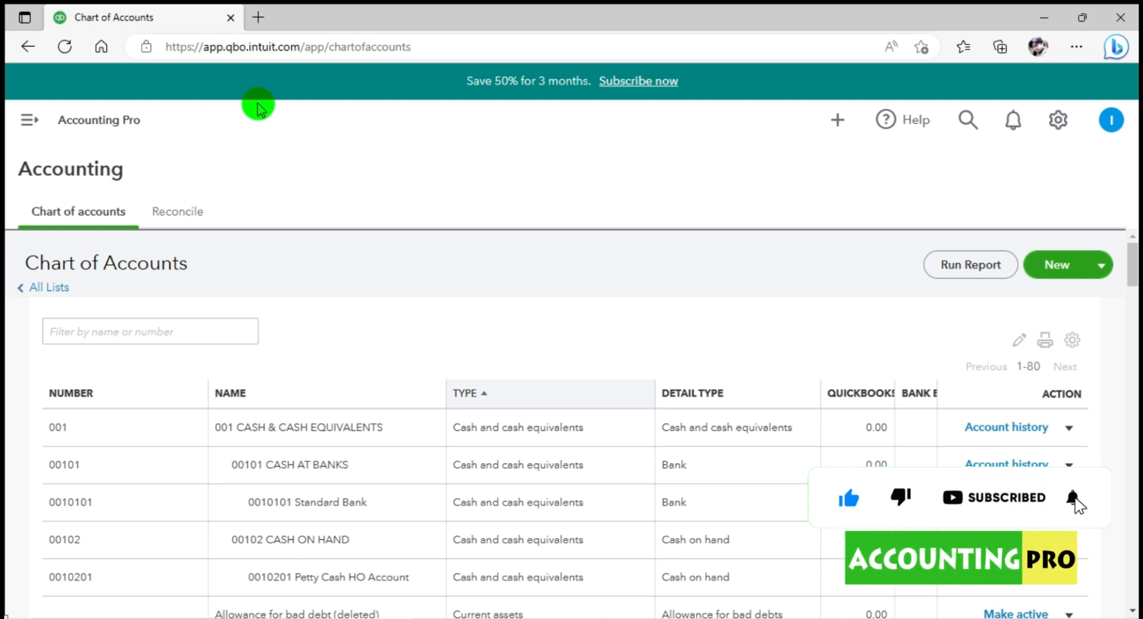
Examine the type, detail type, name, number, description and sub-account options of the new account form, and cancel without saving
click(1047, 268)
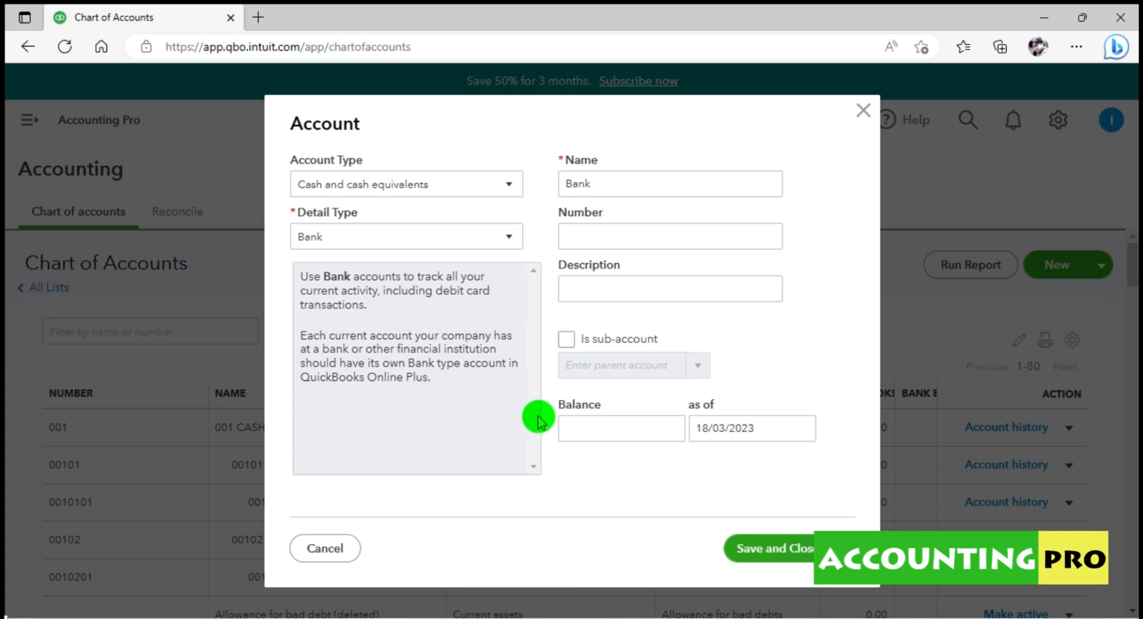
click(431, 182)
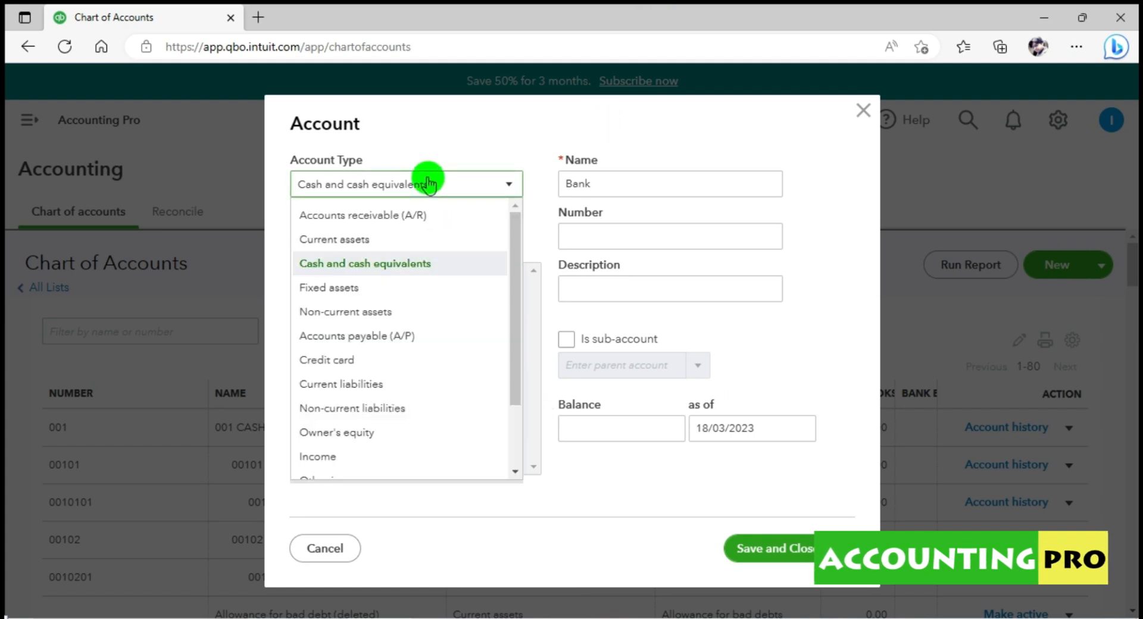
click(426, 179)
click(455, 236)
click(455, 236)
click(632, 183)
double_click(637, 184)
click(626, 237)
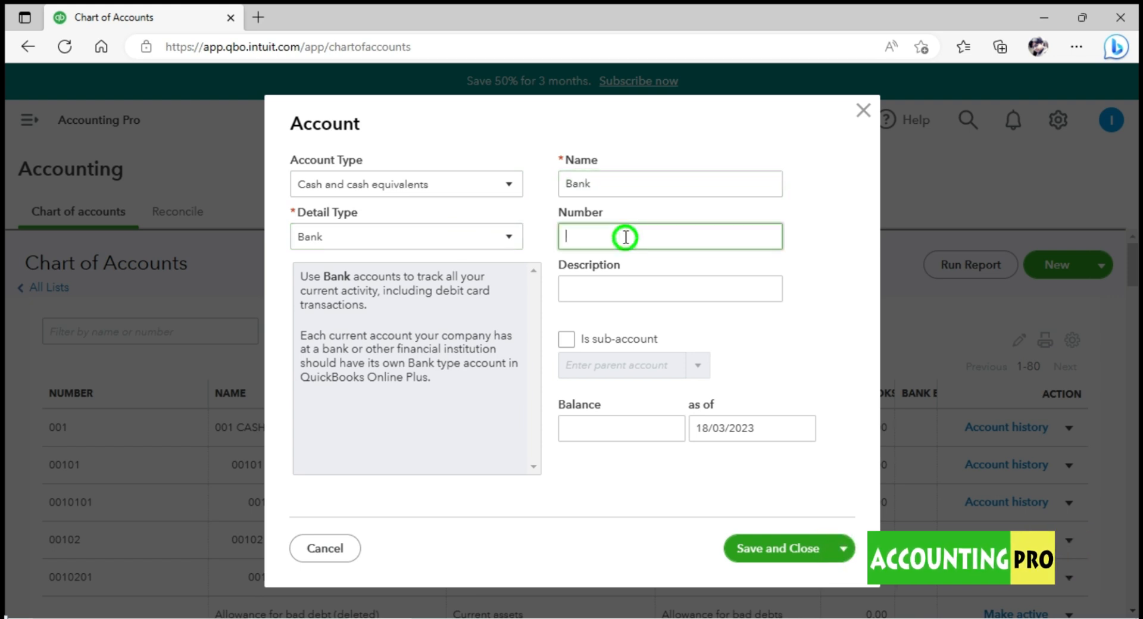
click(628, 285)
click(609, 345)
click(564, 341)
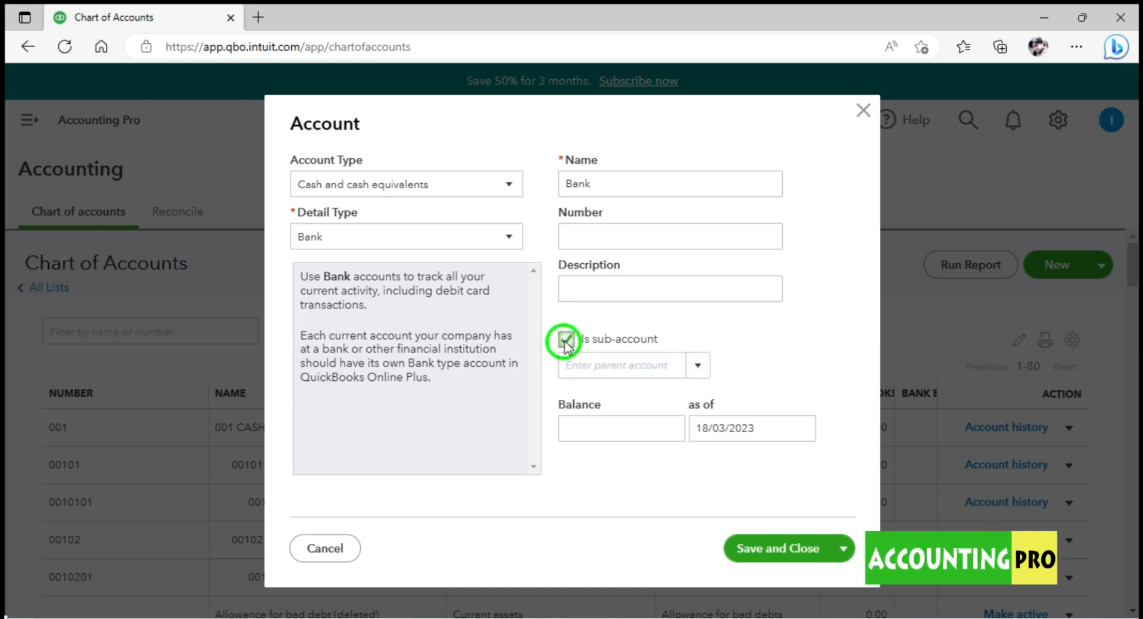
click(566, 341)
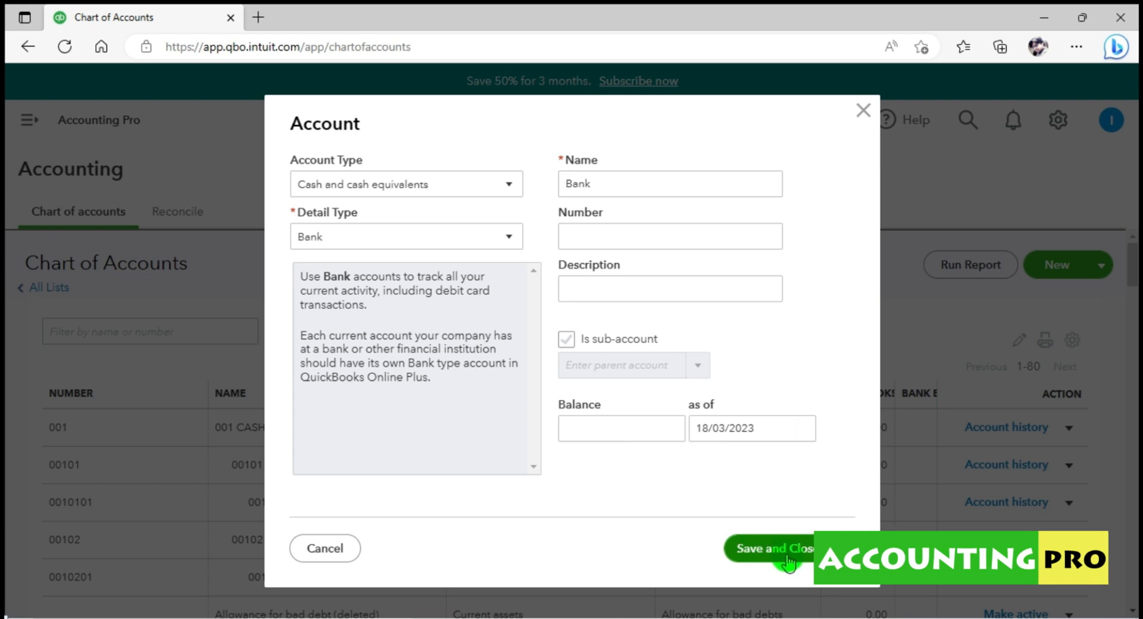
click(841, 550)
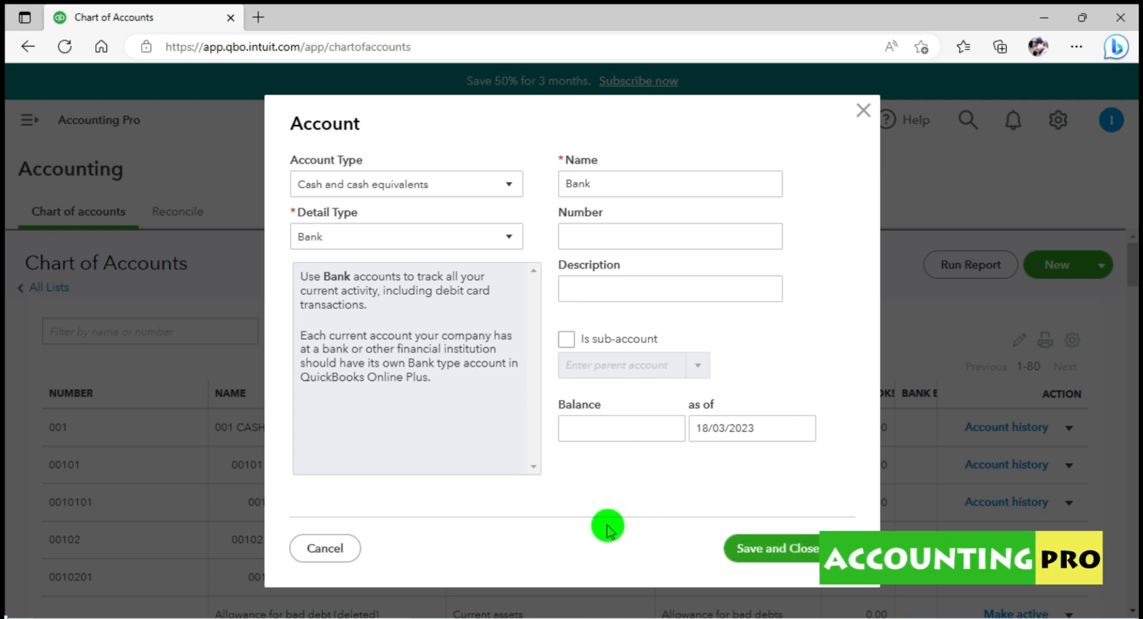
click(309, 547)
click(310, 544)
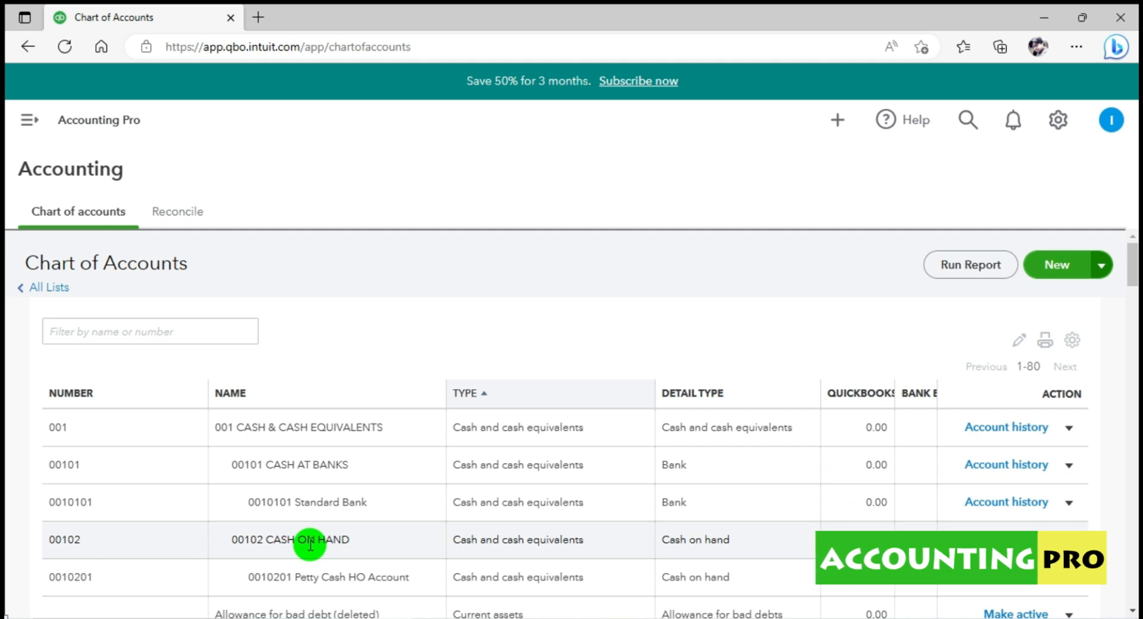
Start an import of accounts from the chart of accounts and review the file upload requirement
click(1102, 266)
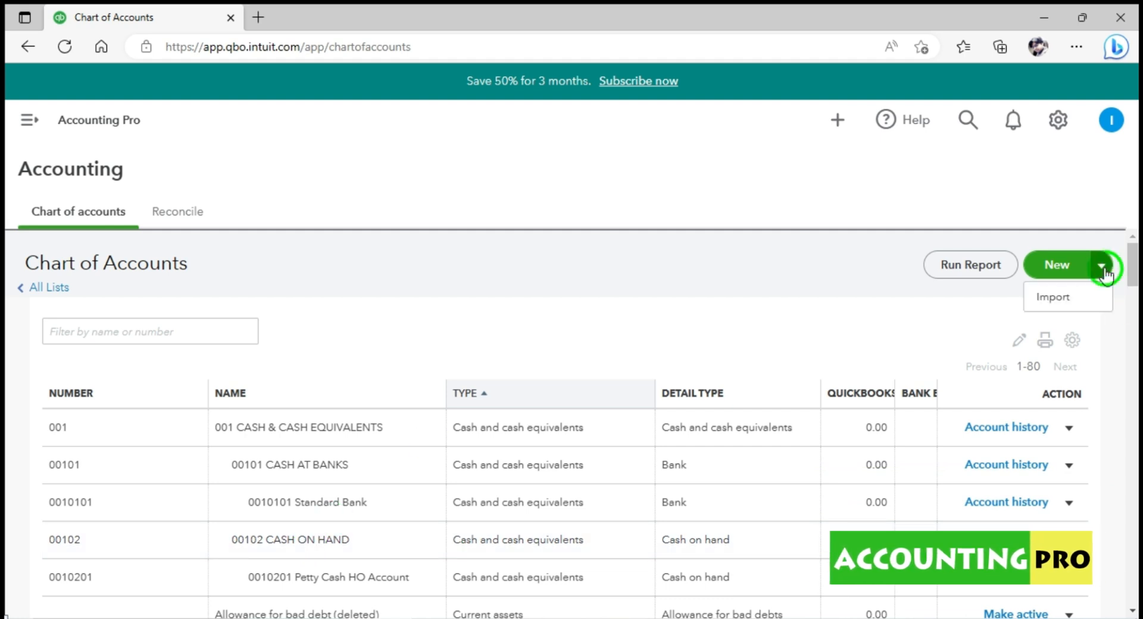
click(1053, 300)
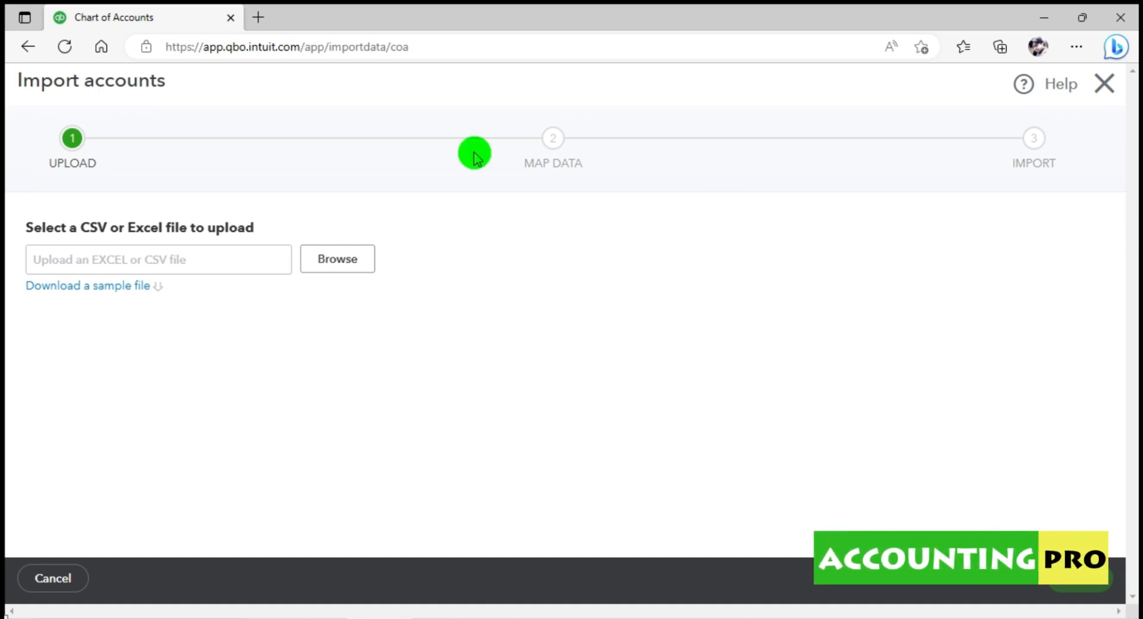
drag(25, 227, 115, 231)
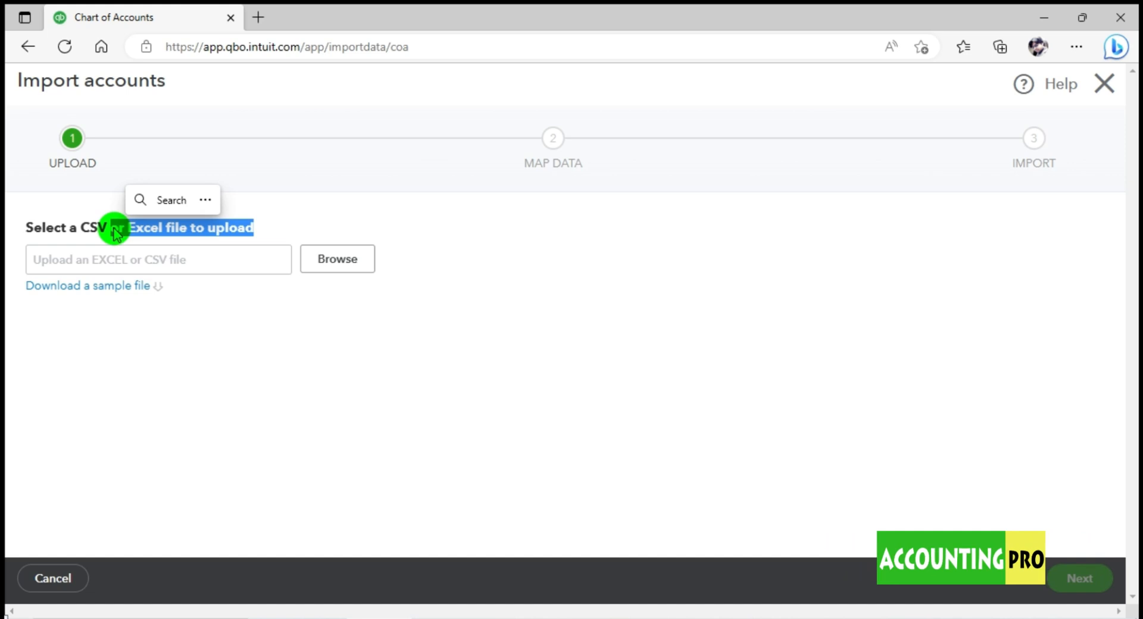
click(107, 260)
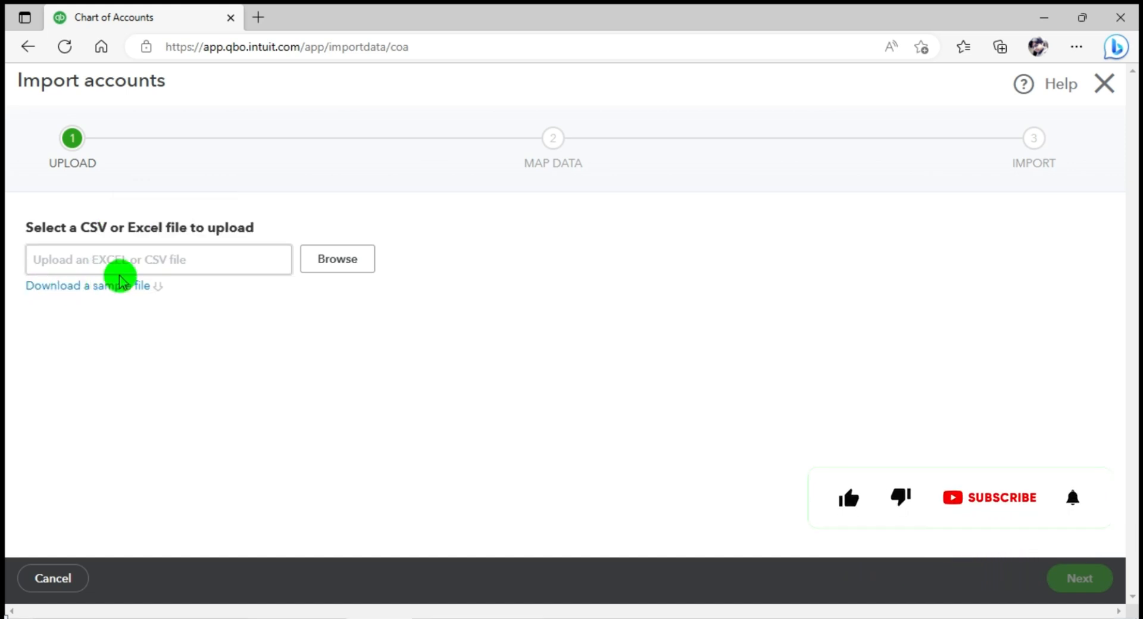
Download the sample chart of accounts file, save it as QuickBooks_Online_no_MC_COA_Sample_File (1).xls and open it in Excel
click(81, 292)
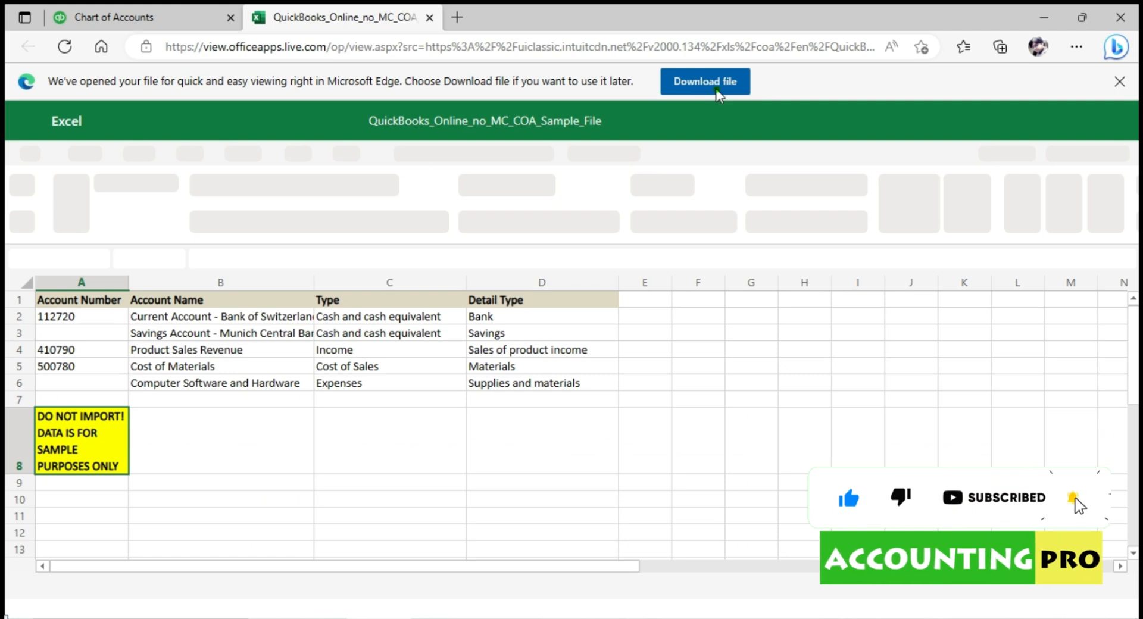
click(715, 88)
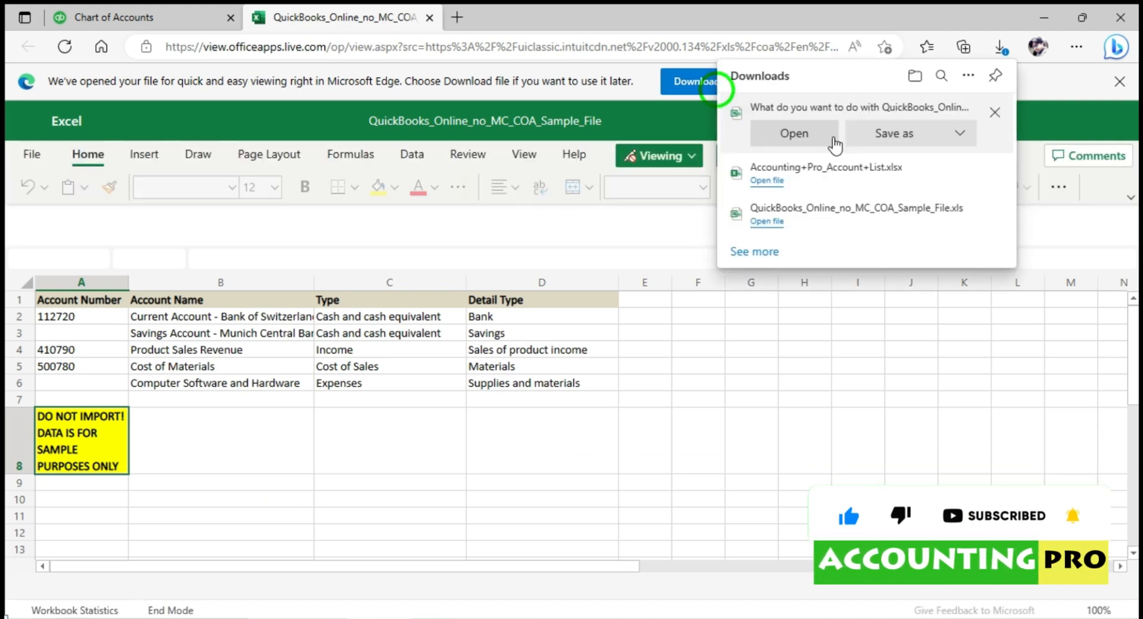
click(864, 137)
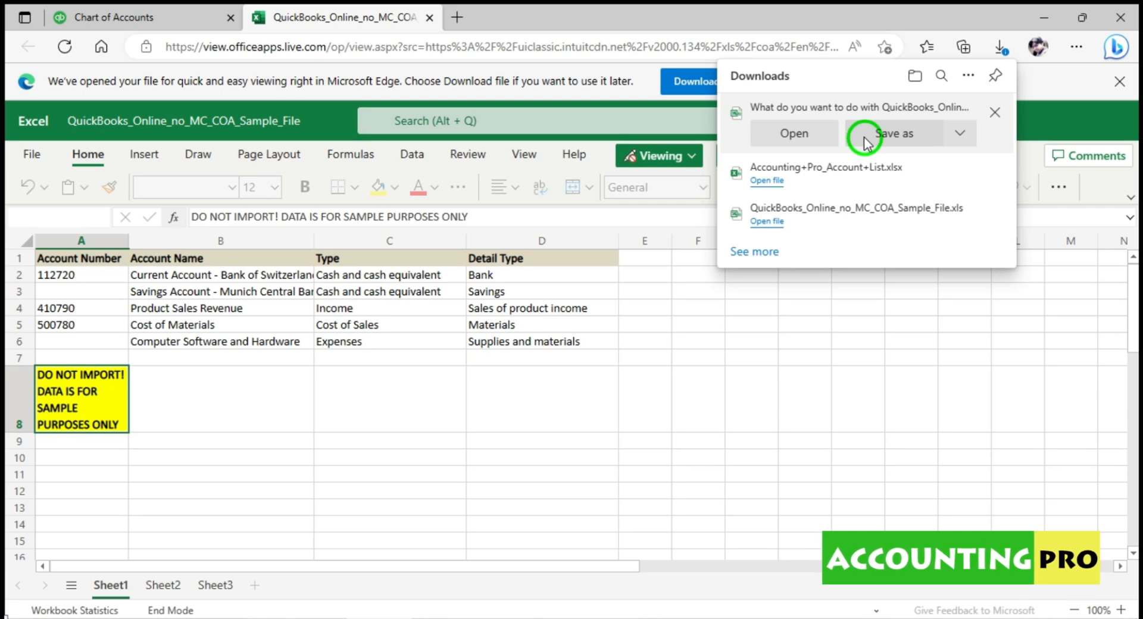
click(1005, 419)
click(768, 121)
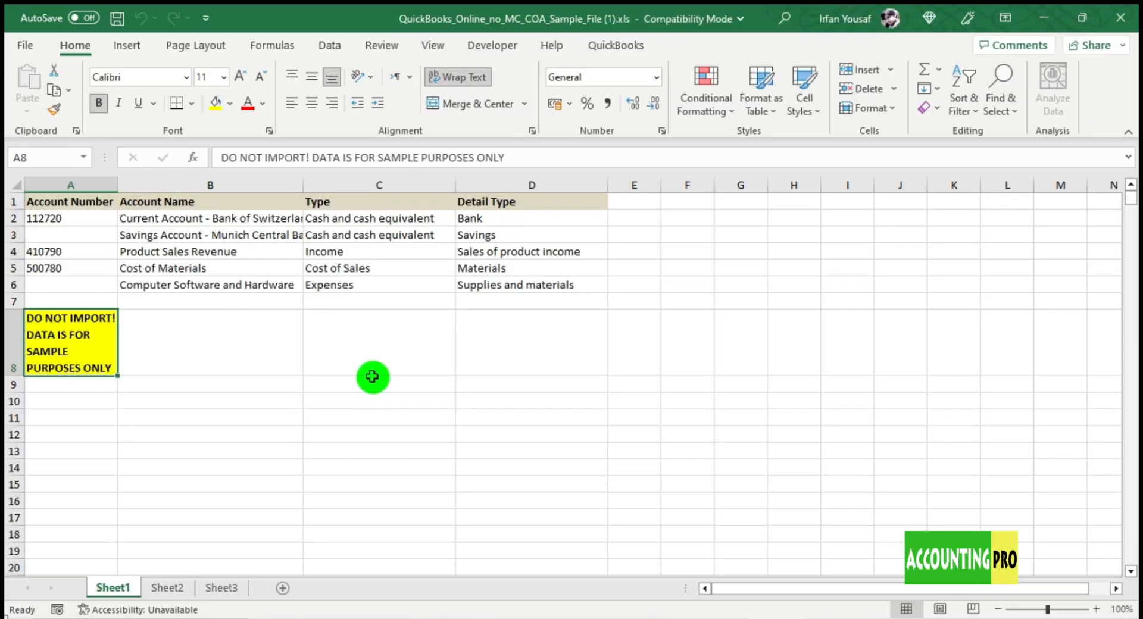
Widen the Account Name column so the full sample account names fit
click(372, 379)
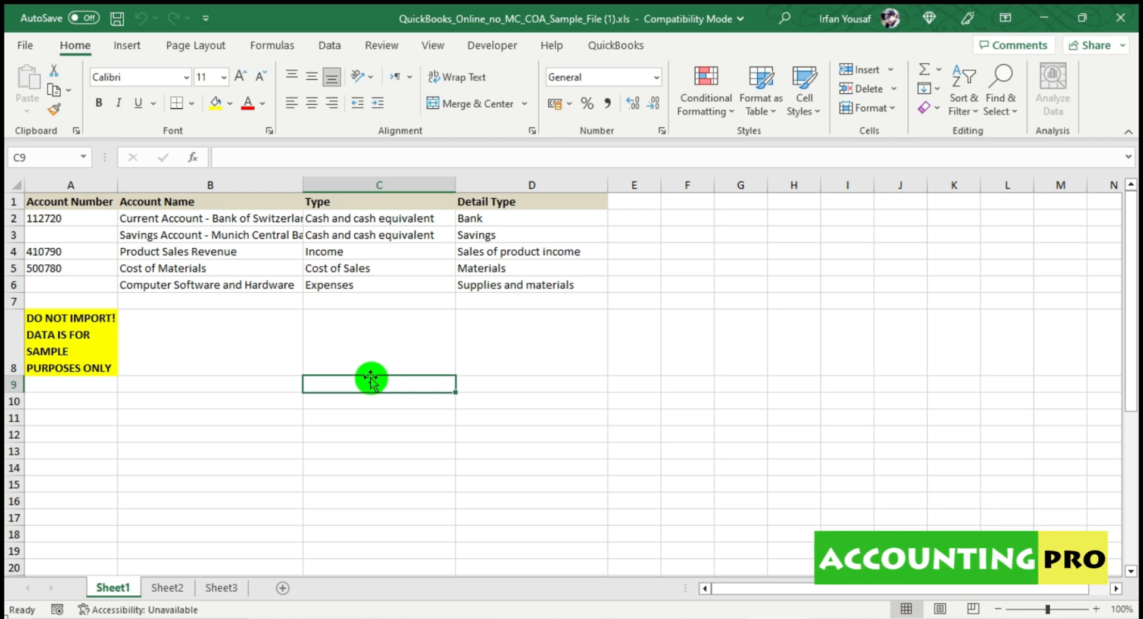
drag(303, 185, 335, 184)
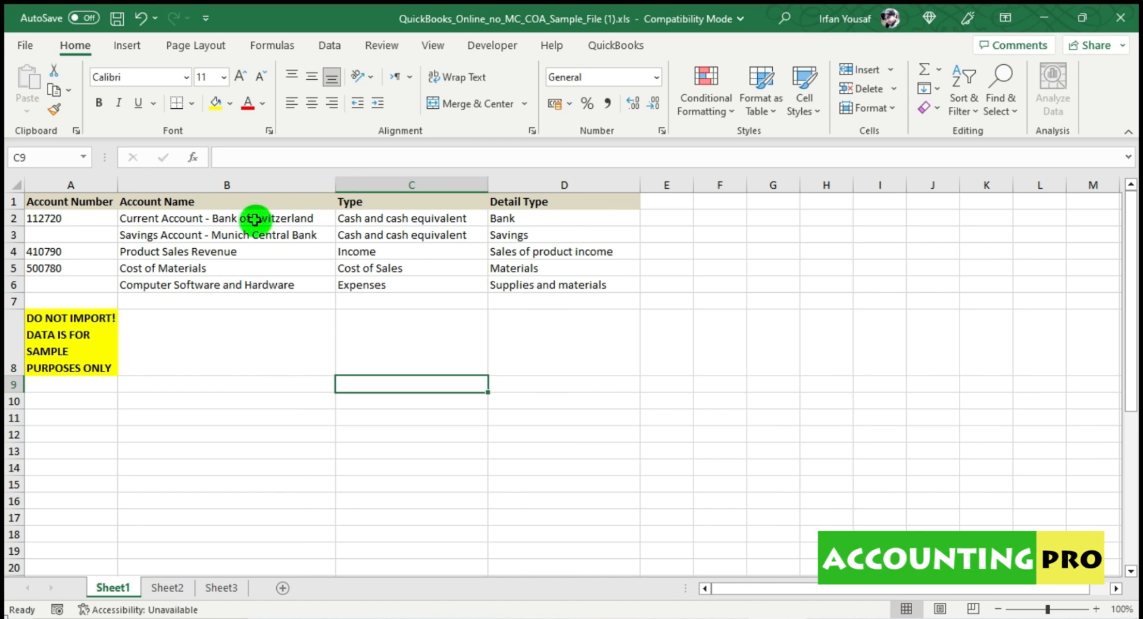
Examine the Account Number, Account Name, Type and Detail Type headings and the sample entries under each one
click(46, 202)
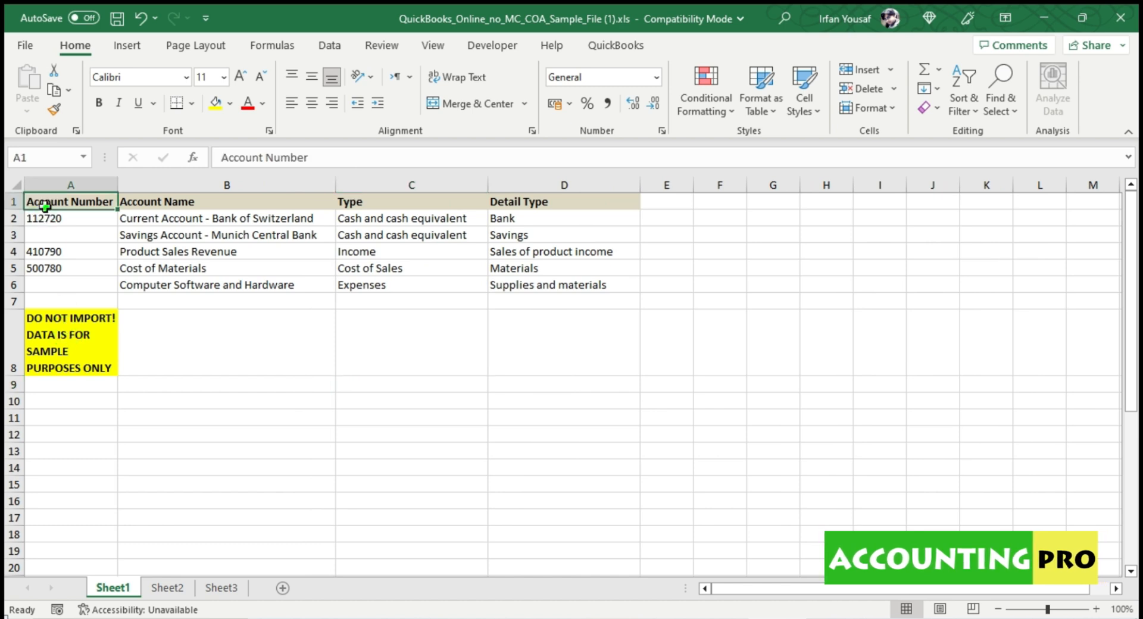
click(156, 201)
click(372, 207)
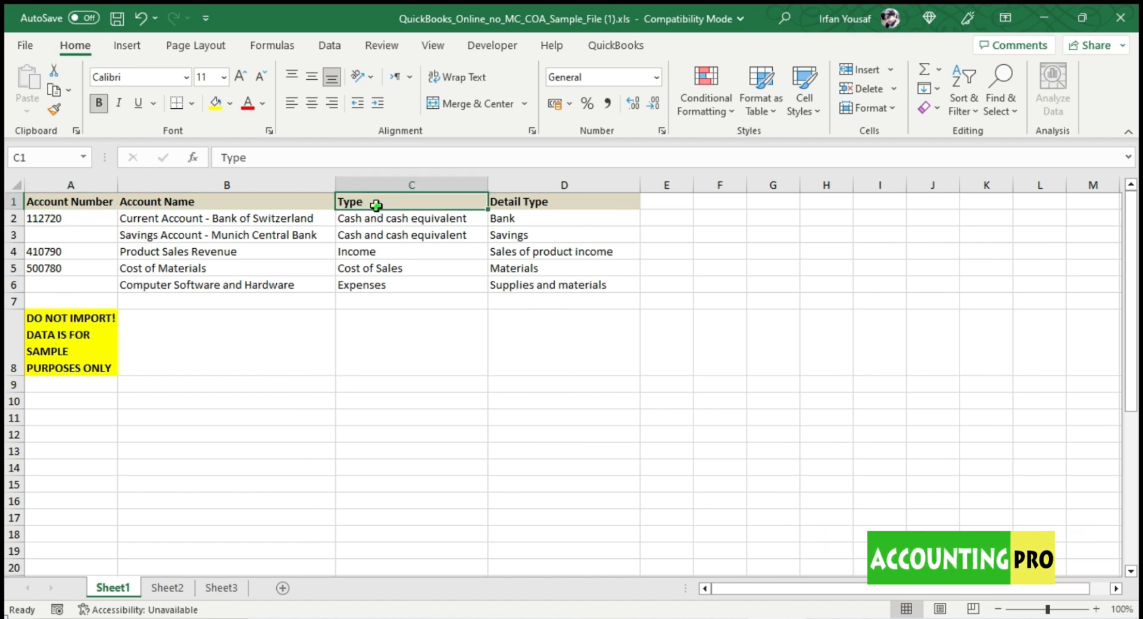
click(548, 209)
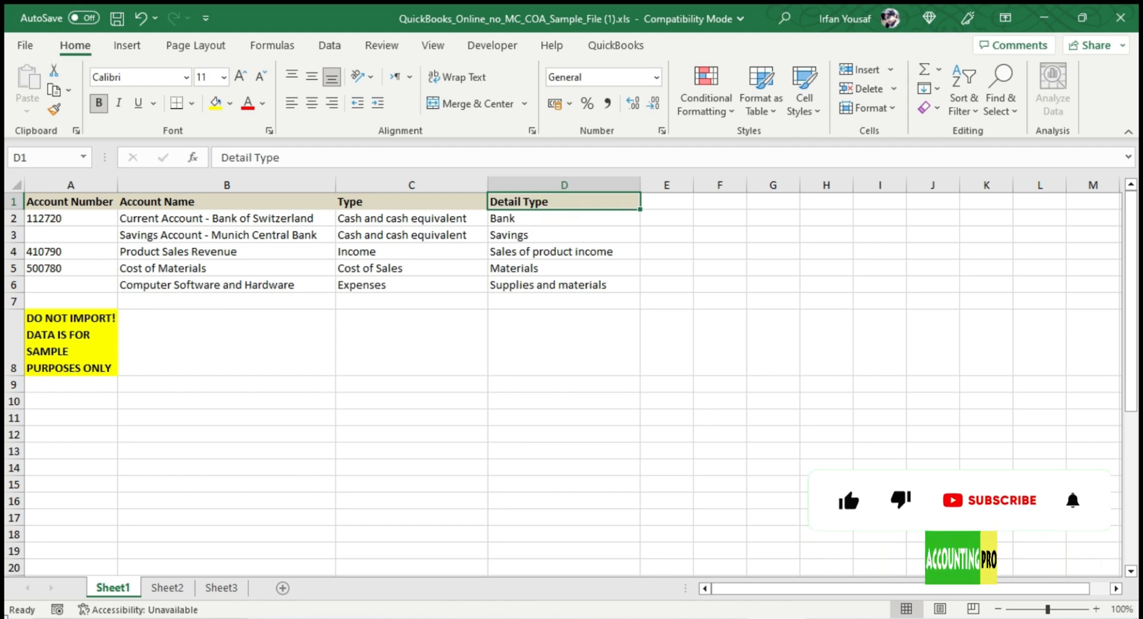
click(1096, 609)
click(1096, 609)
click(1096, 609)
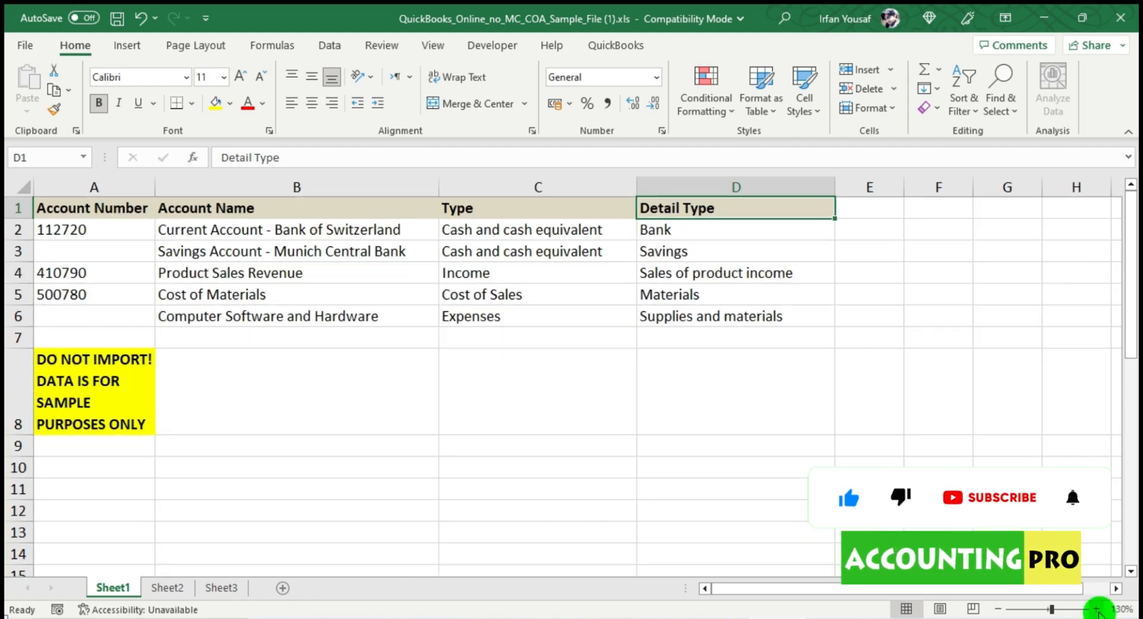
click(1097, 609)
click(1097, 609)
click(1096, 609)
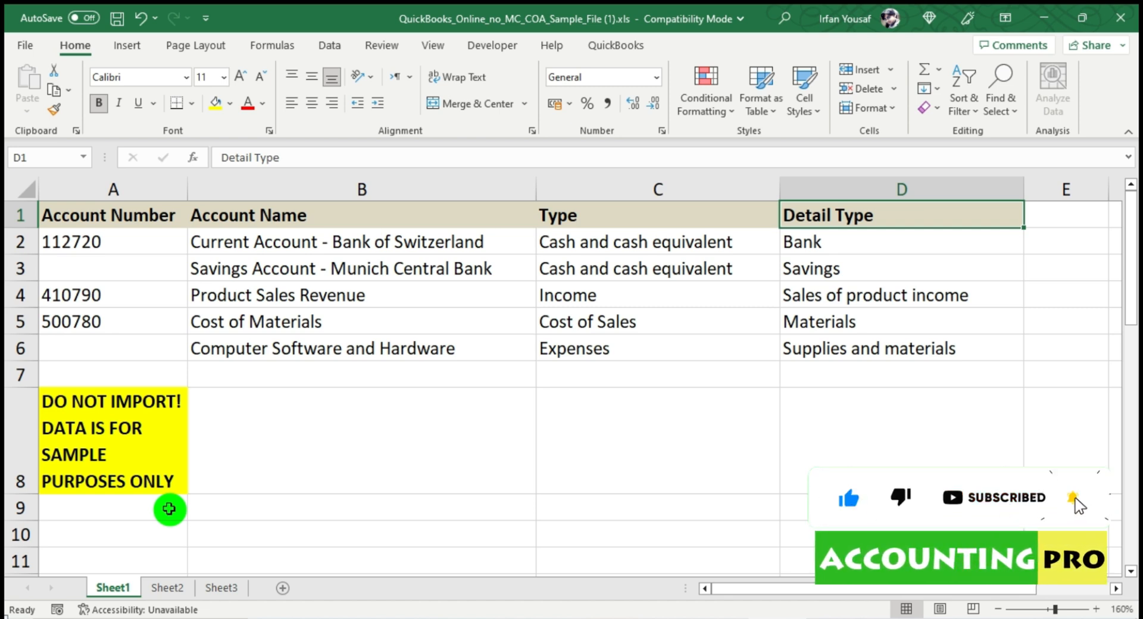
drag(149, 239, 138, 350)
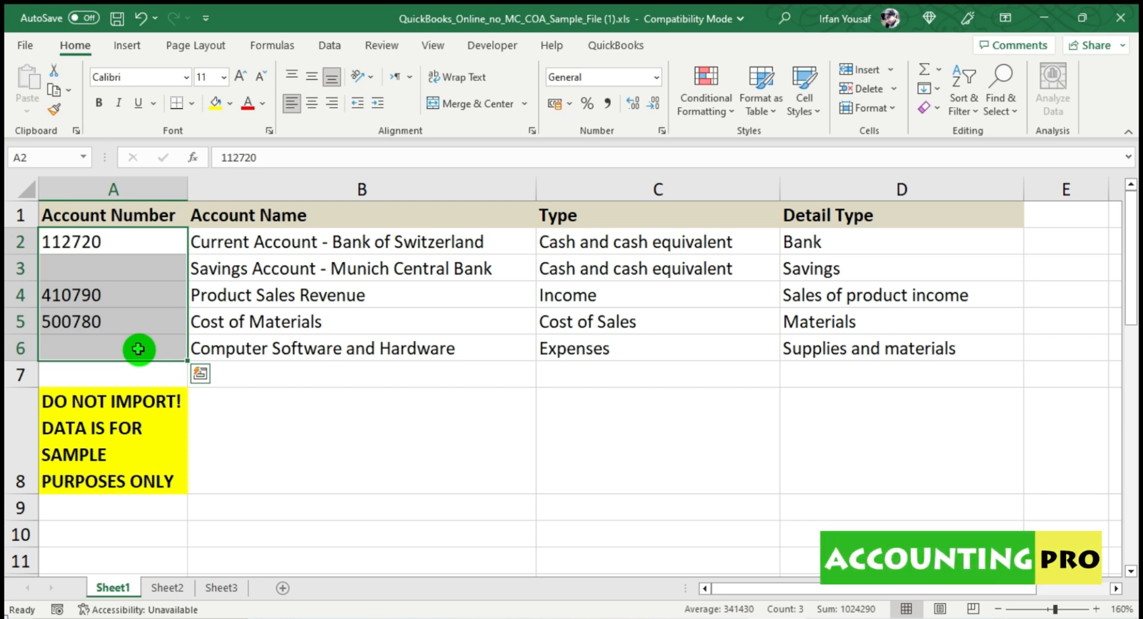
drag(271, 241, 266, 348)
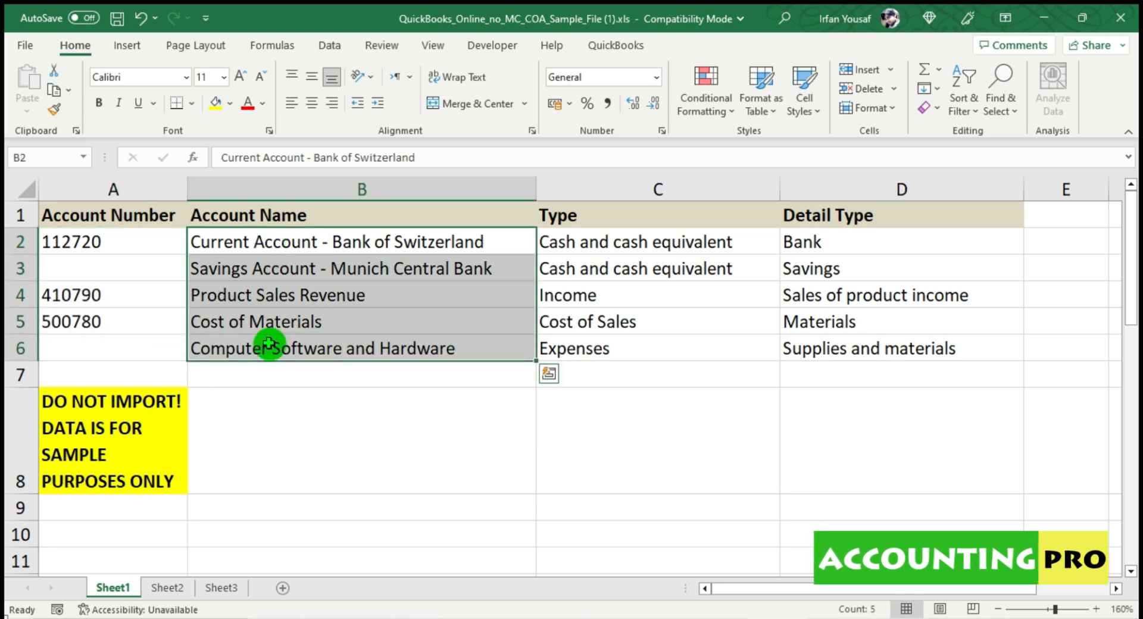
click(592, 247)
drag(592, 247, 590, 351)
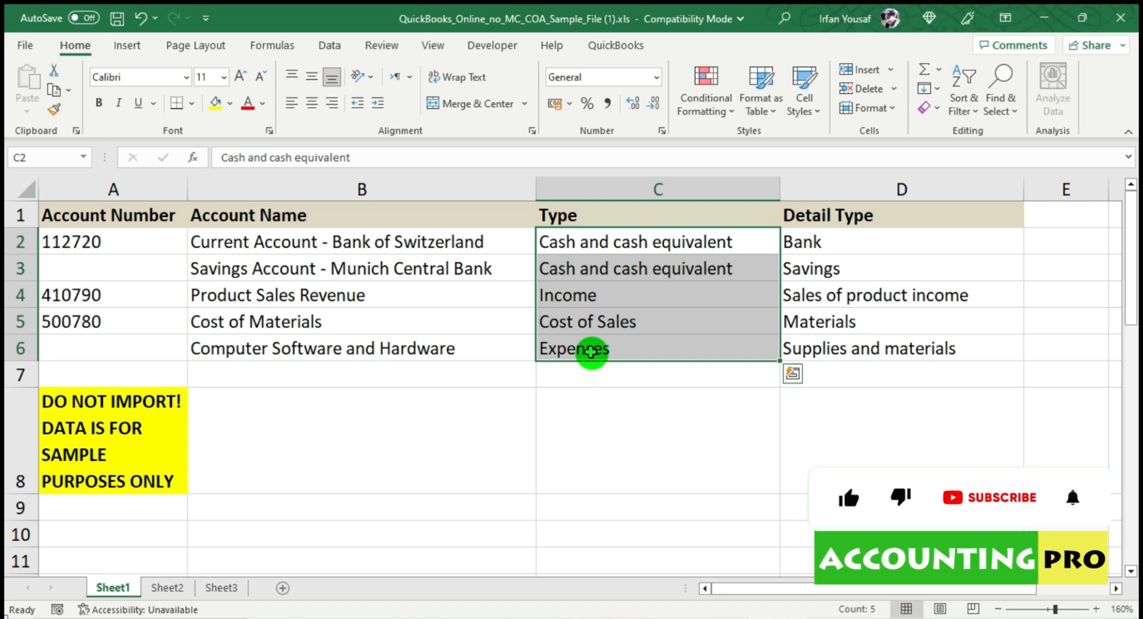
drag(863, 244, 837, 360)
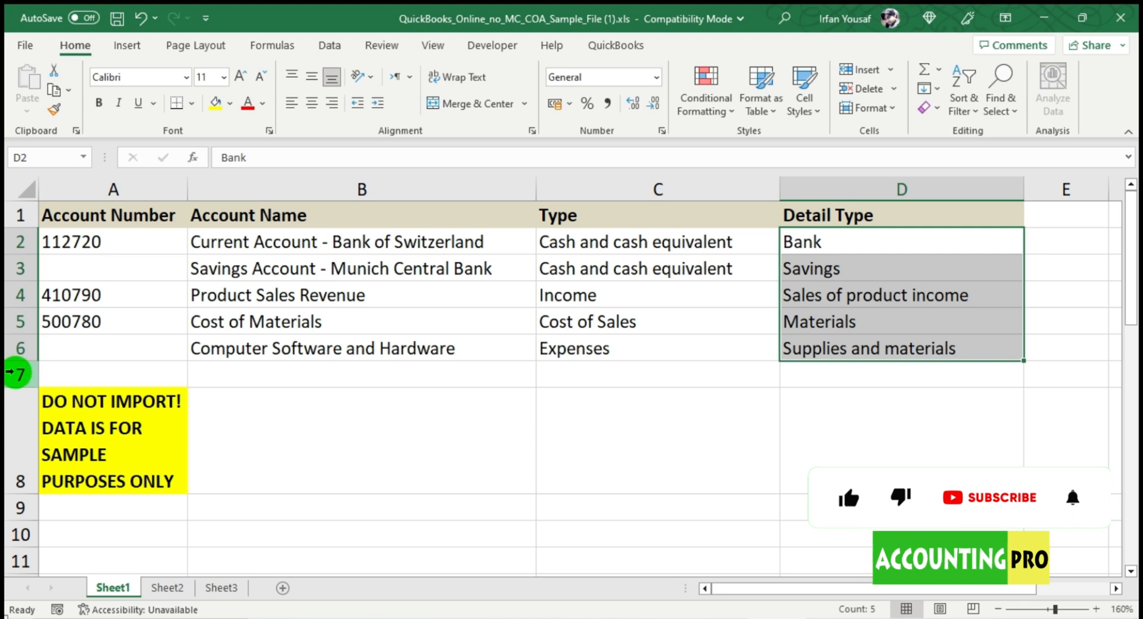
Delete rows 7 and 8, including the yellow "DO NOT IMPORT!" note
click(15, 374)
drag(15, 371, 12, 445)
right_click(10, 444)
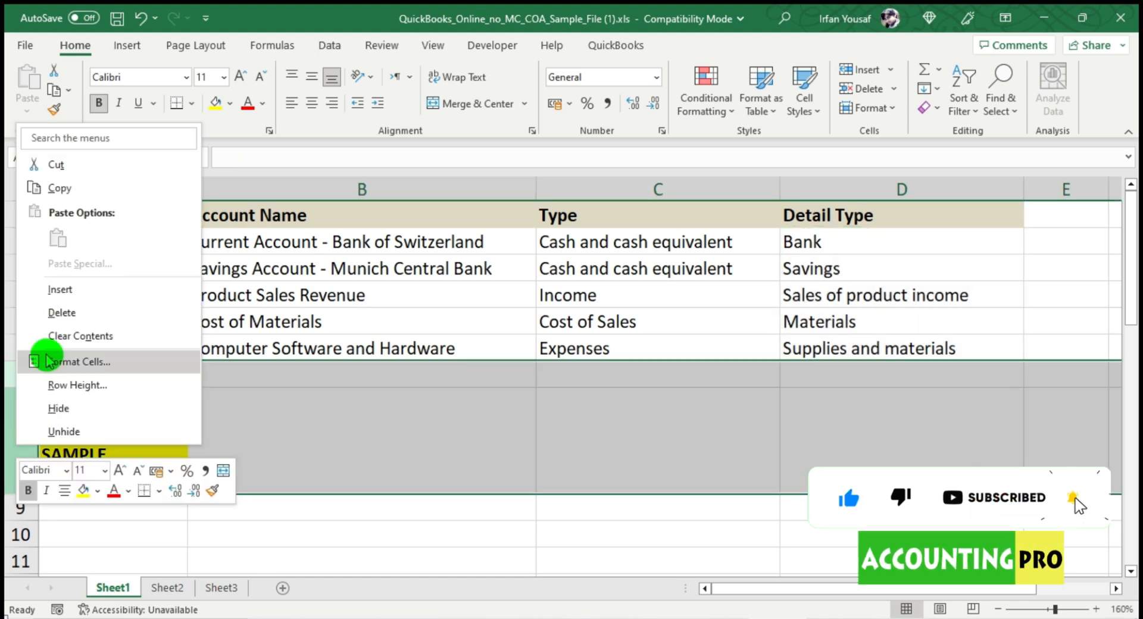
click(68, 312)
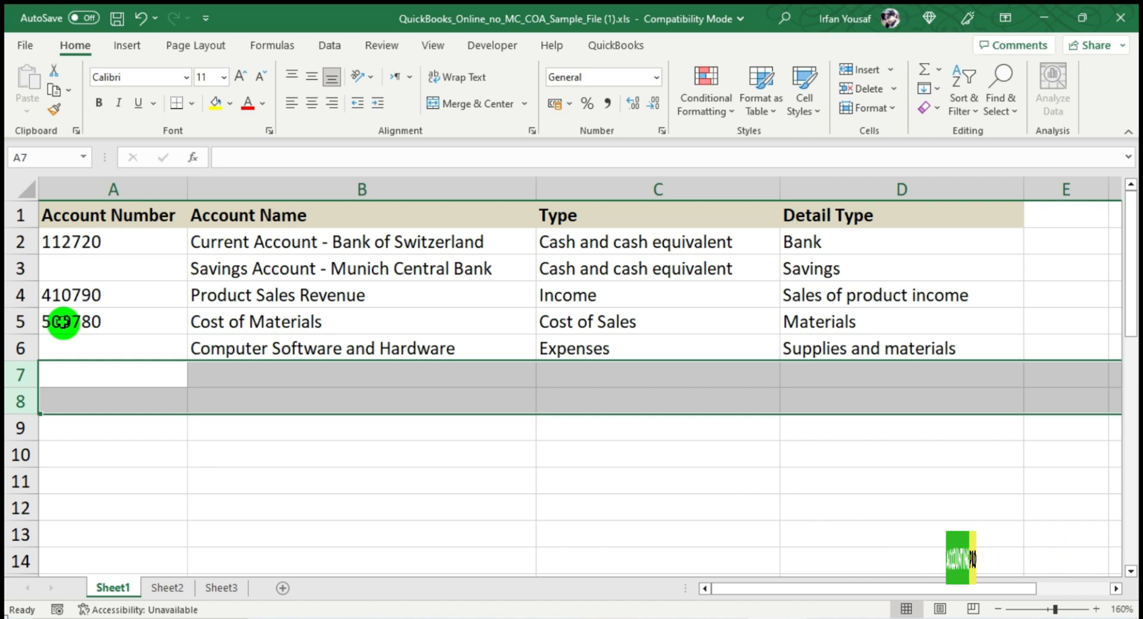
Clear the sample account names in cells B2 to B6
click(143, 245)
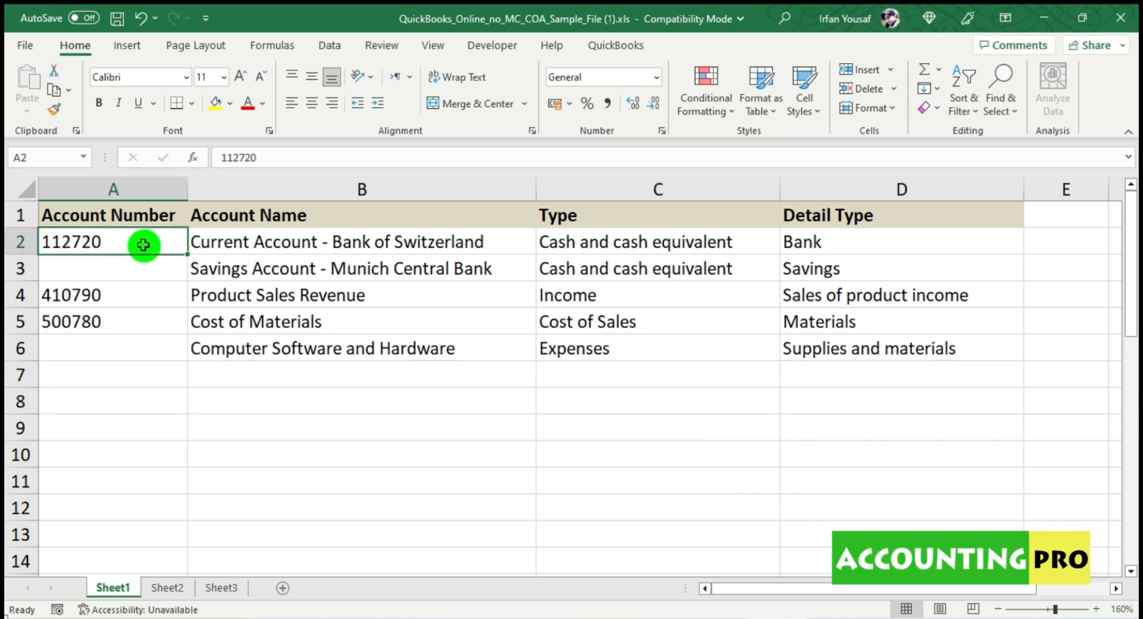
drag(225, 245, 241, 348)
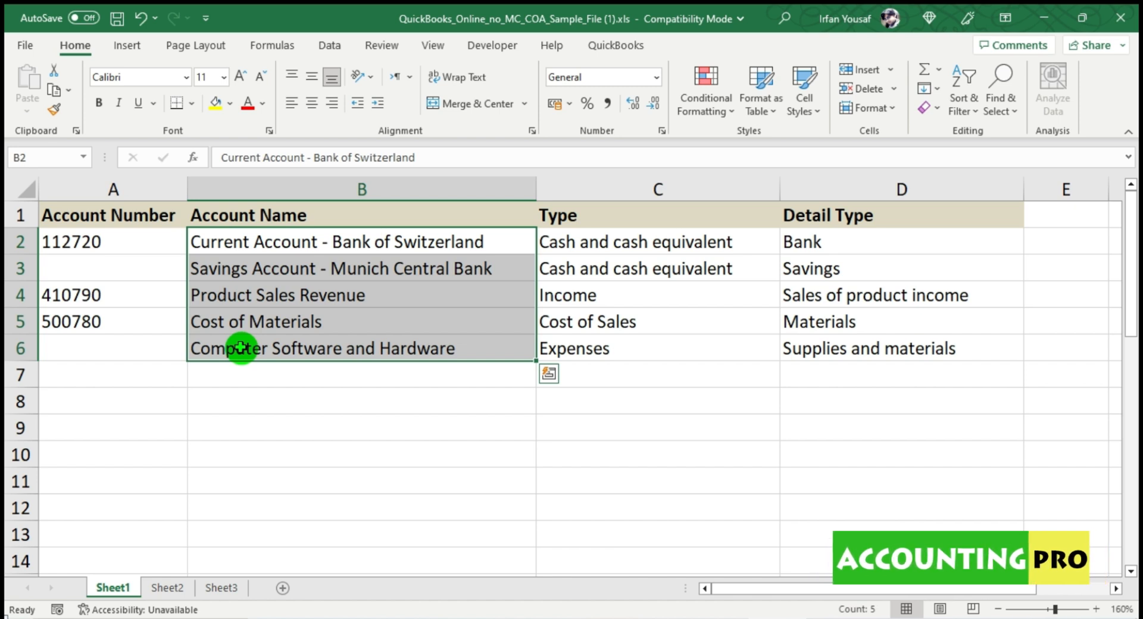
key(Delete)
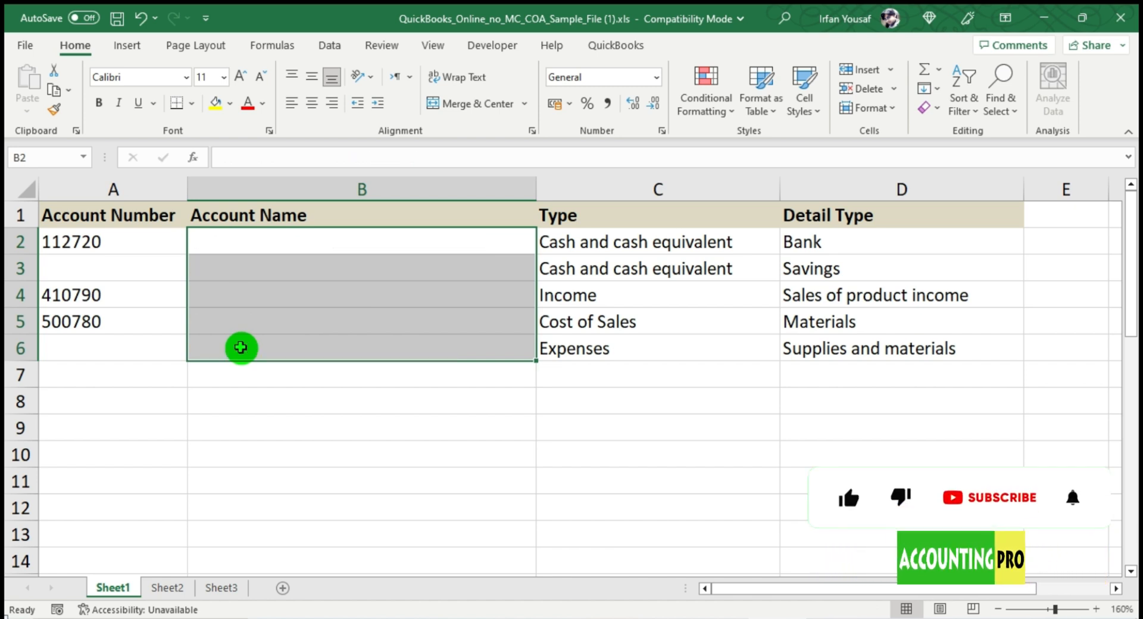
key(Right)
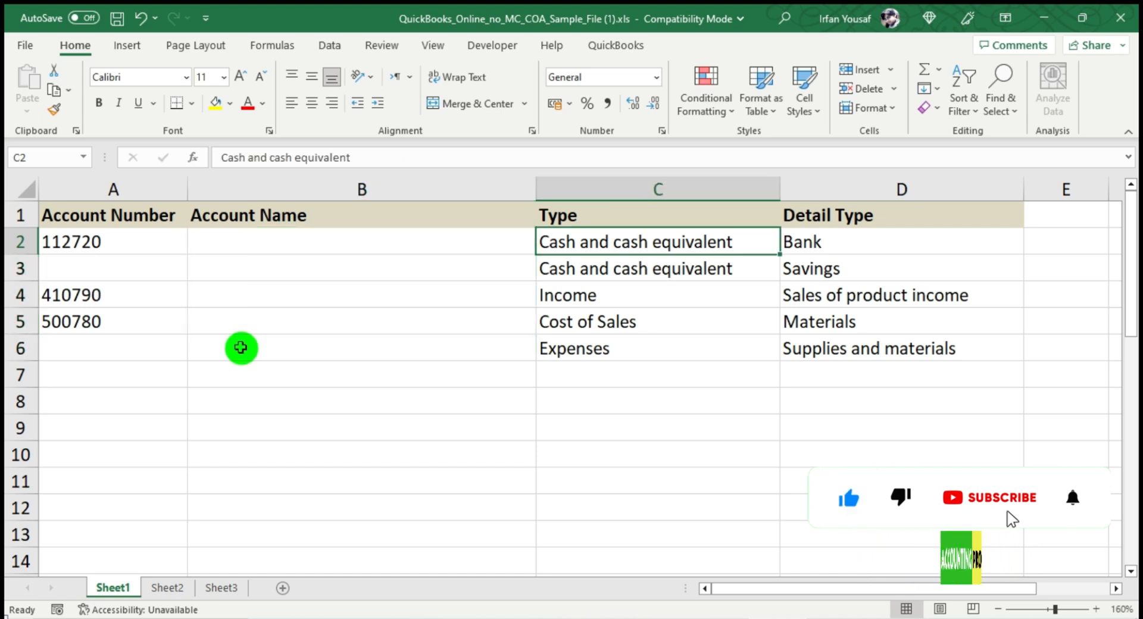
Clear the sample account numbers in cells A2 to A5
key(Left)
key(Left)
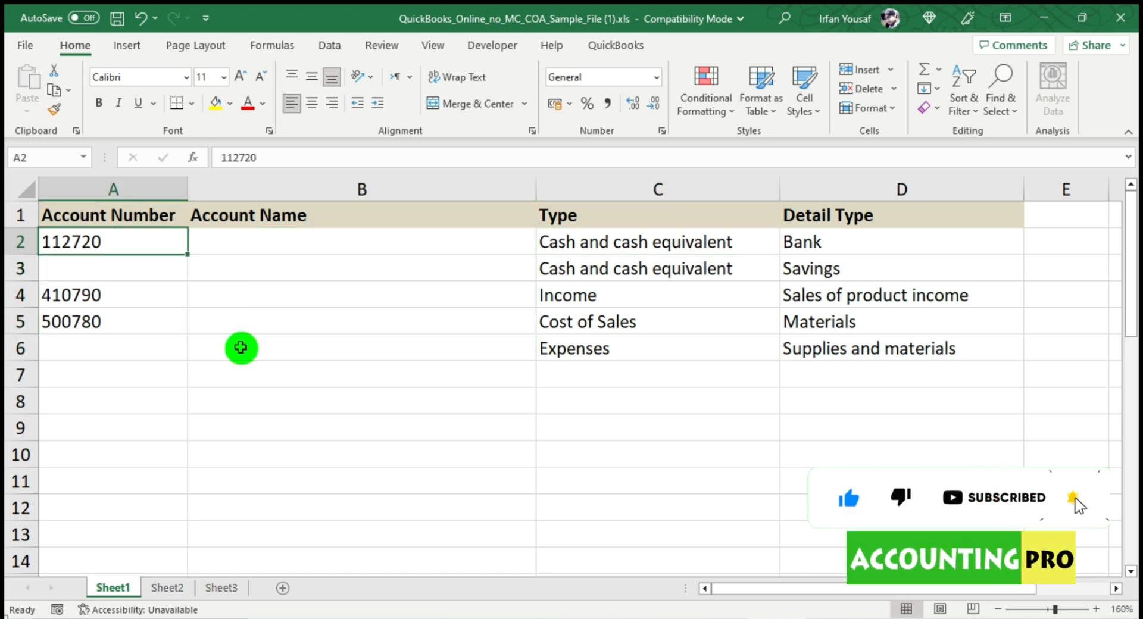
key(shift+Down)
key(shift+Down)
key(shift+Down)
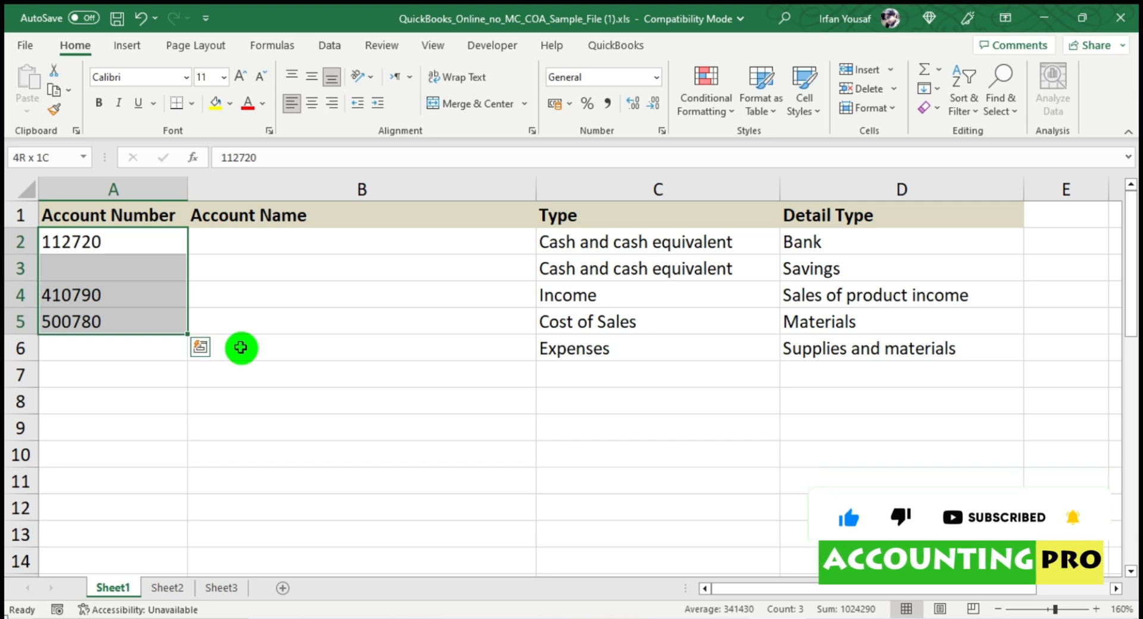
key(Delete)
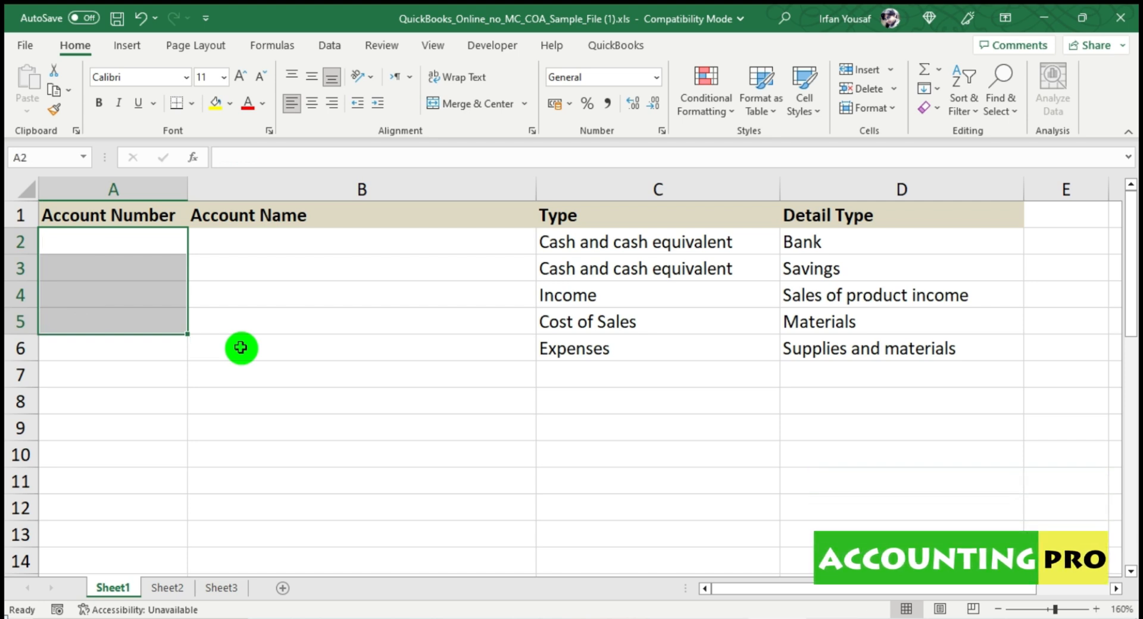
key(Right)
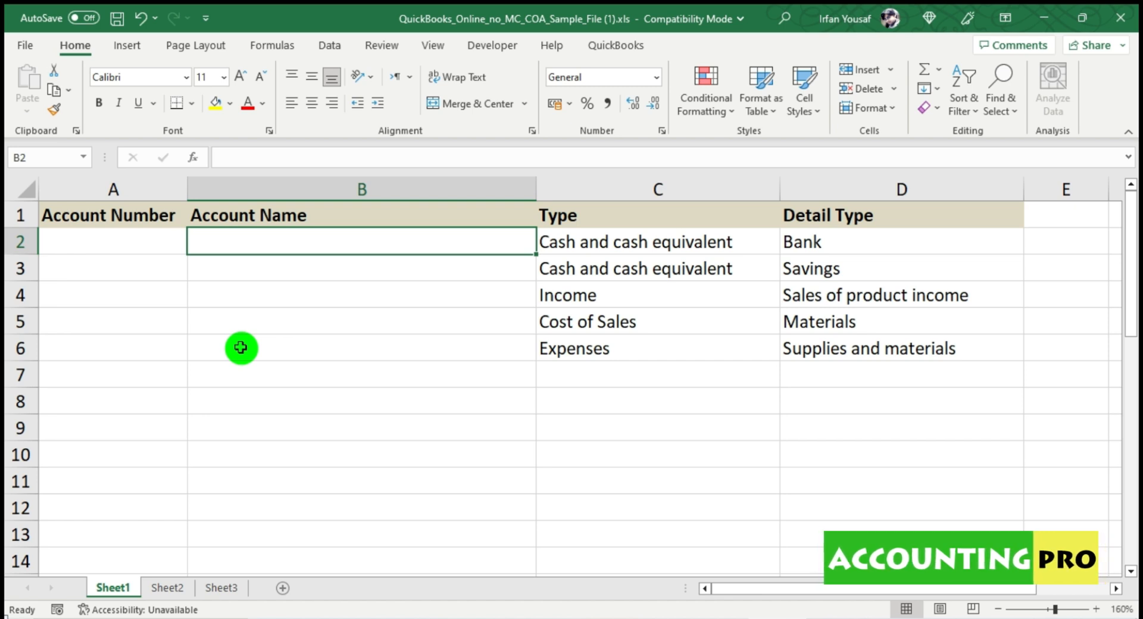
key(Right)
key(Up)
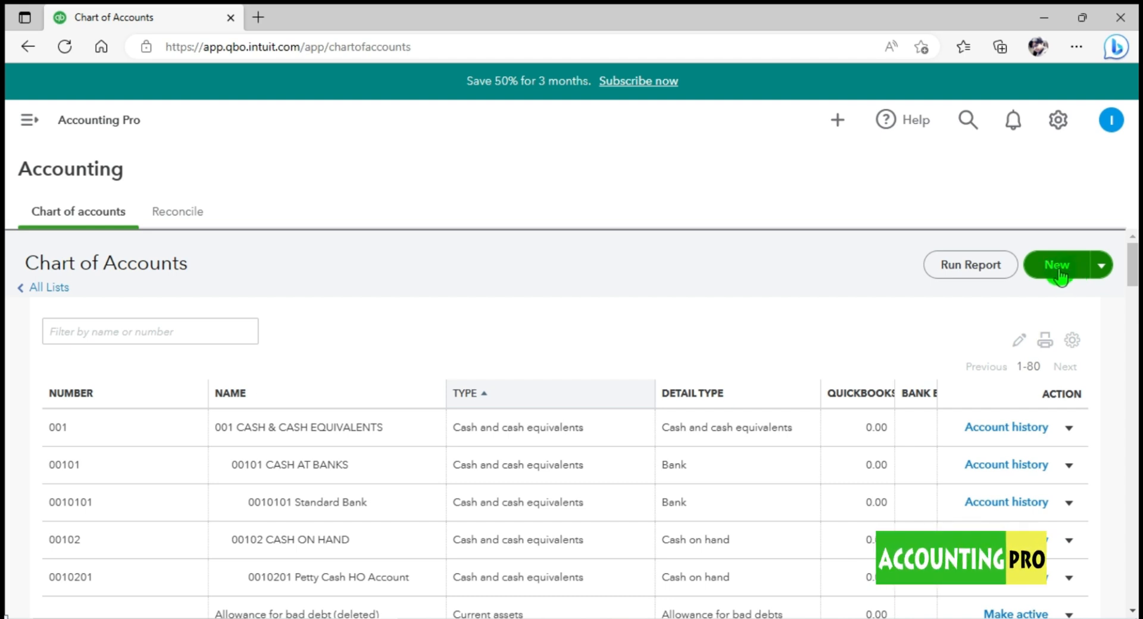
Switch to QuickBooks Online and open a new account form from the Chart of Accounts
click(1054, 273)
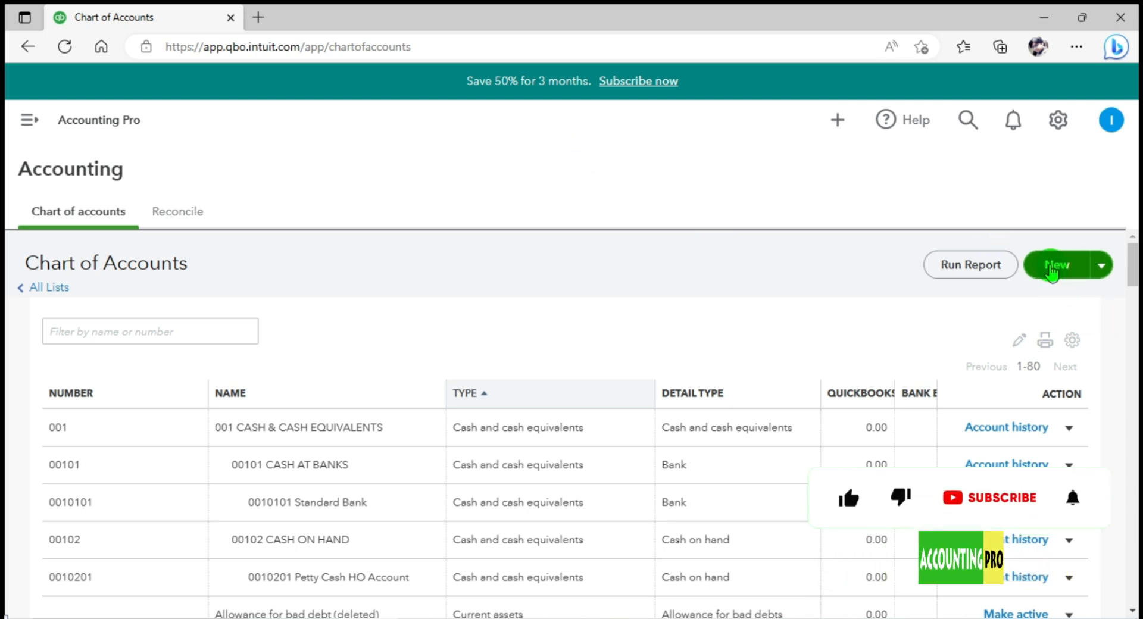
click(1103, 267)
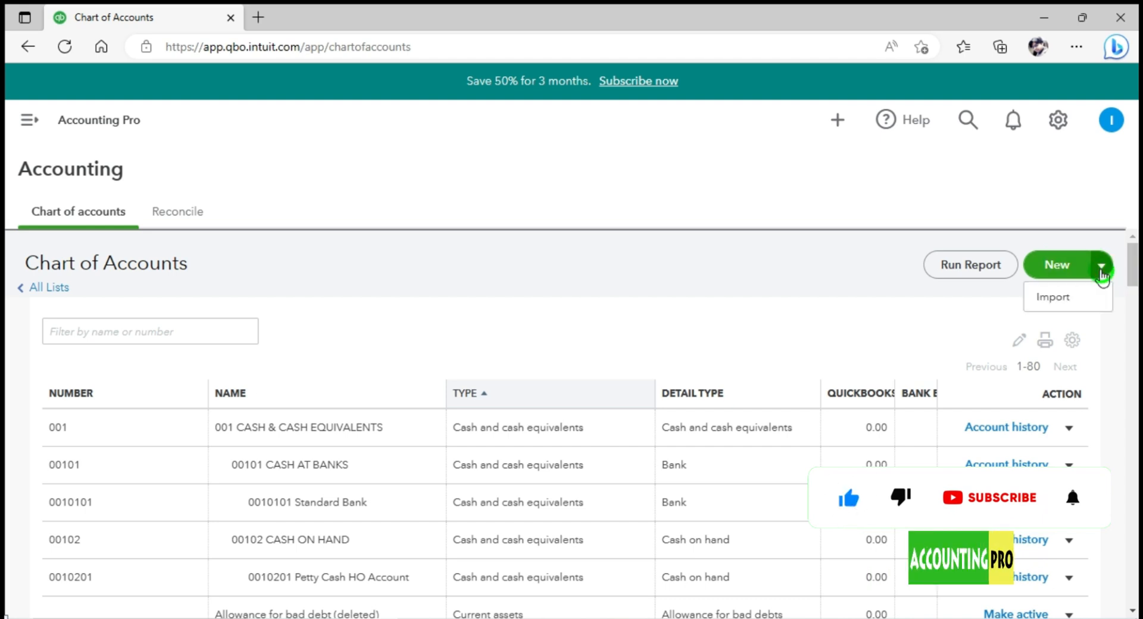
click(1081, 273)
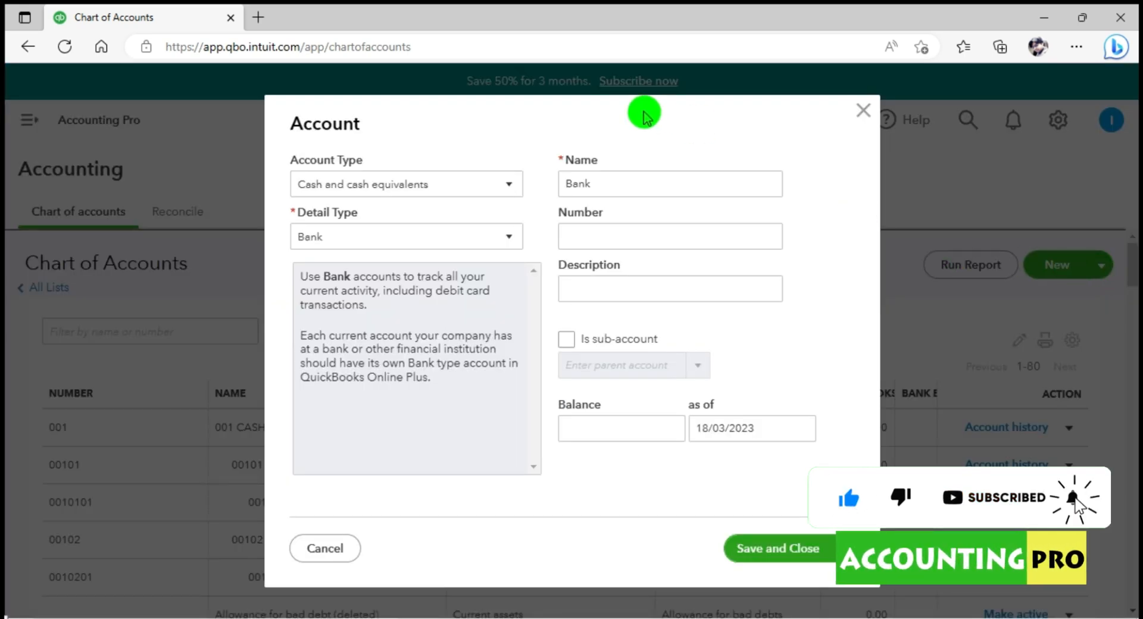
click(665, 115)
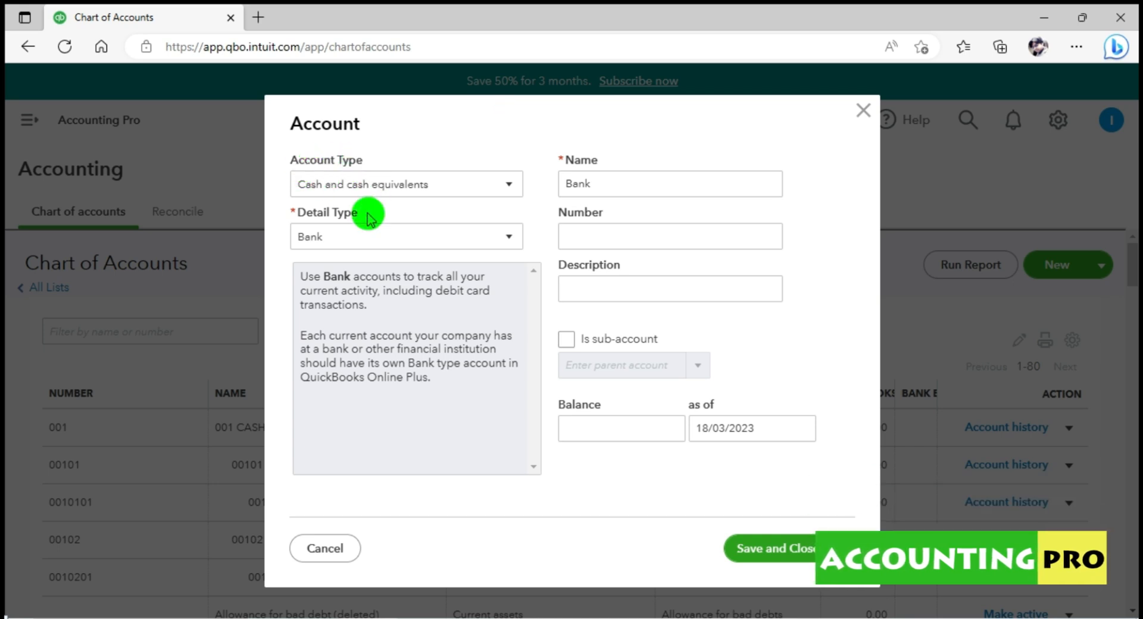
Examine the choices offered for Detail Type and Account Type in the account form
click(511, 239)
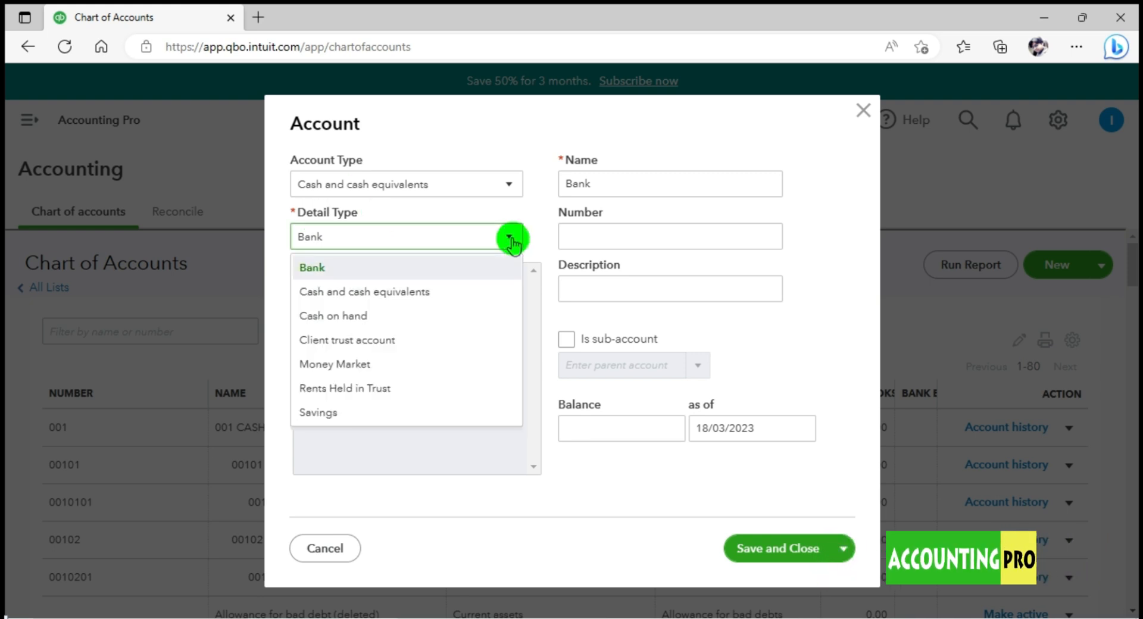
click(509, 188)
drag(520, 387, 516, 223)
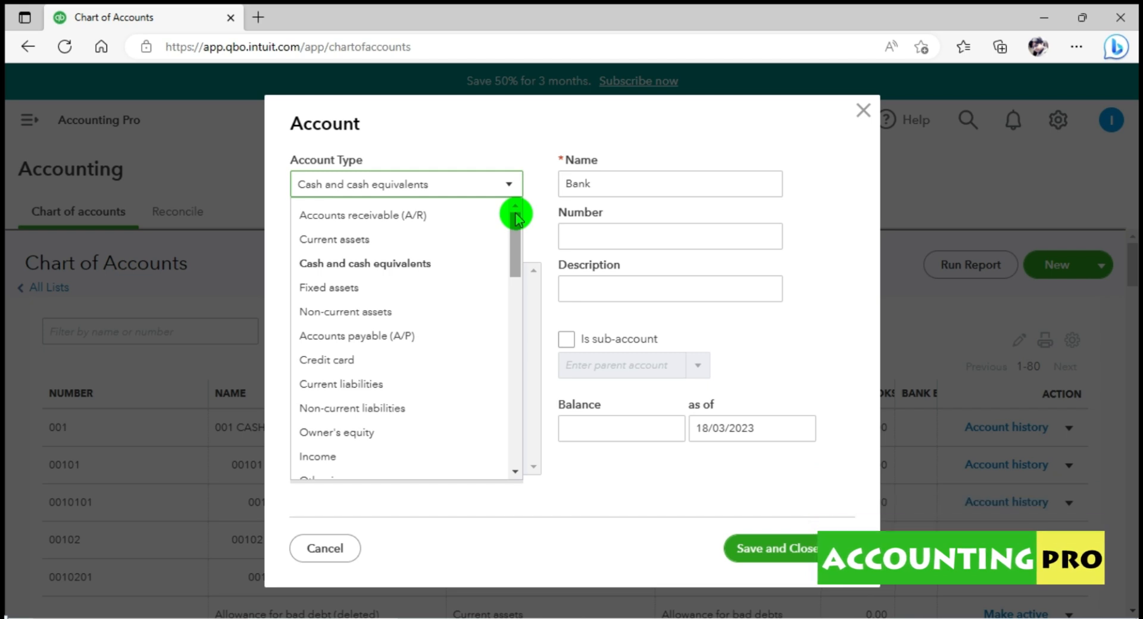
drag(515, 219, 535, 372)
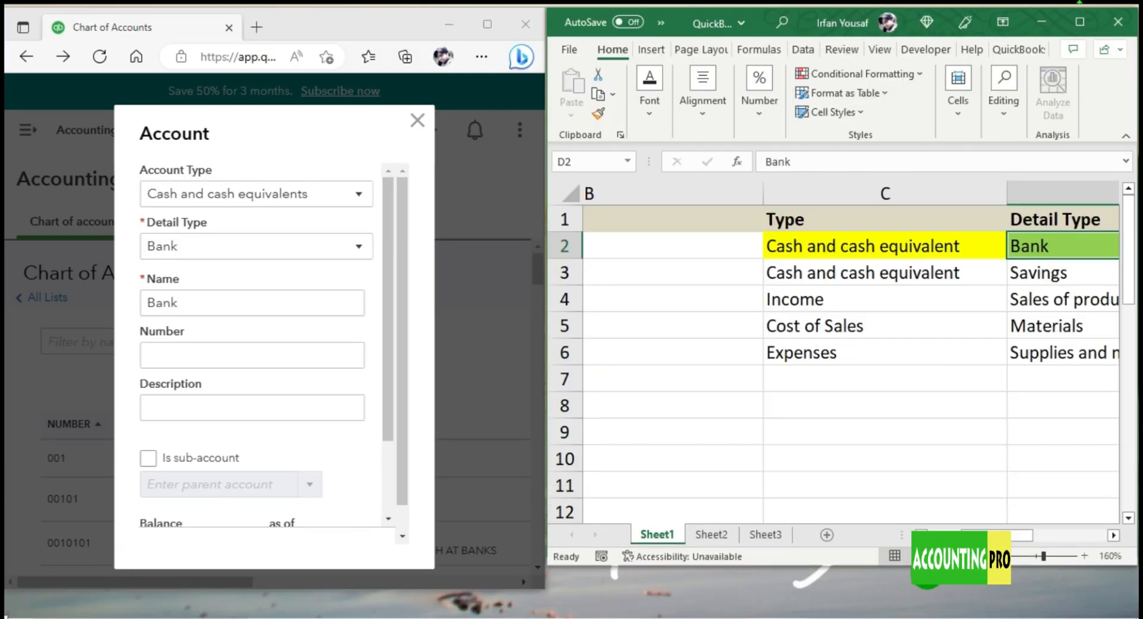
Extend the Excel window to match the browser window's height and show the Account Type choices in the account form
drag(928, 566, 931, 592)
click(325, 314)
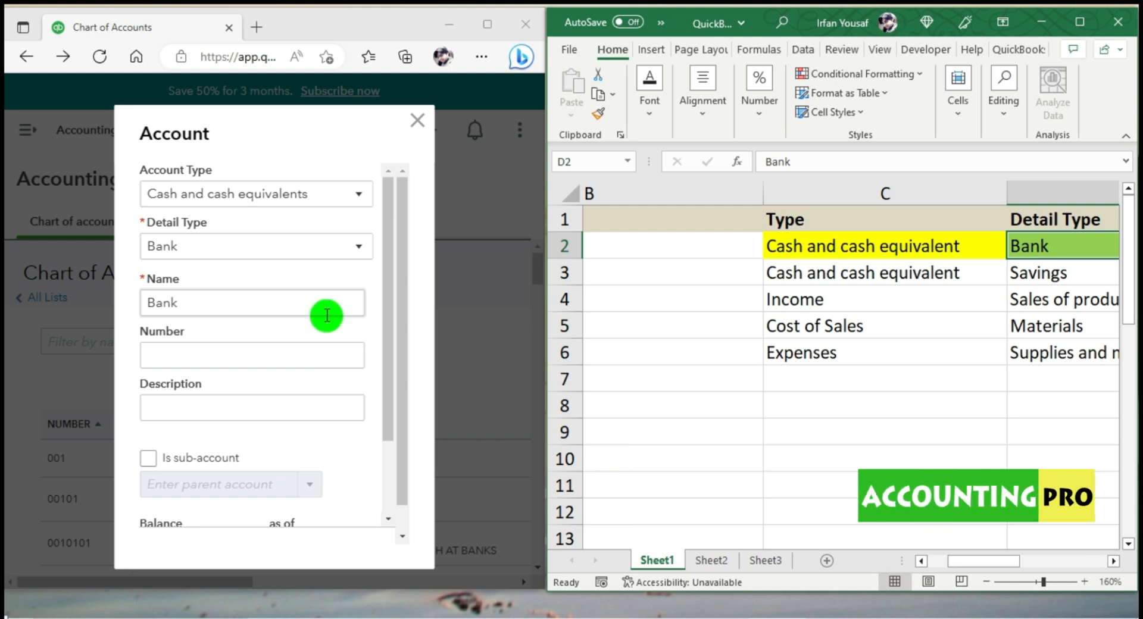
click(359, 192)
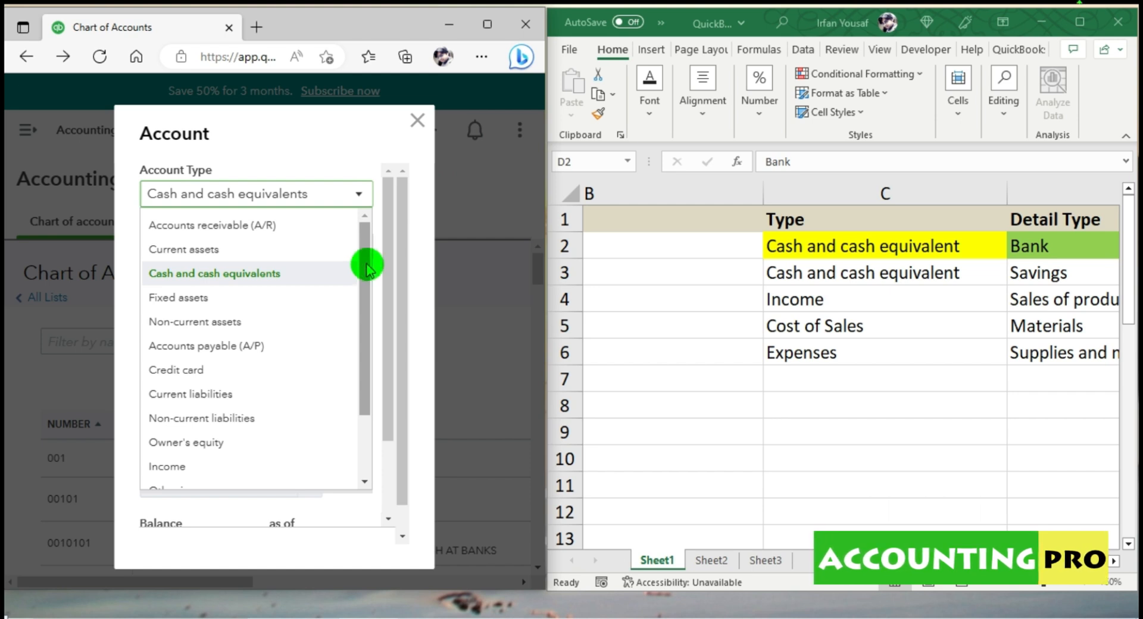
Clear the sample Type entries in C2 to C7 and the Detail Type entries in D2 to D6 in Excel
click(814, 246)
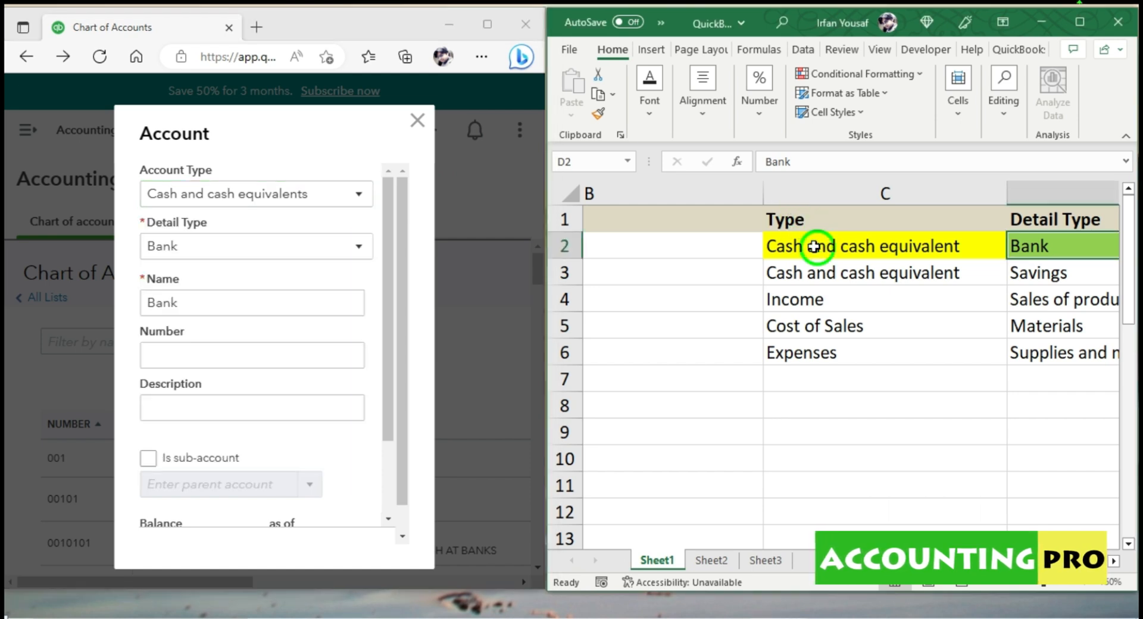
drag(814, 246, 840, 364)
key(Delete)
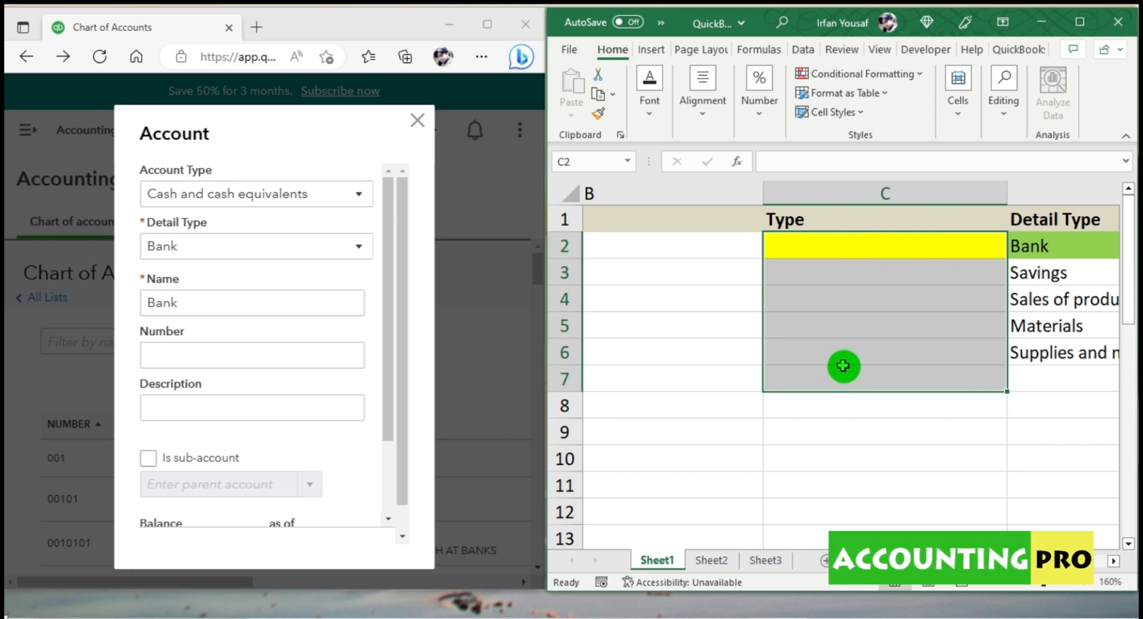
drag(1044, 248, 1039, 360)
key(Delete)
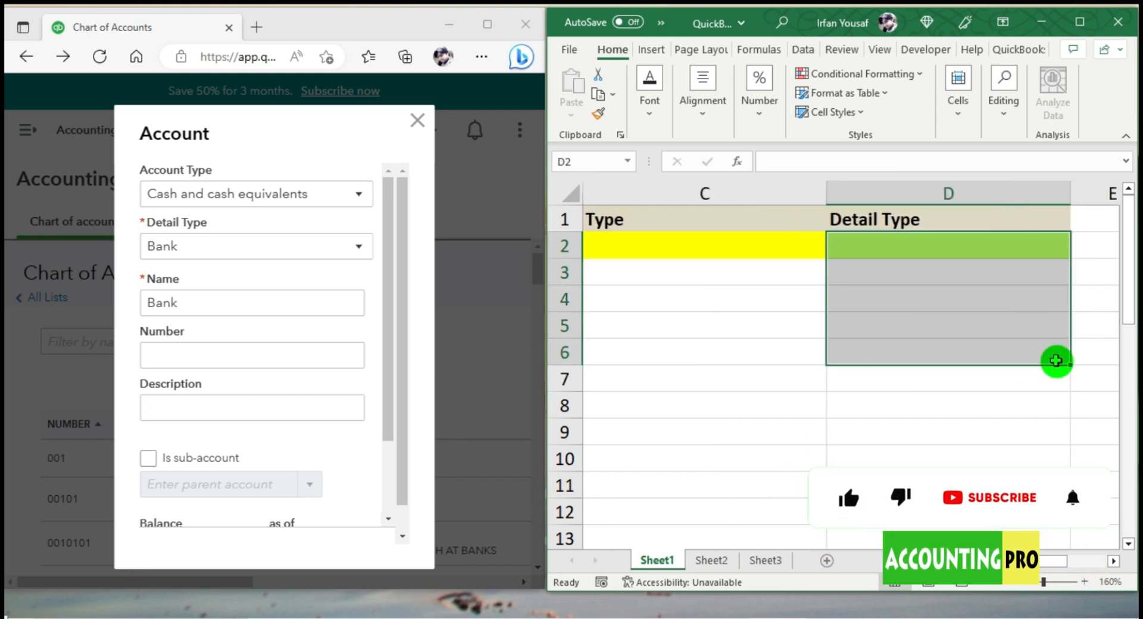
mouse_move(1021, 561)
mouse_down()
mouse_move(914, 565)
mouse_move(1015, 580)
mouse_up()
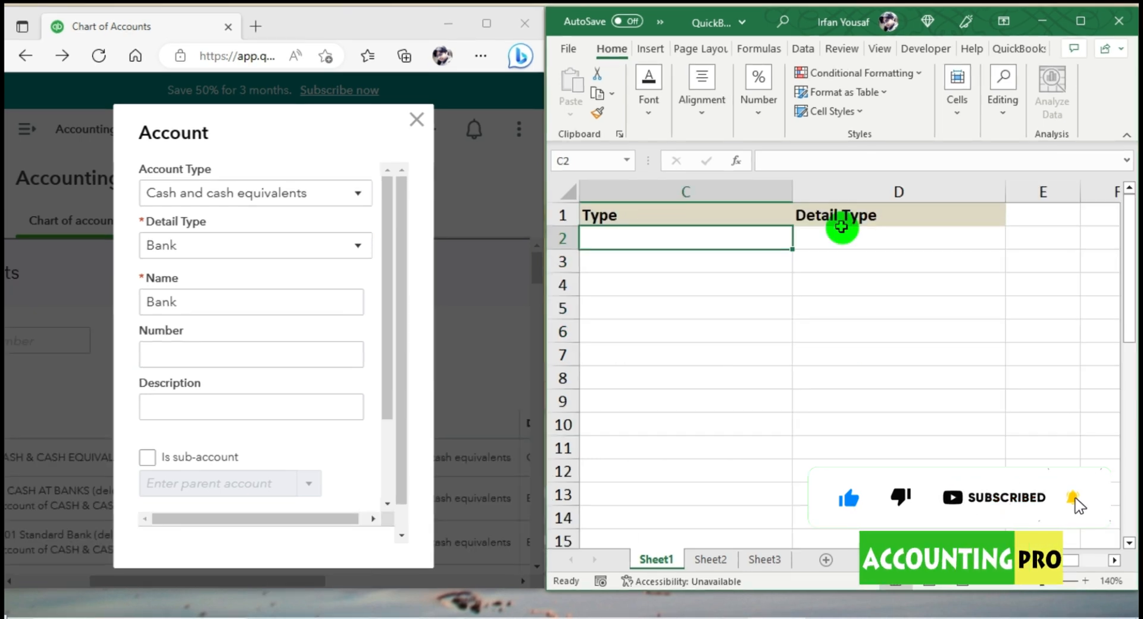
Read through the account types offered in the QuickBooks account form
click(359, 199)
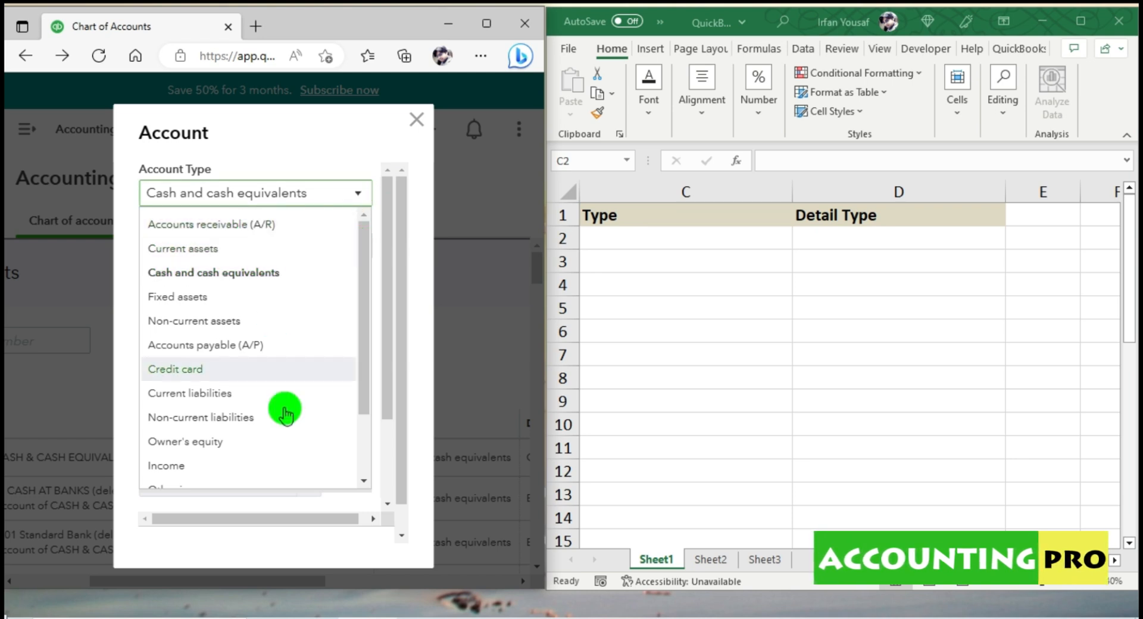
drag(363, 310, 356, 221)
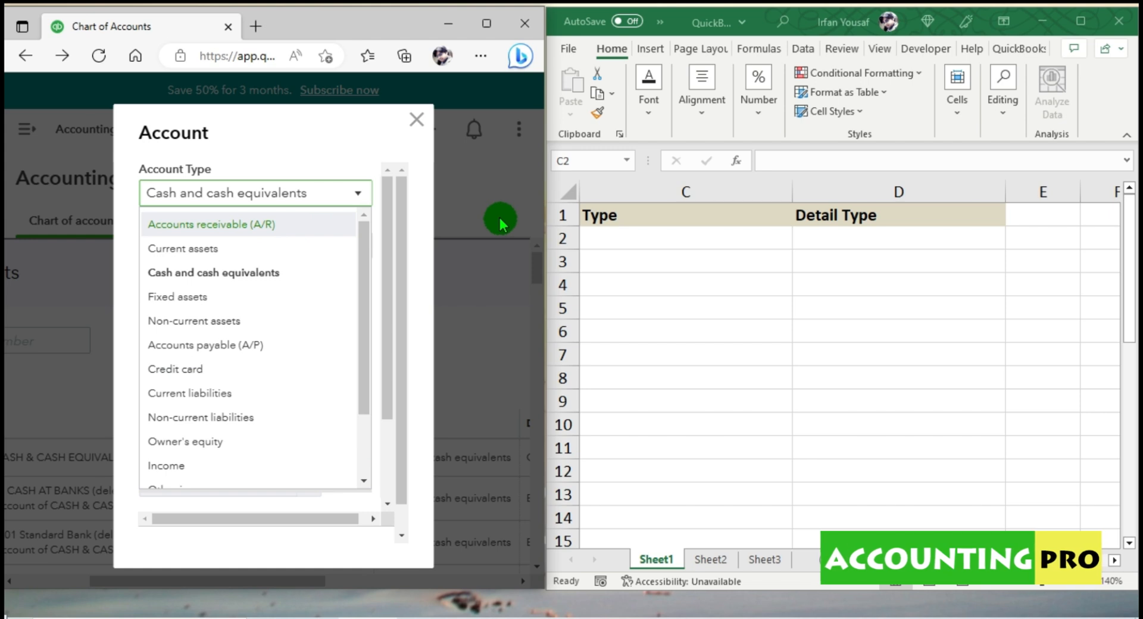
click(618, 236)
Using the QuickBooks account types as reference, enter Accounts receivable (A/R), Current assets and Cash and cash equivalents in cells C2 to C4
click(357, 191)
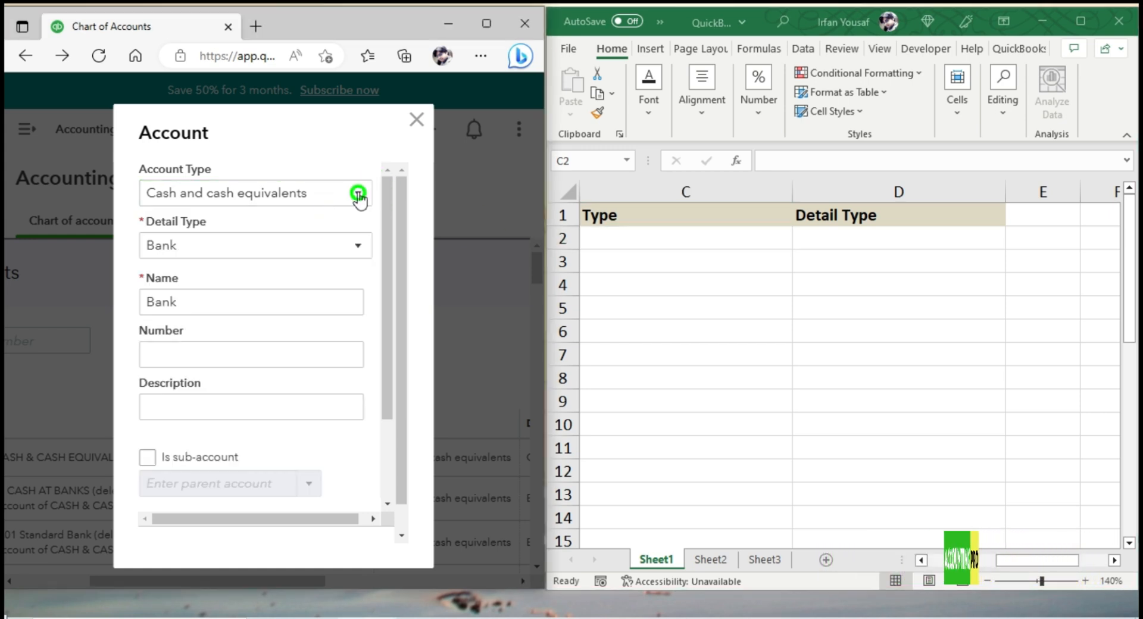
double_click(678, 236)
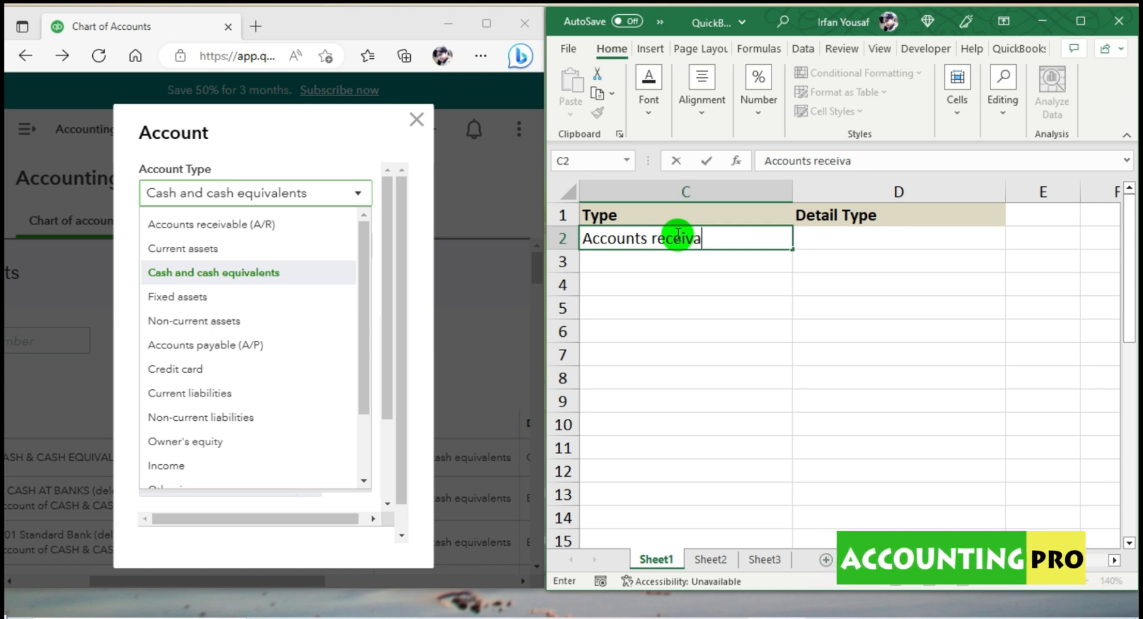
text((A/R))
key(Return)
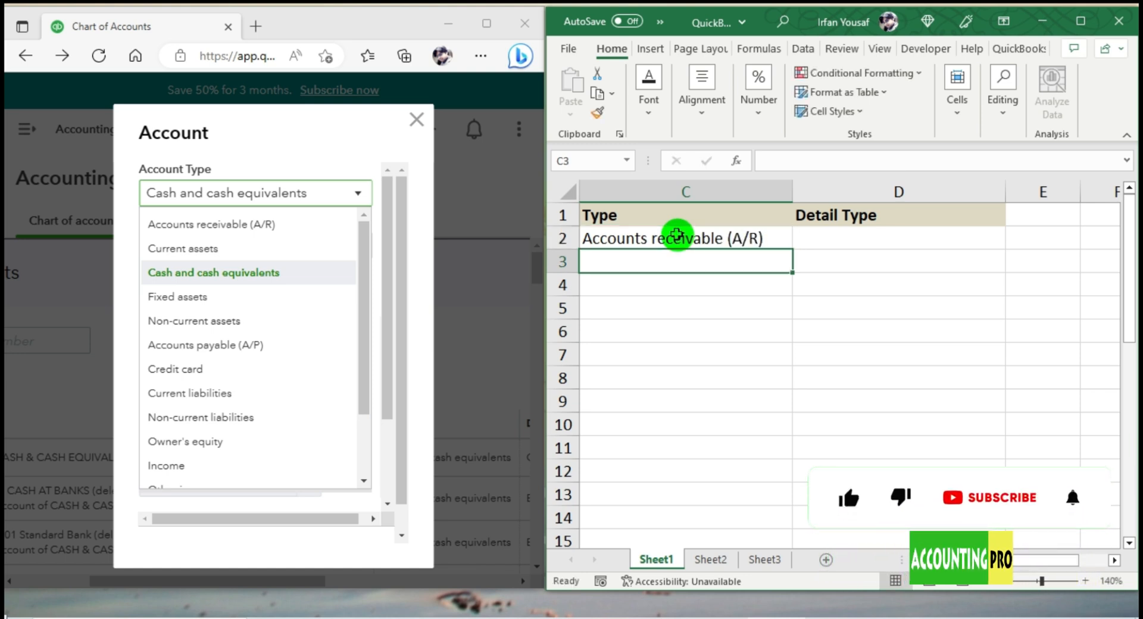
text(Current assets)
key(Return)
text(cash )
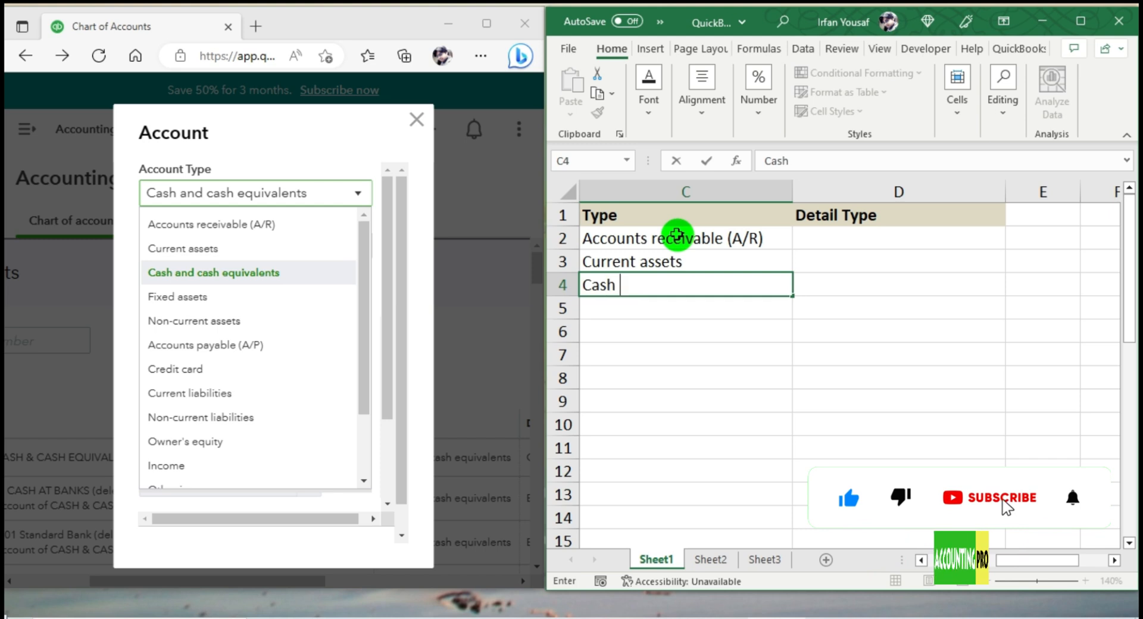
text(and cash equivalents)
key(Return)
Enter Fixed assets in C5 and Non-current assets in C6 of the Type column
text(Fixed )
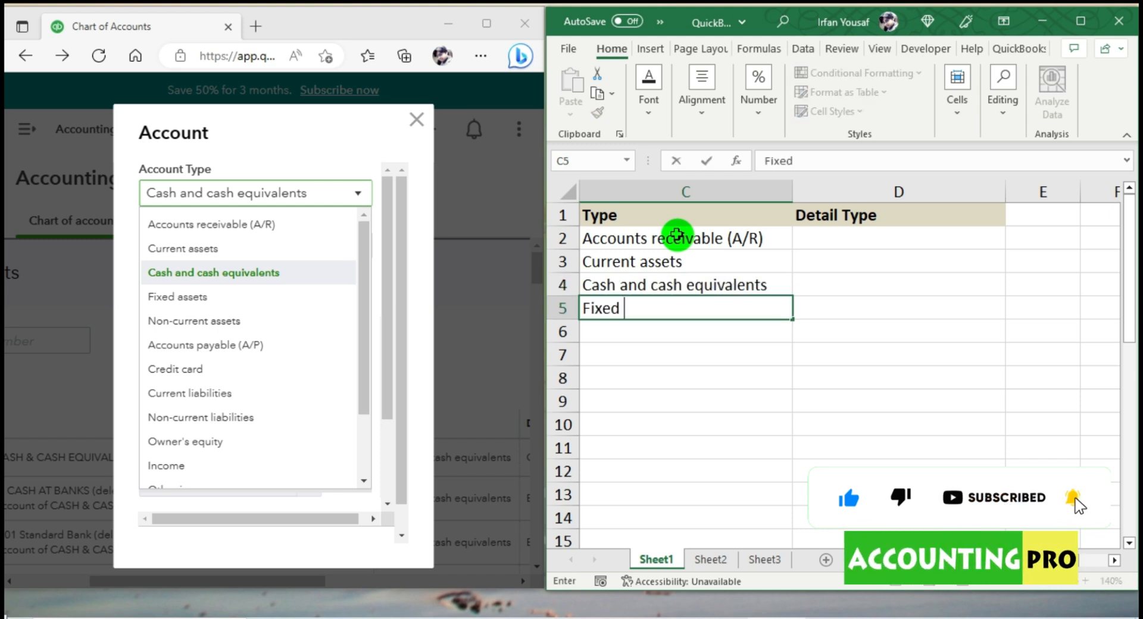
text(assets)
key(Return)
text(Non-current assets)
key(Return)
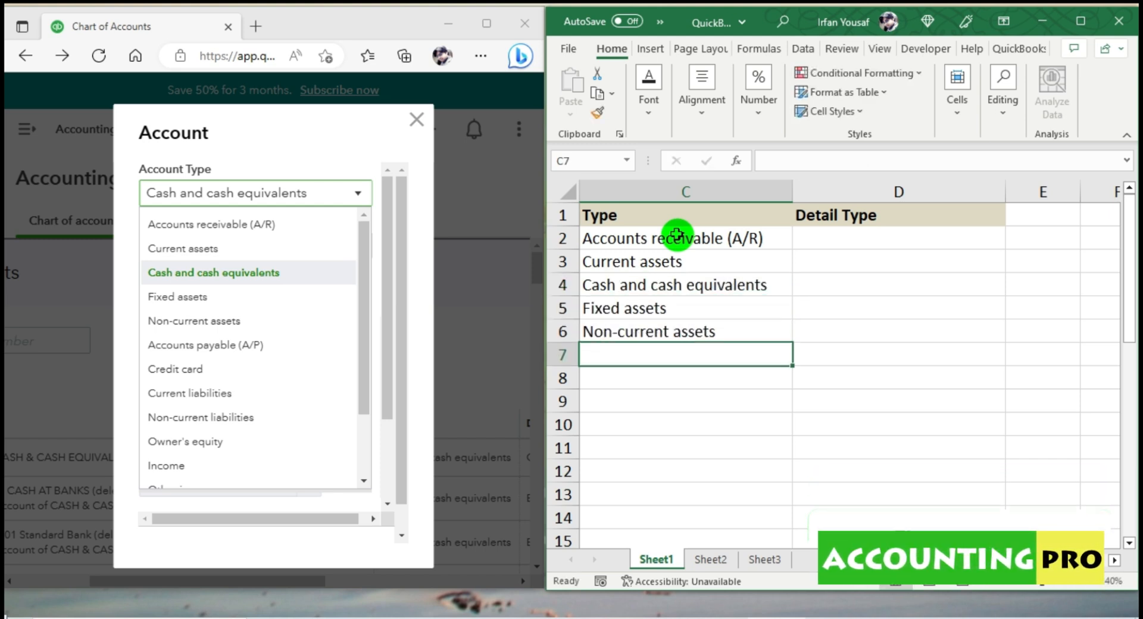
Enter Accounts payable (A/P) in C7 and Credit card in C8
text(Accounts payable (A/P)
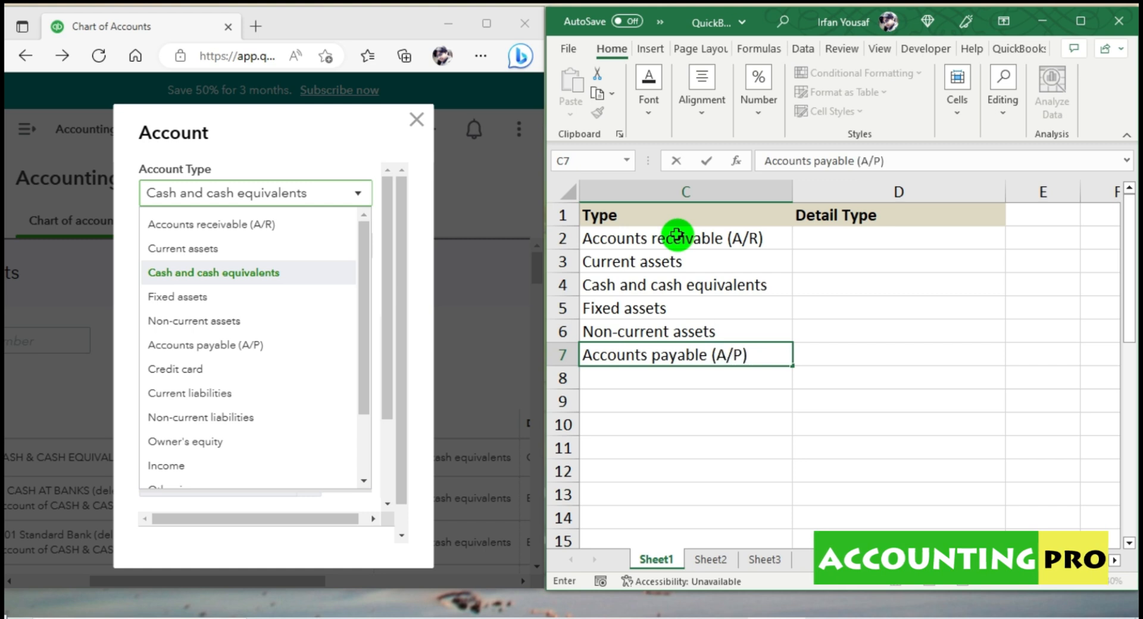
key(Return)
text(Credit card)
key(Return)
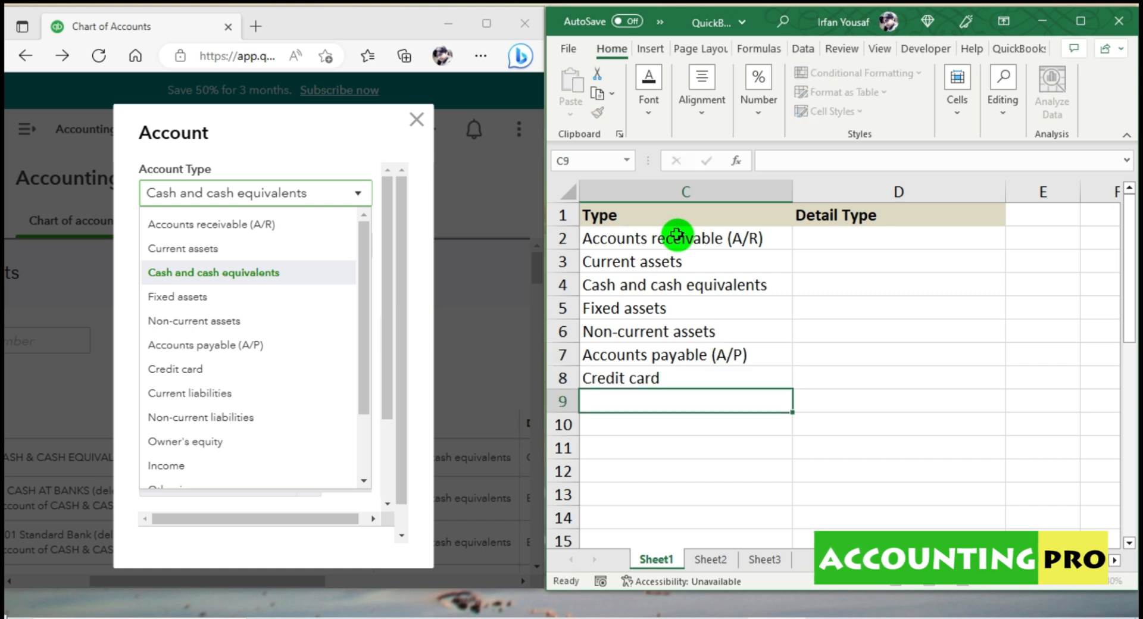
Enter Current liabilities in C9 and Non-current liabilities in C10
text(Current liabilities)
key(Return)
text(Non-curren tliab)
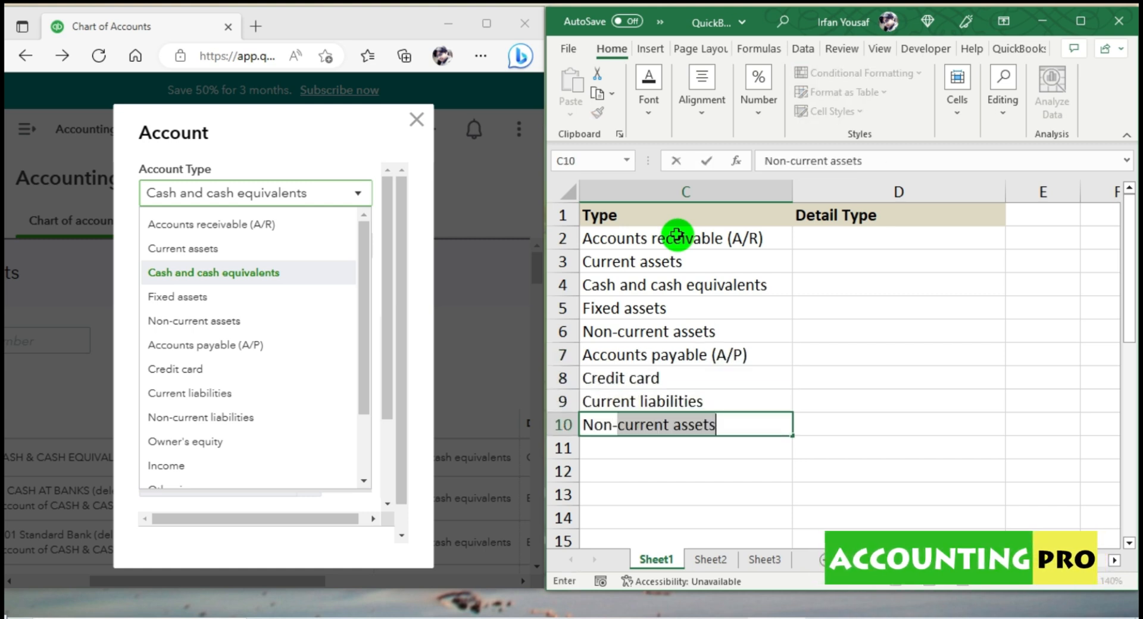
key(BackSpace)
key(BackSpace)
key(BackSpace)
key(BackSpace)
key(BackSpace)
key(BackSpace)
text(t liabilities)
key(Return)
Enter Owner's equity in C11 and Income in C12
text(Ow)
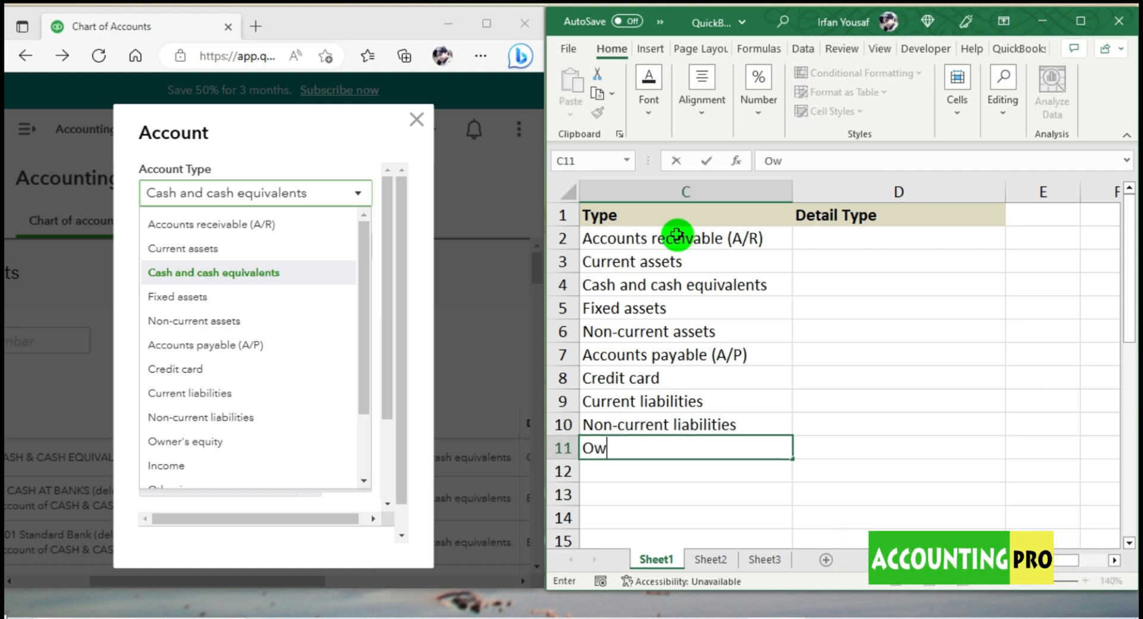
text(ner's equity)
key(Return)
text(Income)
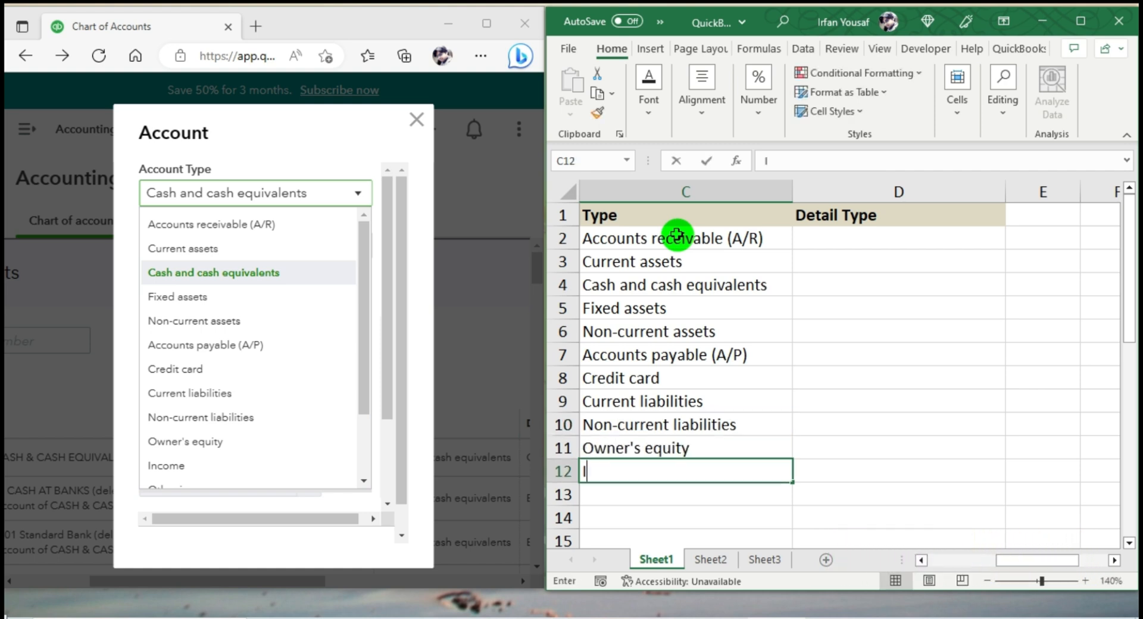
key(Return)
Check the remaining account types in the QuickBooks form and enter Other income in C13 and Cost of sales in C14
drag(365, 319, 367, 377)
click(654, 487)
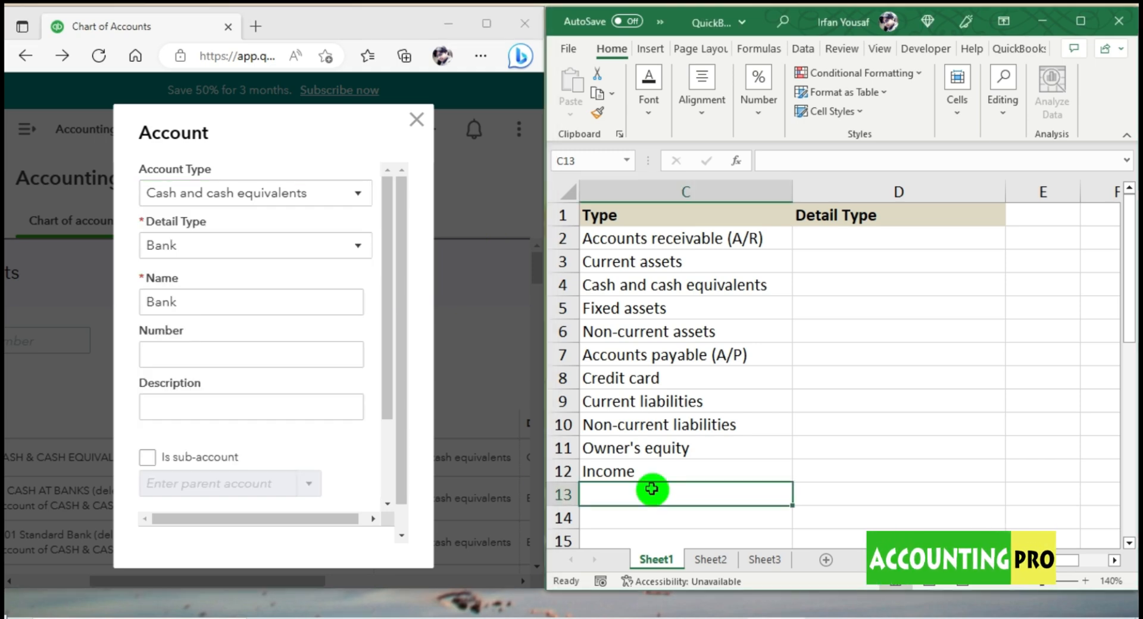
text(Ohte)
text(income)
key(Return)
click(358, 193)
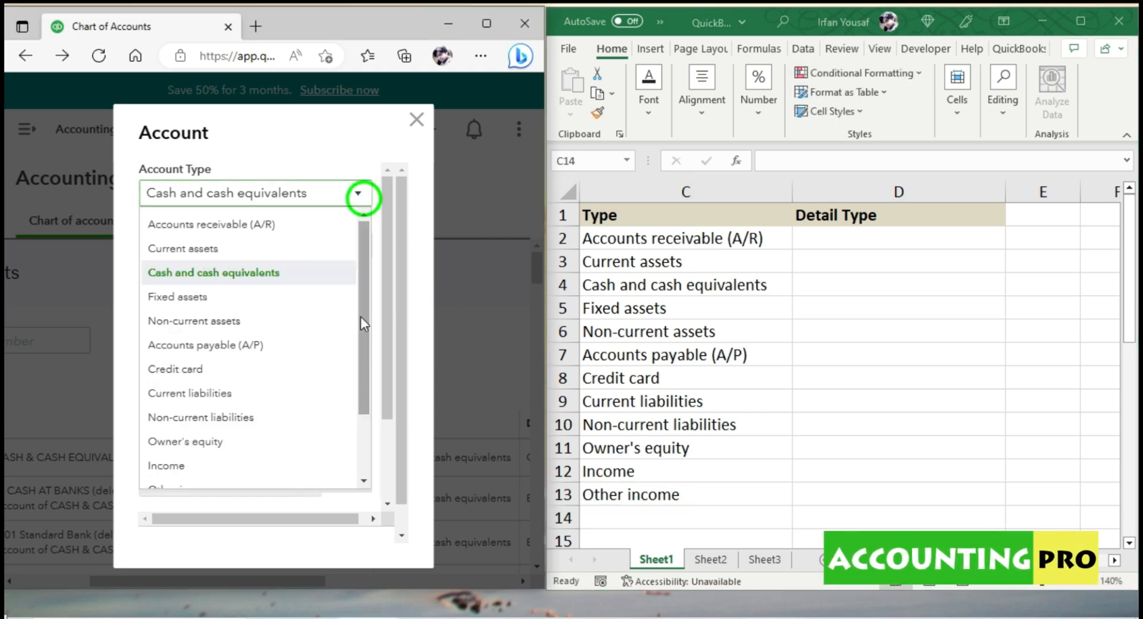
scroll(178, 381, down, 3)
click(640, 518)
text(Cost of sales)
key(Return)
Check the last account types in the QuickBooks form and enter Expenses in C15 and Other expenses in C16
click(357, 193)
scroll(365, 327, down, 3)
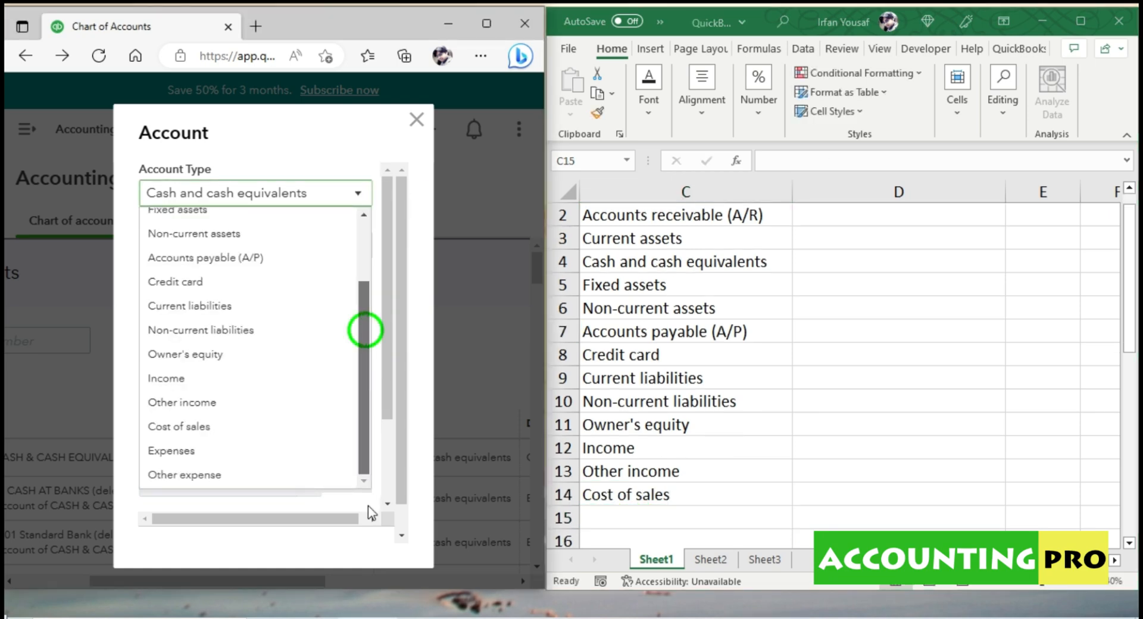
click(651, 521)
text(Expenses)
key(Return)
text(Other expenses)
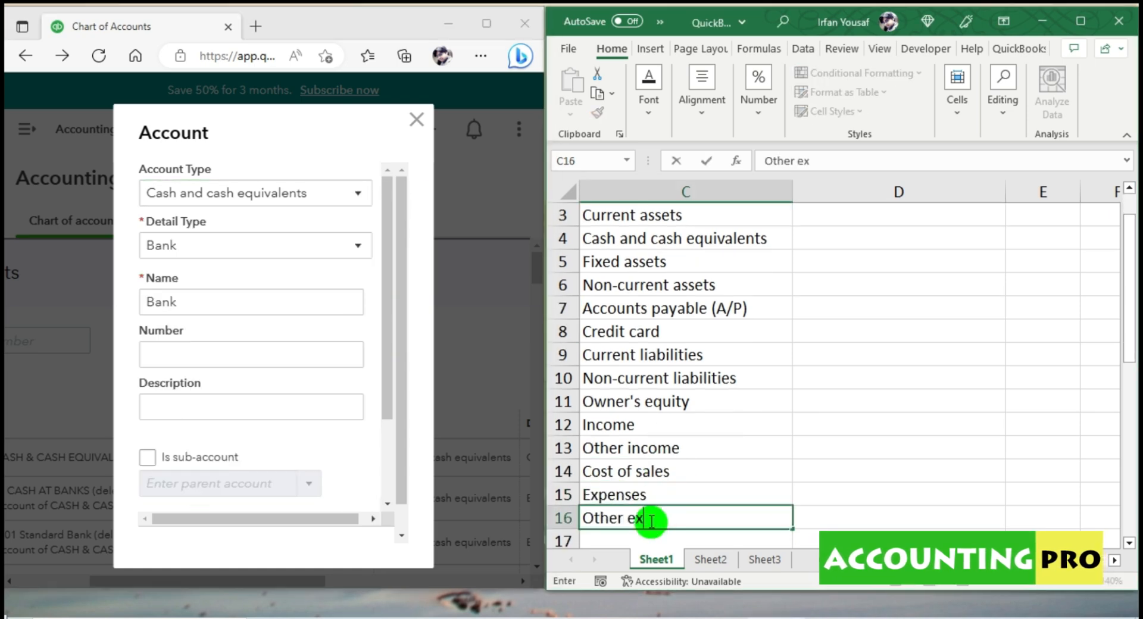
key(Return)
Maximize the workbook window with the sheet at 120% zoom and save the file
click(1080, 23)
click(385, 283)
drag(953, 588, 881, 587)
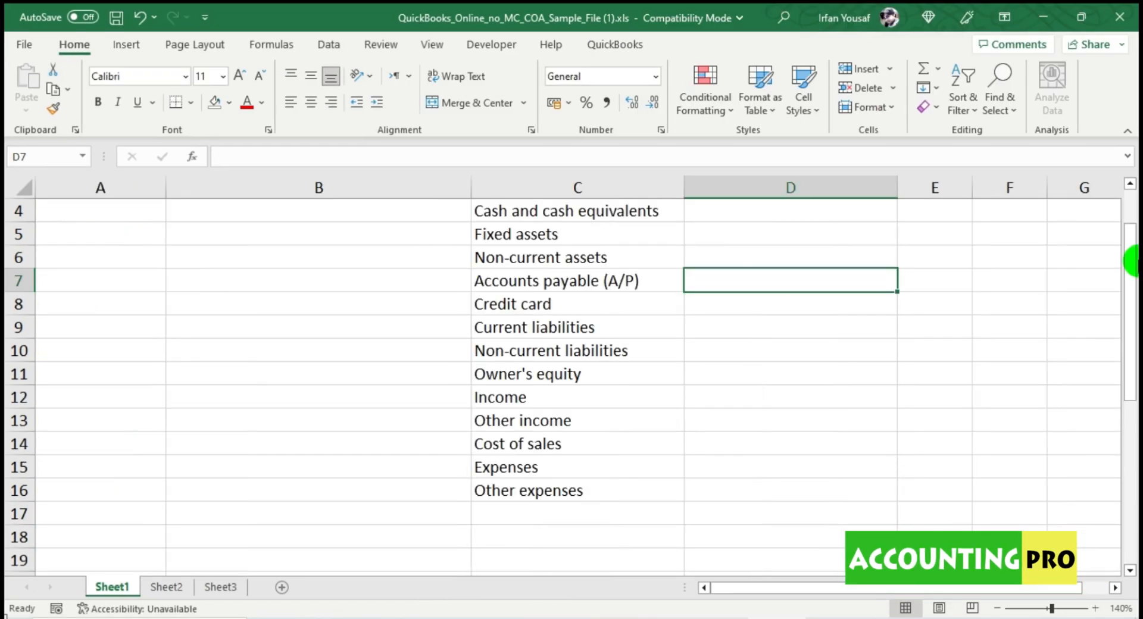
drag(1132, 261, 1132, 238)
key(ctrl+s)
key(Return)
click(998, 608)
click(997, 608)
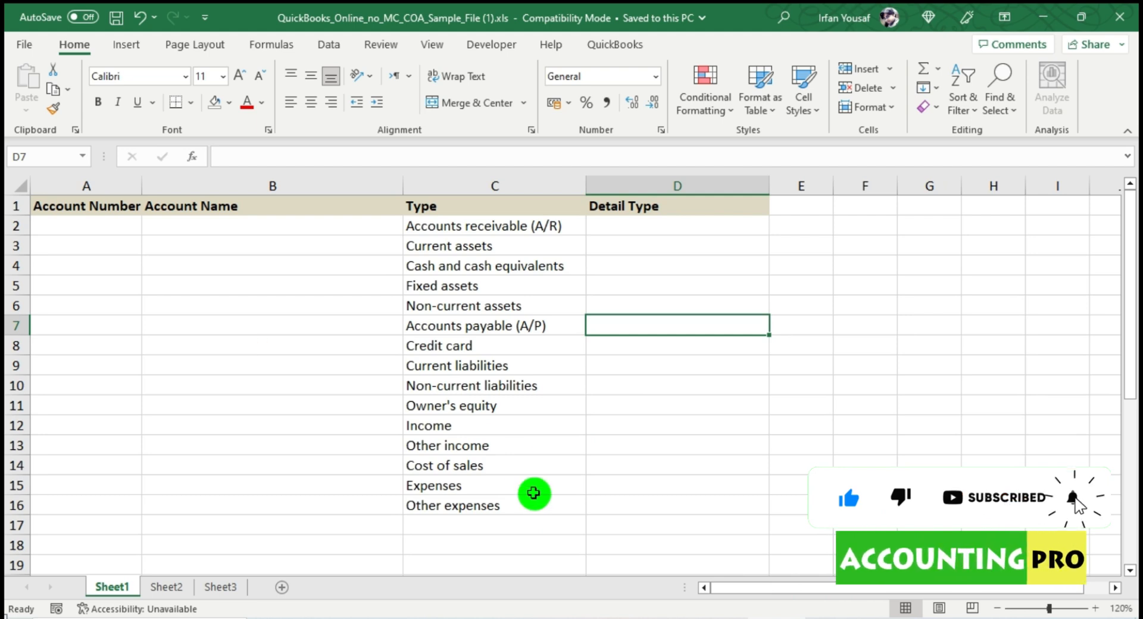
Move the account type list from C2:C16 to column F starting at F2, and autofit column F's width
click(450, 224)
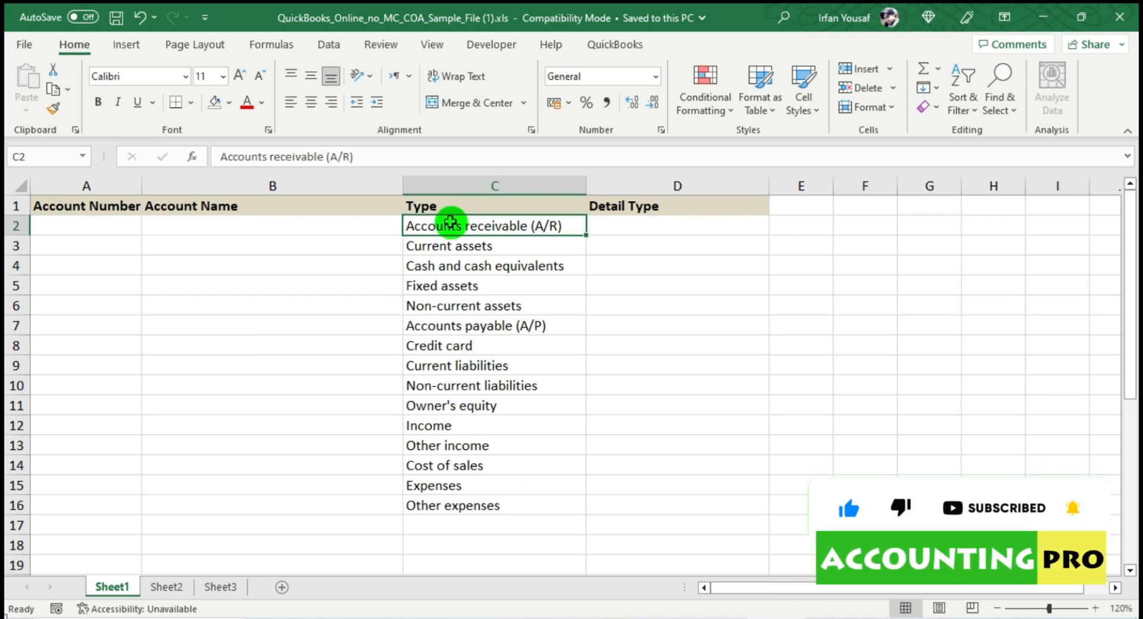
drag(450, 224, 487, 504)
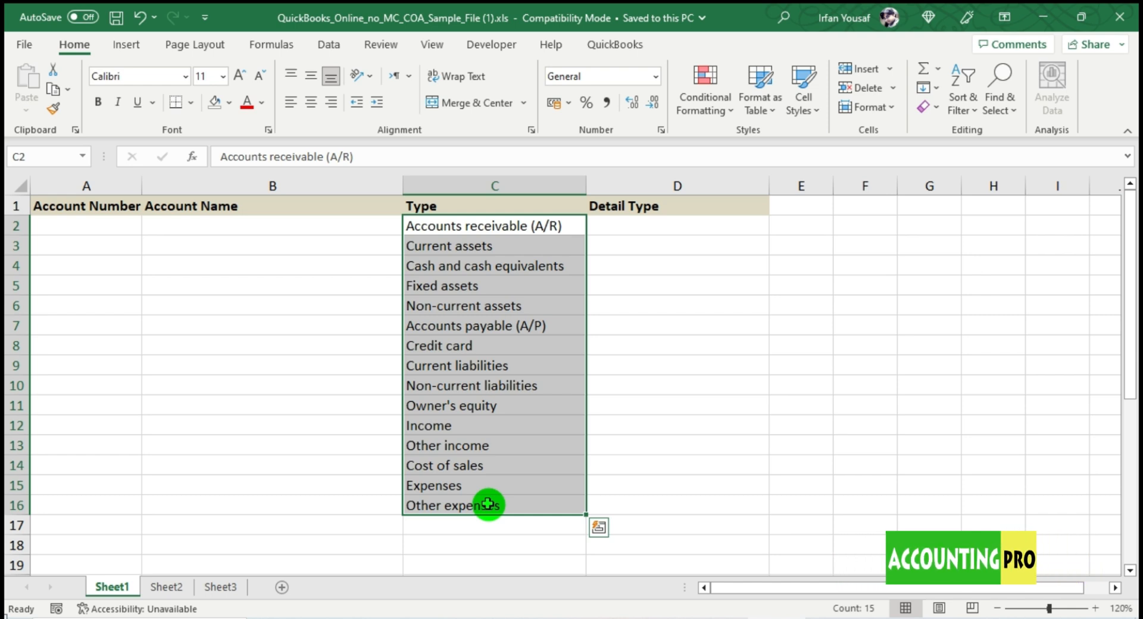
key(ctrl+c)
click(865, 225)
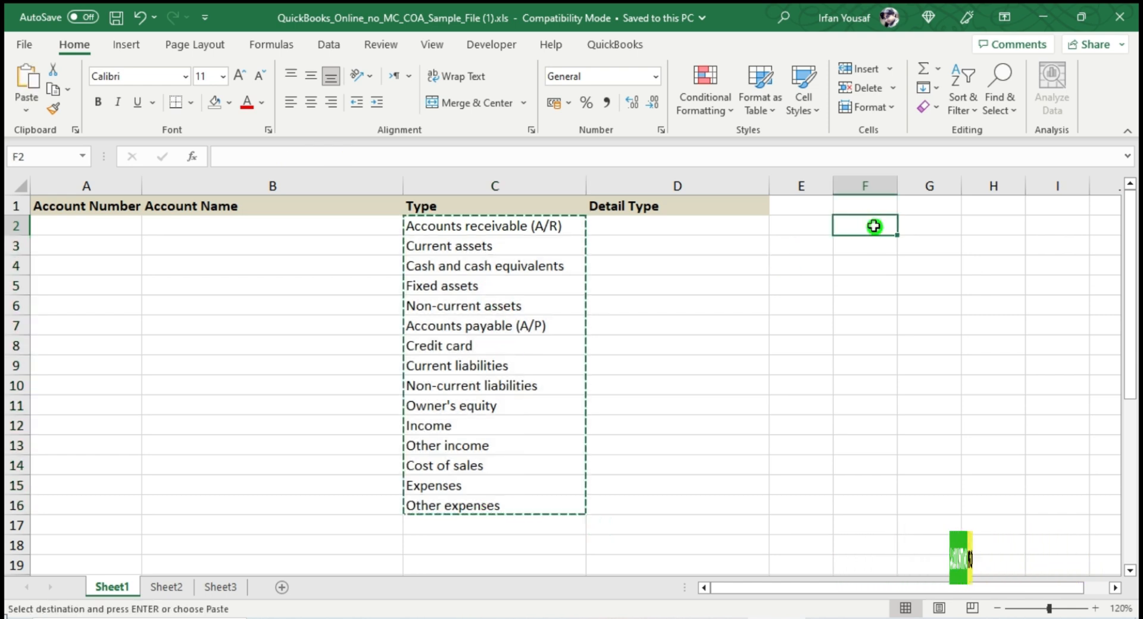
key(ctrl+v)
double_click(895, 188)
click(677, 310)
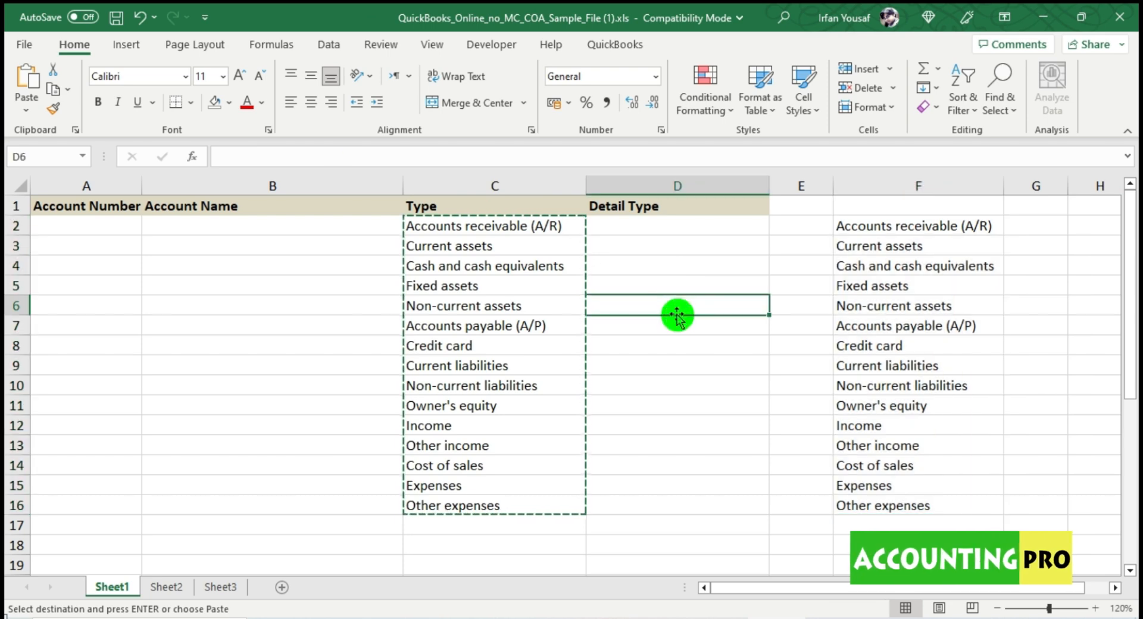
drag(564, 227, 576, 502)
key(Delete)
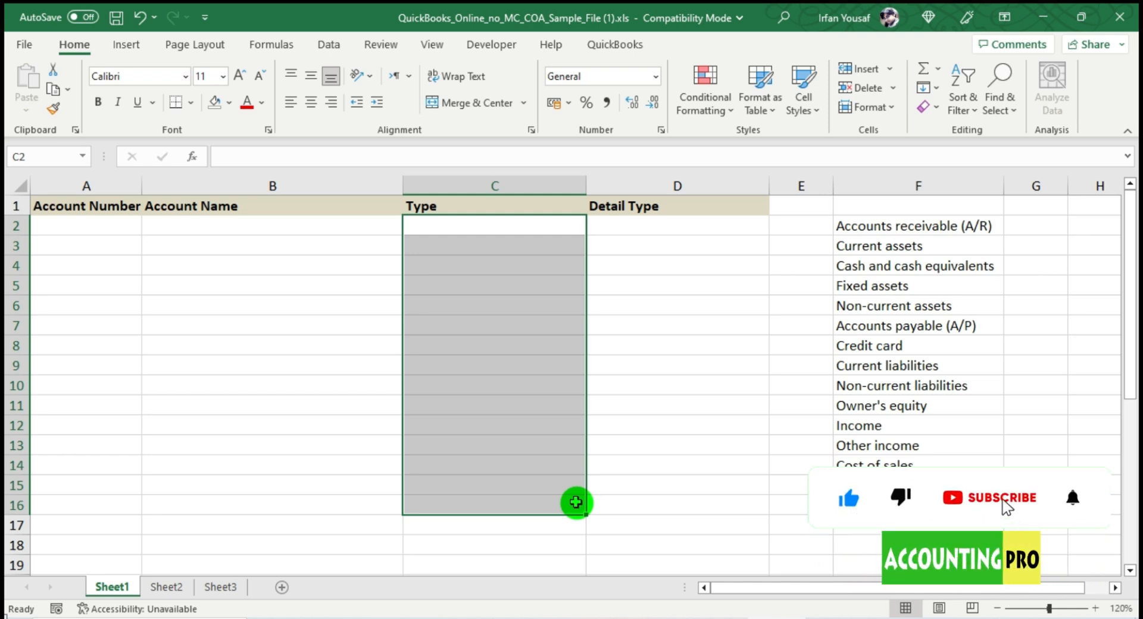
Enter account number 1000 in A2 and the account name CASH AND BANK BALANCES in B2
click(107, 224)
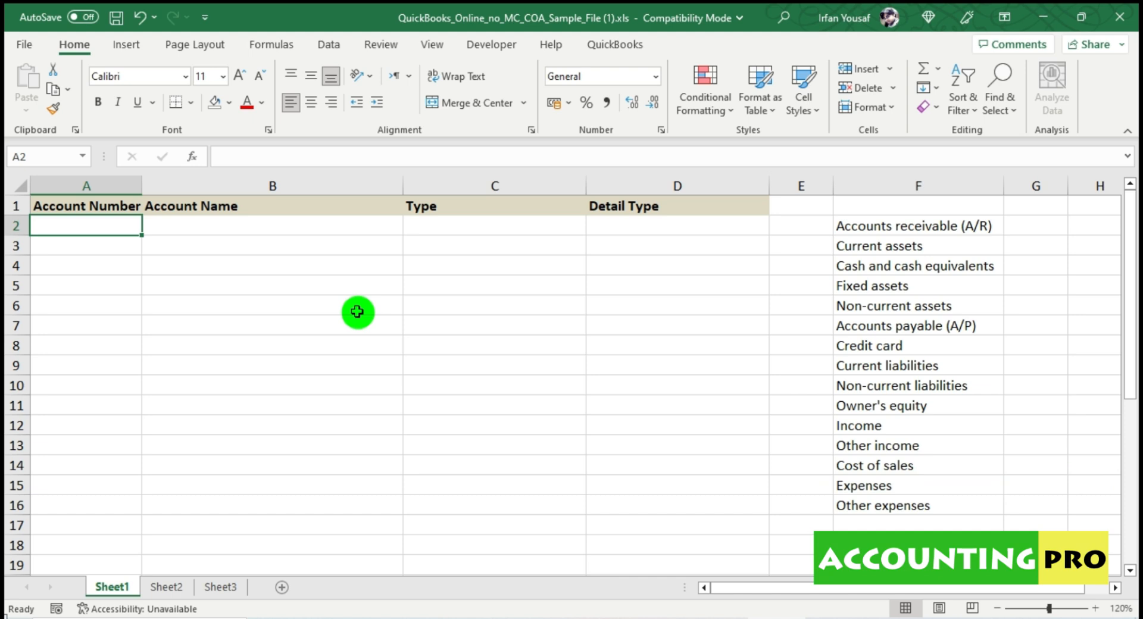
text(100)
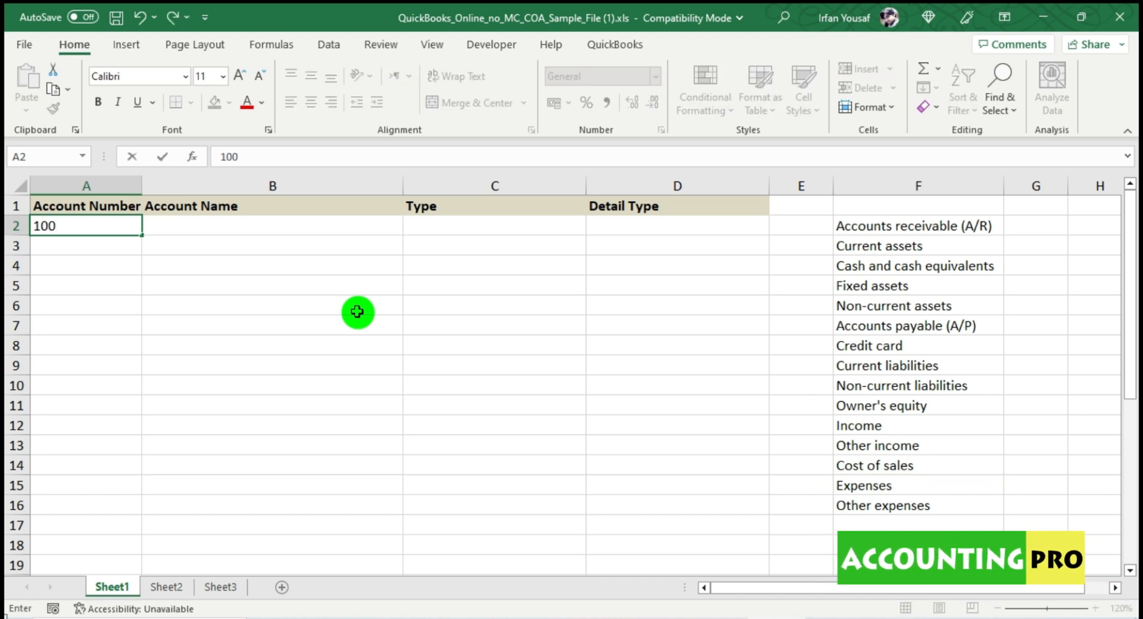
text(0)
key(Tab)
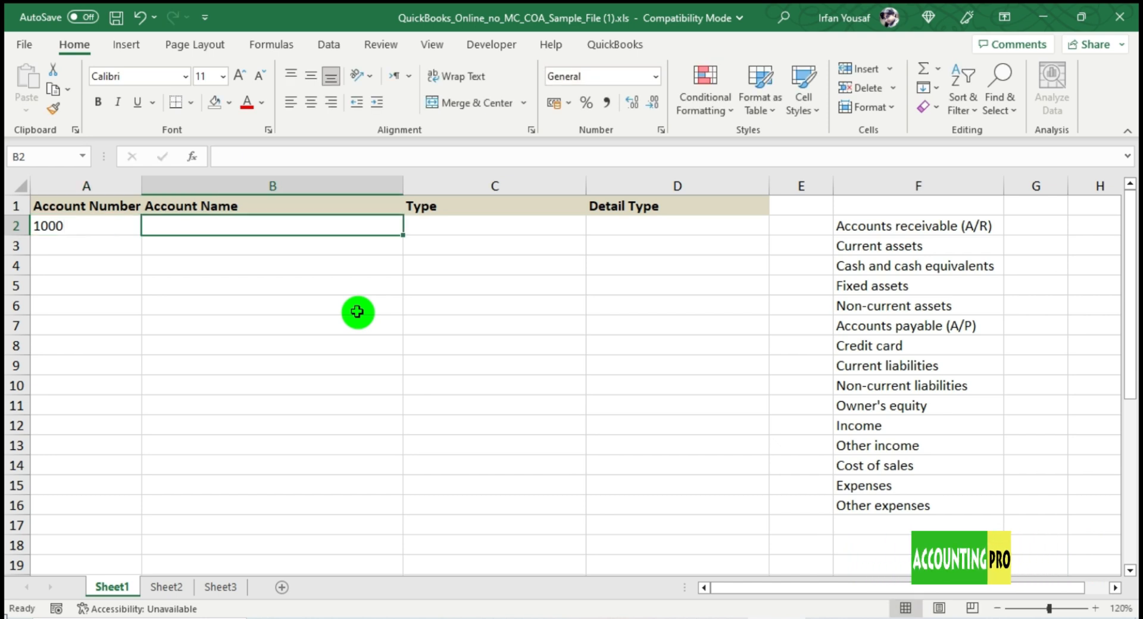
text(C)
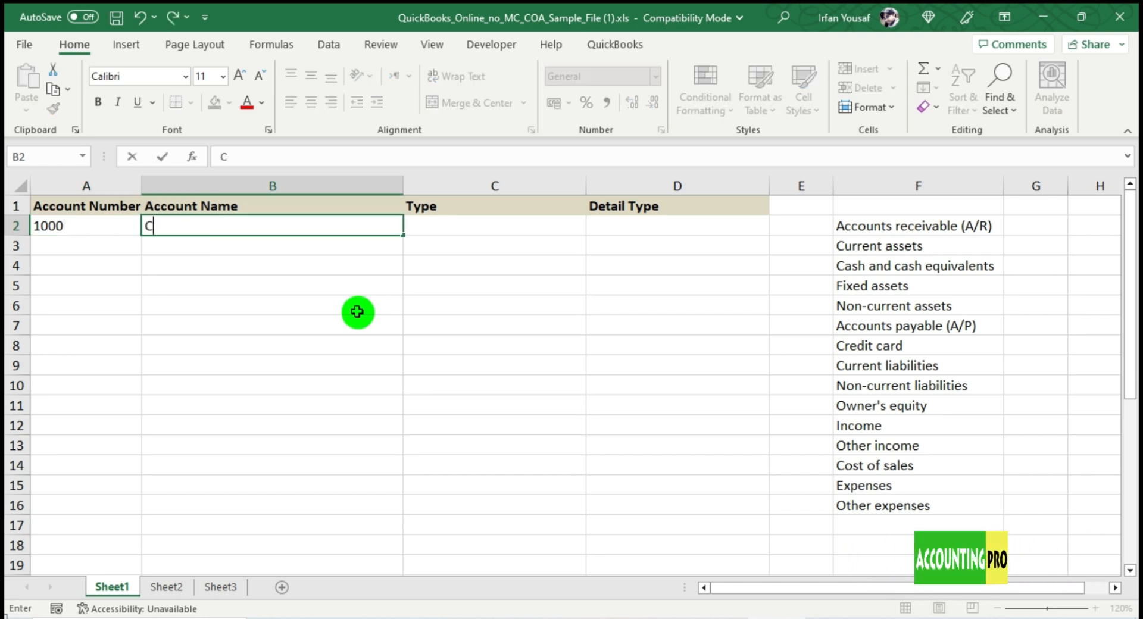
text(ASH AND BANK BALANCES)
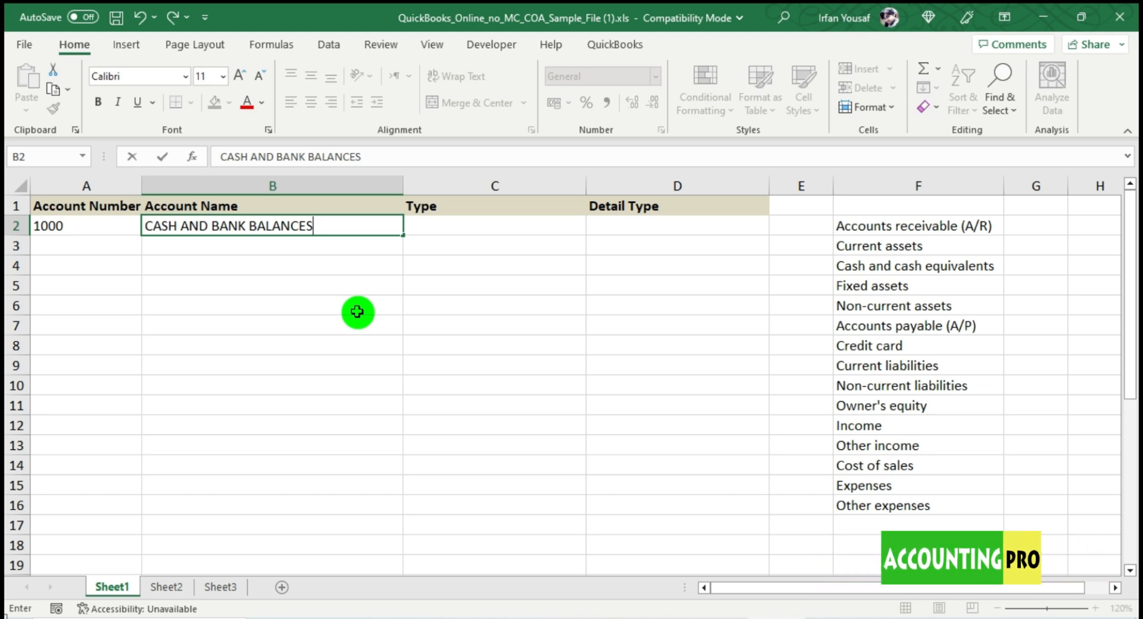
key(Return)
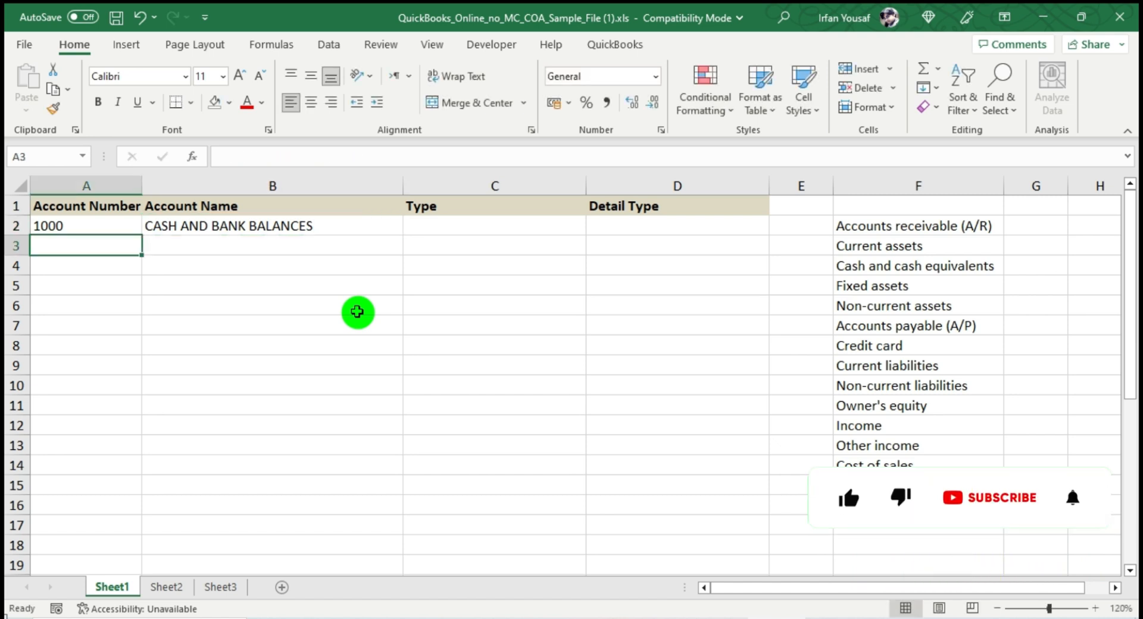
Enter 1000-01 in A3, and shorten the account numbers to 100 in A2 and 100-01 in A3
text(100)
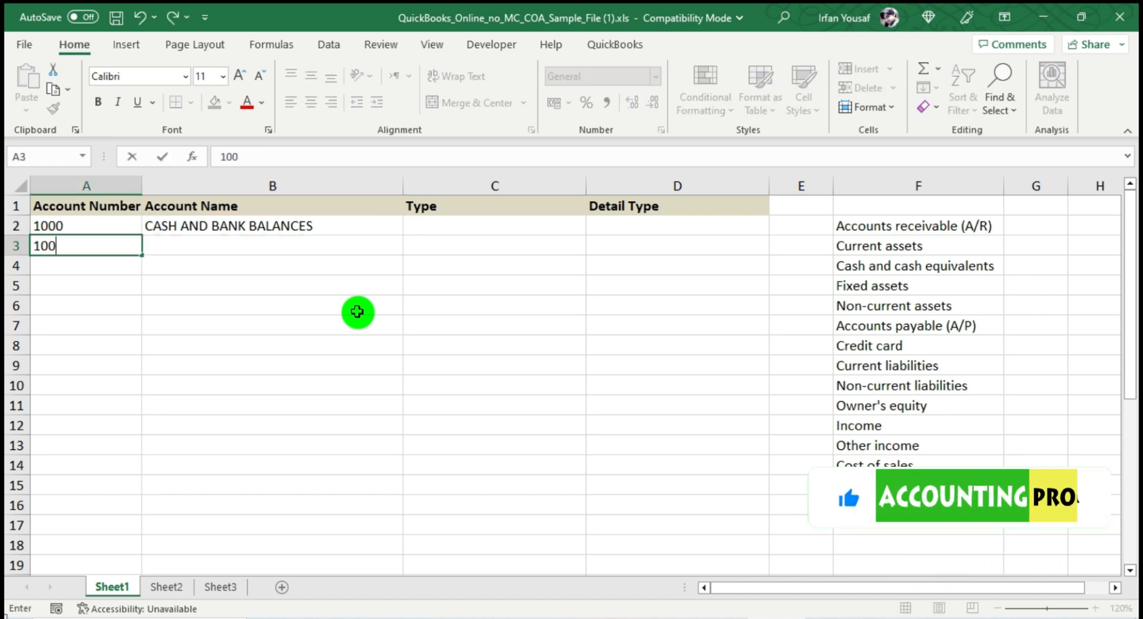
text(0-01)
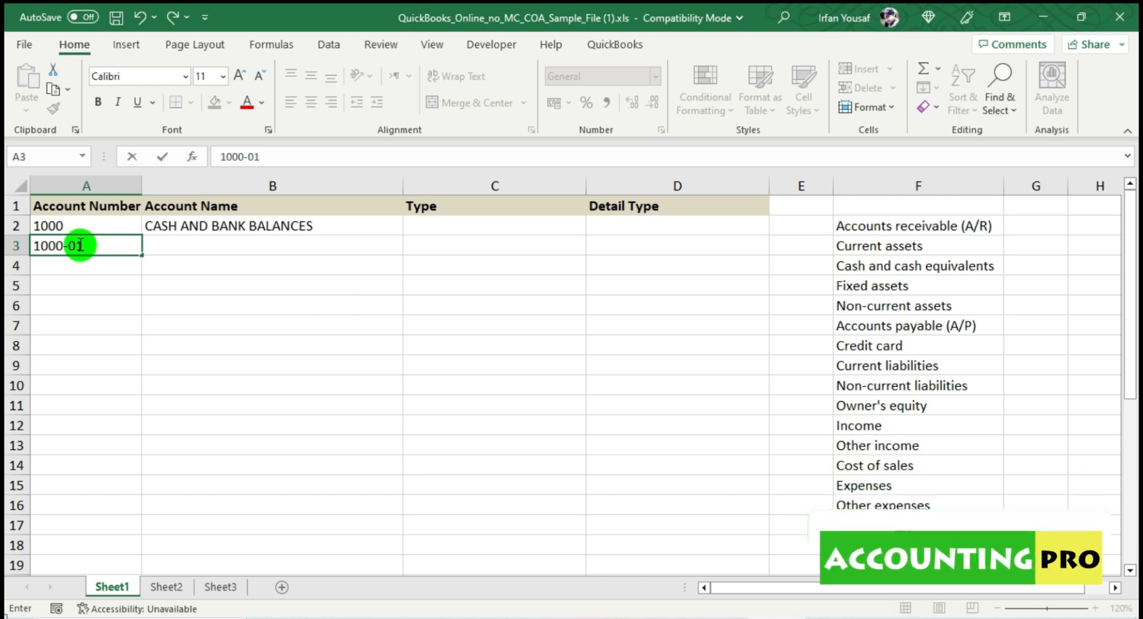
click(75, 228)
double_click(75, 228)
key(BackSpace)
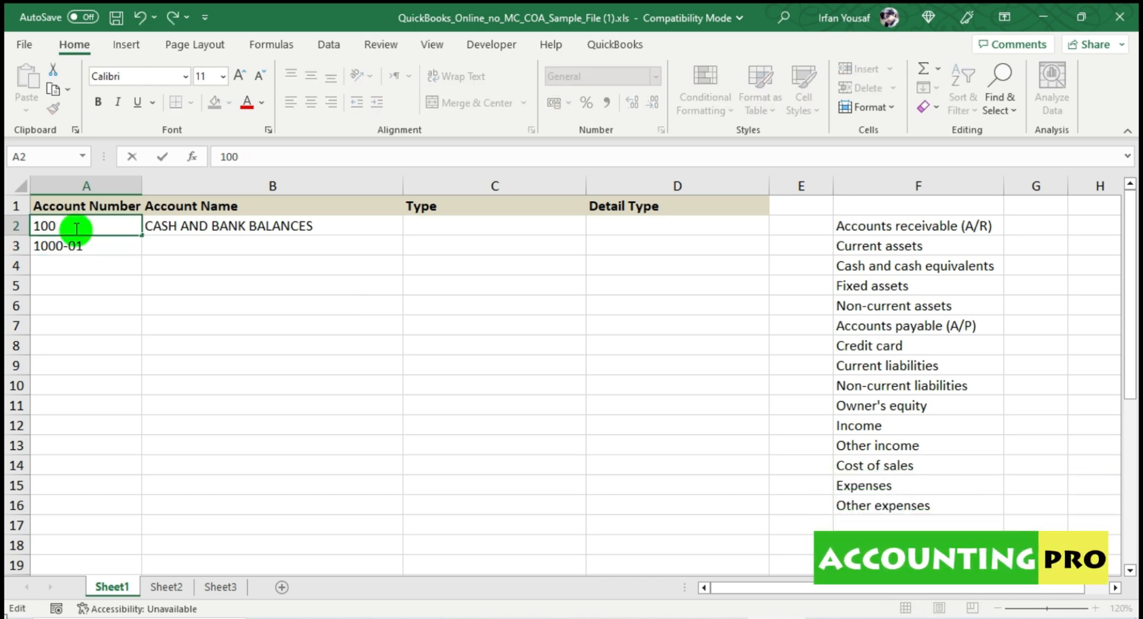
key(Return)
double_click(56, 246)
key(BackSpace)
key(Return)
Enter BANK BALANCES in B3 as the name of account 100-01
click(206, 243)
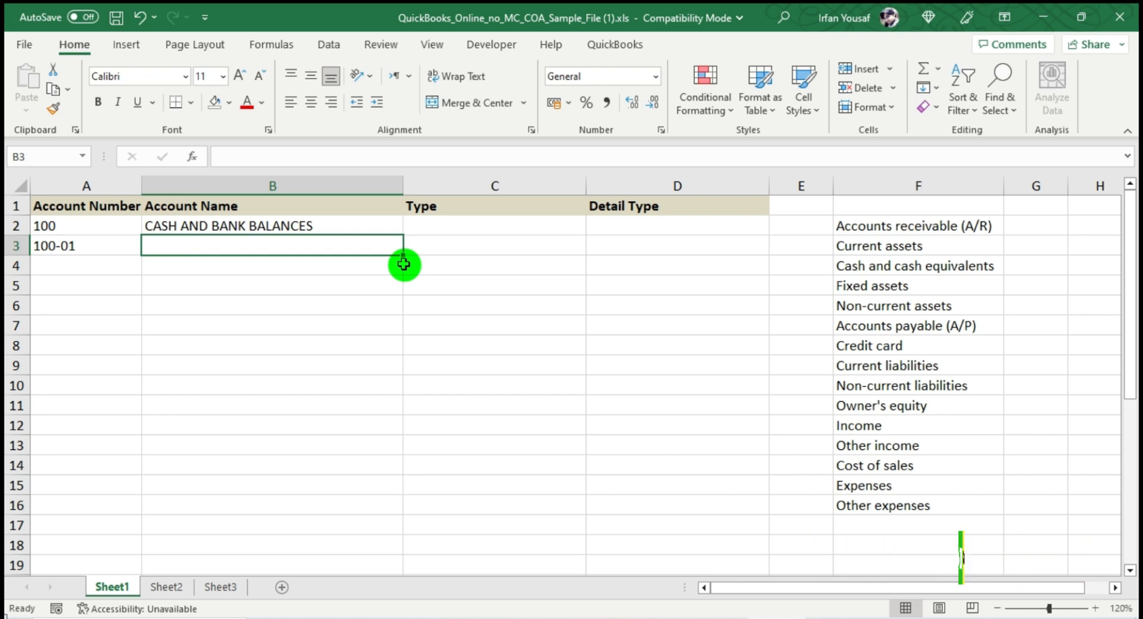
text(BANK BALANCES)
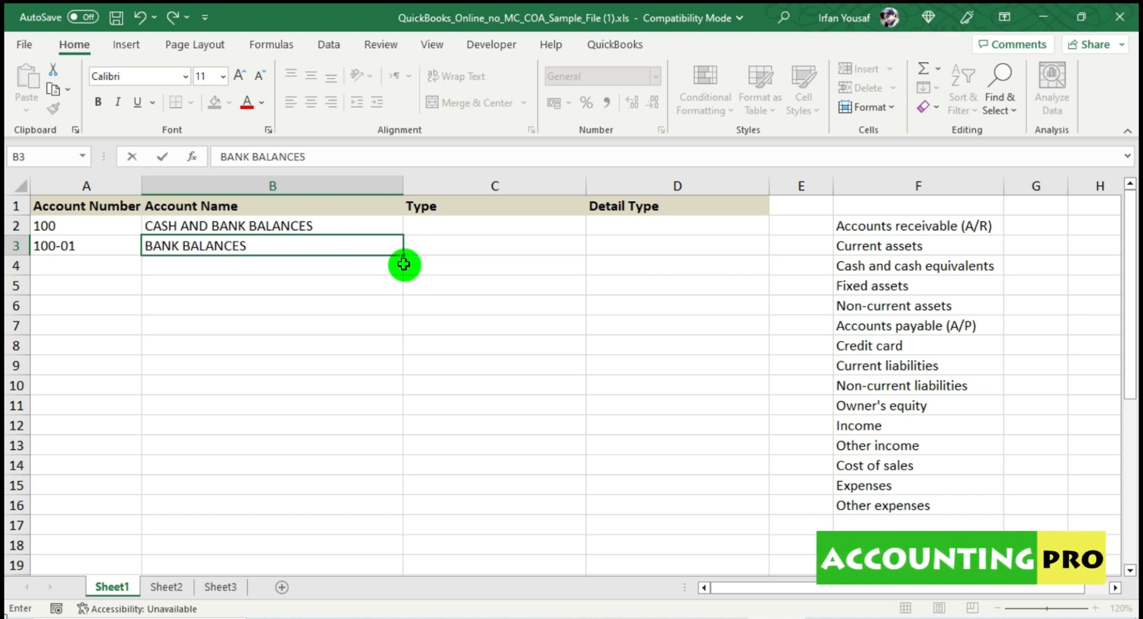
key(Return)
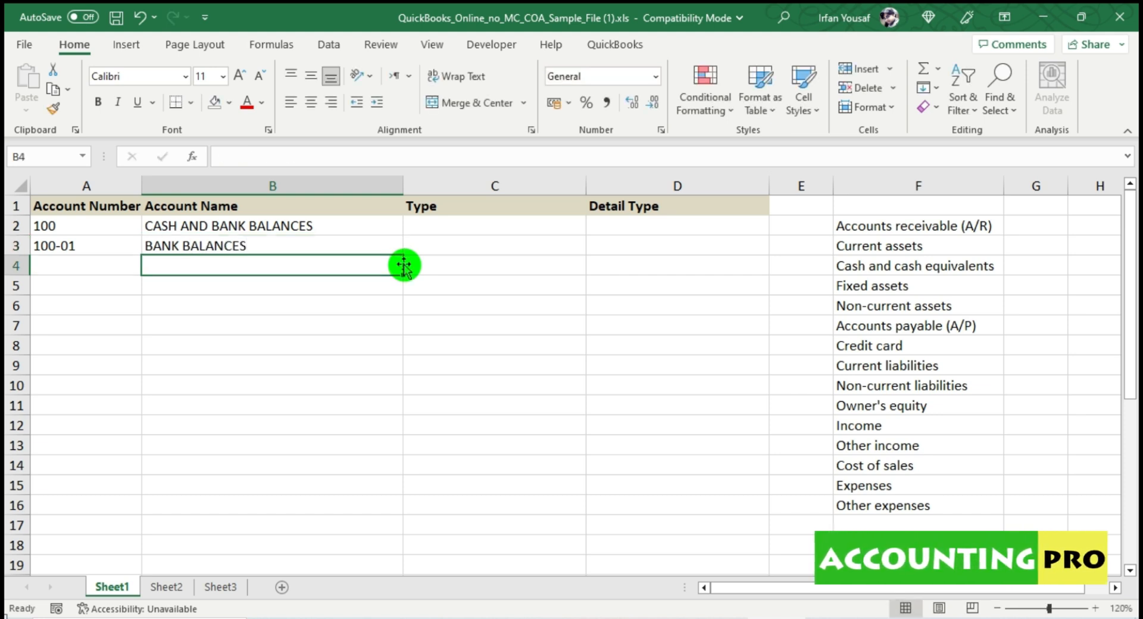
Enter account number 100-01-01 in A4 and the account name My Current Account in B4
click(77, 266)
text(100-01-01)
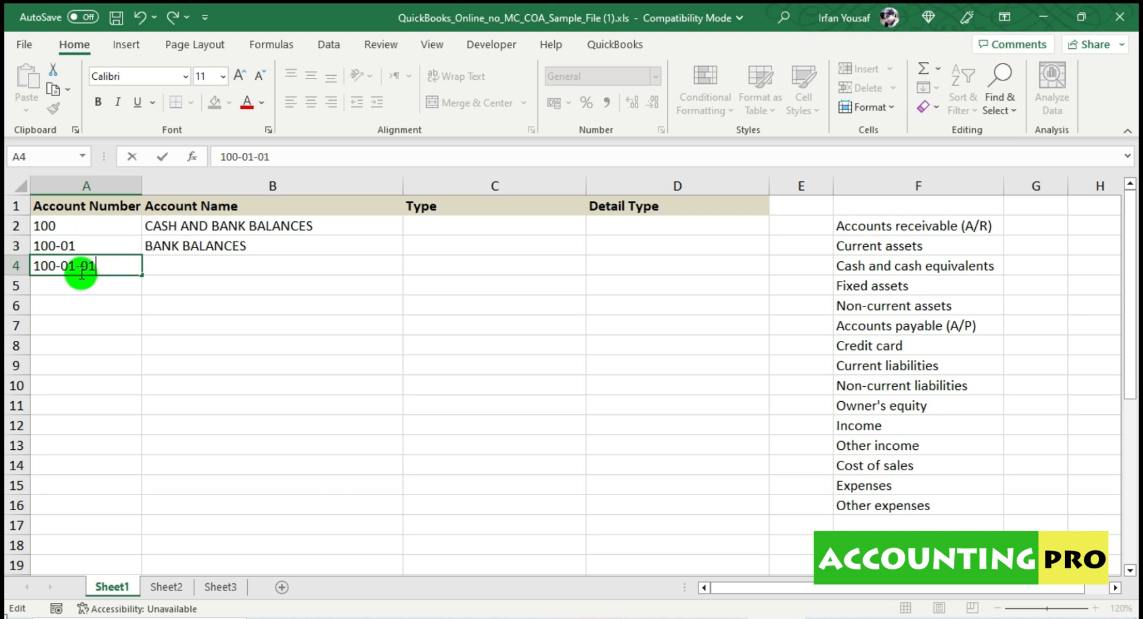
click(237, 265)
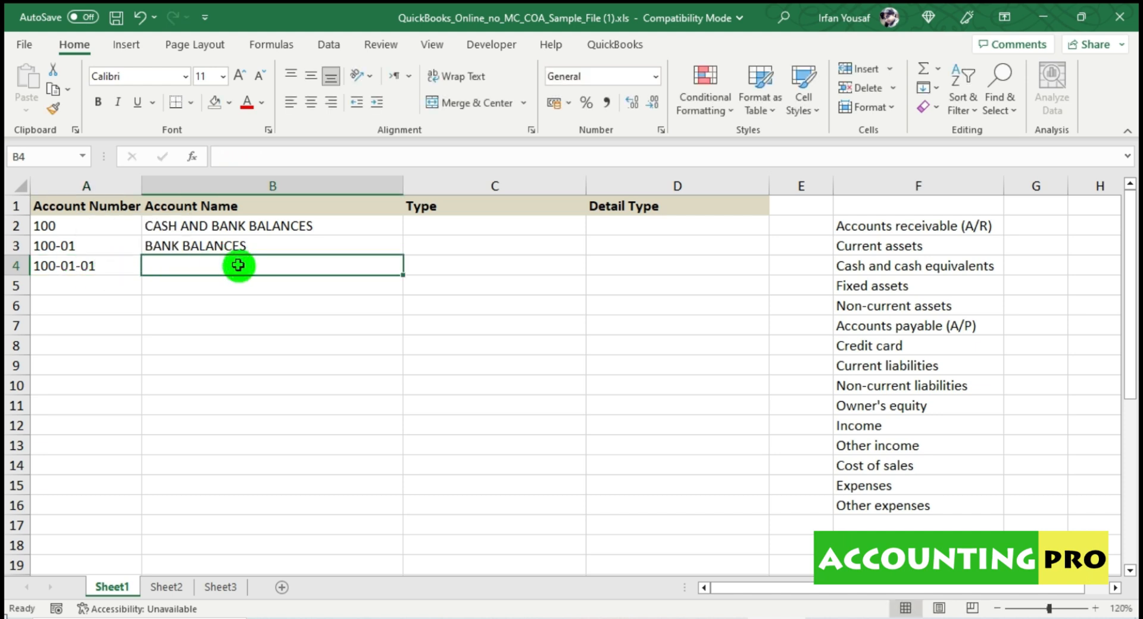
click(88, 261)
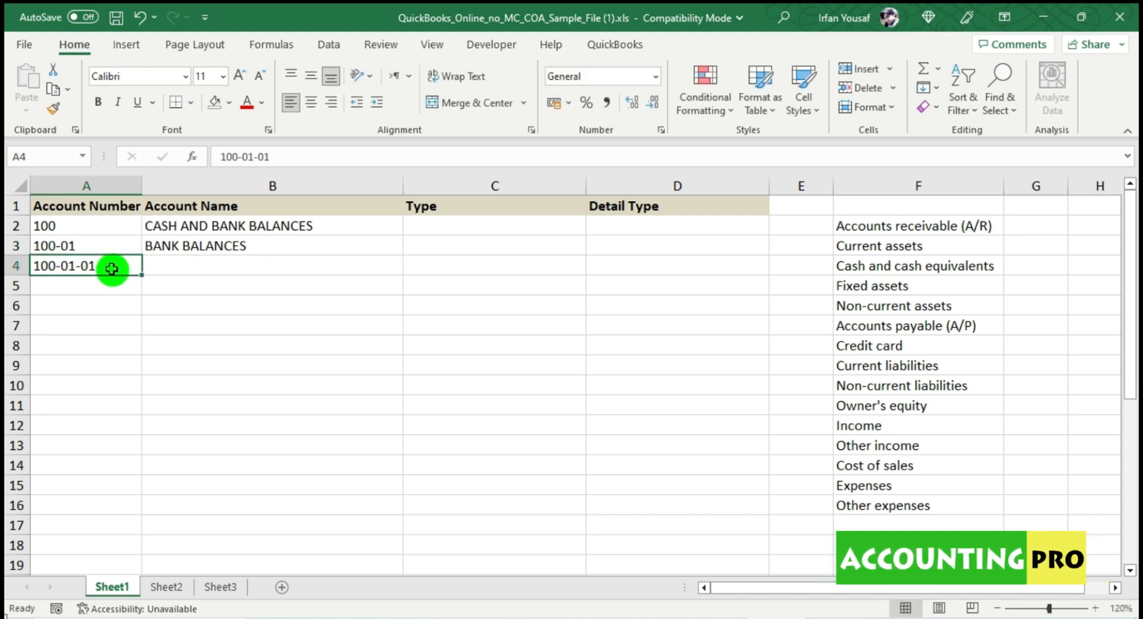
click(227, 269)
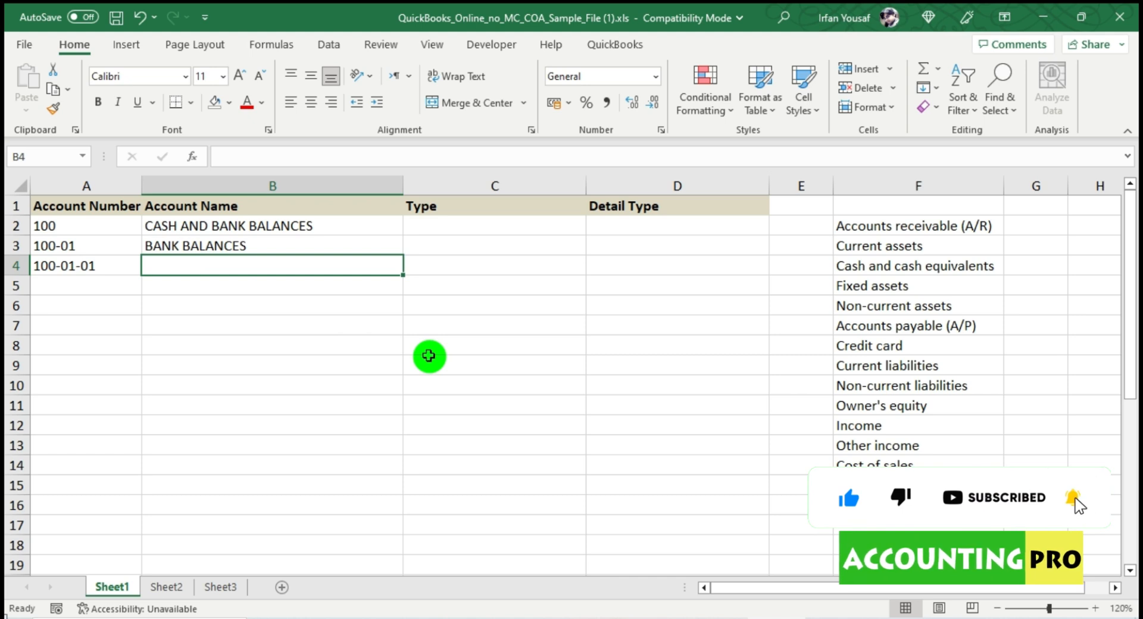
text(c)
key(BackSpace)
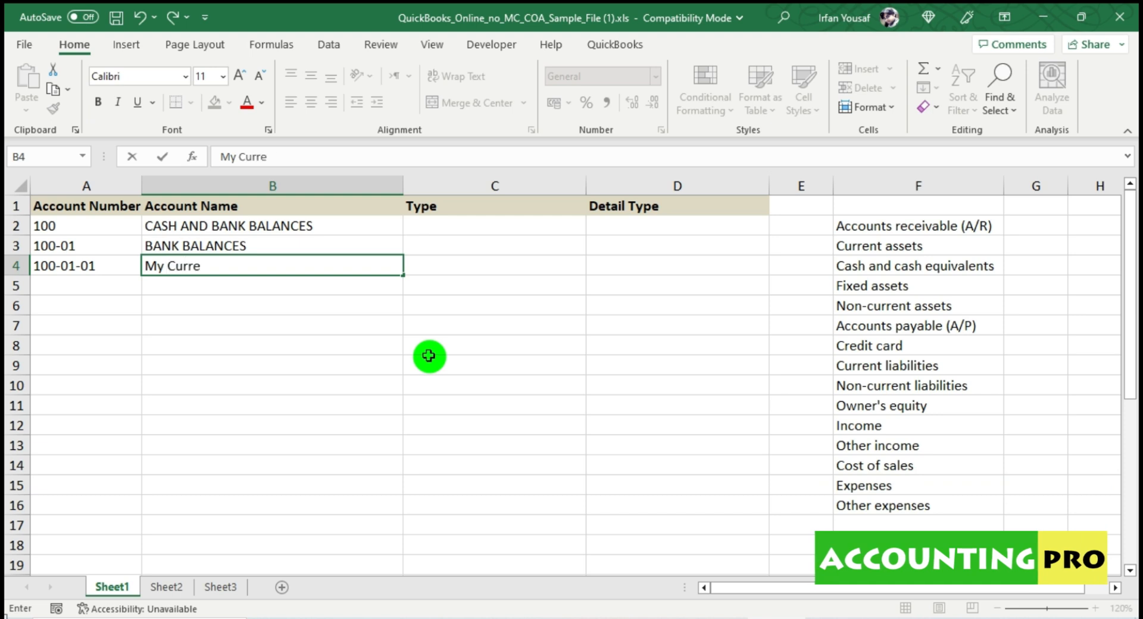
text(My Current Account)
key(Return)
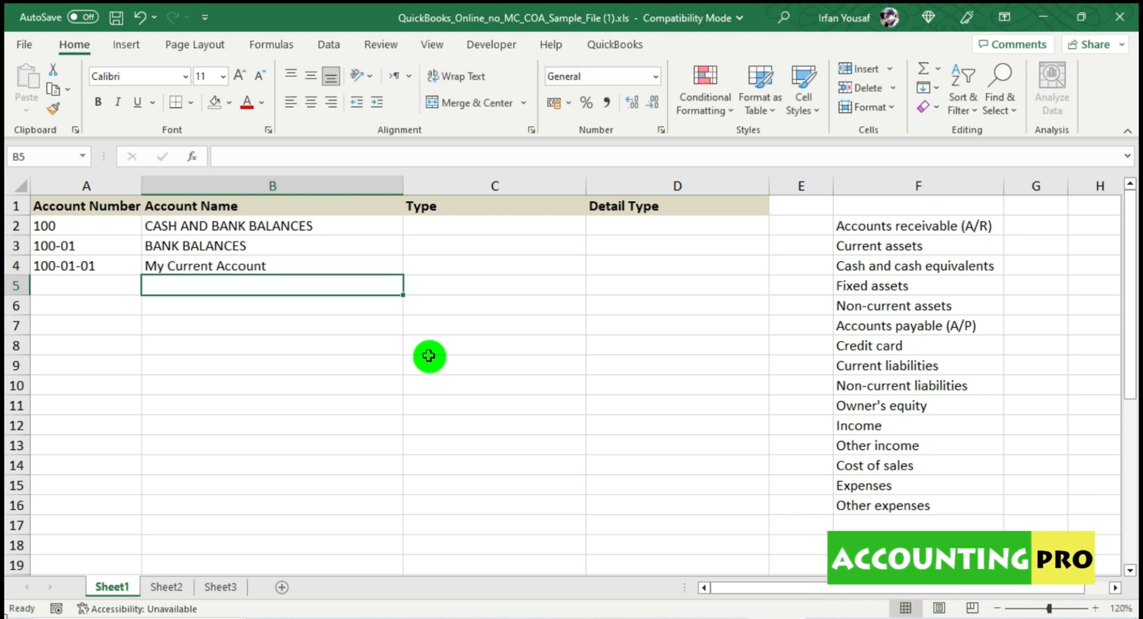
Enter account number 100-01-02 in A5 and the account name My Saving Account in B5
key(Left)
text(10)
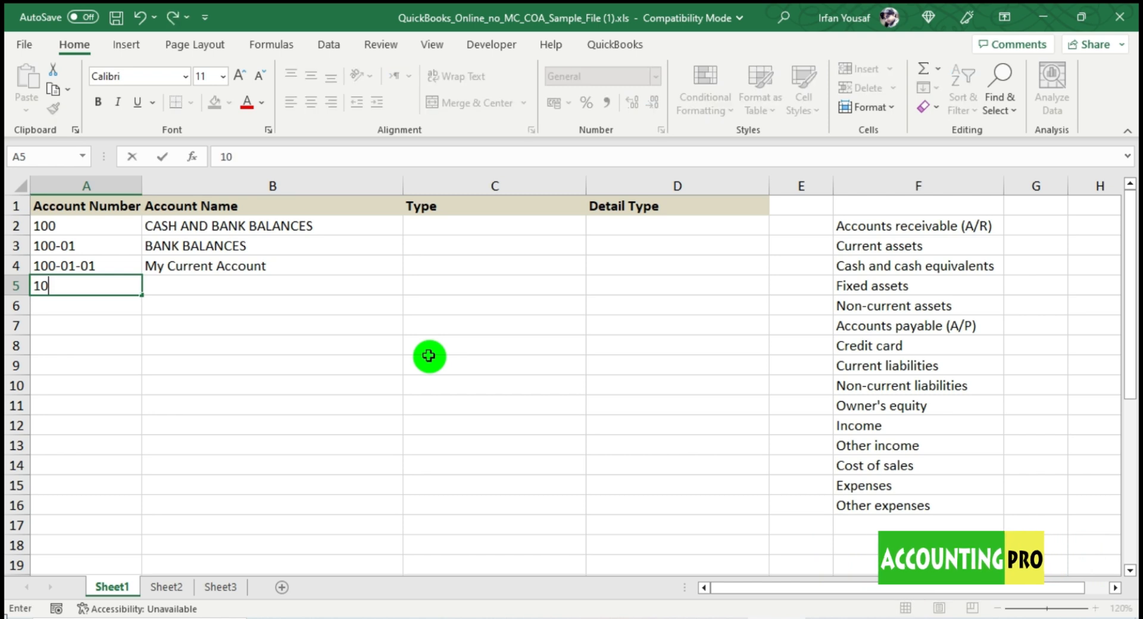
text(0-01-02)
key(Tab)
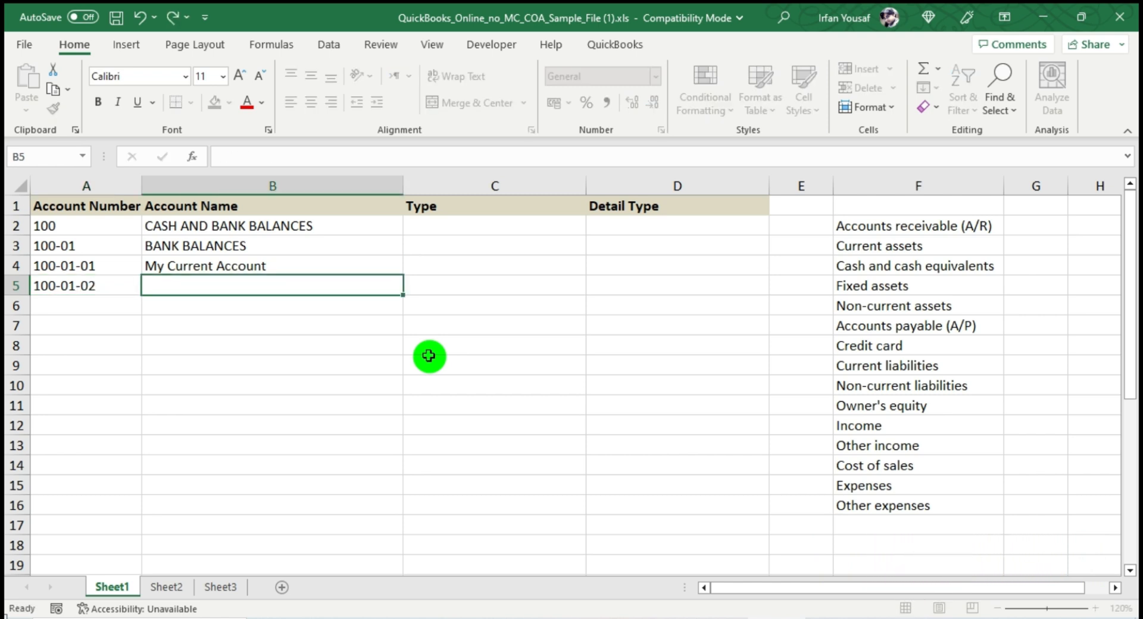
text(My Savi)
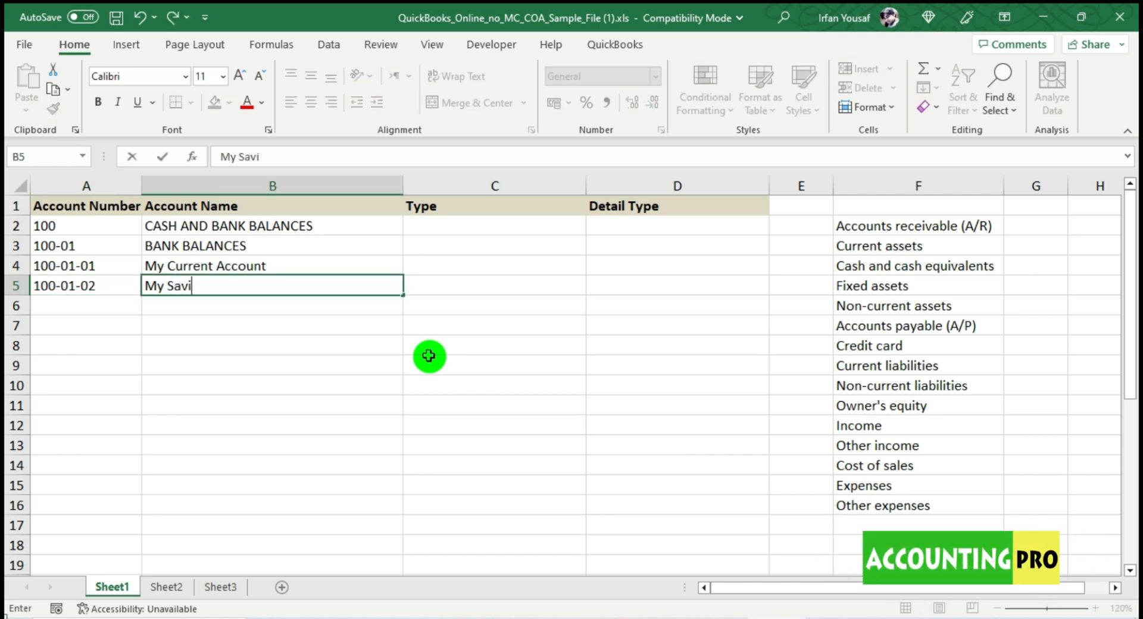
text(ng Account)
key(Return)
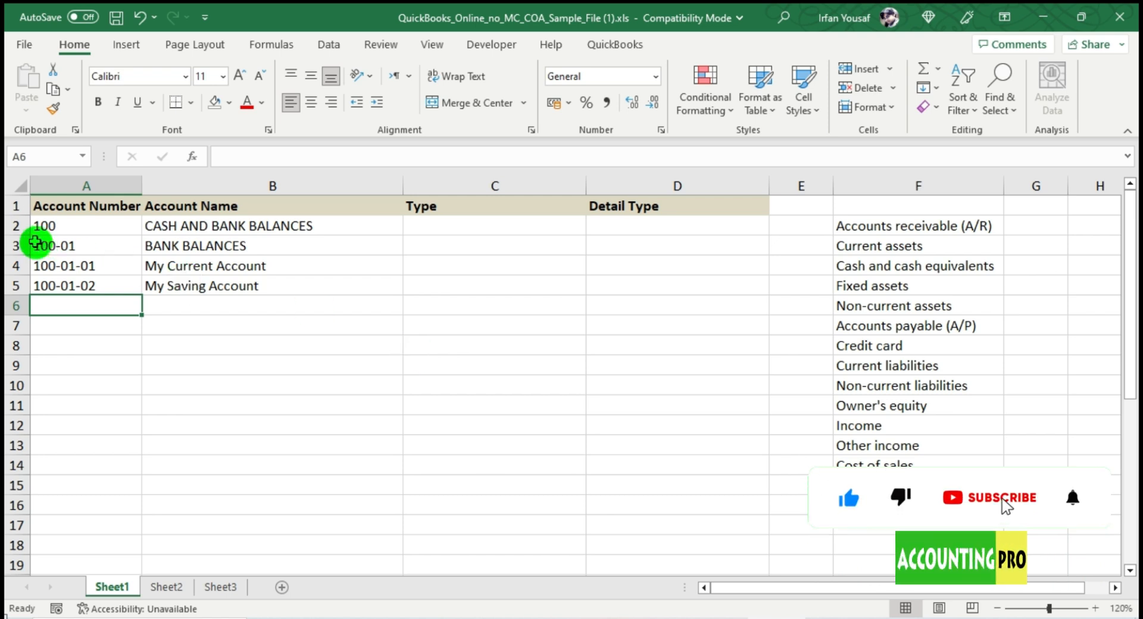
Fill row 2 (CASH AND BANK BALANCES) with light green and row 3 (BANK BALANCES) with yellow
click(17, 226)
click(229, 103)
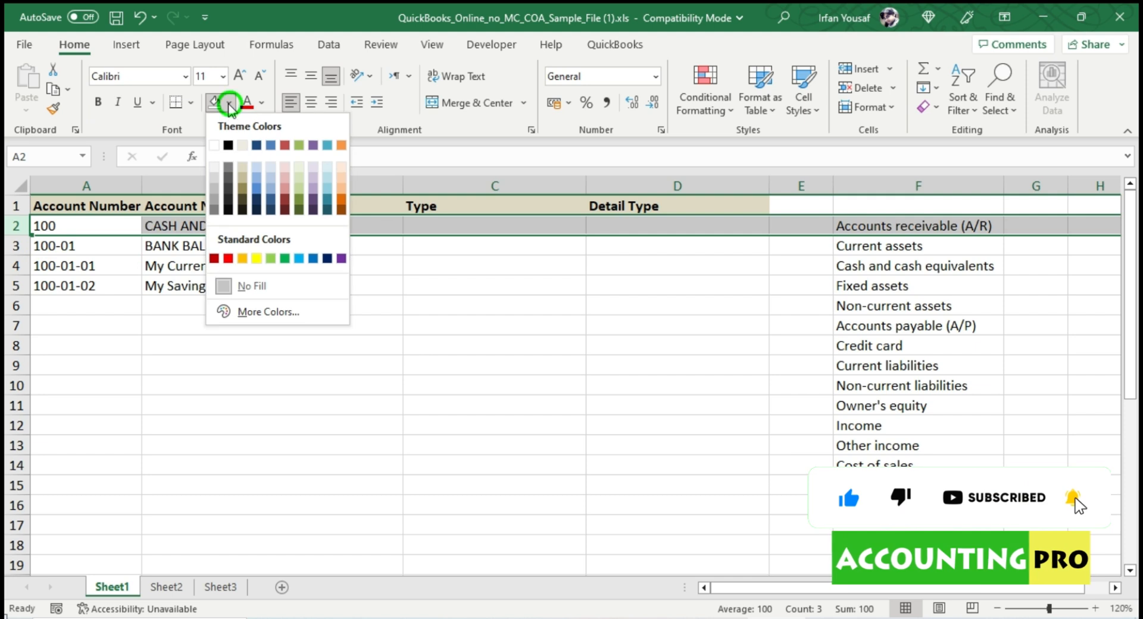
click(271, 258)
click(16, 246)
click(230, 104)
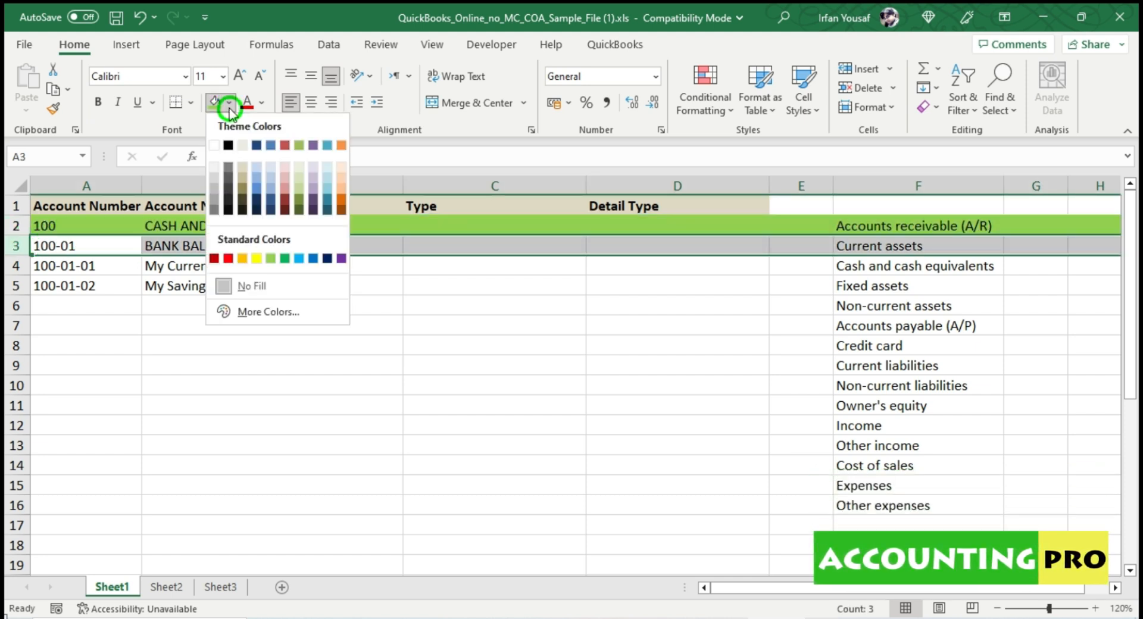
click(255, 258)
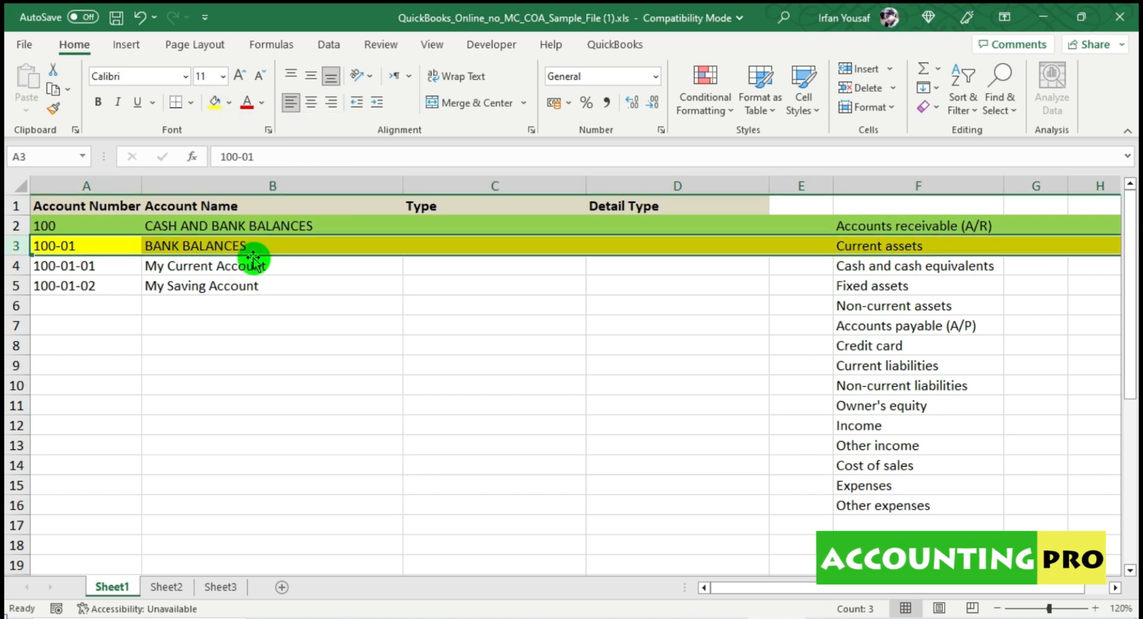
Fill rows 4 and 5, holding the current and saving accounts, with light gray
drag(16, 266, 16, 286)
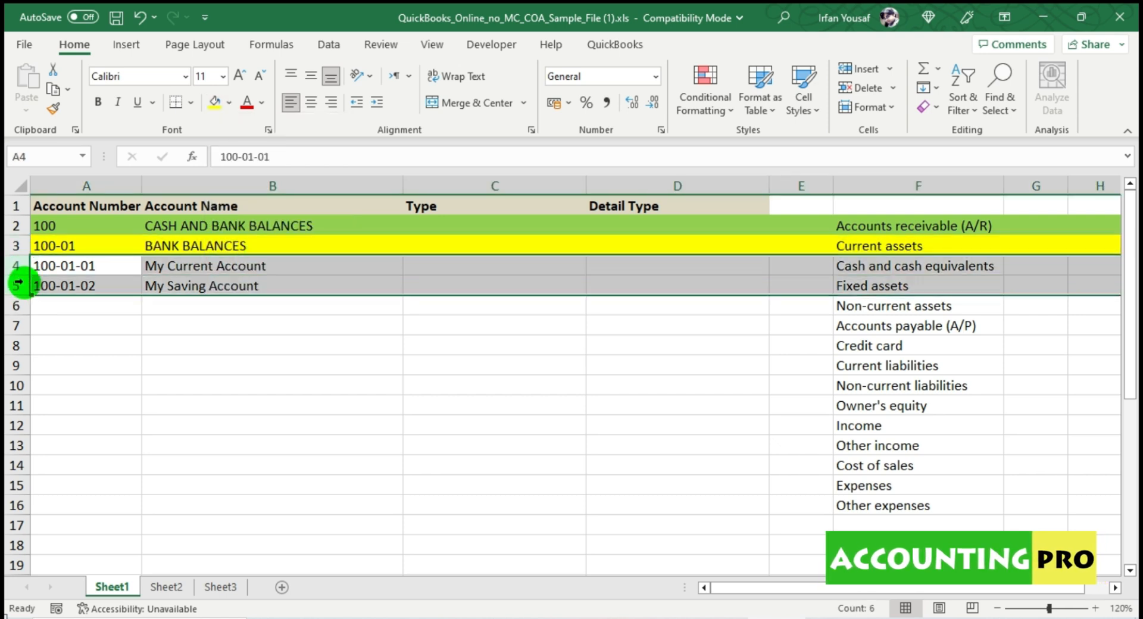
click(230, 105)
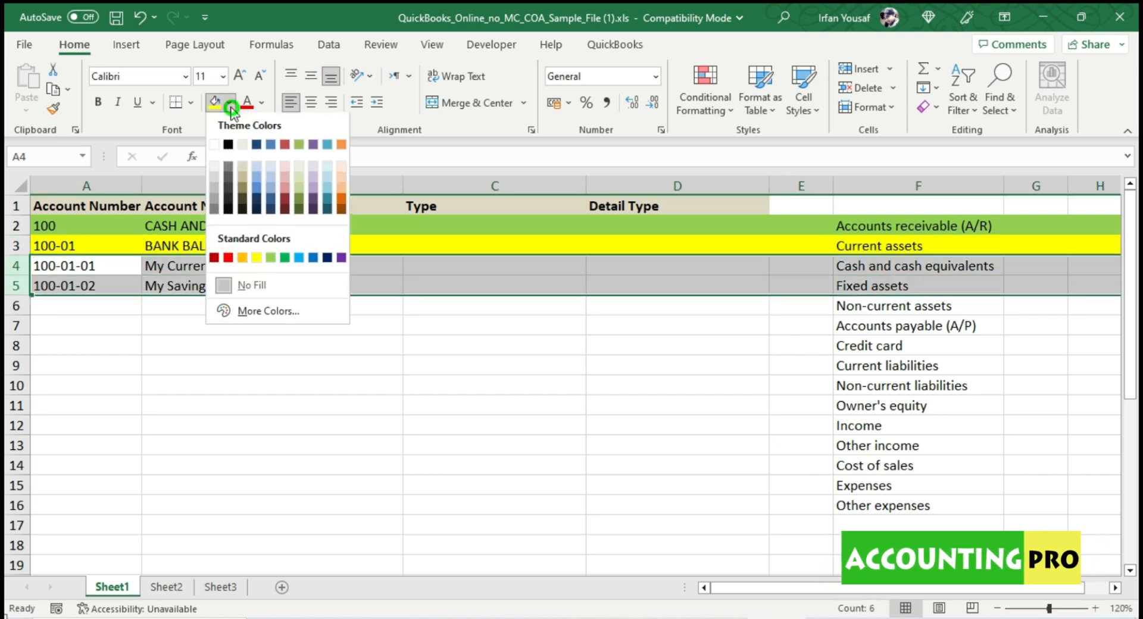
click(215, 178)
click(331, 406)
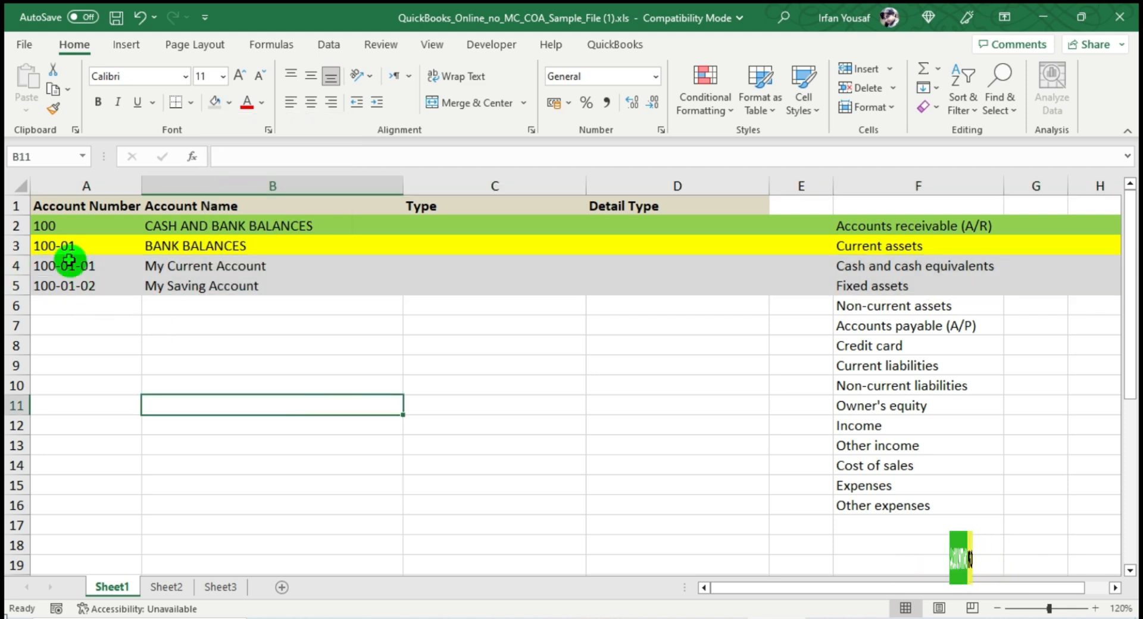
Copy the BANK BALANCES entry in A3:D3 to row 6 and change the account number in A6 to 100-02
click(14, 246)
drag(38, 247, 717, 242)
key(ctrl+c)
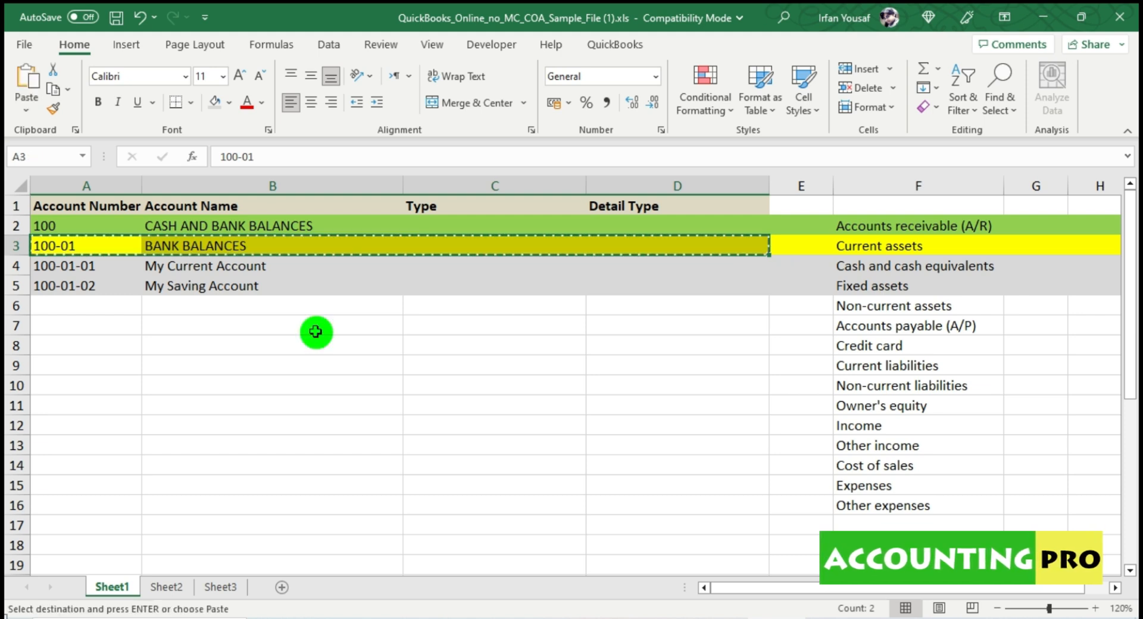
click(134, 307)
key(ctrl+v)
double_click(104, 305)
key(BackSpace)
text(2)
key(Return)
click(101, 305)
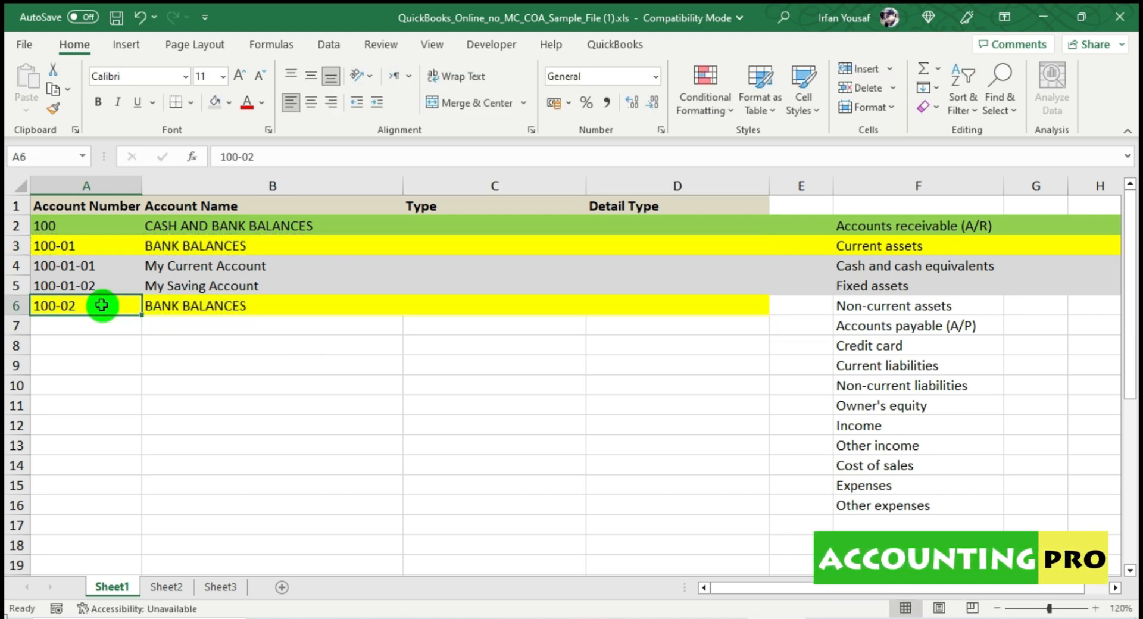
Enter CASH BALANCES in B6 as the name of account 100-02
key(Right)
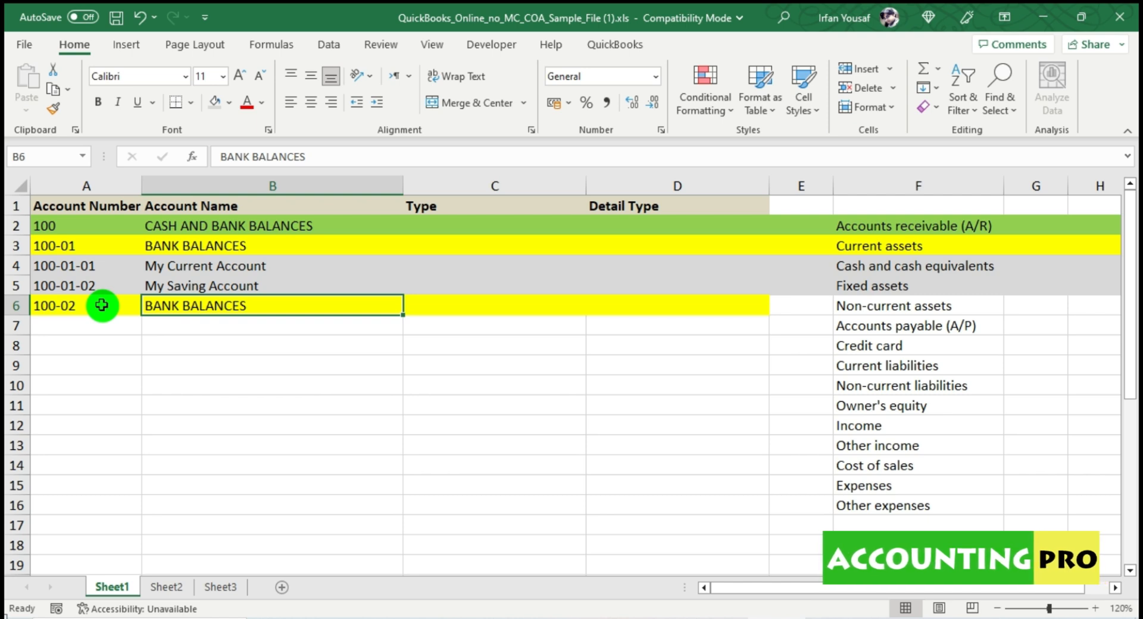
text(c)
key(BackSpace)
key(BackSpace)
text(CA)
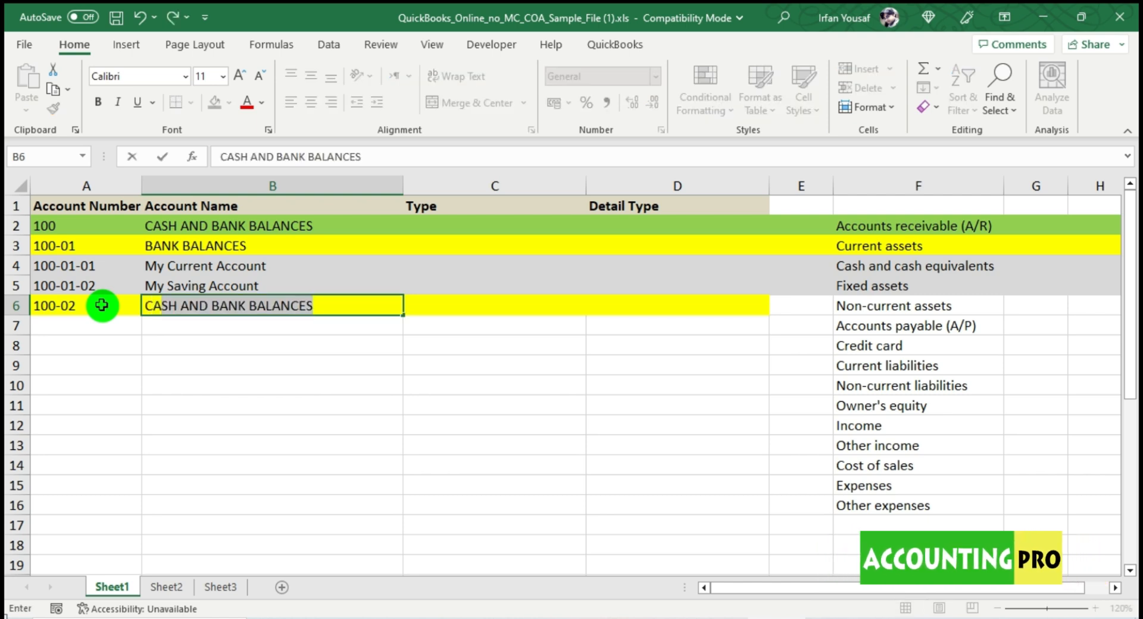
text(SH BALANCES)
key(Return)
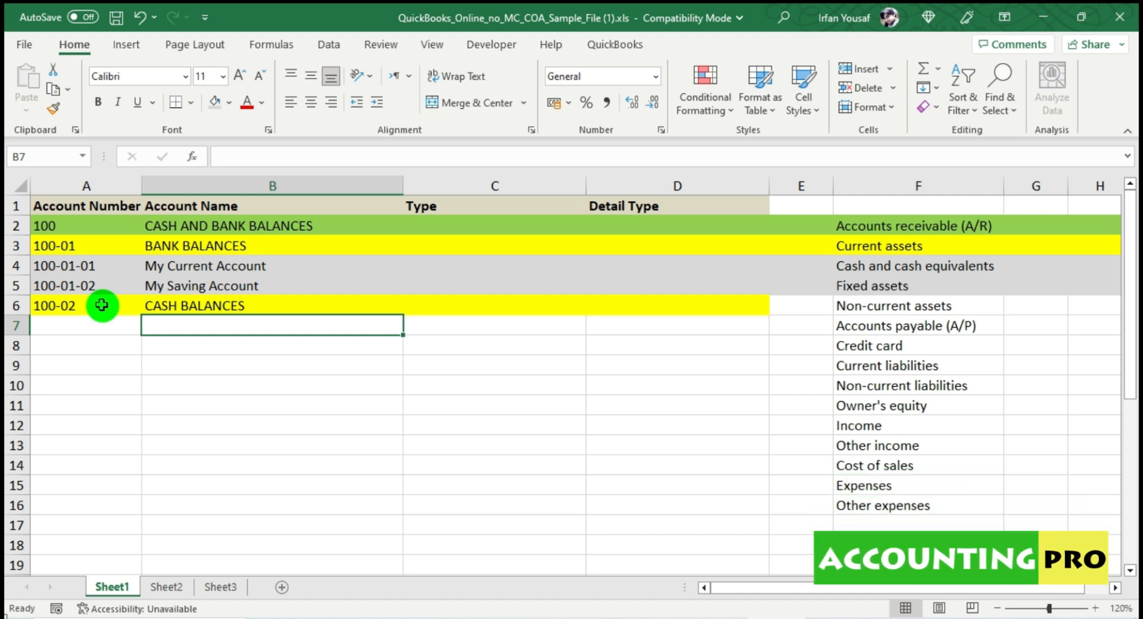
Copy the My Current Account entry in A4:D4 to row 7
drag(56, 266, 721, 266)
key(ctrl+c)
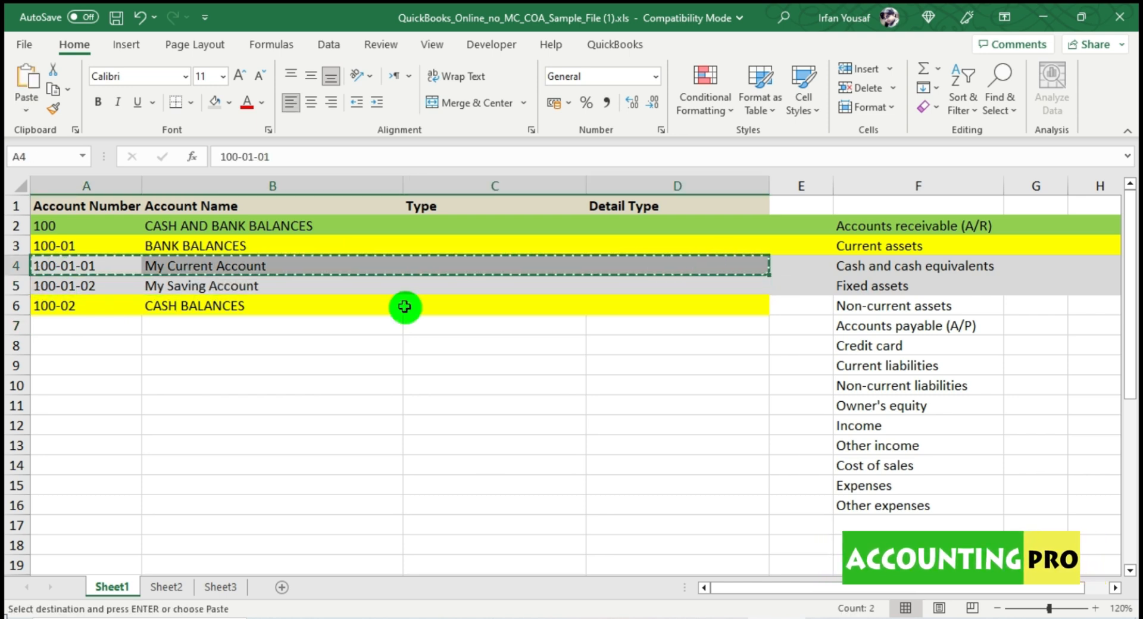
click(115, 322)
key(ctrl+v)
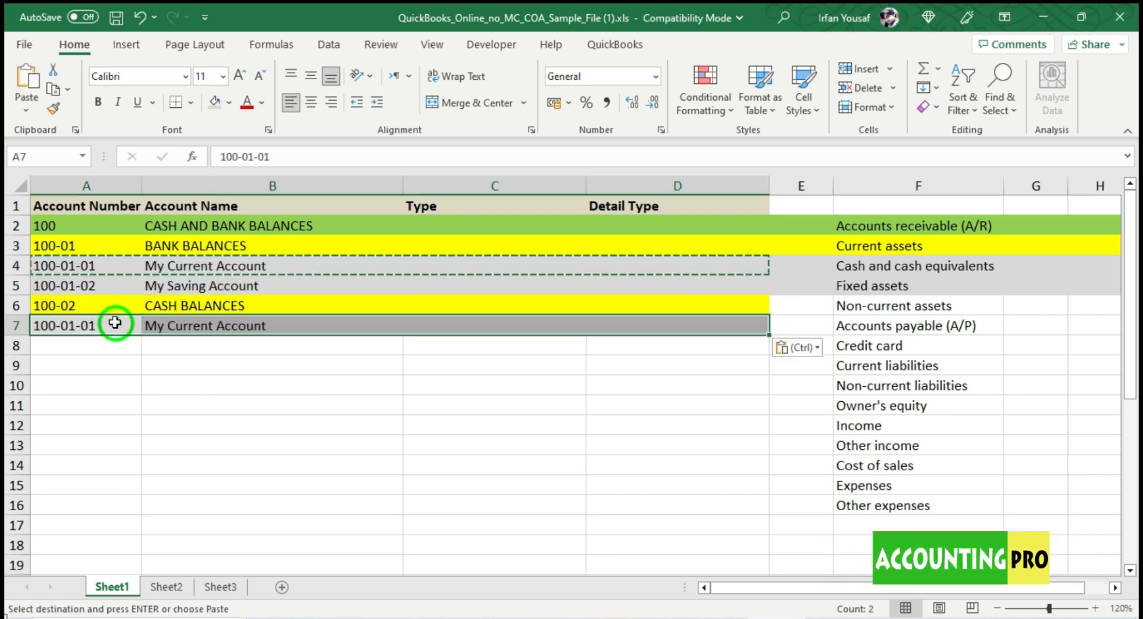
Replace the account name in B7 with My Petty Cash Balance
double_click(151, 324)
drag(151, 324, 383, 349)
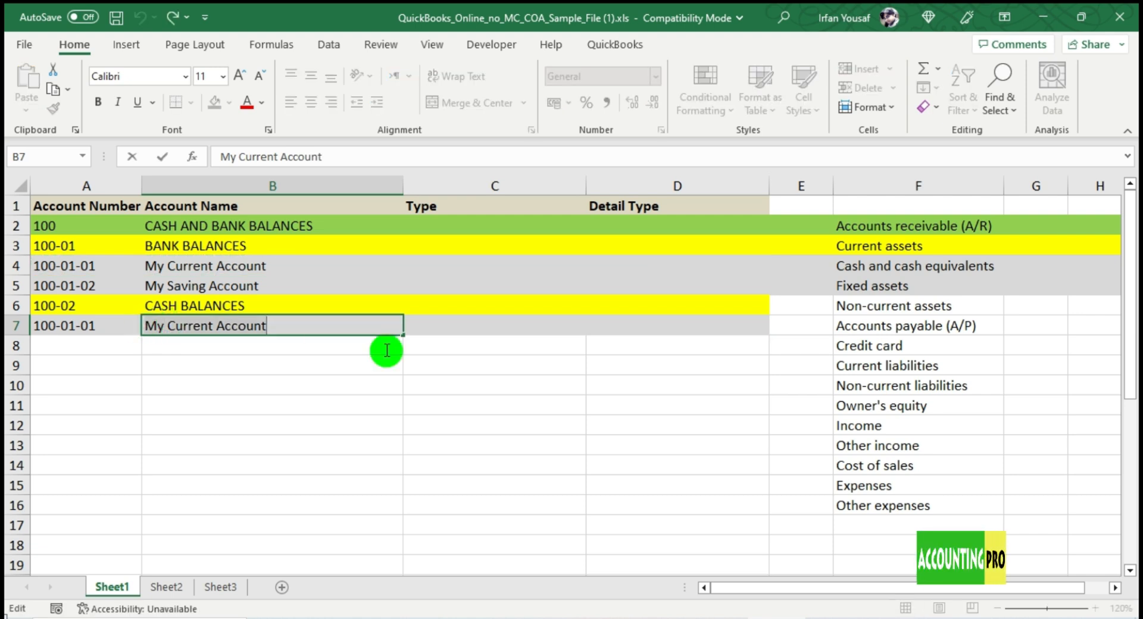
text(My)
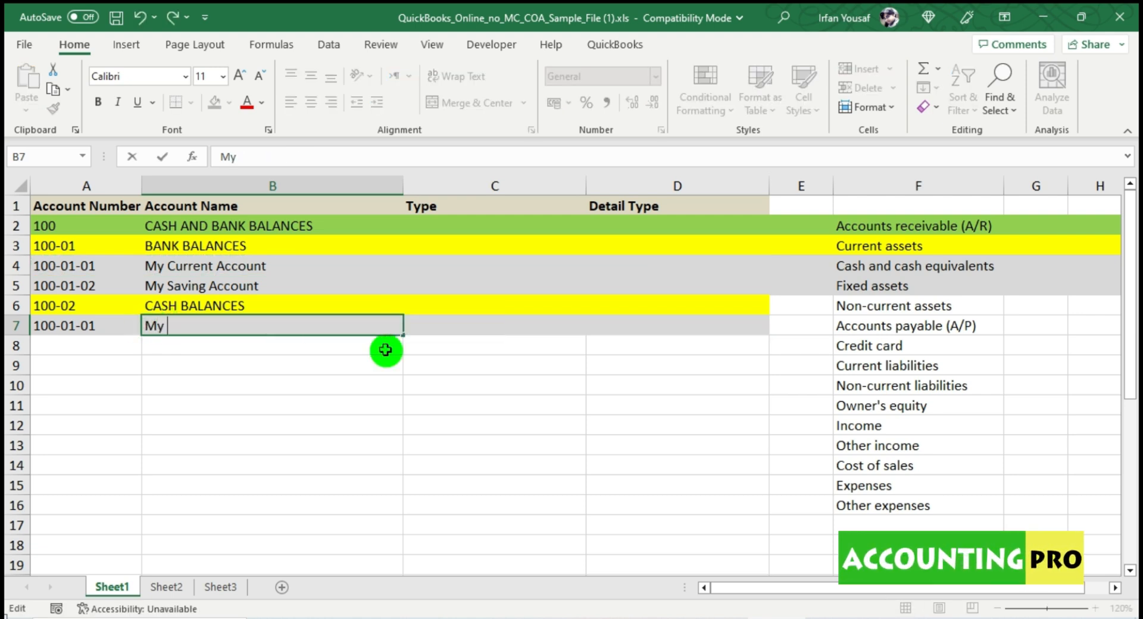
text( Petty Cash )
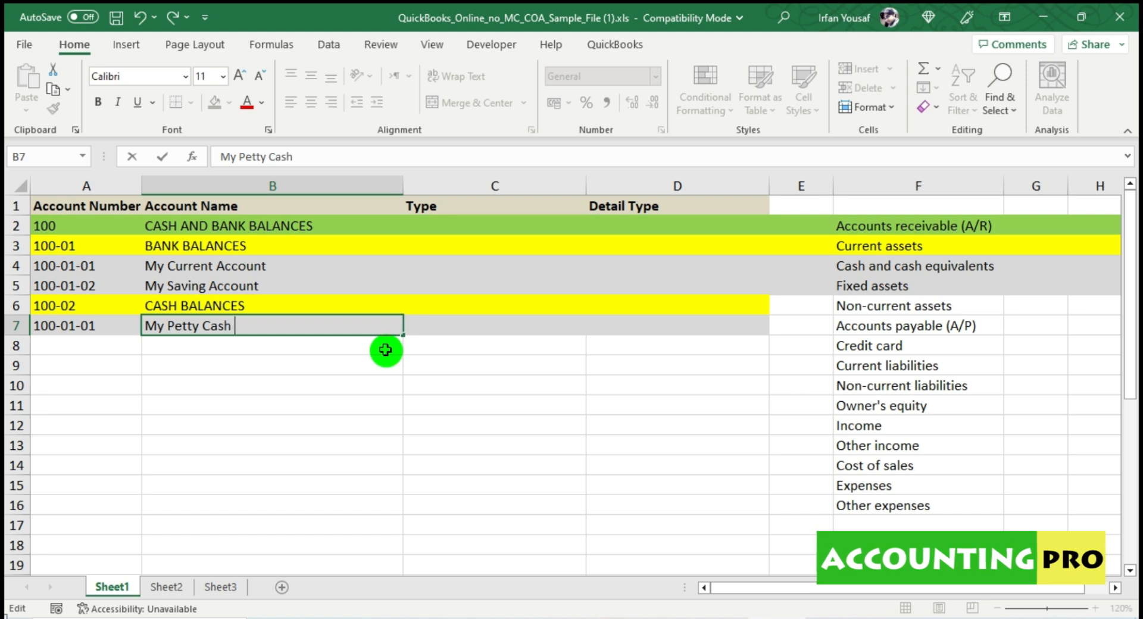
text(Ealance)
key(Return)
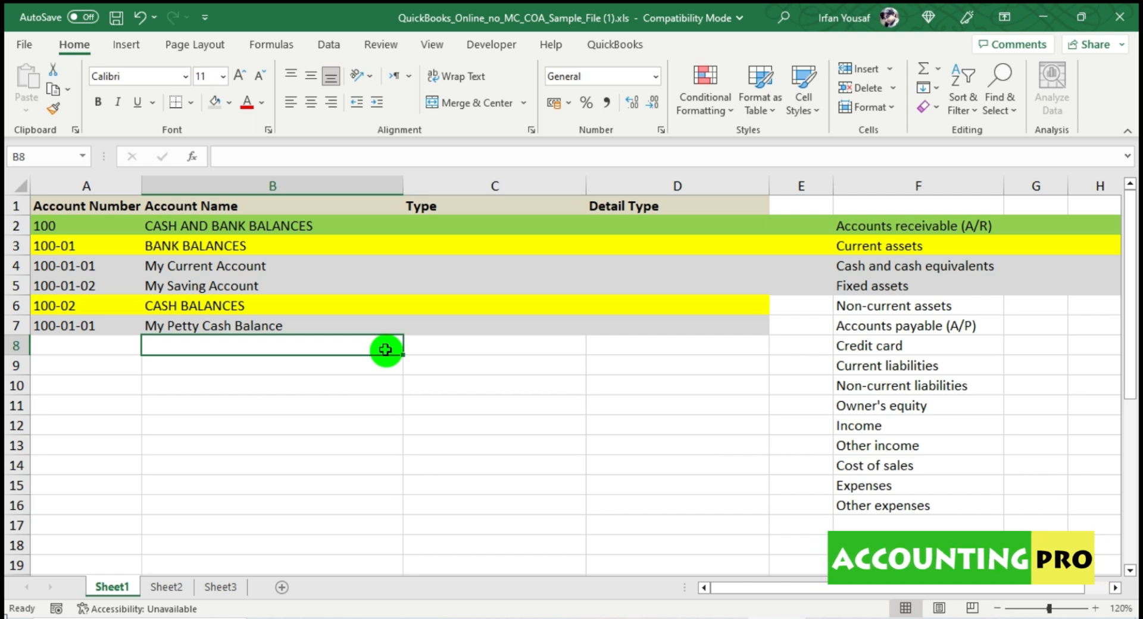
Copy the type Cash and cash equivalents from F4 into the Type cells C2:C7
drag(497, 224, 507, 326)
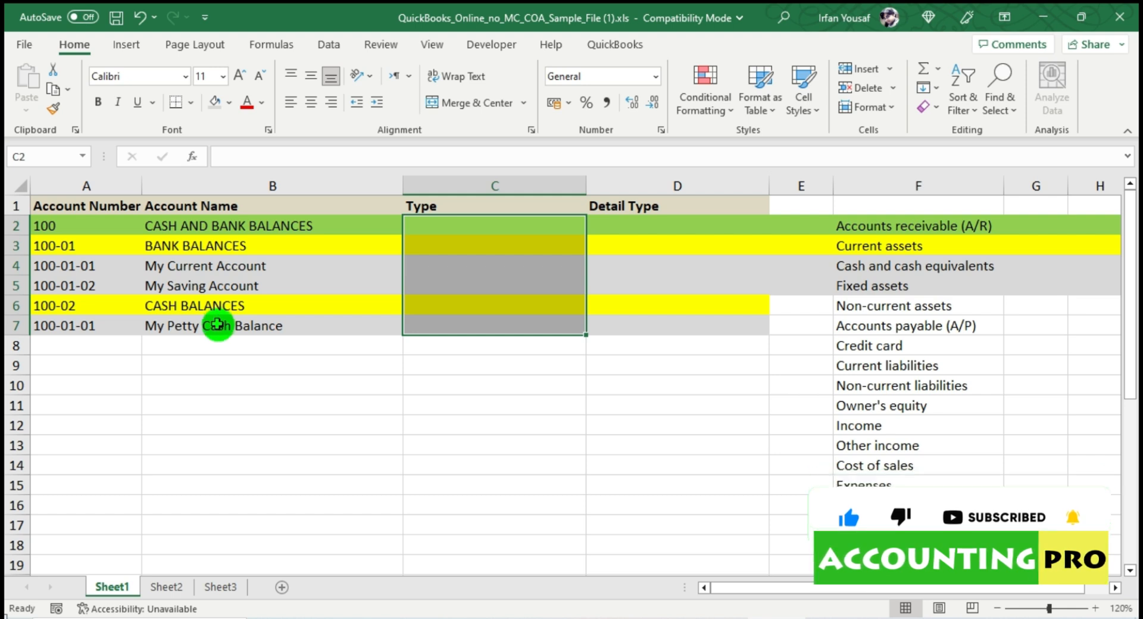
click(850, 265)
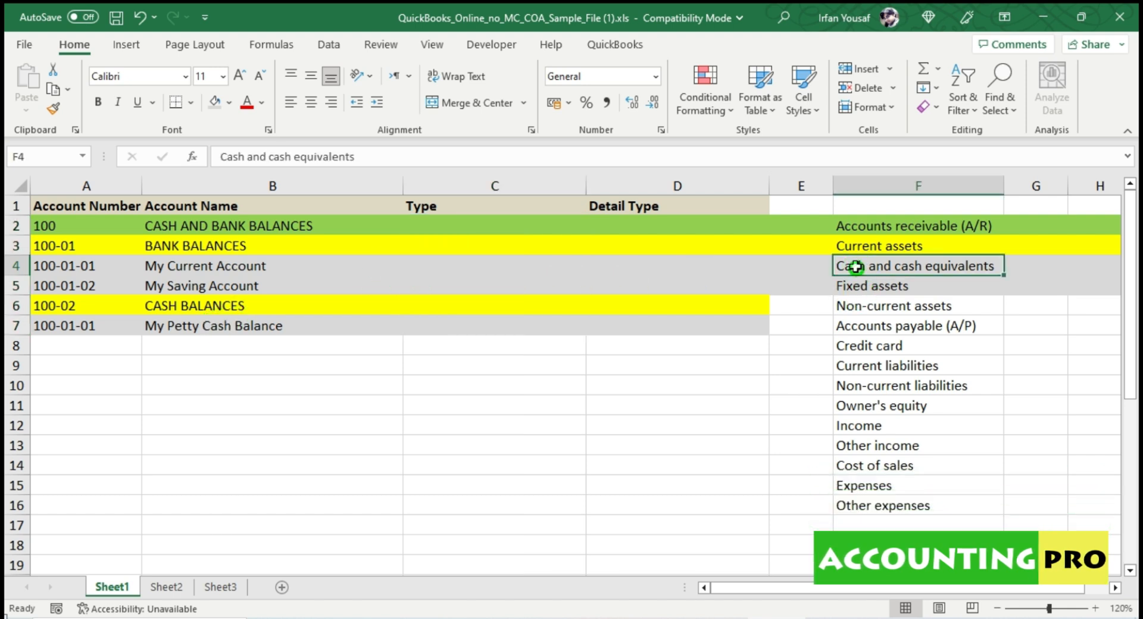
right_click(896, 268)
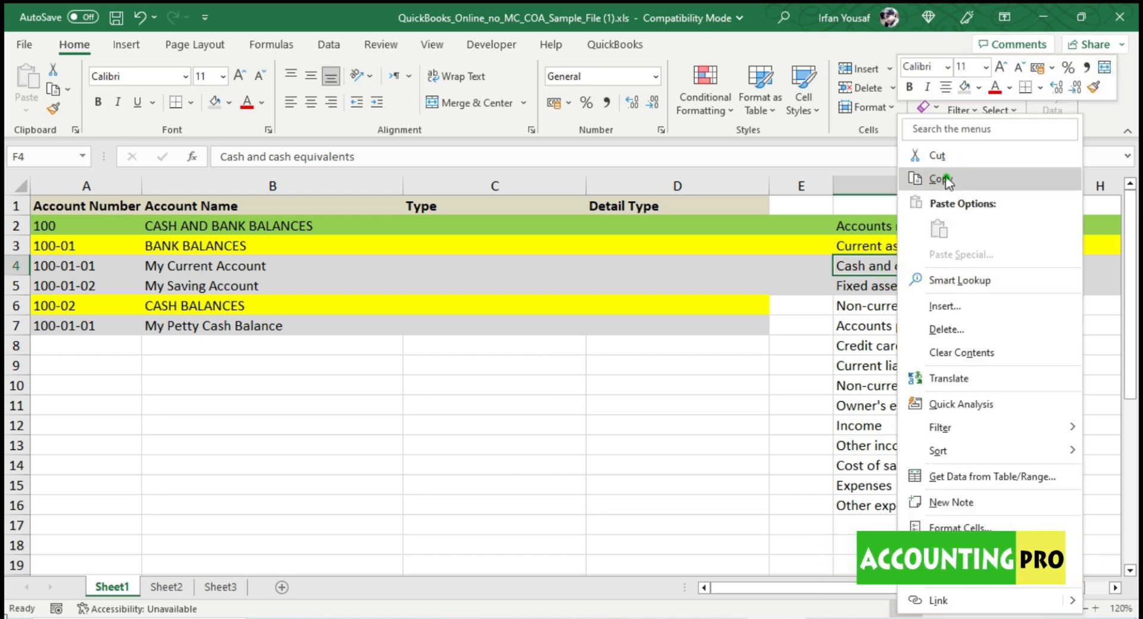
click(936, 179)
drag(500, 225, 497, 322)
right_click(498, 322)
click(621, 257)
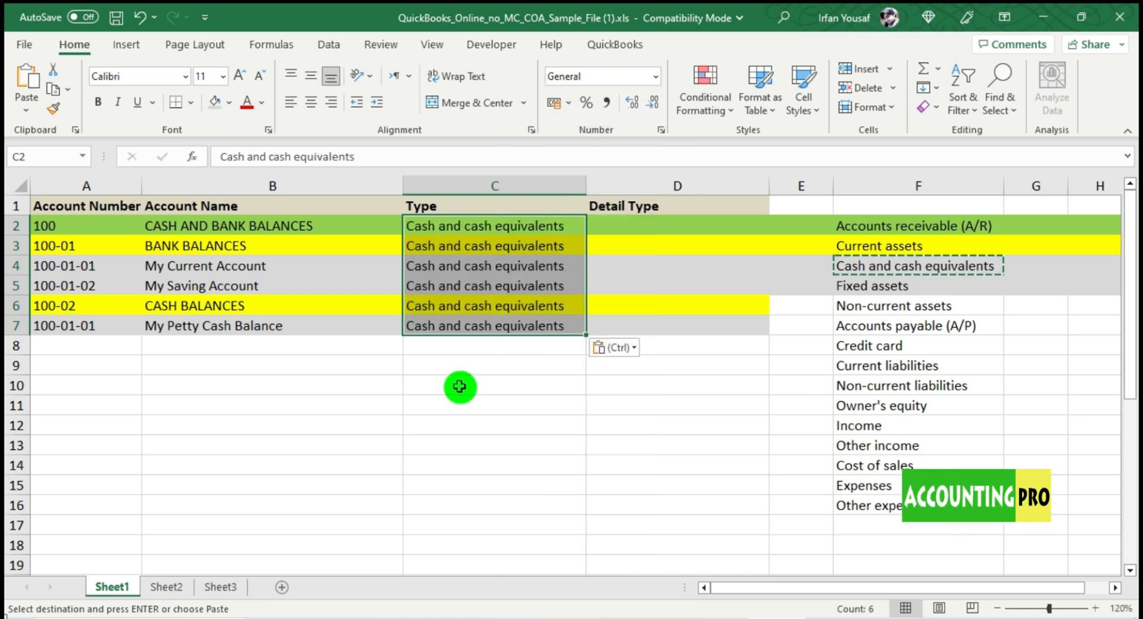
click(456, 398)
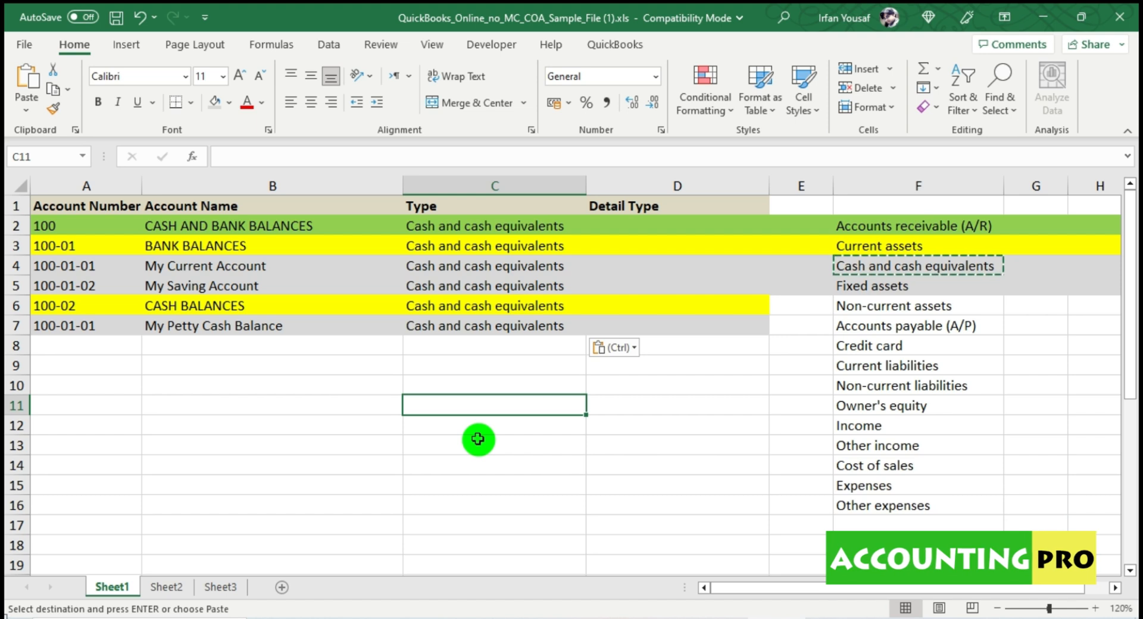
Switch to the QuickBooks Online chart of accounts, open a new account form beside the workbook, and examine its Detail Type options
click(662, 227)
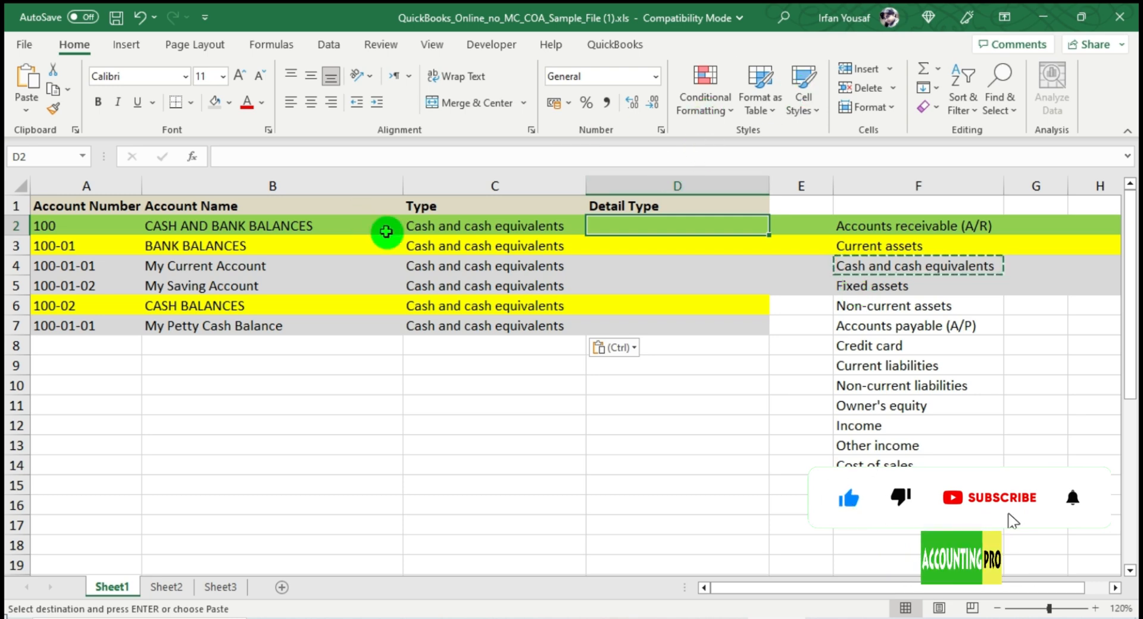
click(479, 225)
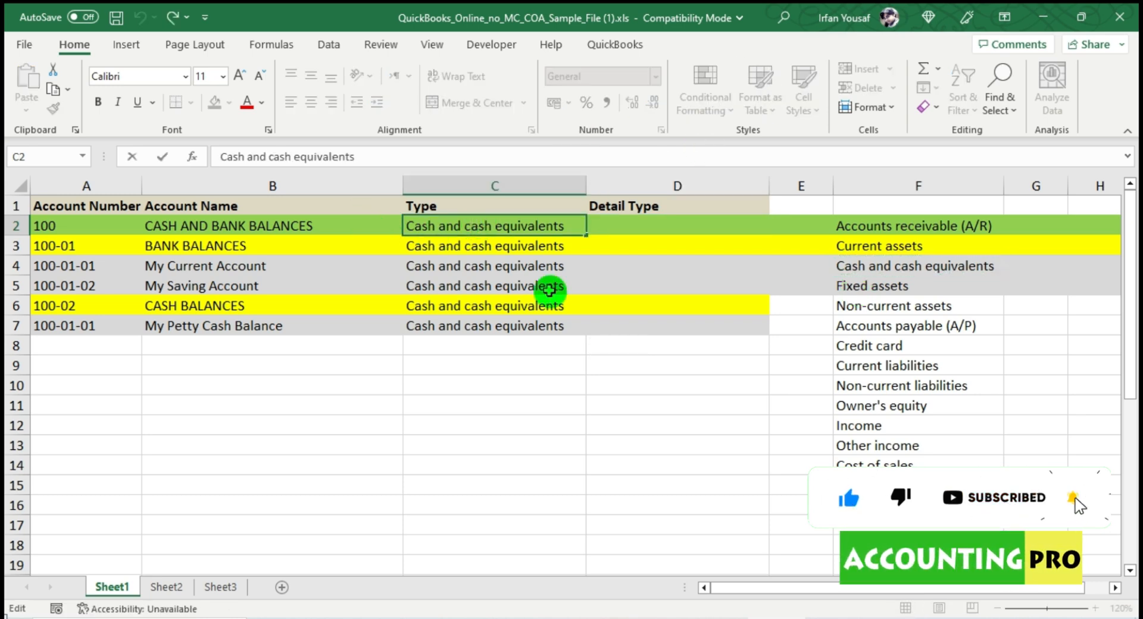
click(535, 397)
click(362, 588)
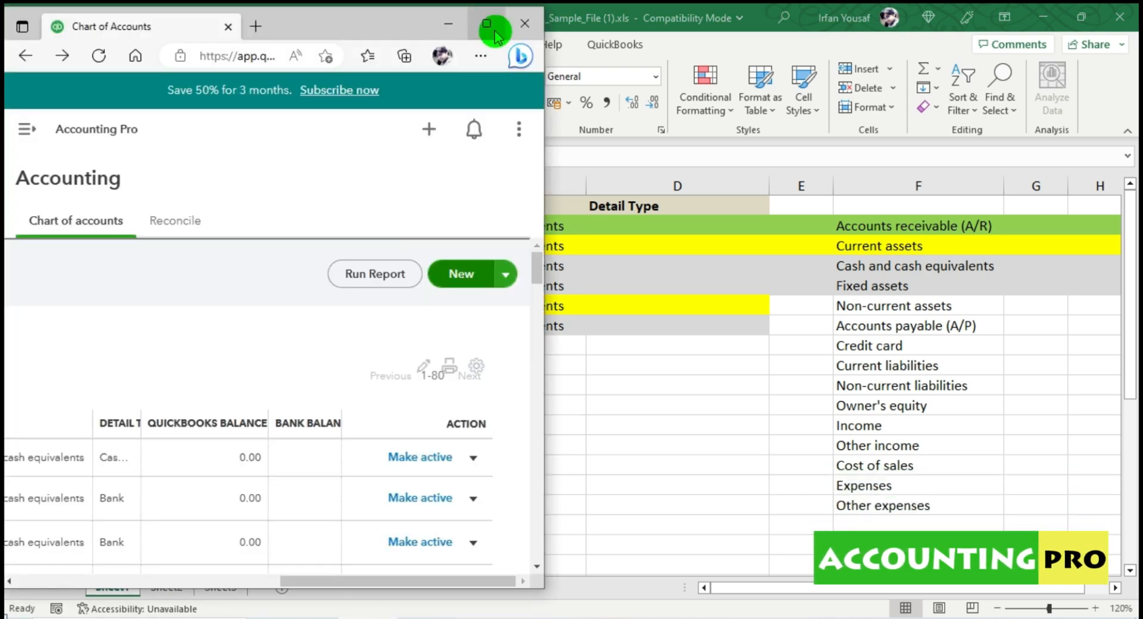
click(478, 275)
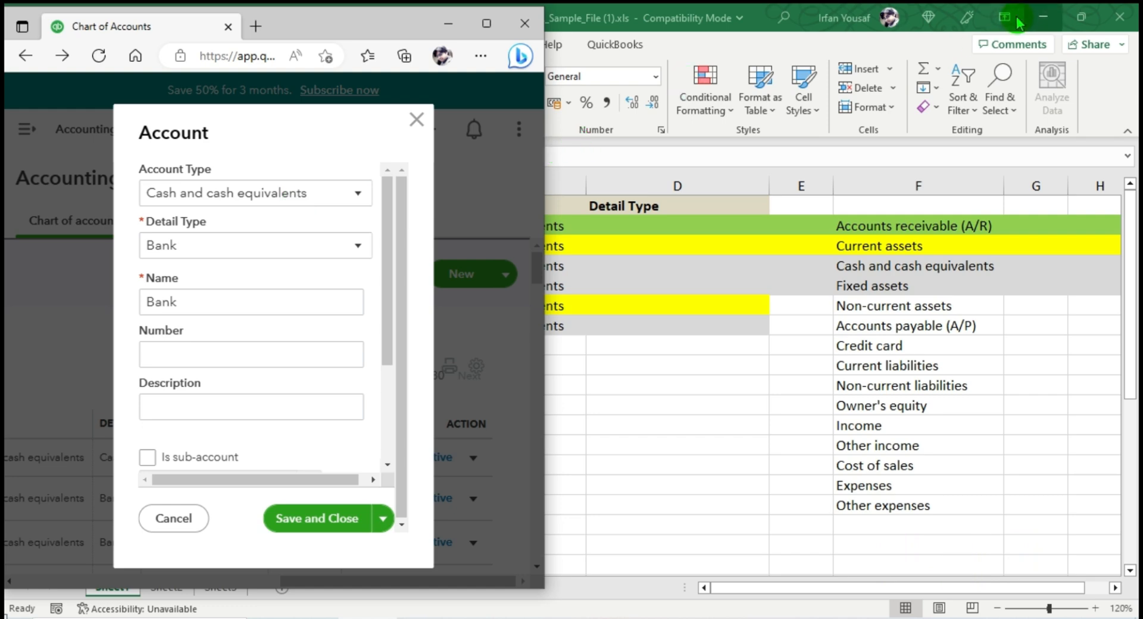
click(1081, 16)
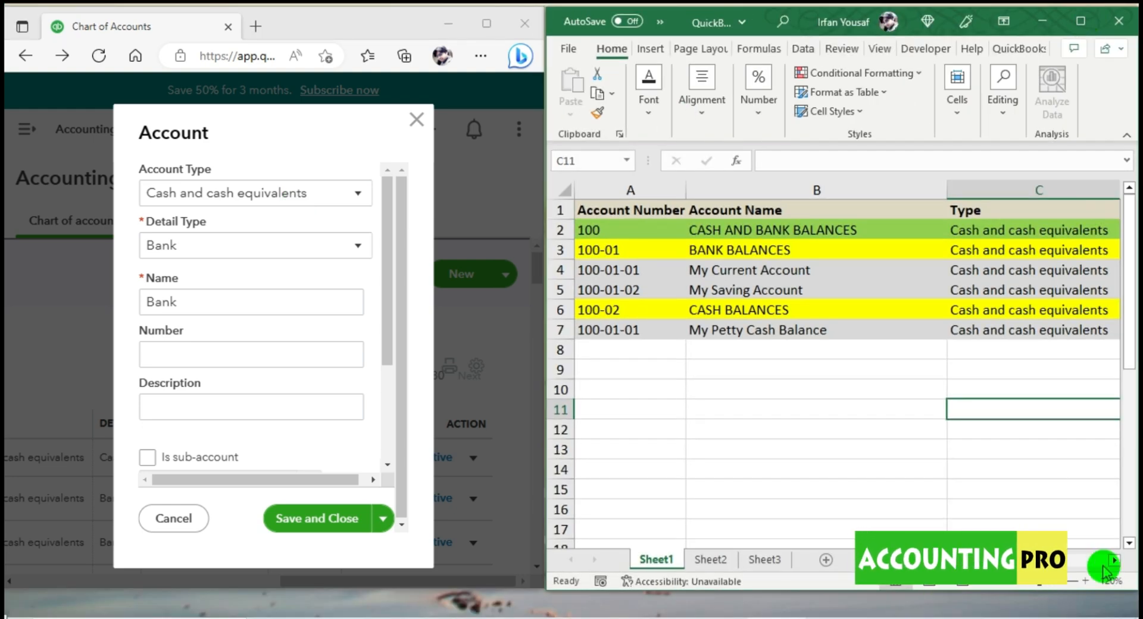
click(1114, 560)
click(1113, 560)
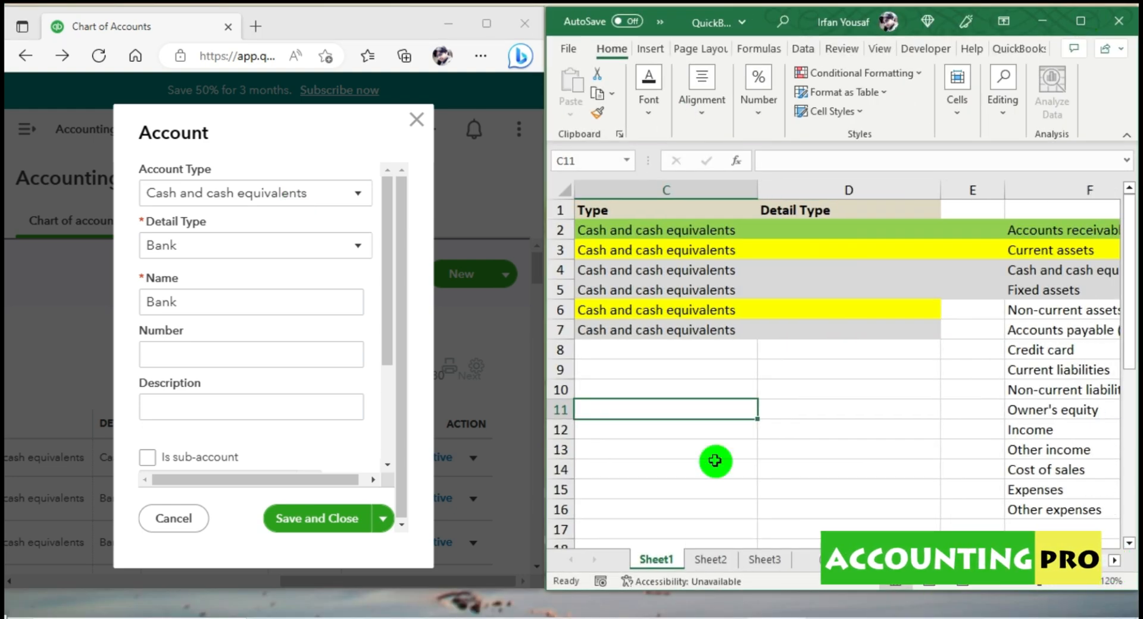
click(217, 253)
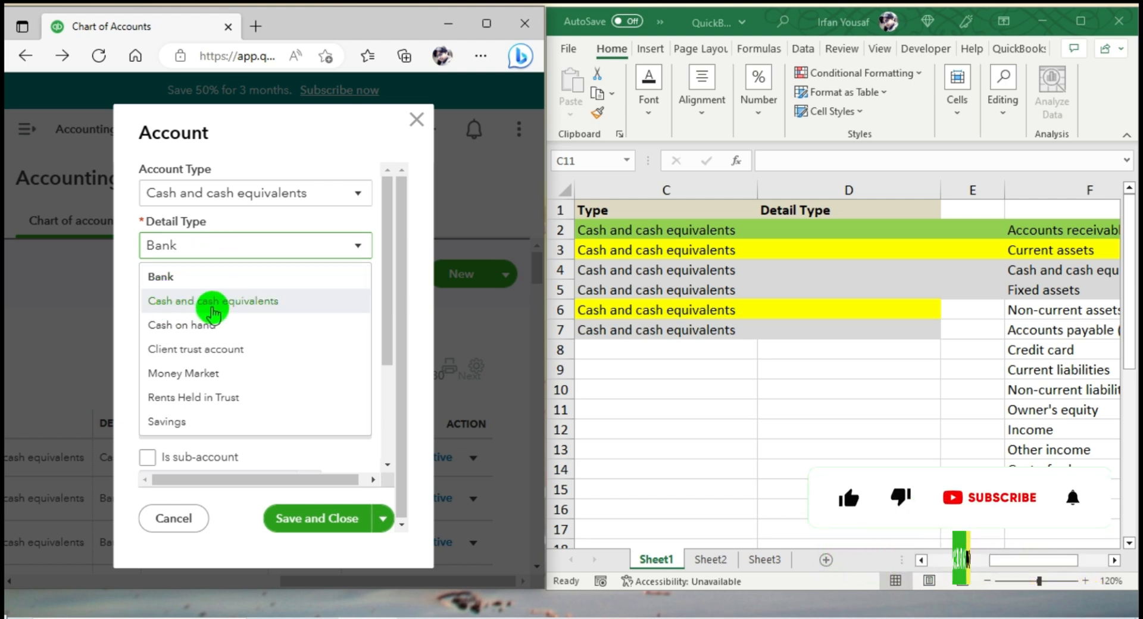
In the Excel workbook, set the Detail Type in D2 with a formula referencing the type in C2
click(685, 233)
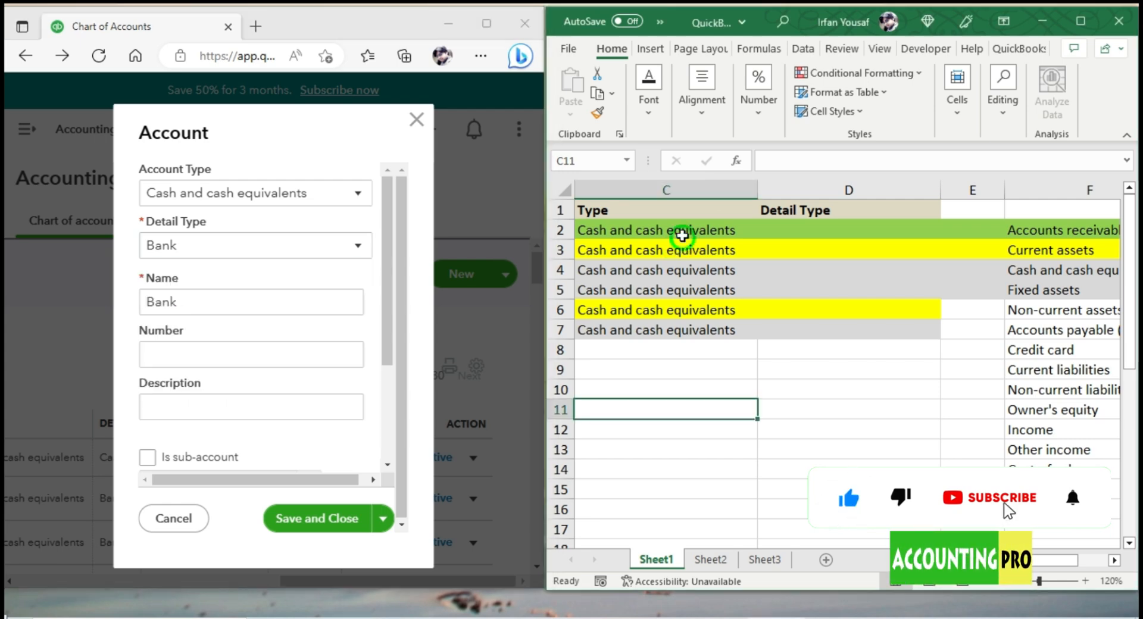
double_click(689, 234)
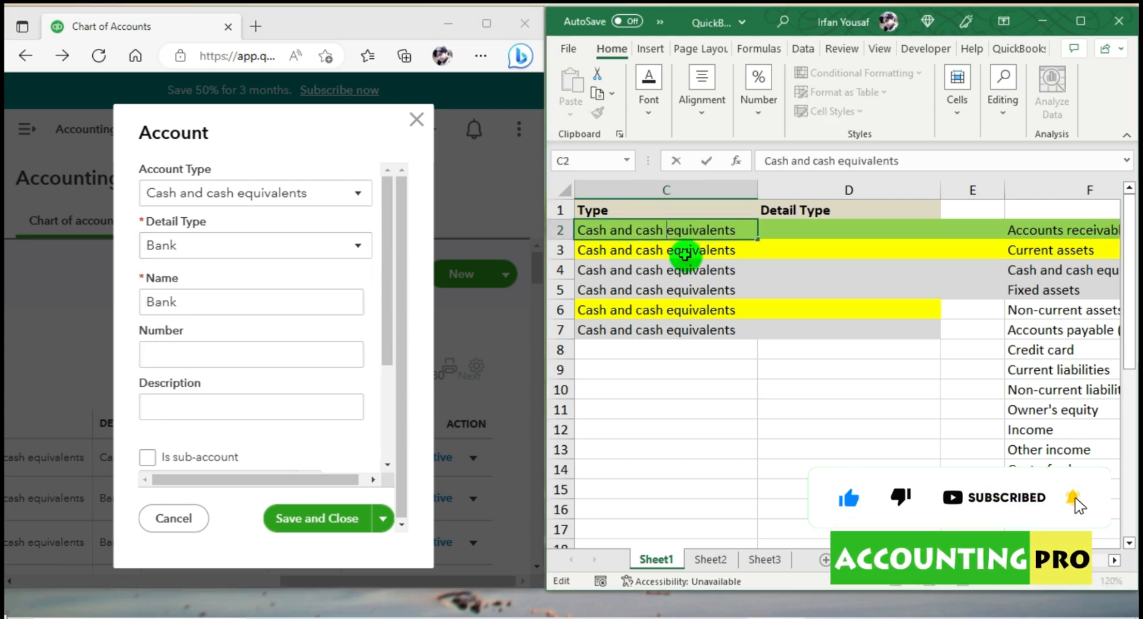
click(679, 271)
click(708, 230)
key(Left)
key(Left)
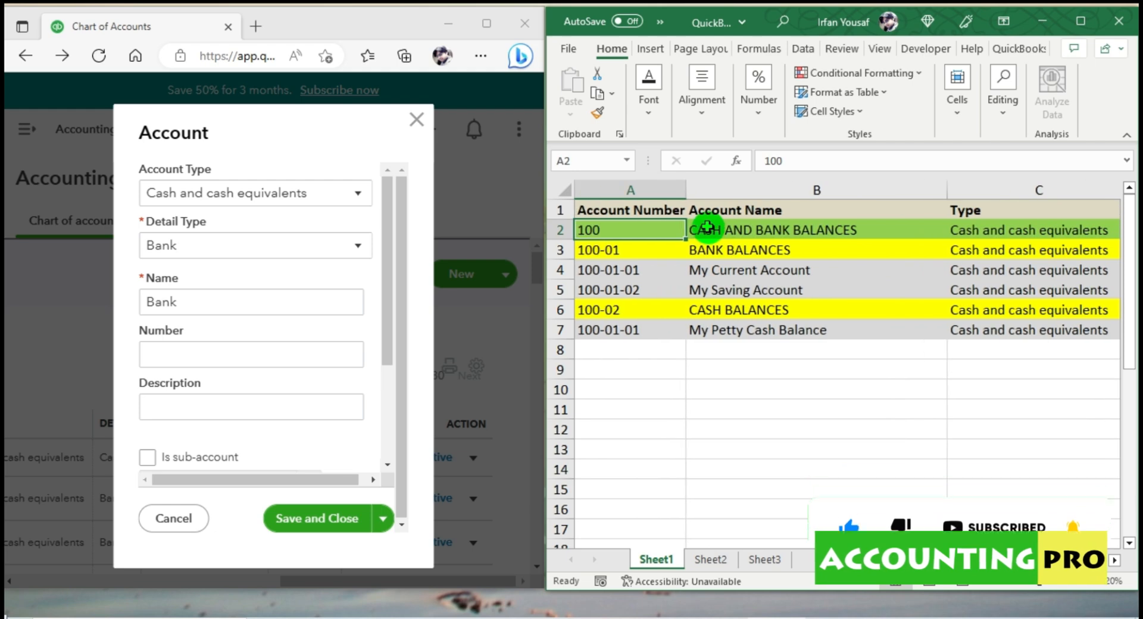
key(Right)
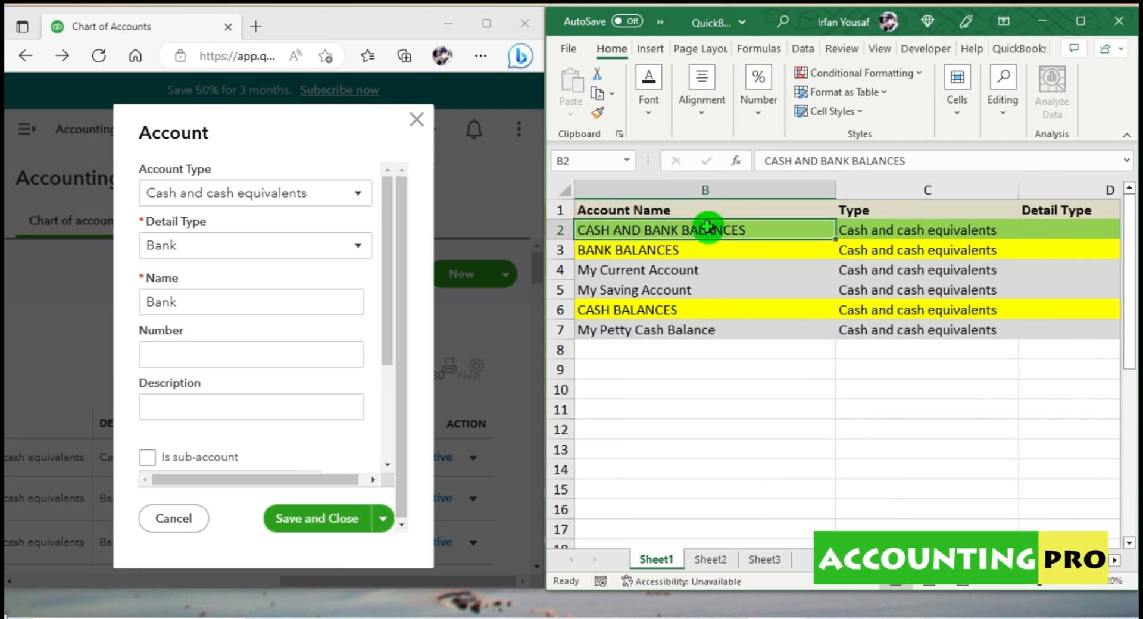
key(Right)
key(Right)
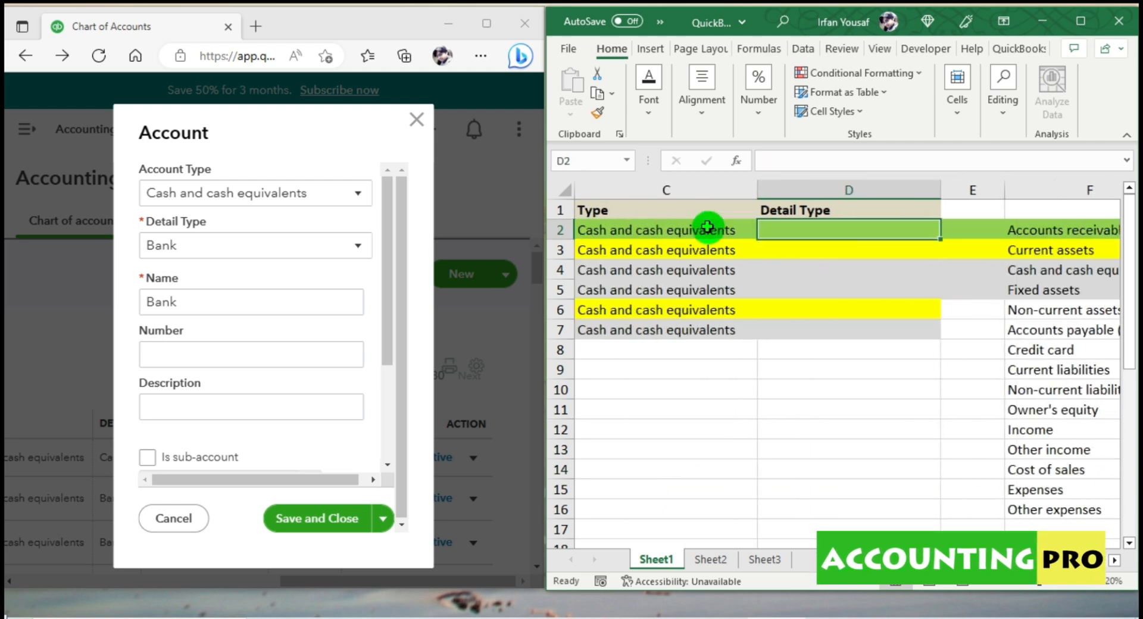
text(=)
key(Left)
key(Return)
Enter Bank as the Detail Type in D3 for the BANK BALANCES account
key(Left)
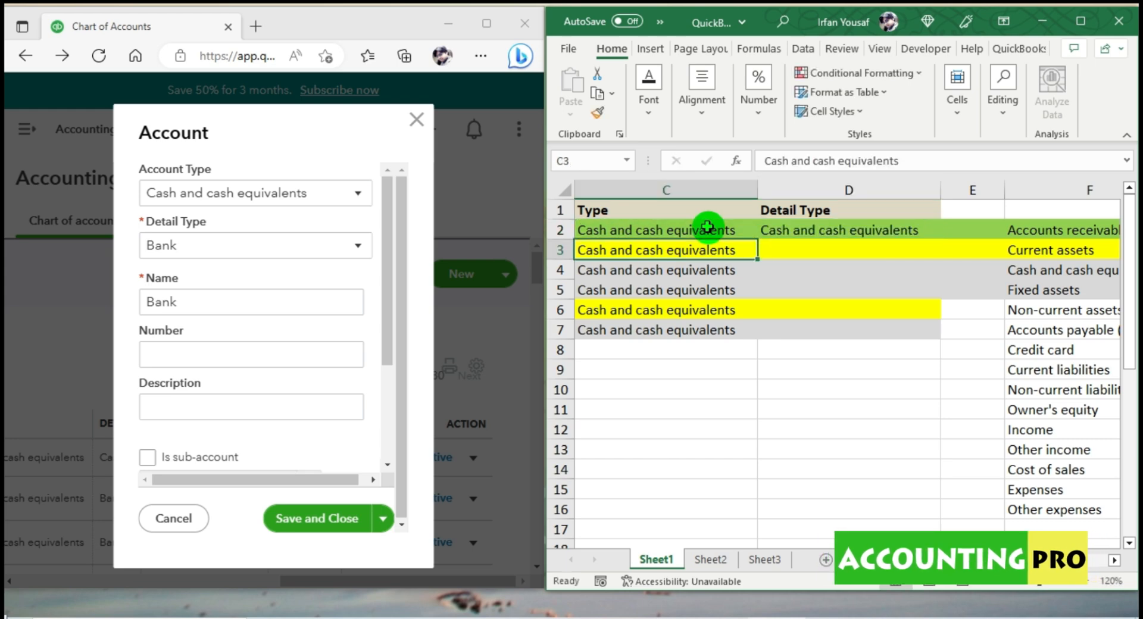
key(Left)
key(Left)
key(Right)
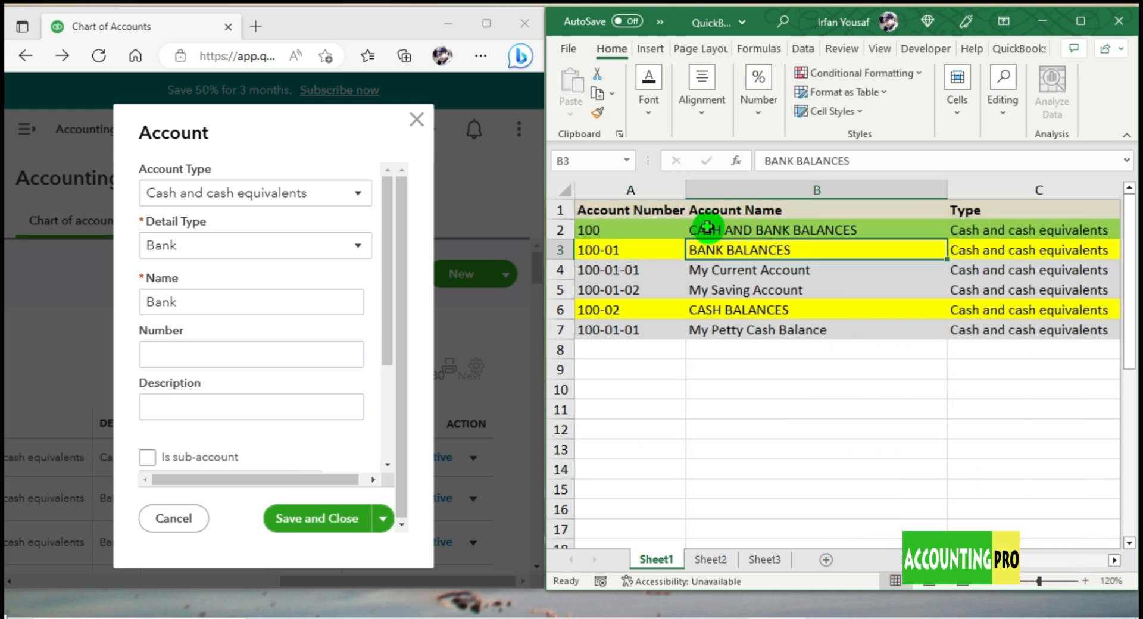
key(Right)
key(Right)
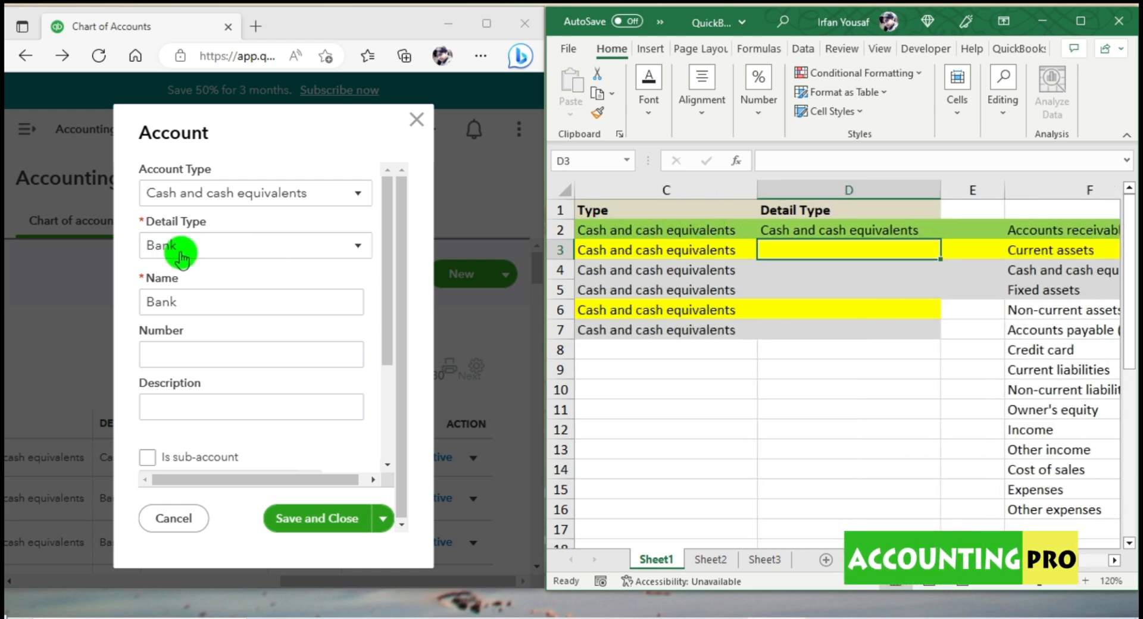
text(B)
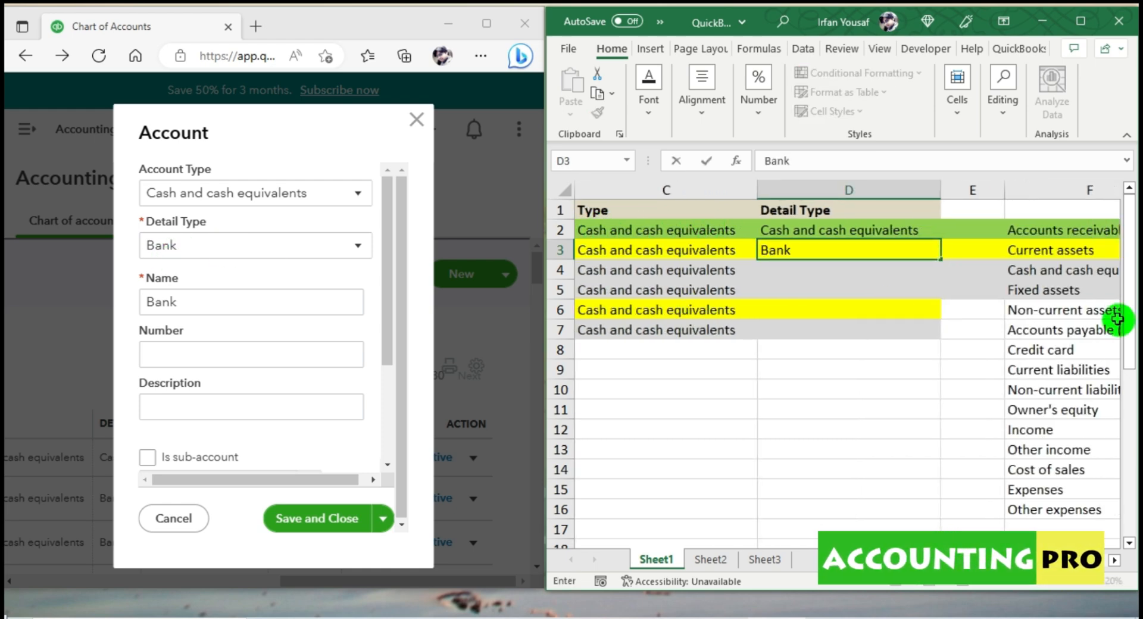
text(ank)
key(Return)
Enter Bank as the Detail Type in D4 and D5 for My Current Account and My Saving Account
key(Left)
key(Left)
key(Left)
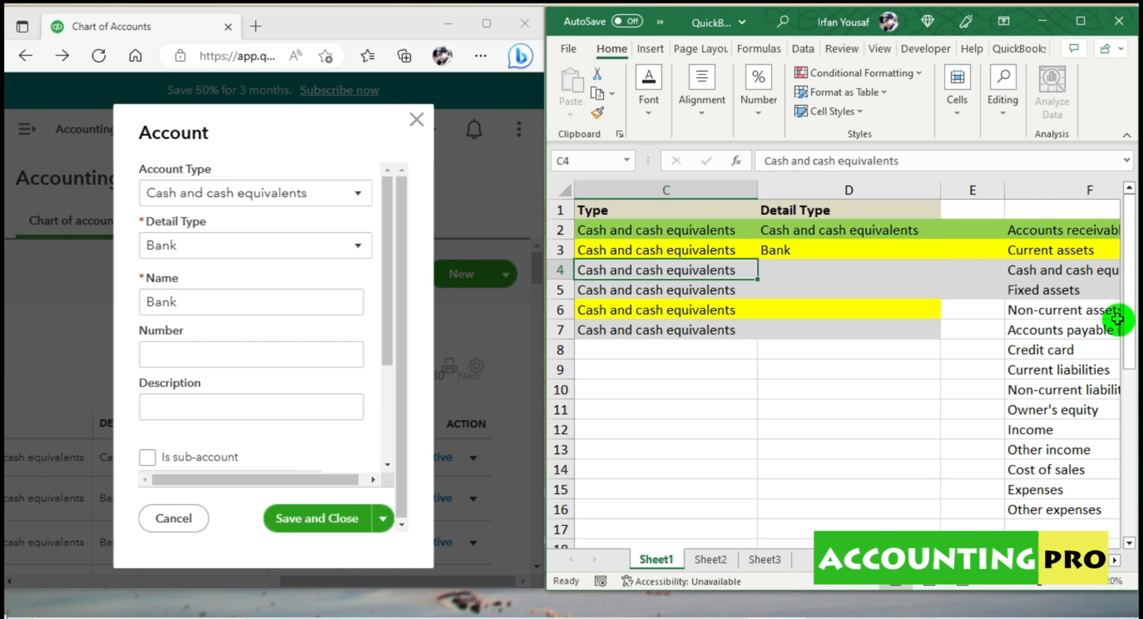
key(Right)
key(Down)
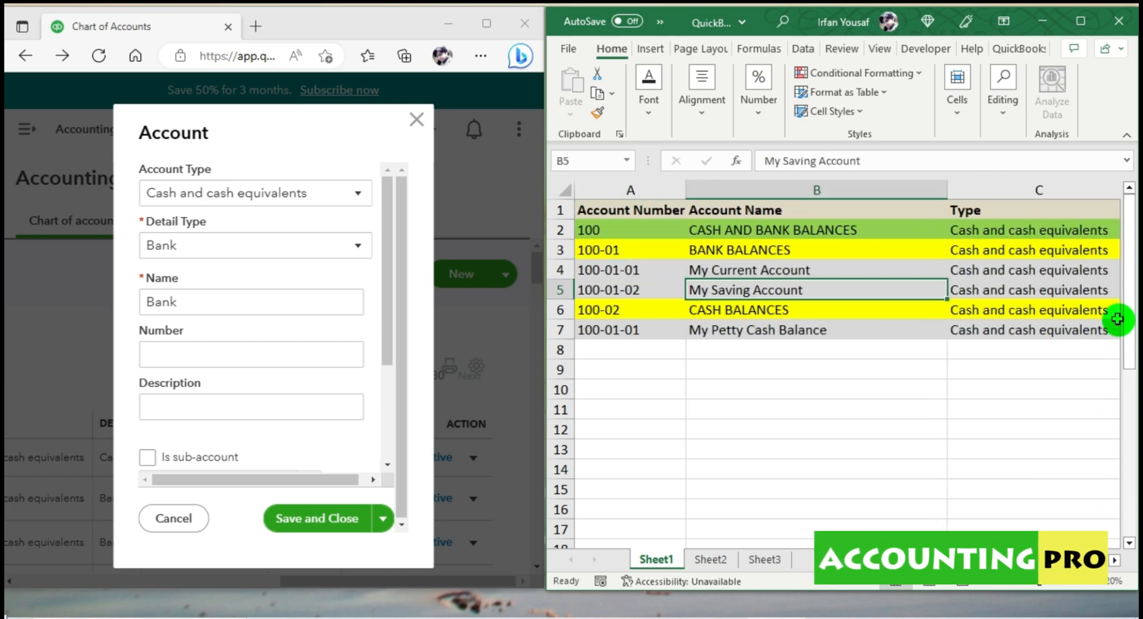
key(Up)
key(Right)
key(Right)
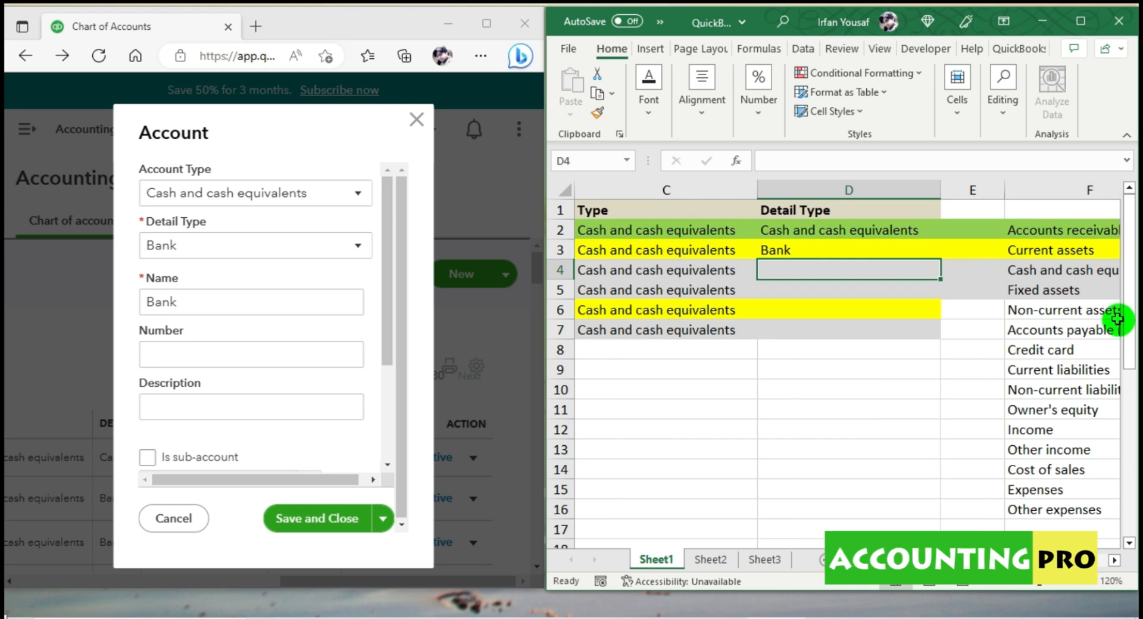
text(Bank)
key(Return)
text(Bank)
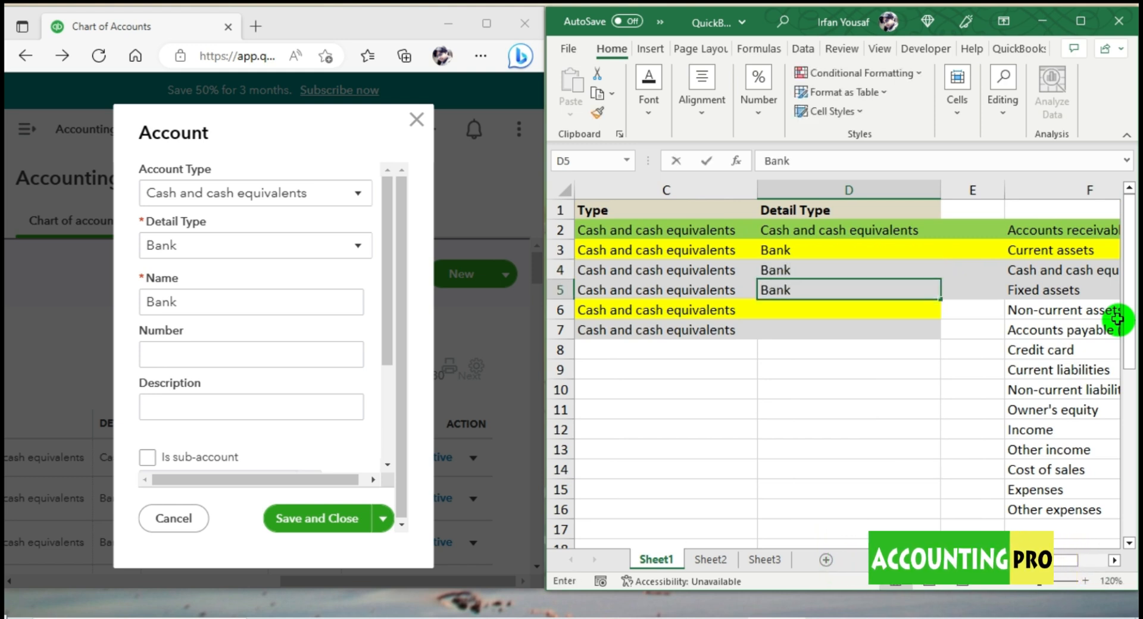
key(Return)
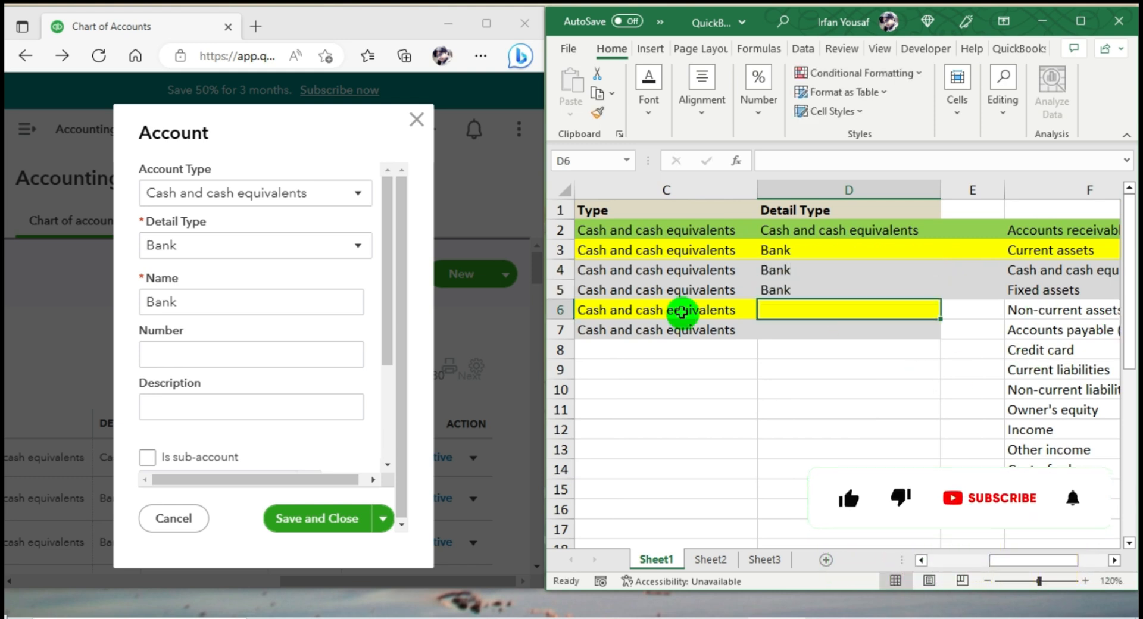
Check the Detail Type options in the QuickBooks account form and enter Cash on hand in D6 and D7 of the workbook
click(351, 246)
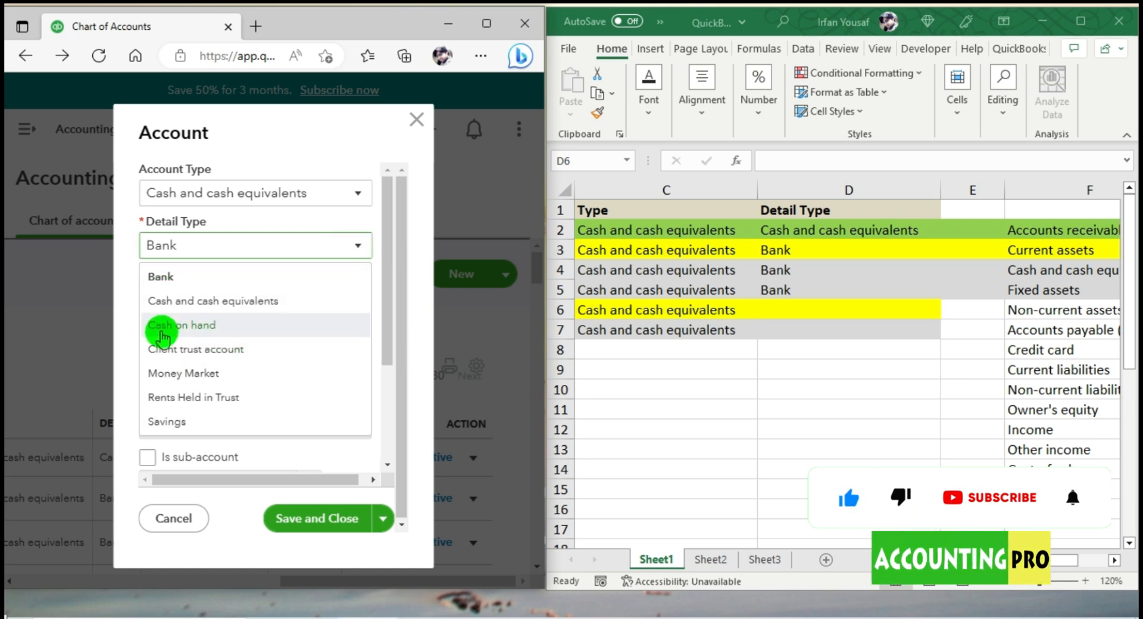
click(809, 307)
key(Right)
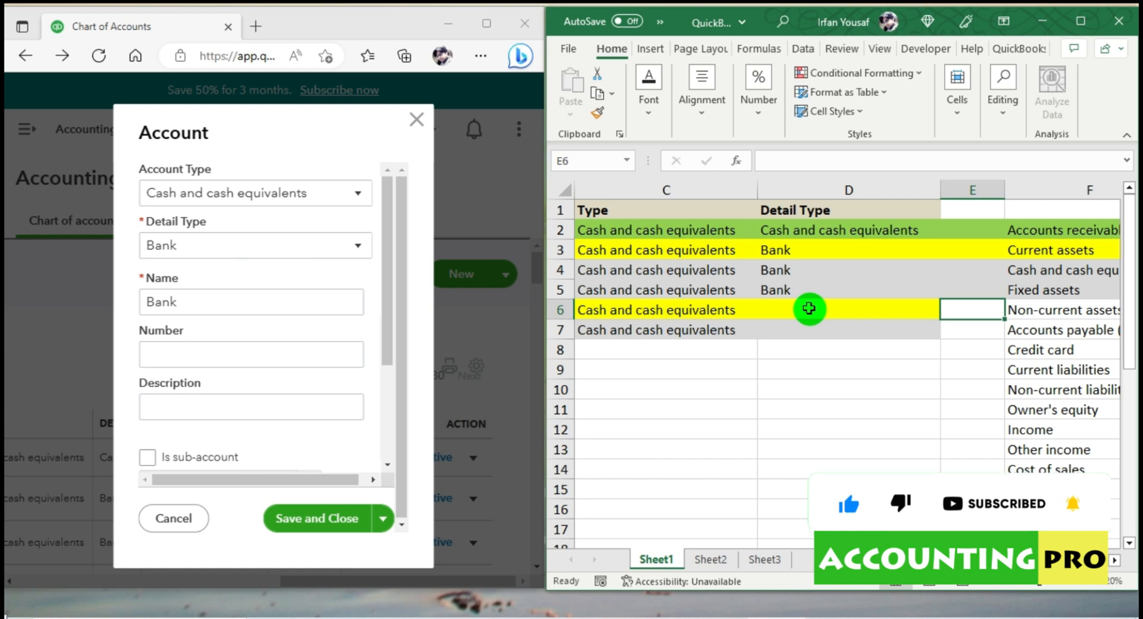
click(809, 307)
text(cAS)
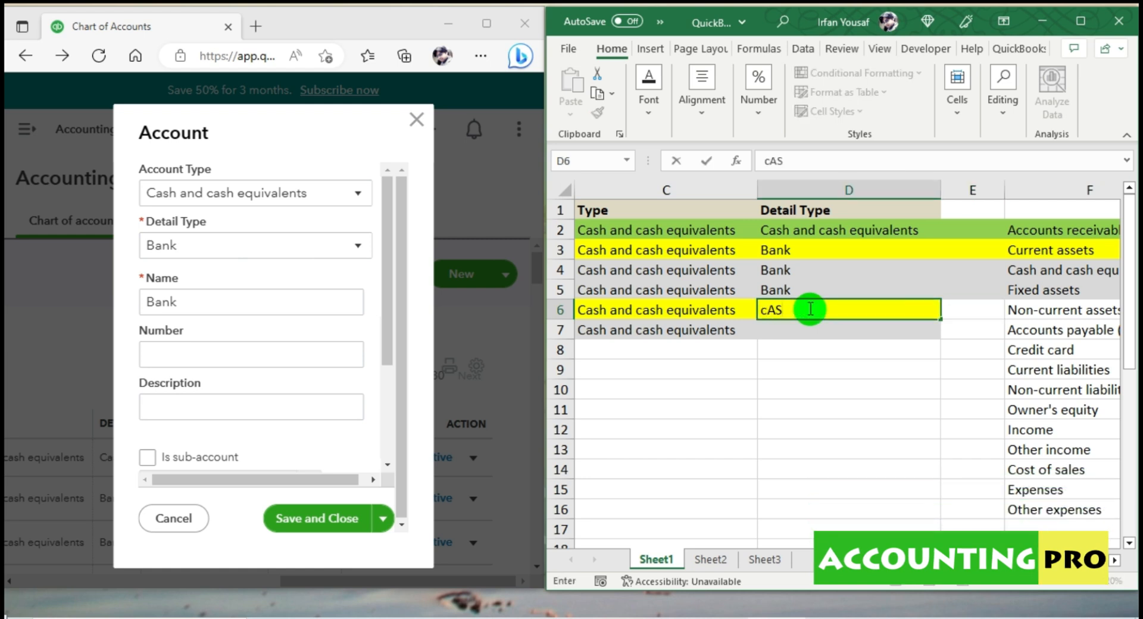
text(Cash on han)
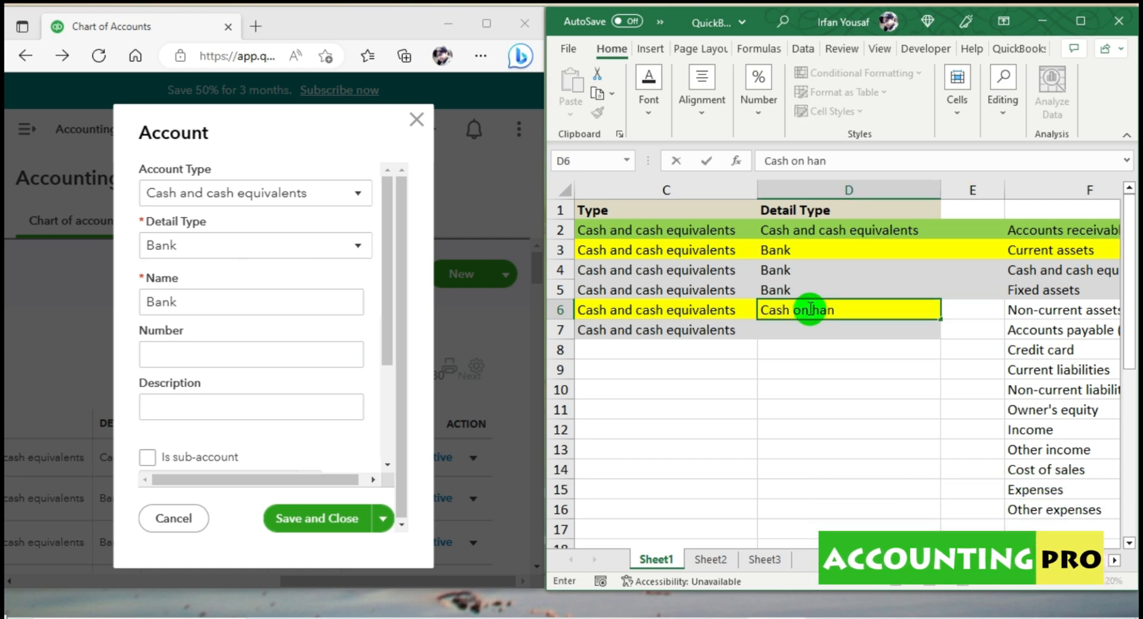
text(d)
key(Return)
text(Cash on)
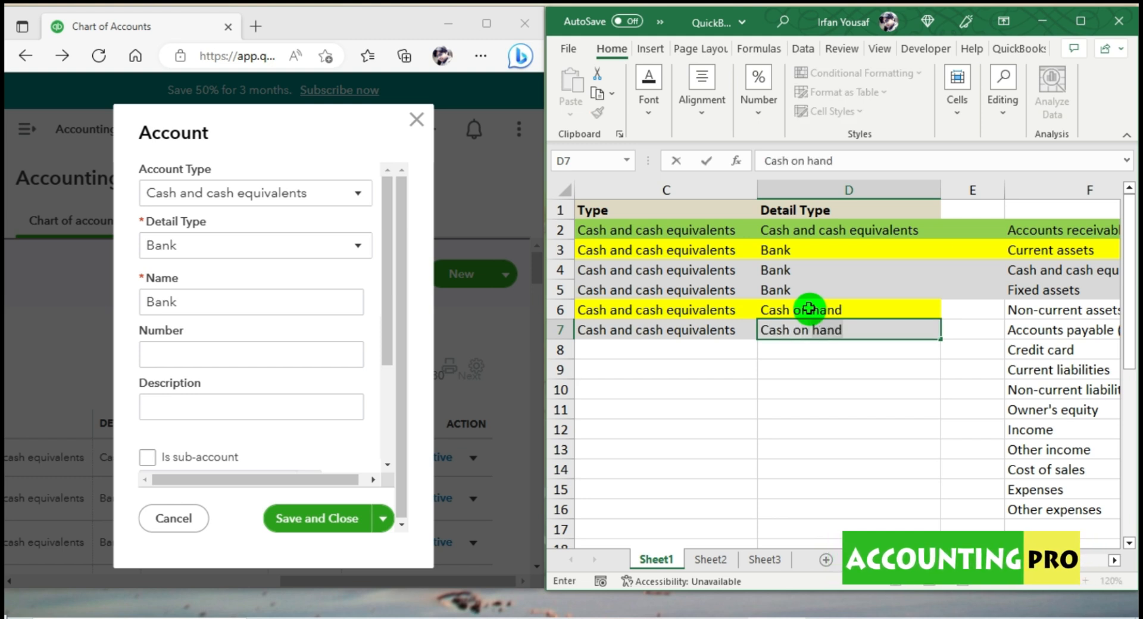
key(Return)
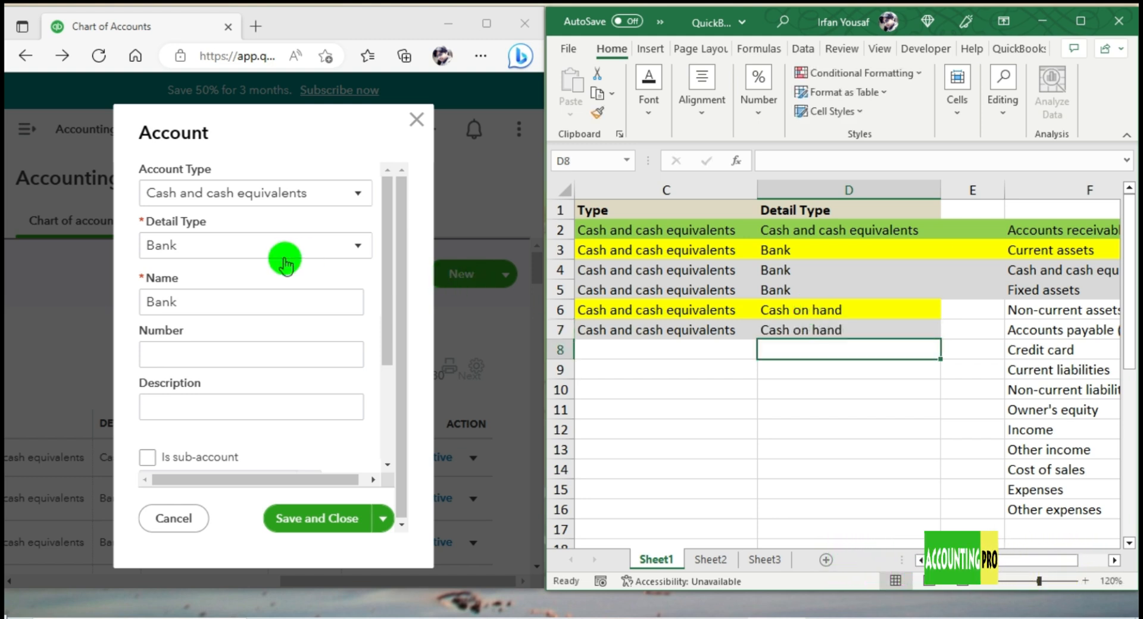
Compare the Detail Type entries in D6:D7 with the options in the QuickBooks account form
click(268, 244)
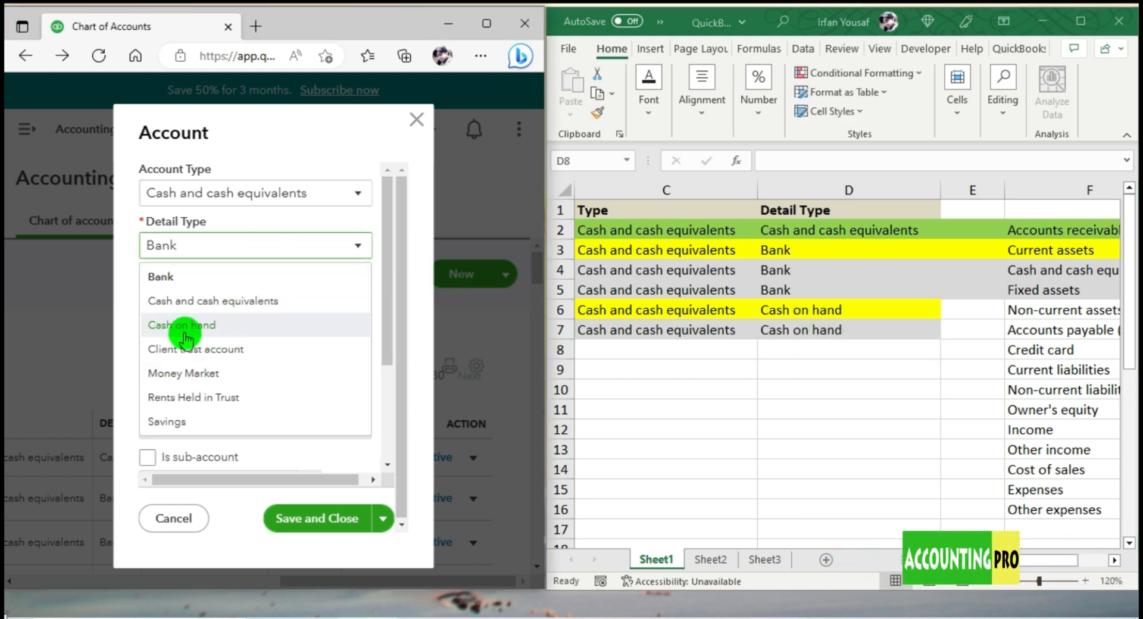
click(824, 308)
click(821, 323)
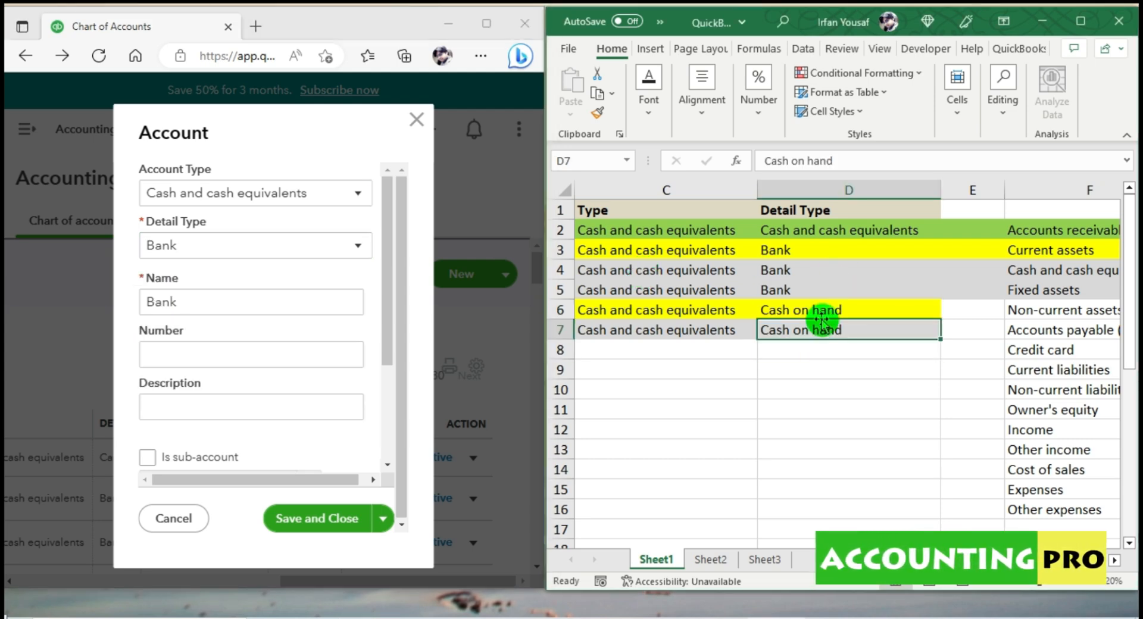
Maximize the workbook window and review the parent and sub-account hierarchy in the Account Name cells B2:B7
click(1081, 21)
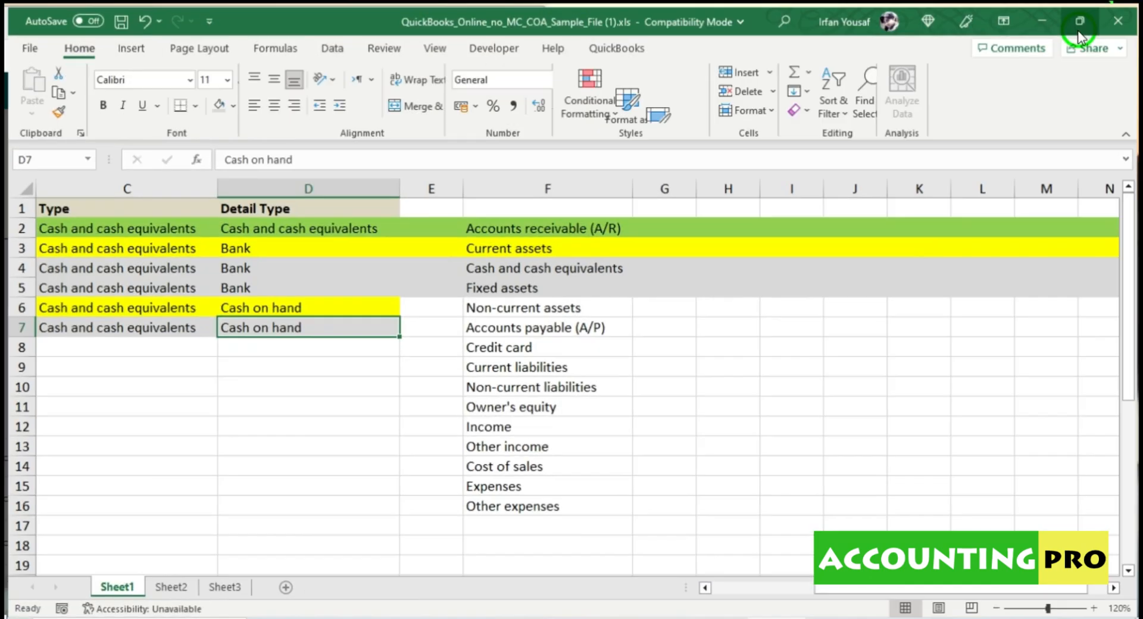
click(433, 248)
key(Left)
key(Left)
key(Left)
key(Left)
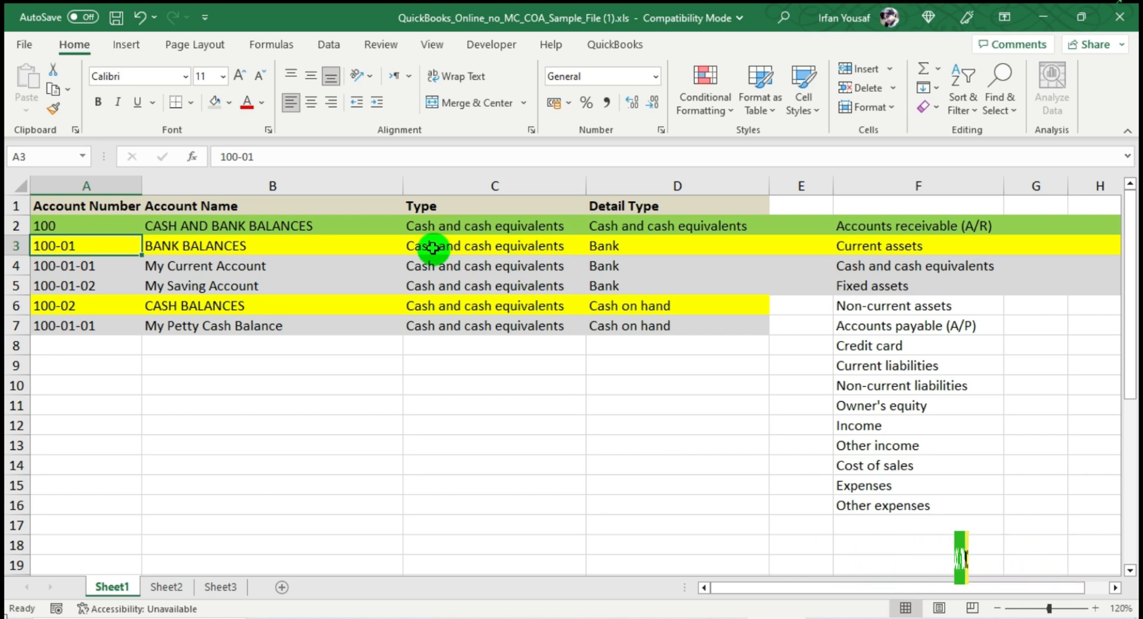
click(153, 227)
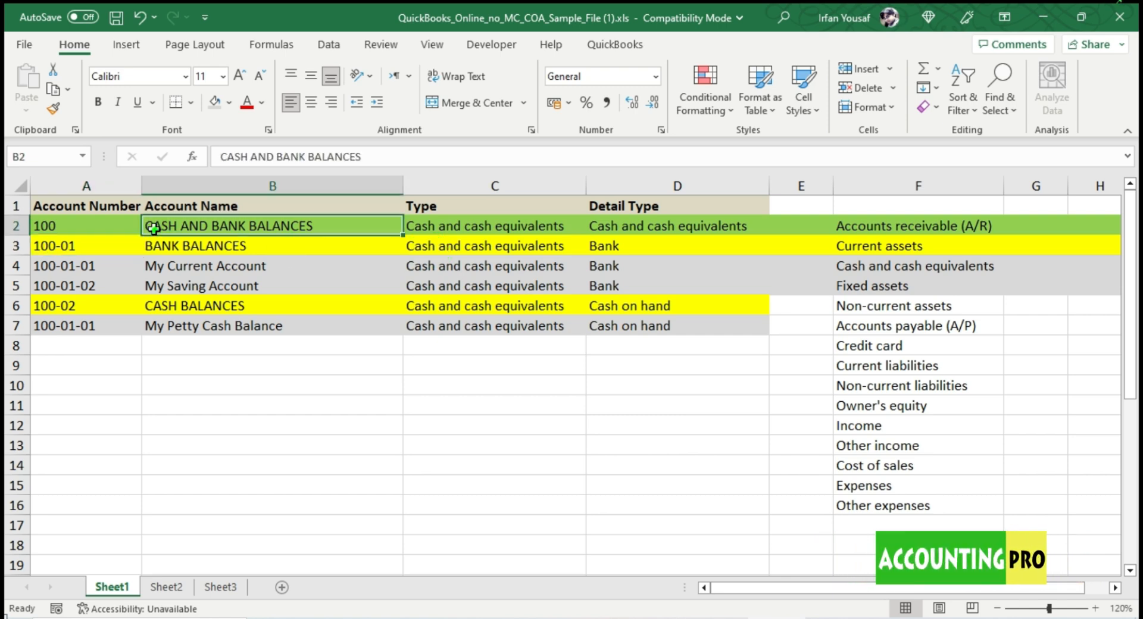
click(154, 228)
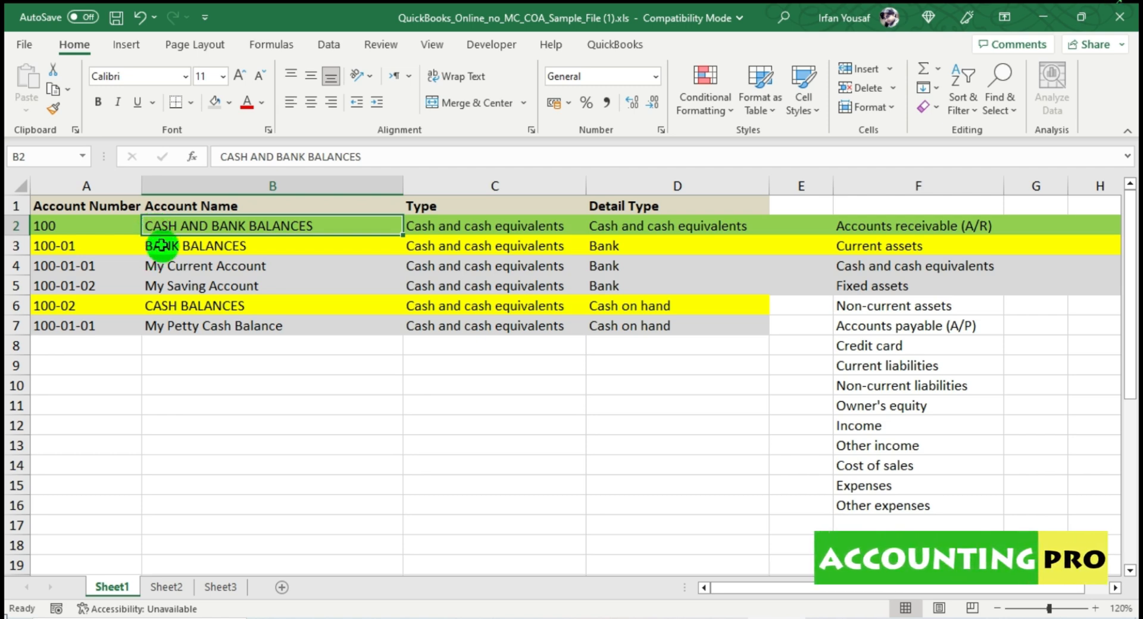
click(161, 244)
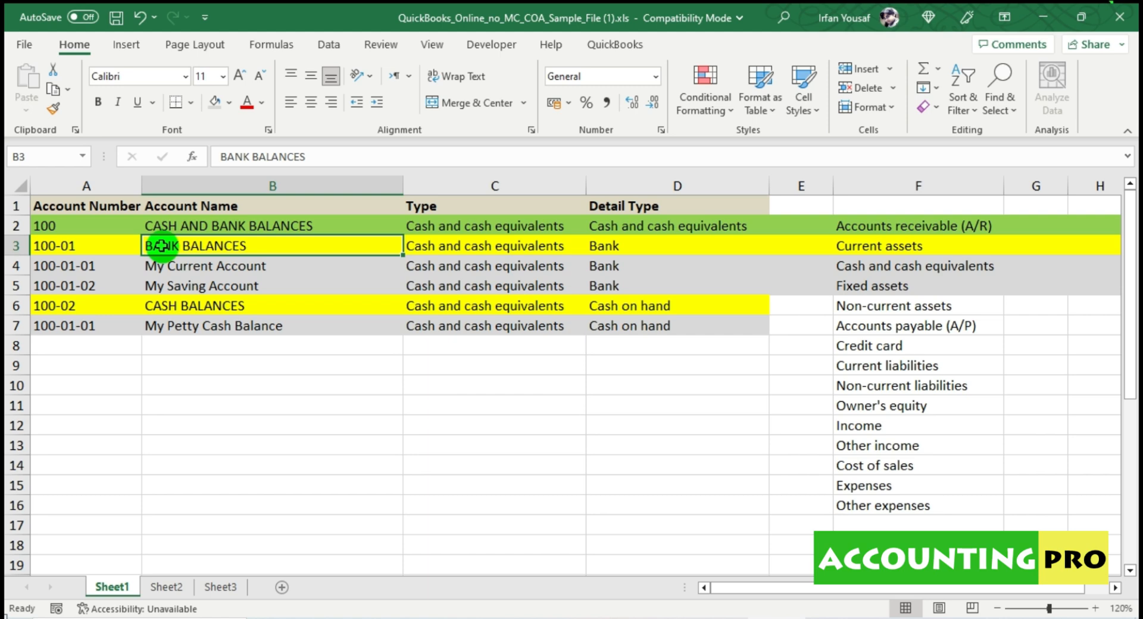
drag(160, 264, 169, 284)
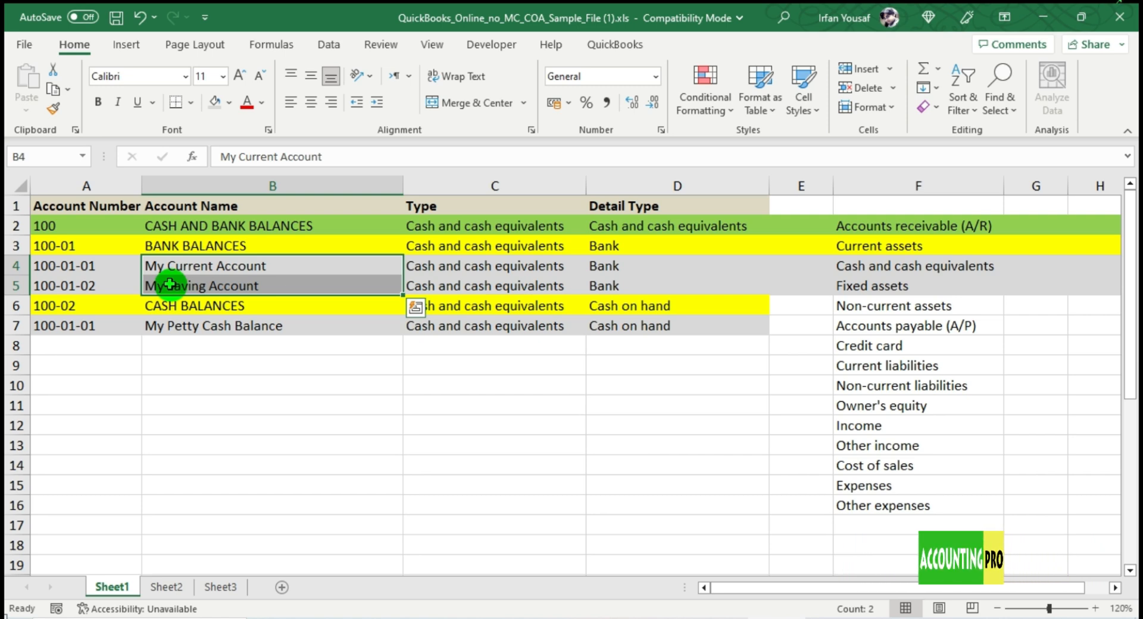
click(179, 307)
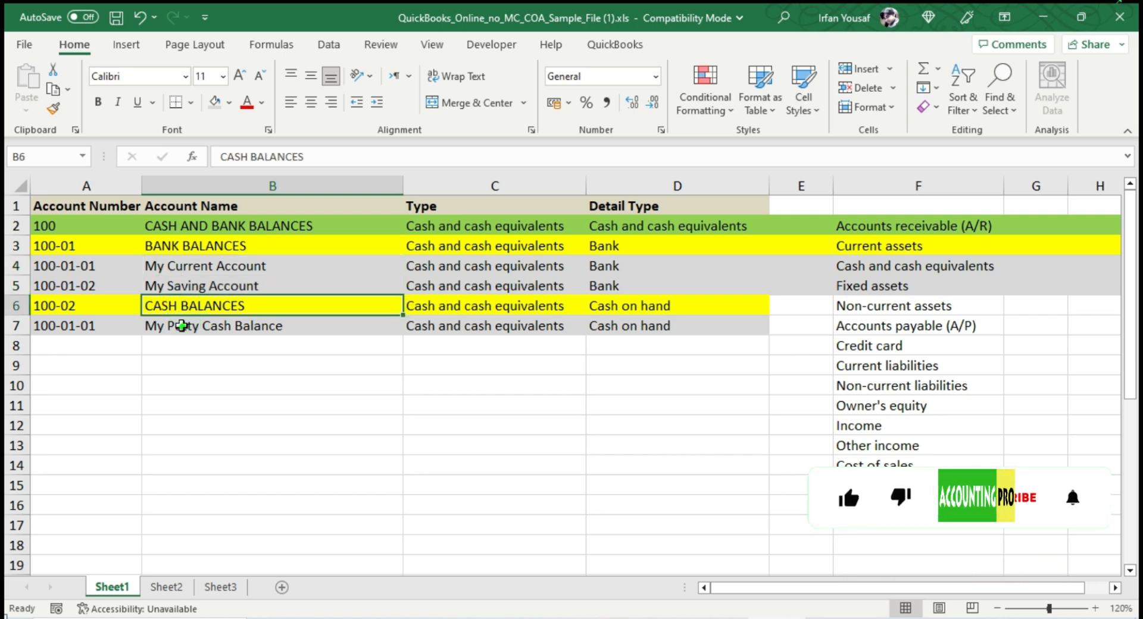
click(182, 326)
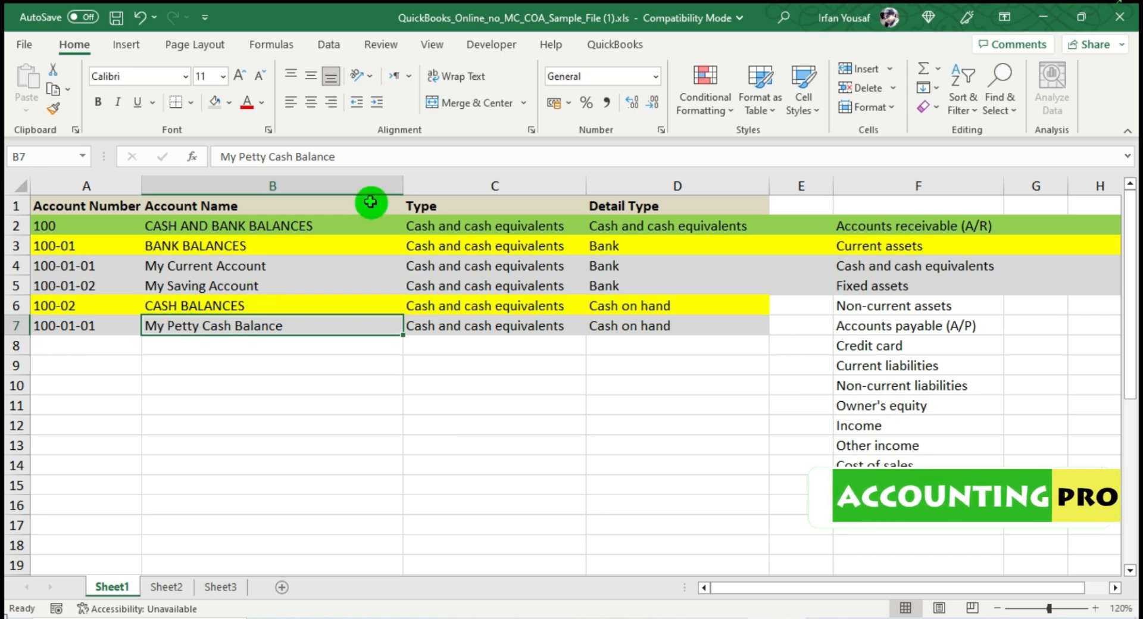
Widen the Account Name column and prefix B3 with the parent name copied from B2 plus a colon, making it CASH AND BANK BALANCES:BANK BALANCES
drag(403, 184, 583, 167)
click(247, 246)
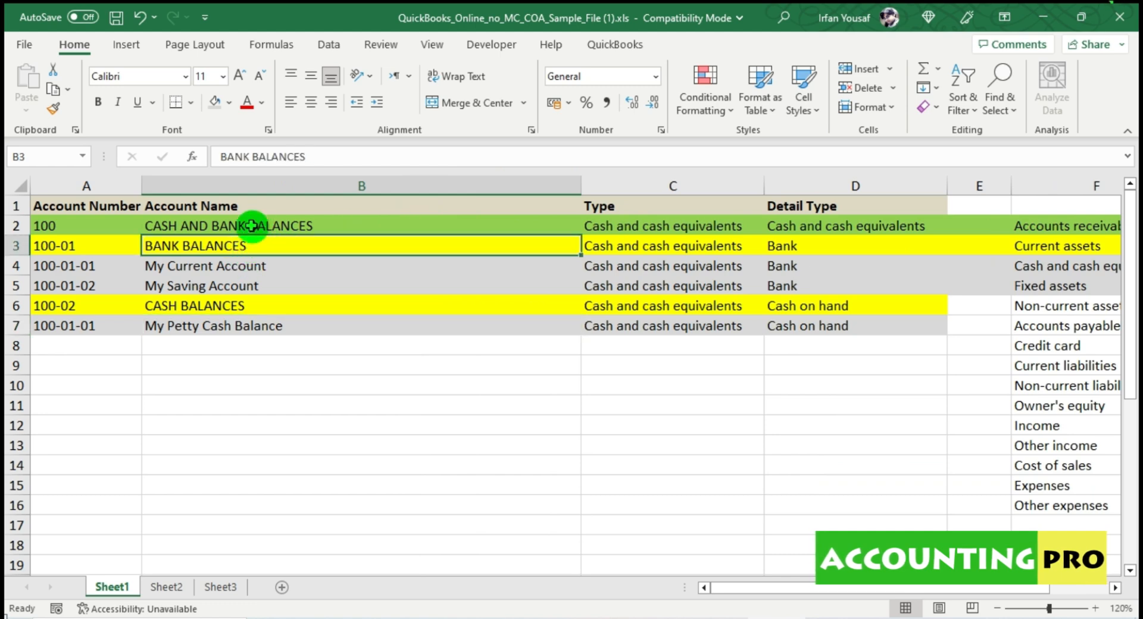
click(252, 227)
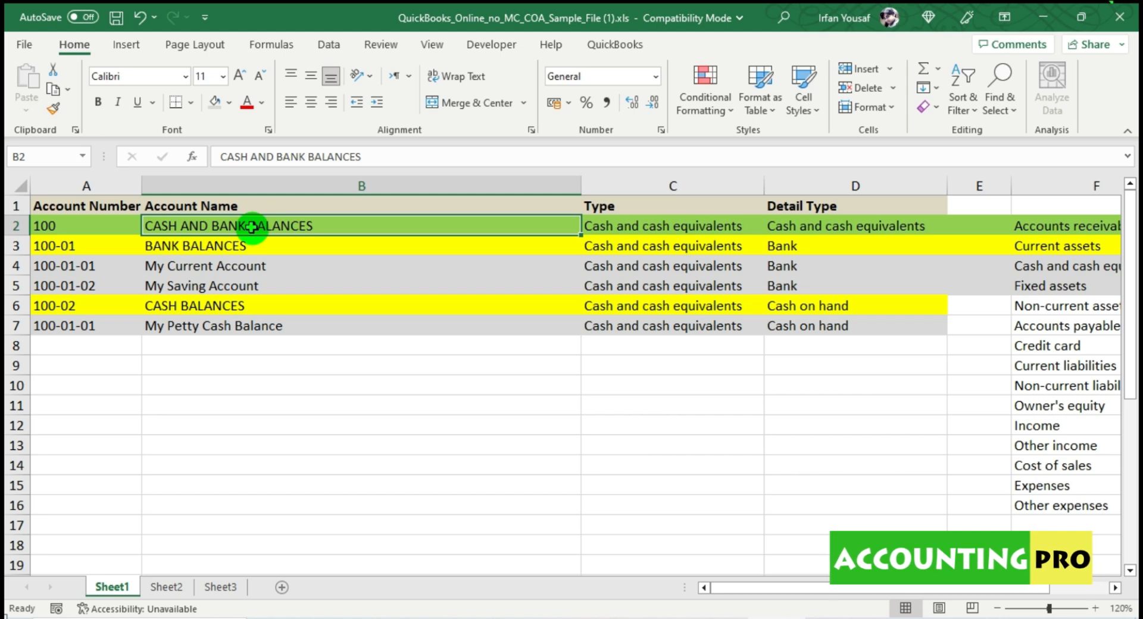
double_click(321, 227)
drag(322, 227, 127, 225)
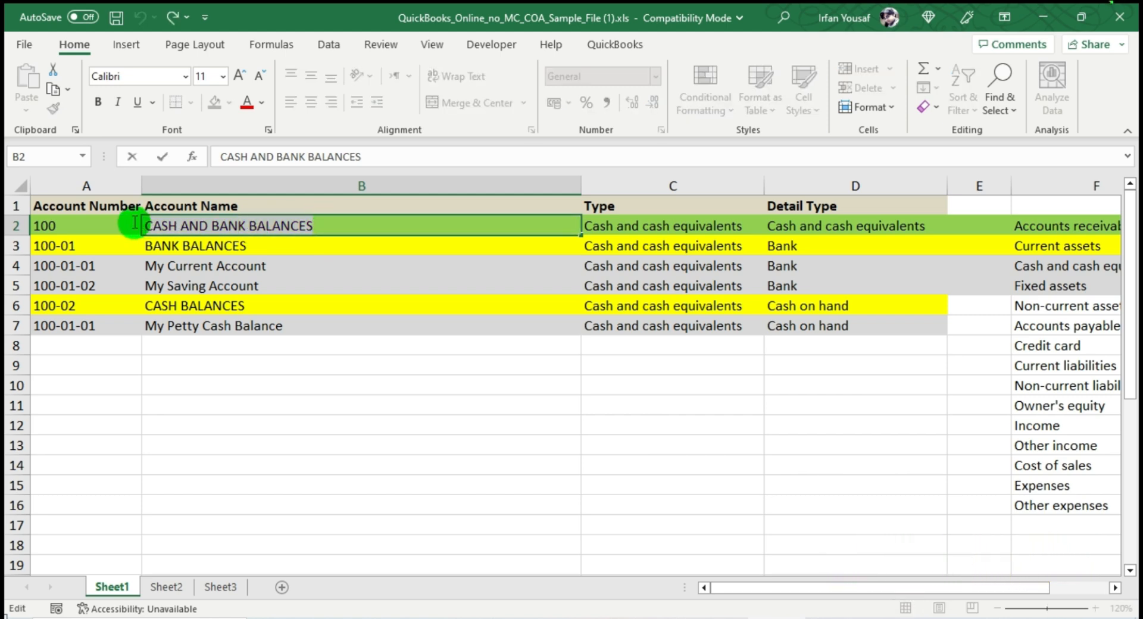
right_click(161, 233)
click(184, 256)
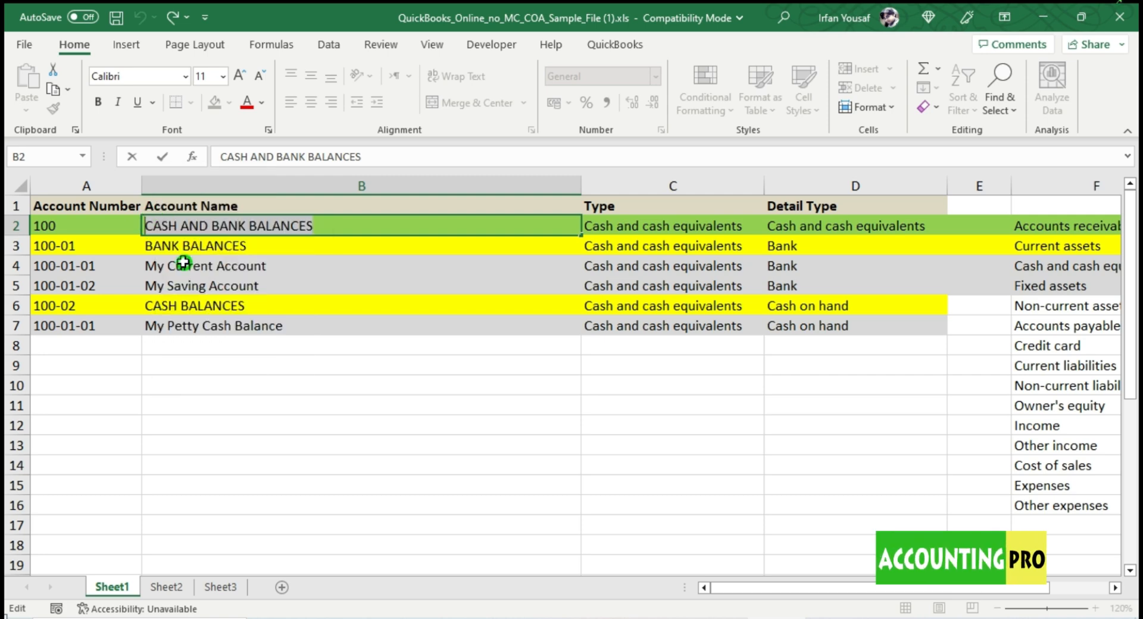
click(147, 245)
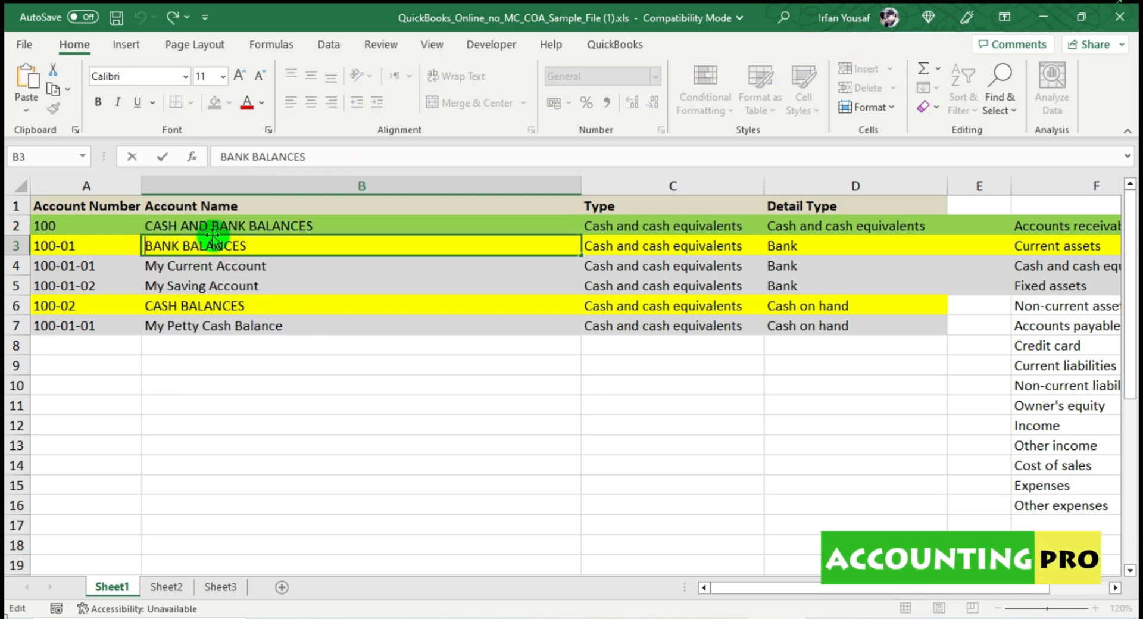
key(ctrl+v)
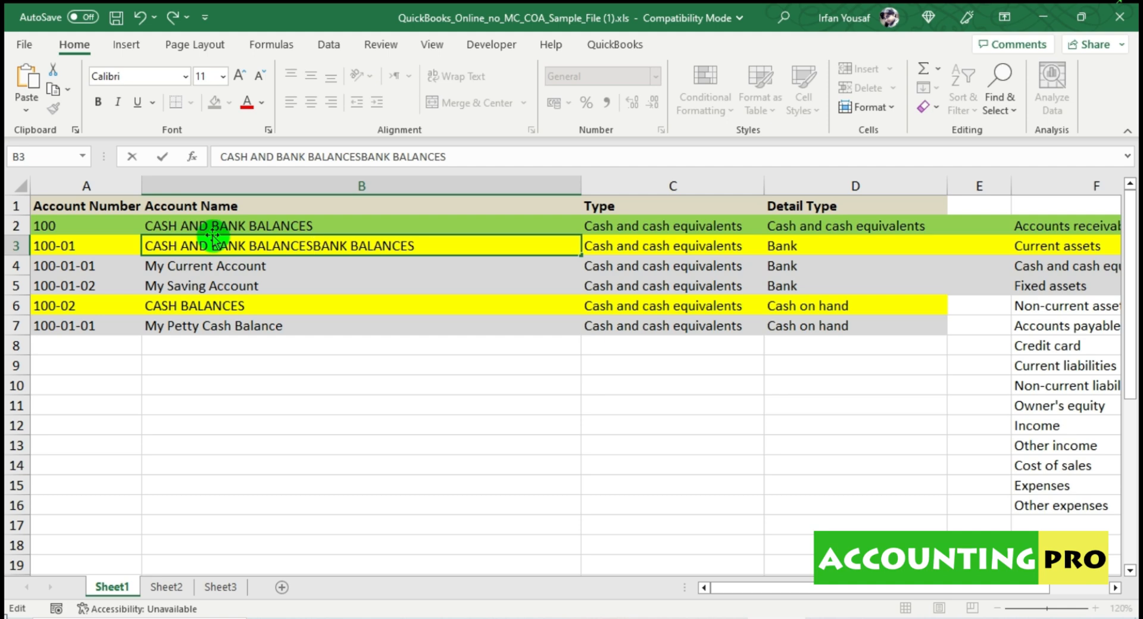
text(:)
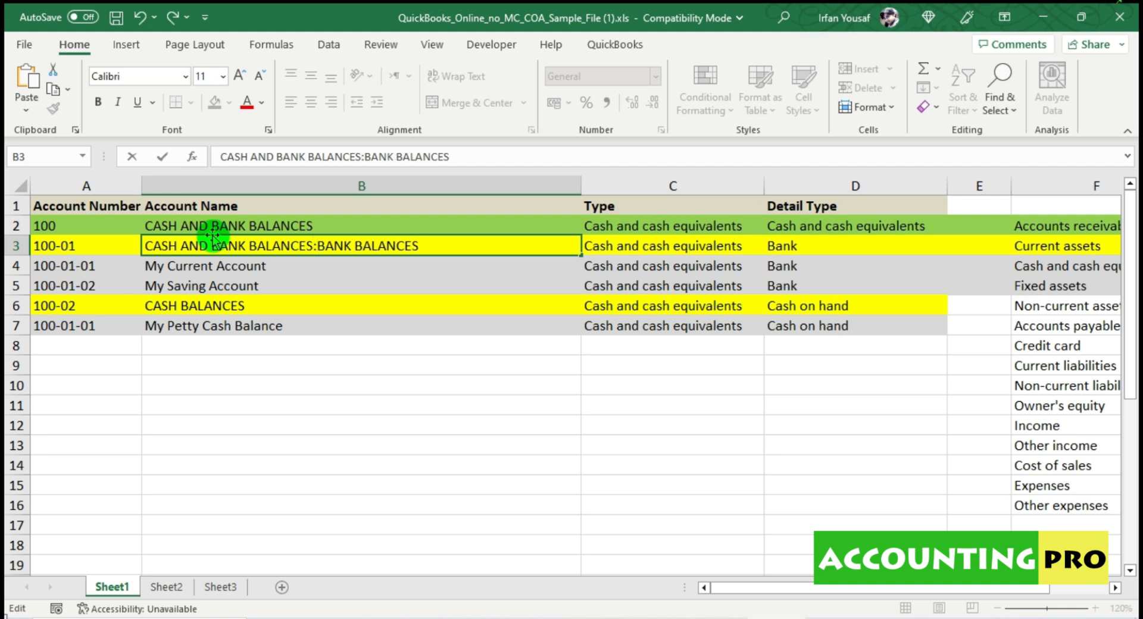
key(Return)
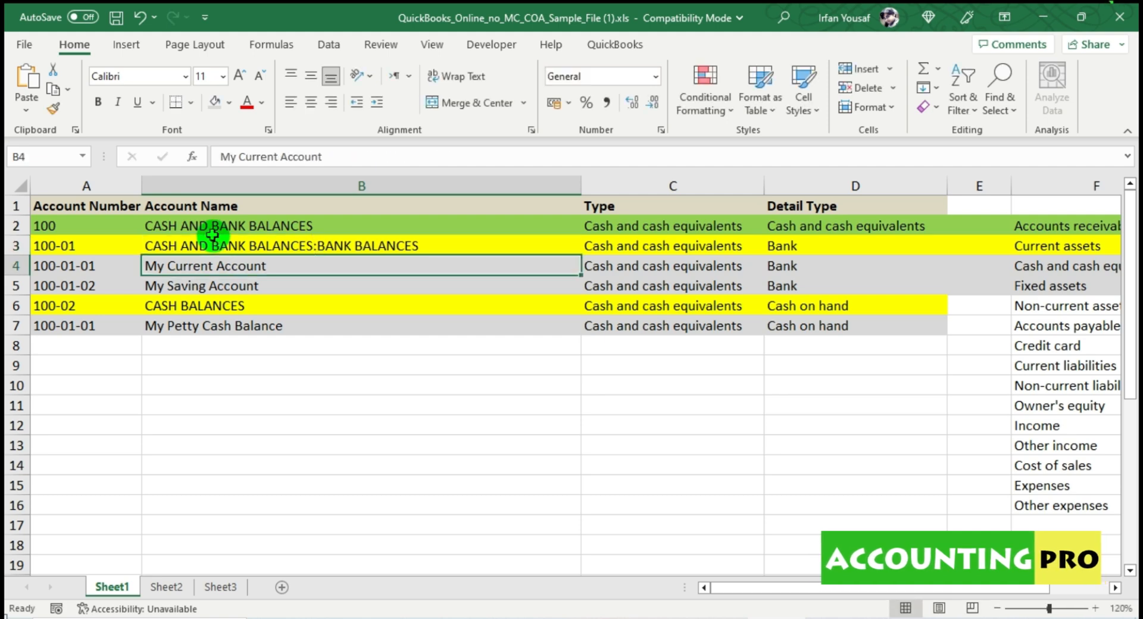
click(229, 225)
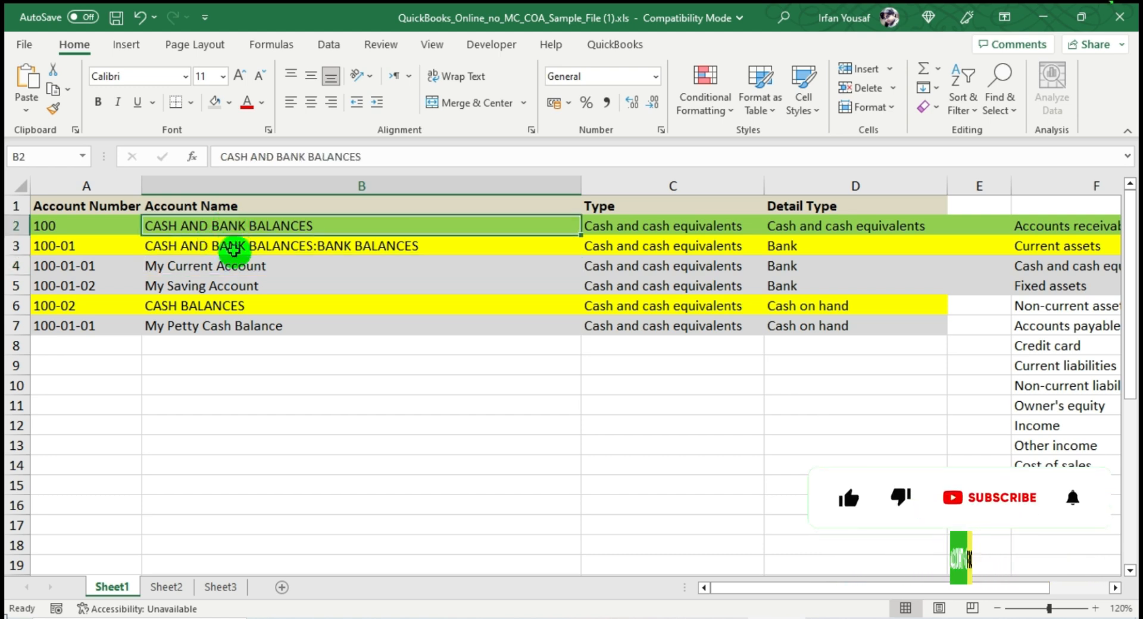
click(244, 246)
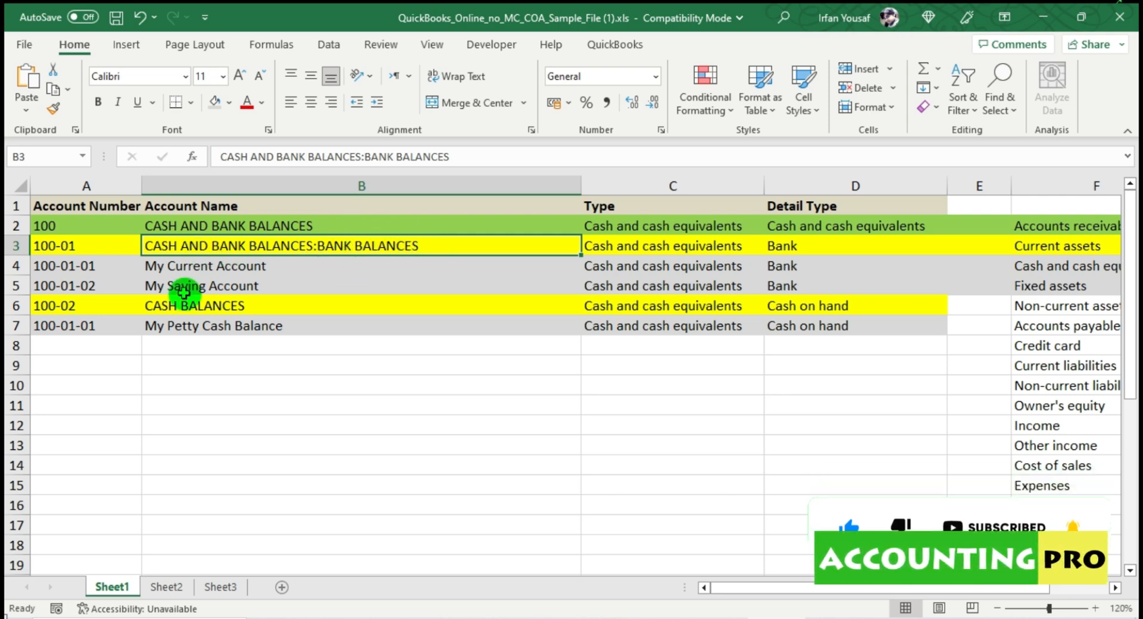
Prefix My Current Account in B4 with the full parent name copied from B3, CASH AND BANK BALANCES:BANK BALANCES, plus a colon
double_click(428, 243)
drag(428, 243, 18, 225)
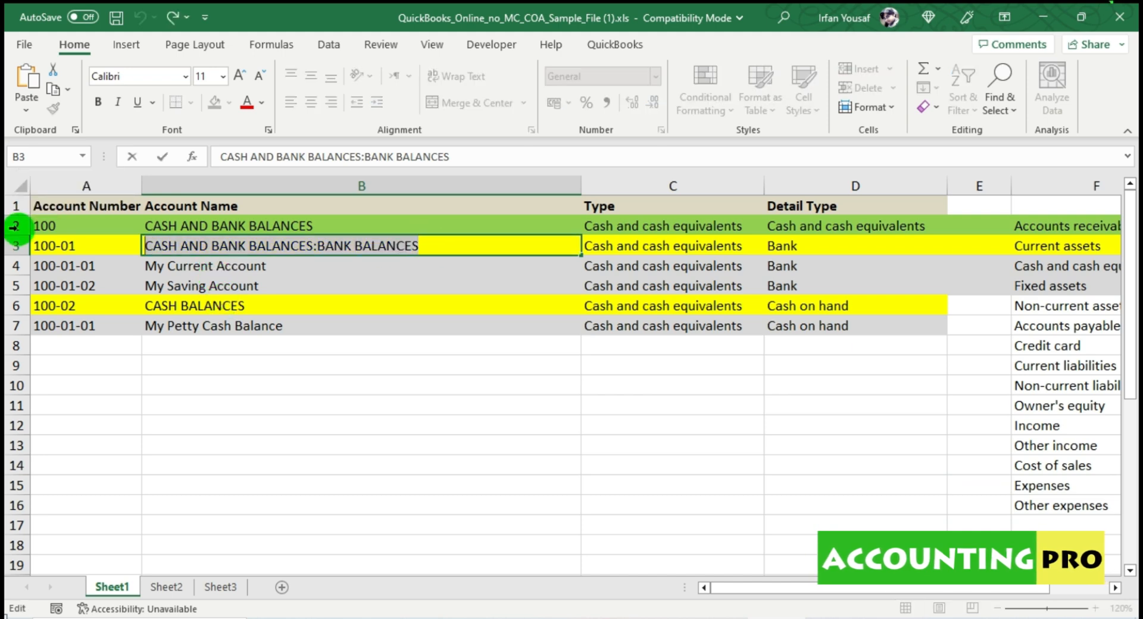
key(ctrl+c)
click(153, 266)
double_click(153, 266)
key(ctrl+v)
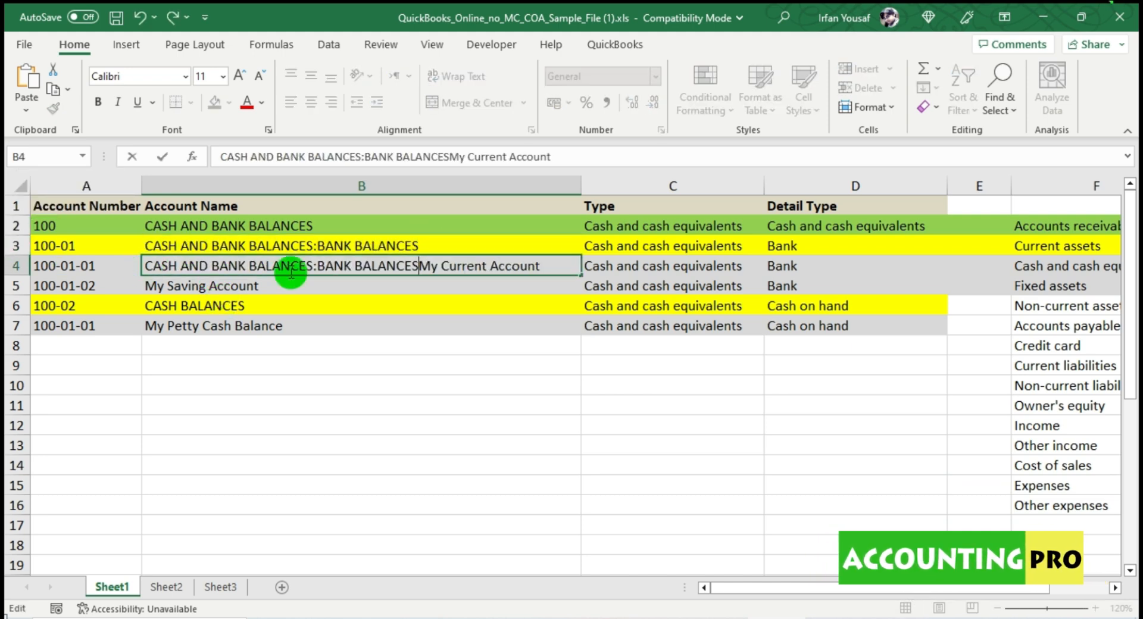
text(:)
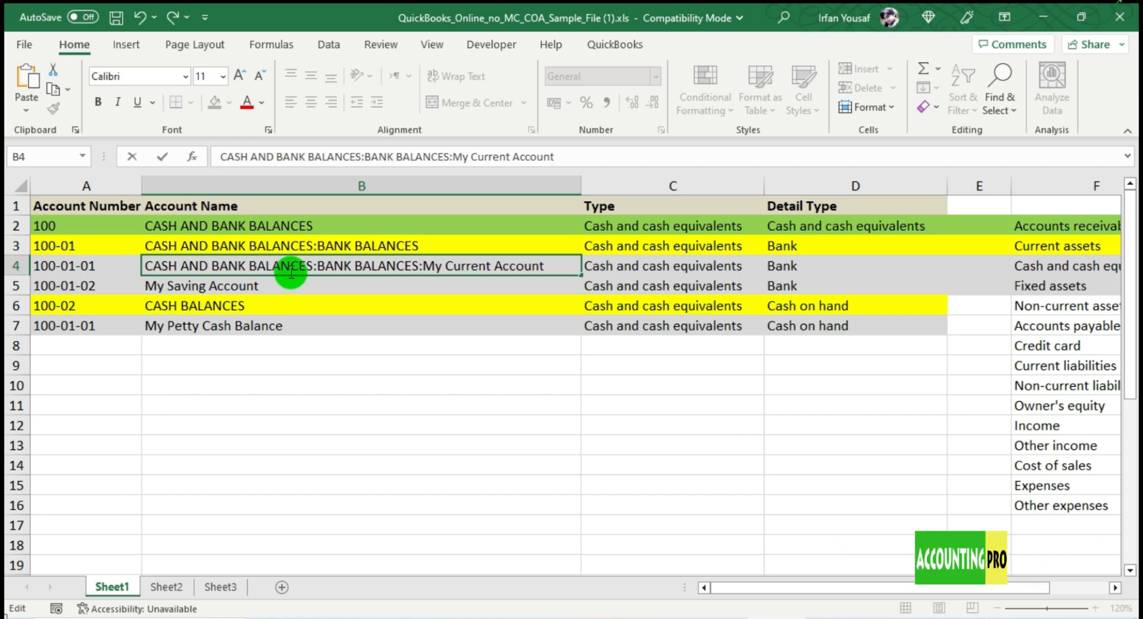
key(Return)
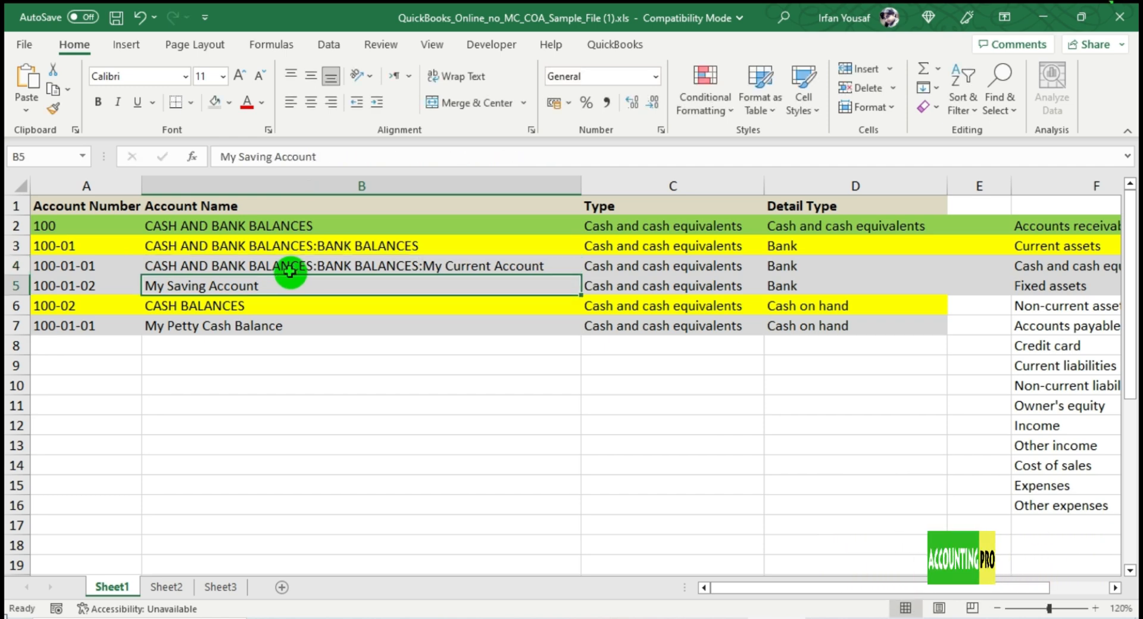
Prefix My Saving Account in B5 with the same copied parent name, CASH AND BANK BALANCES:BANK BALANCES, plus a colon
double_click(289, 284)
click(146, 286)
key(ctrl+v)
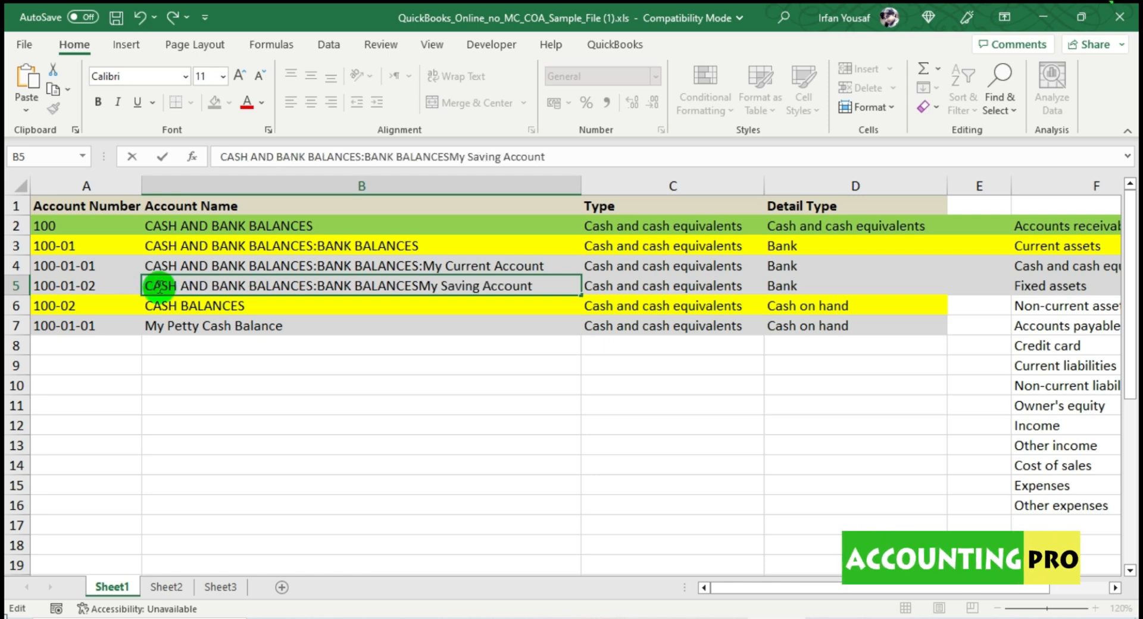
text(:)
key(Return)
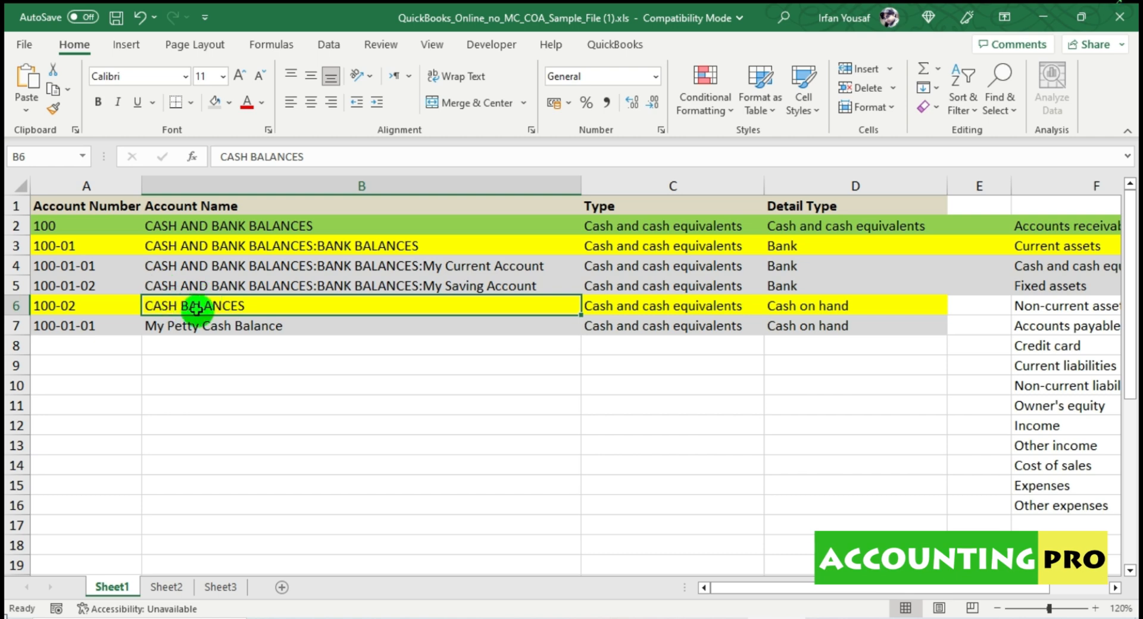
Prefix CASH BALANCES in B6 with the parent name copied from B2 plus a colon, making it CASH AND BANK BALANCES:CASH BALANCES
click(199, 227)
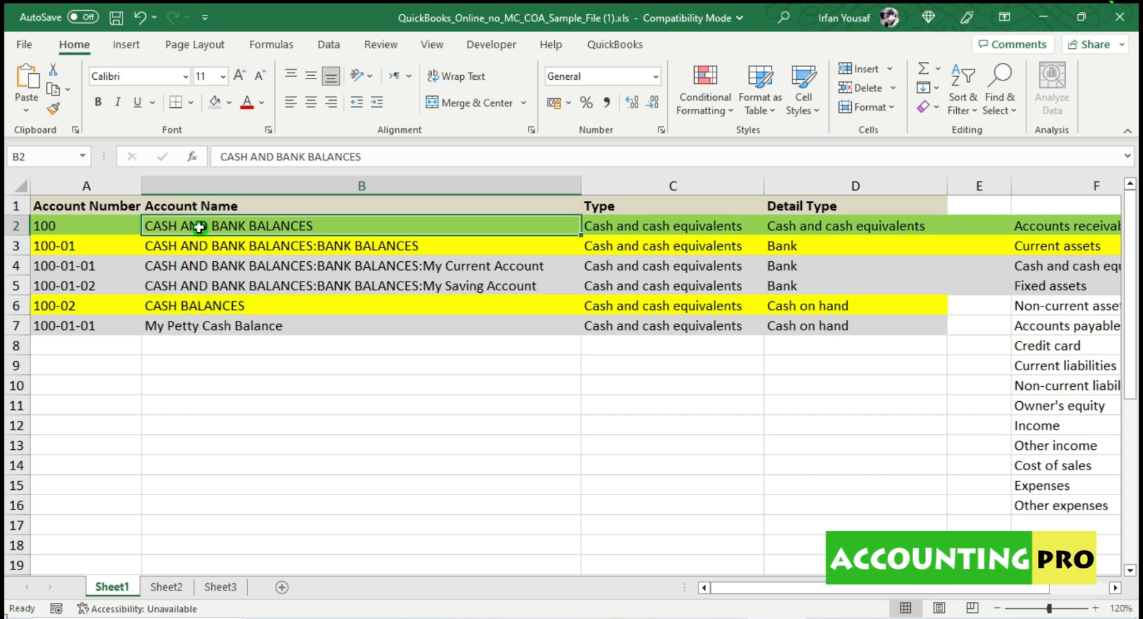
double_click(324, 235)
drag(324, 230, 104, 213)
key(ctrl+c)
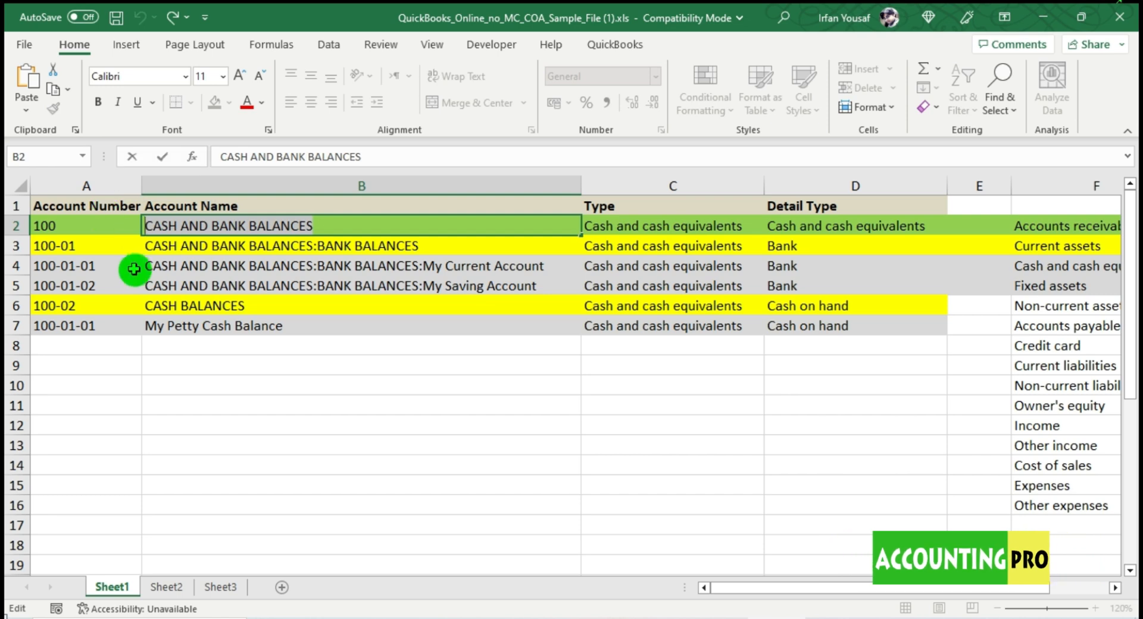
double_click(148, 306)
key(ctrl+v)
text(:)
key(Return)
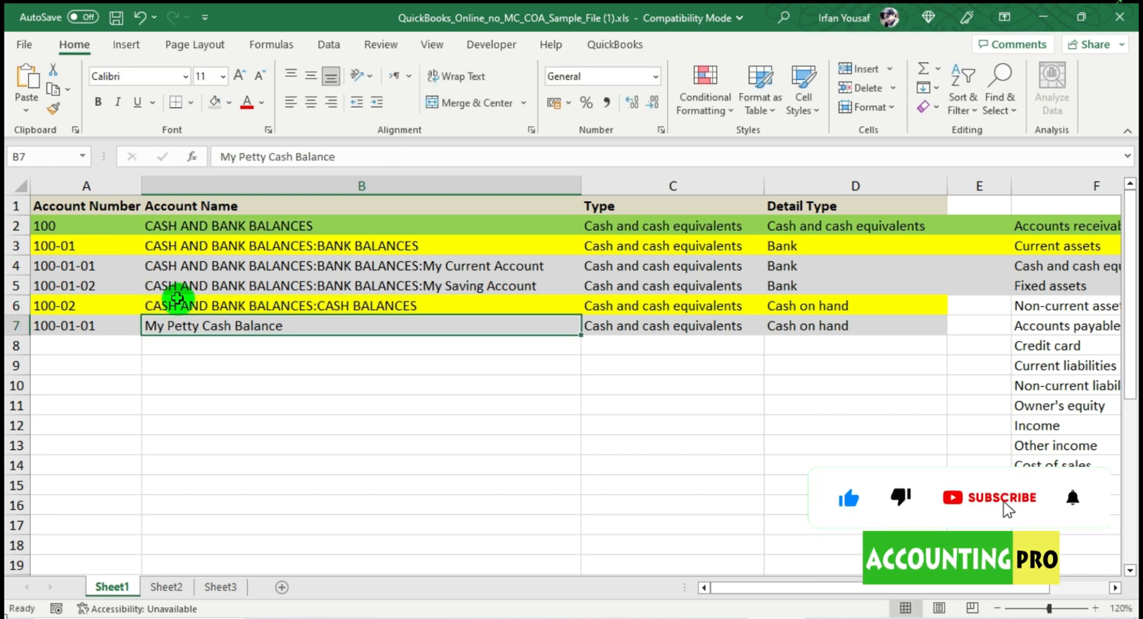
Prefix My Petty Cash Balance in B7 with the full name copied from B6 plus a colon, and save the workbook
double_click(427, 306)
drag(426, 306, 33, 268)
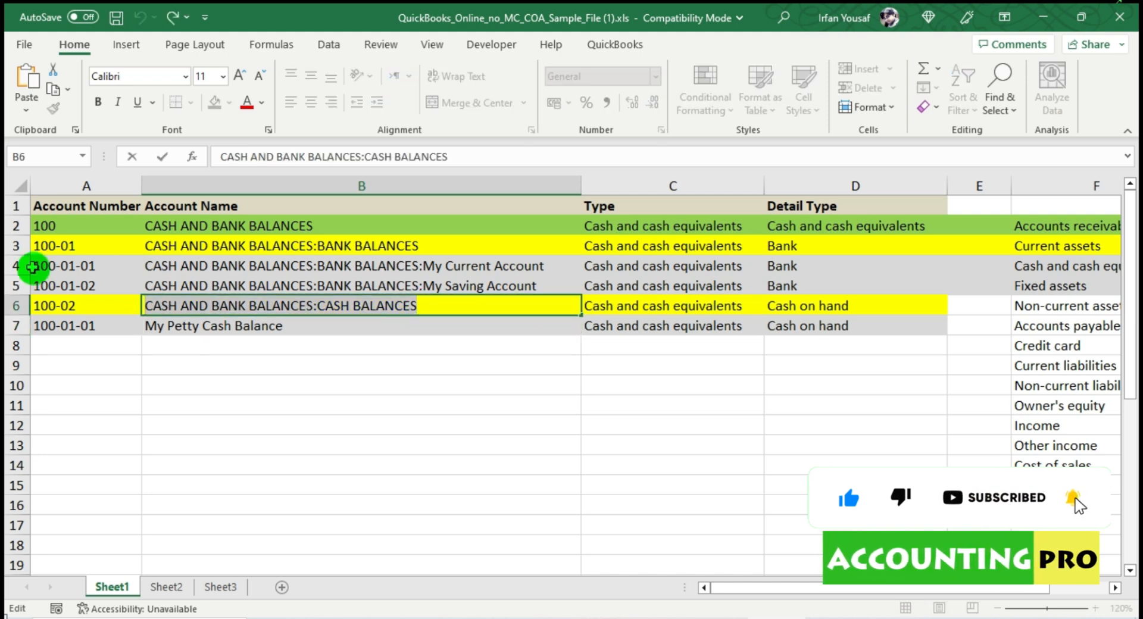
double_click(149, 325)
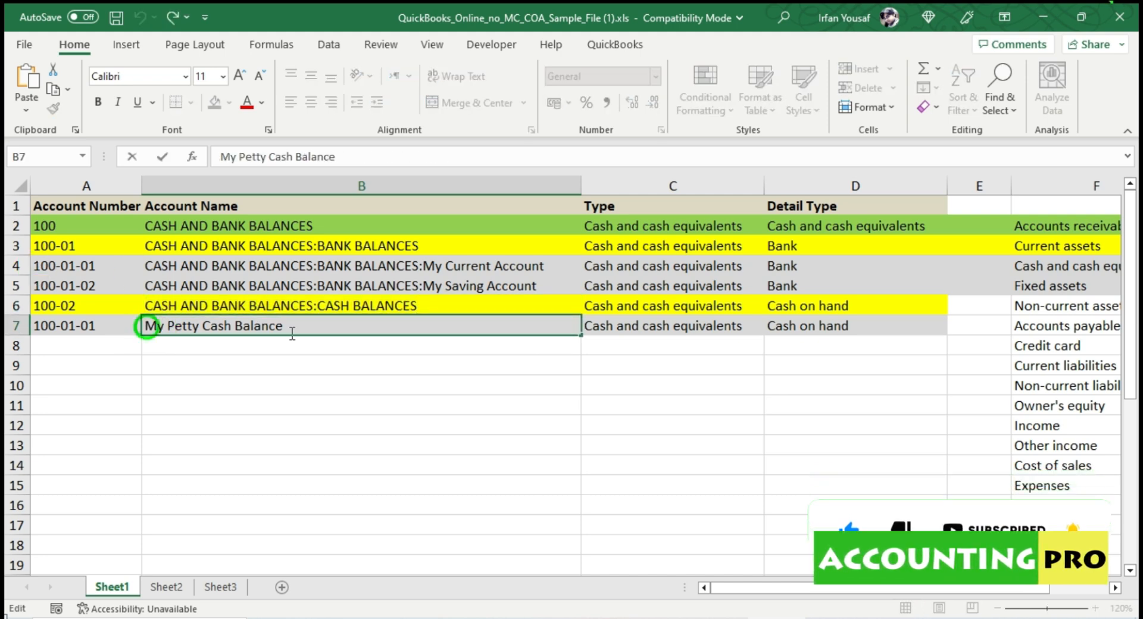
key(ctrl+v)
text(:)
key(Return)
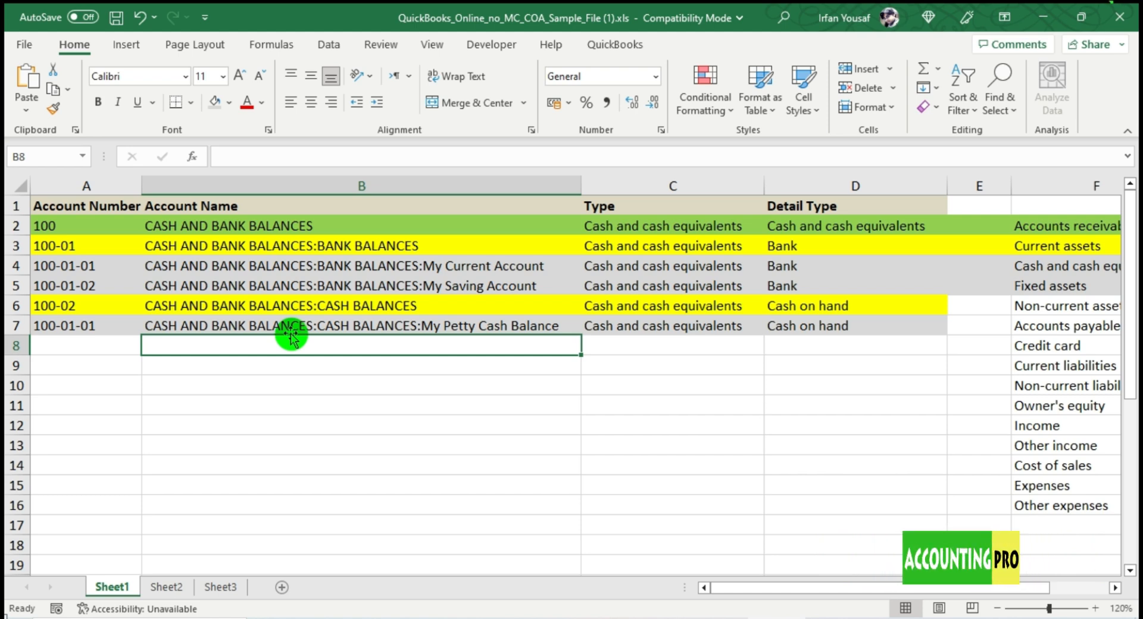
key(ctrl+s)
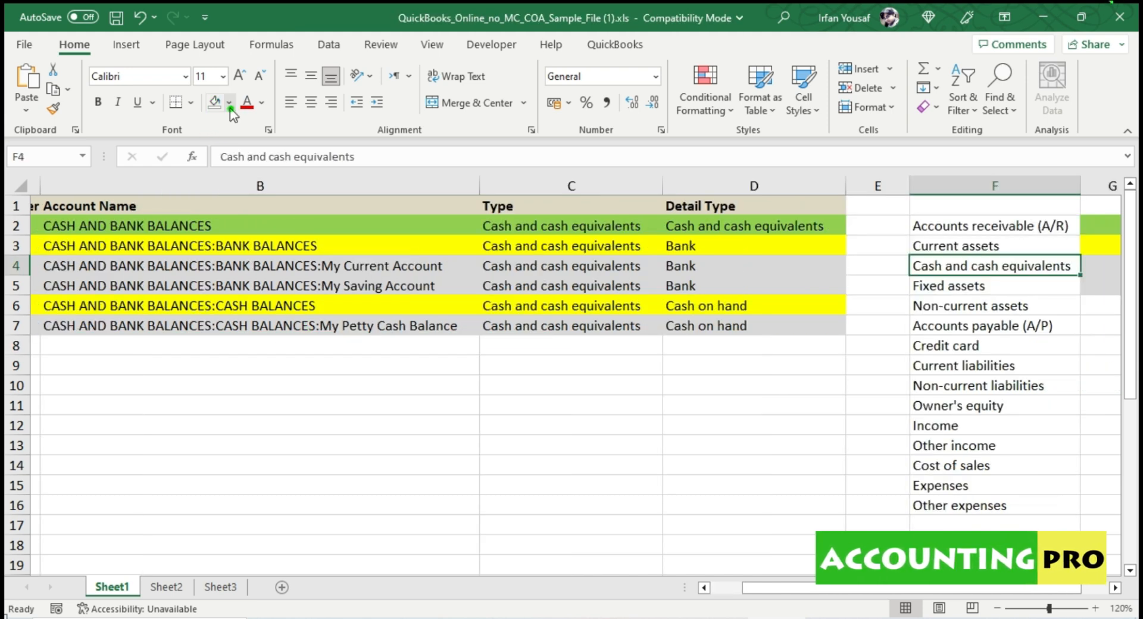
Fill the Cash and cash equivalents entry in F4 of the type list with light green
click(229, 106)
click(283, 262)
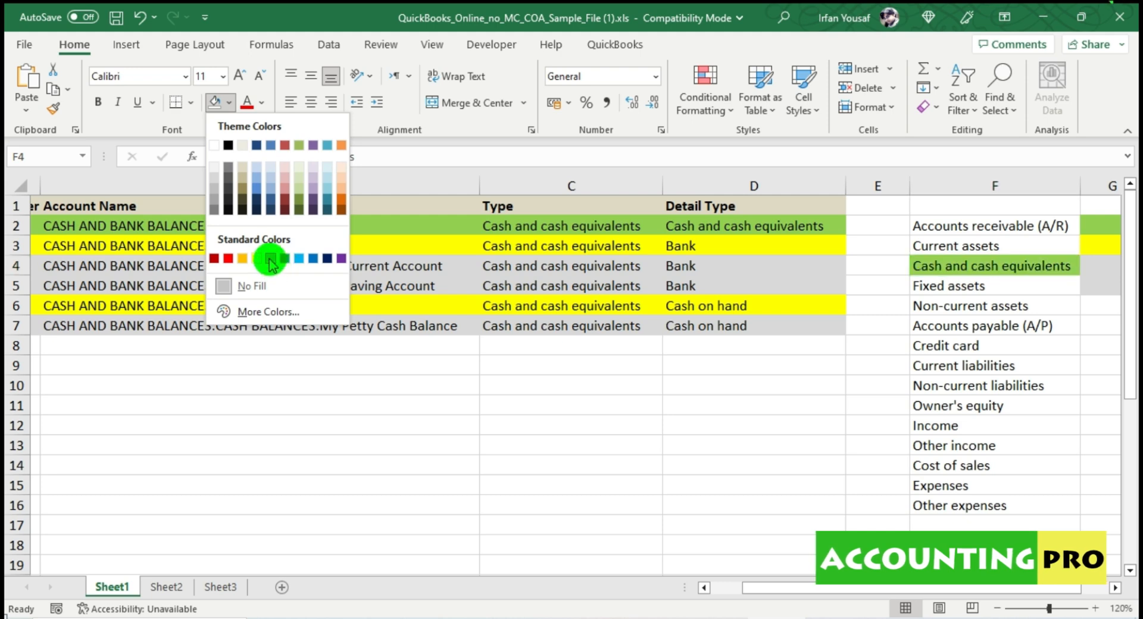
click(271, 262)
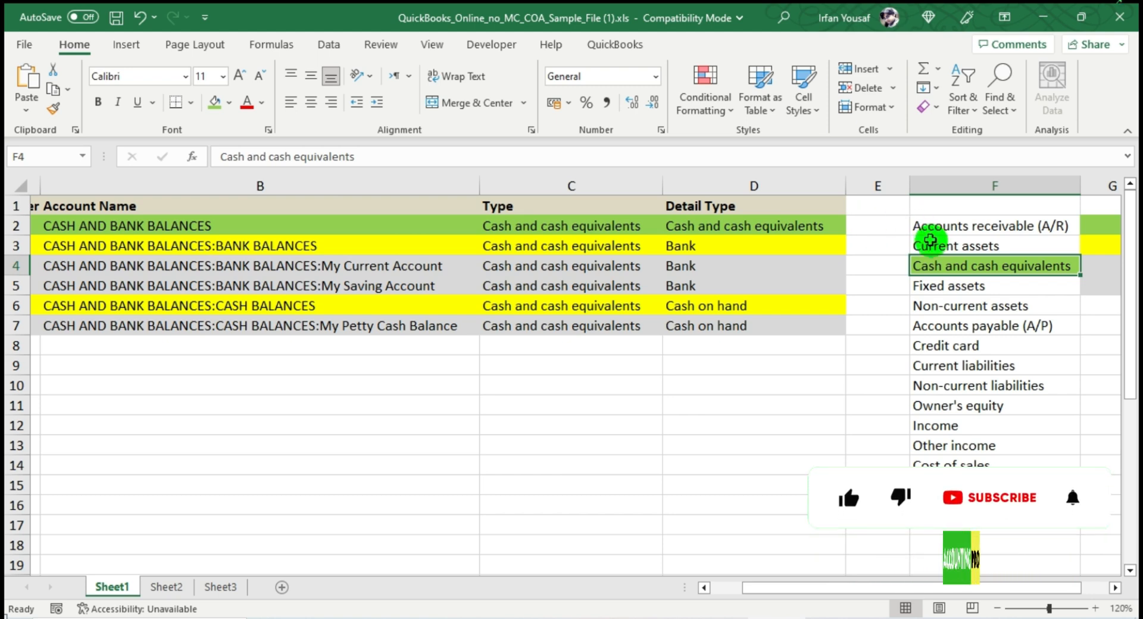
Check the Accounts receivable (A/R) entry in the type list and review the existing account numbers in A2:A7
click(932, 232)
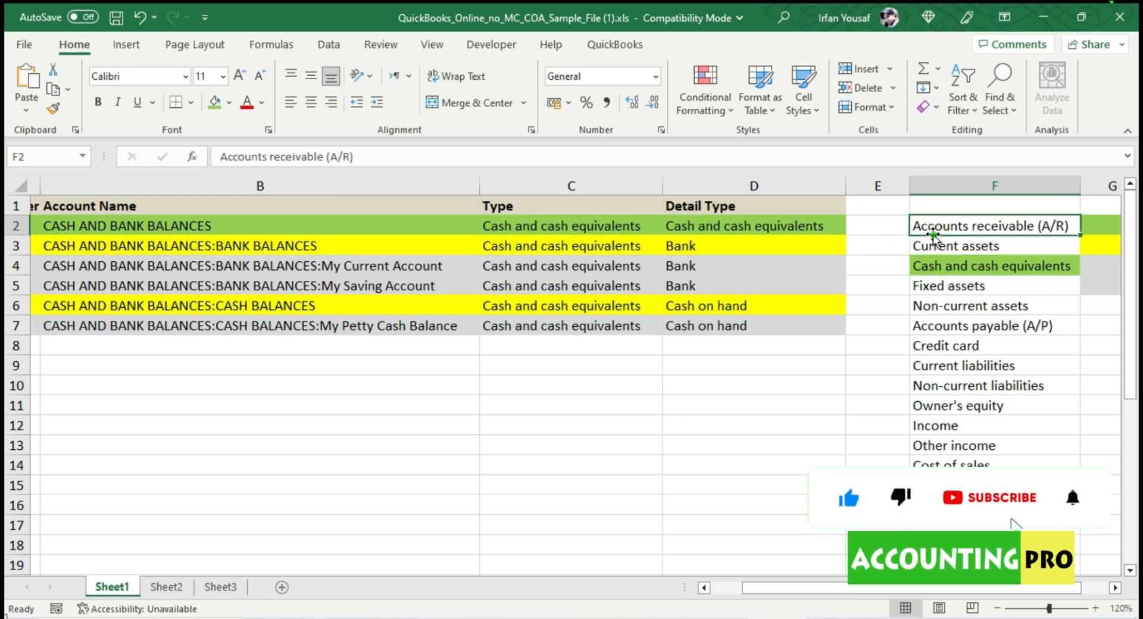
click(948, 231)
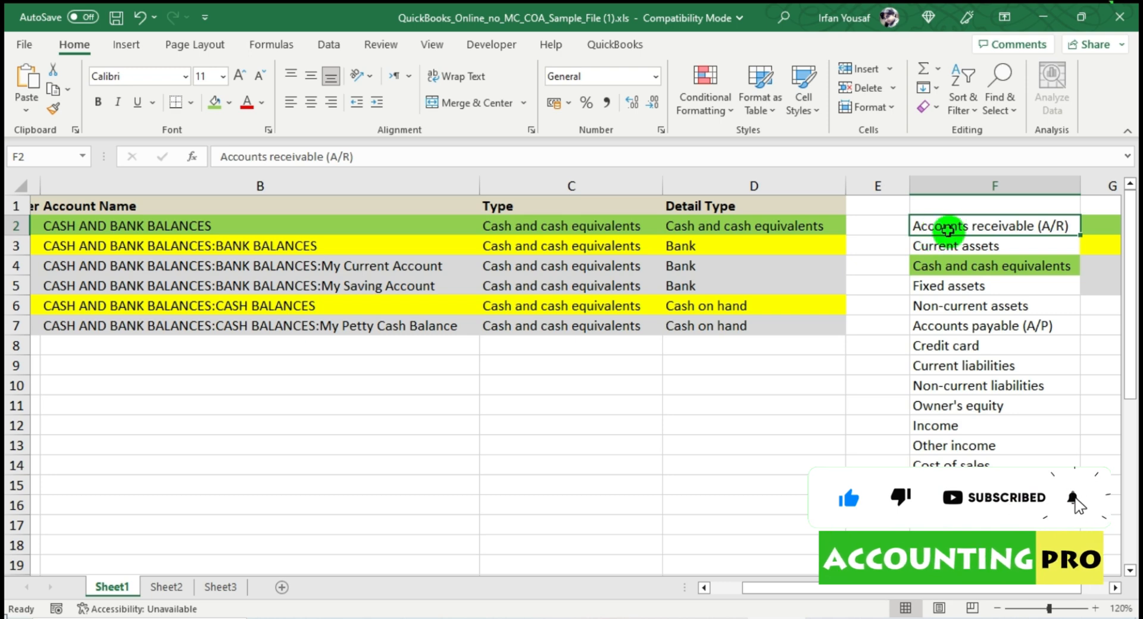
click(391, 342)
key(Left)
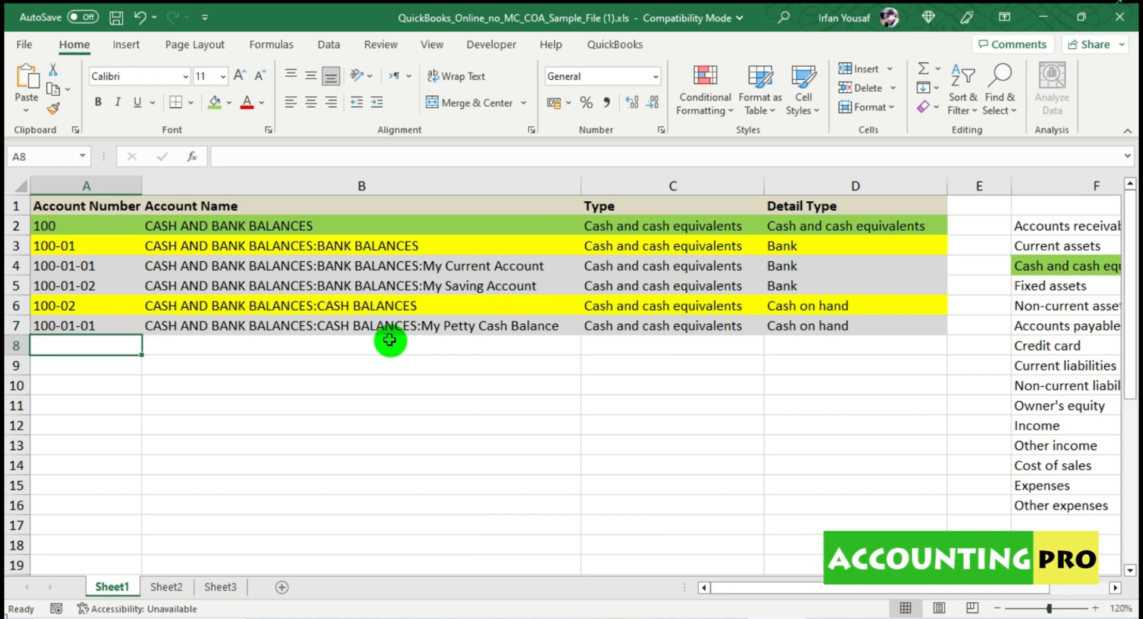
key(Up)
key(Up)
key(Up)
key(Up)
key(Up)
key(Up)
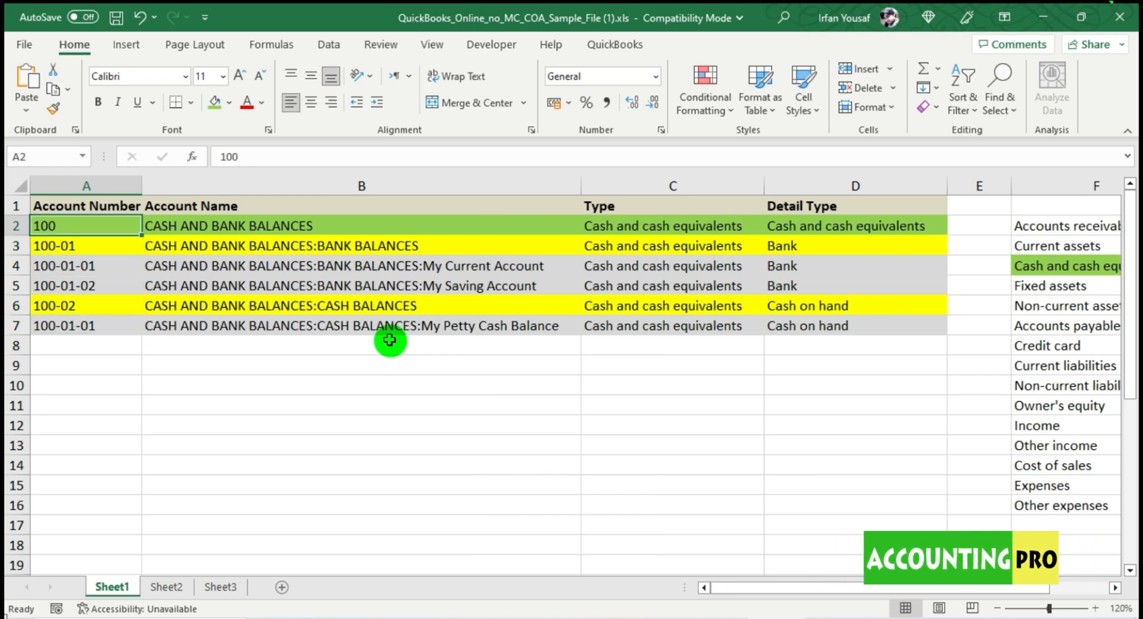
key(Down)
key(Down)
key(Down)
key(Down)
key(Down)
key(Down)
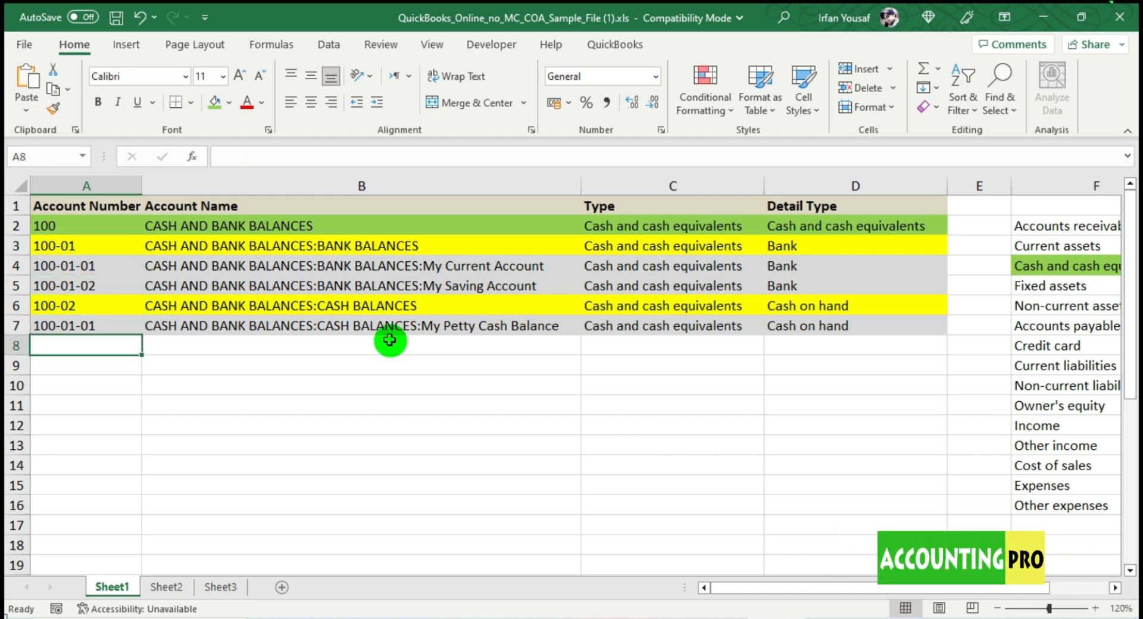
Enter account number 200 in A8 and left-align it
text(1)
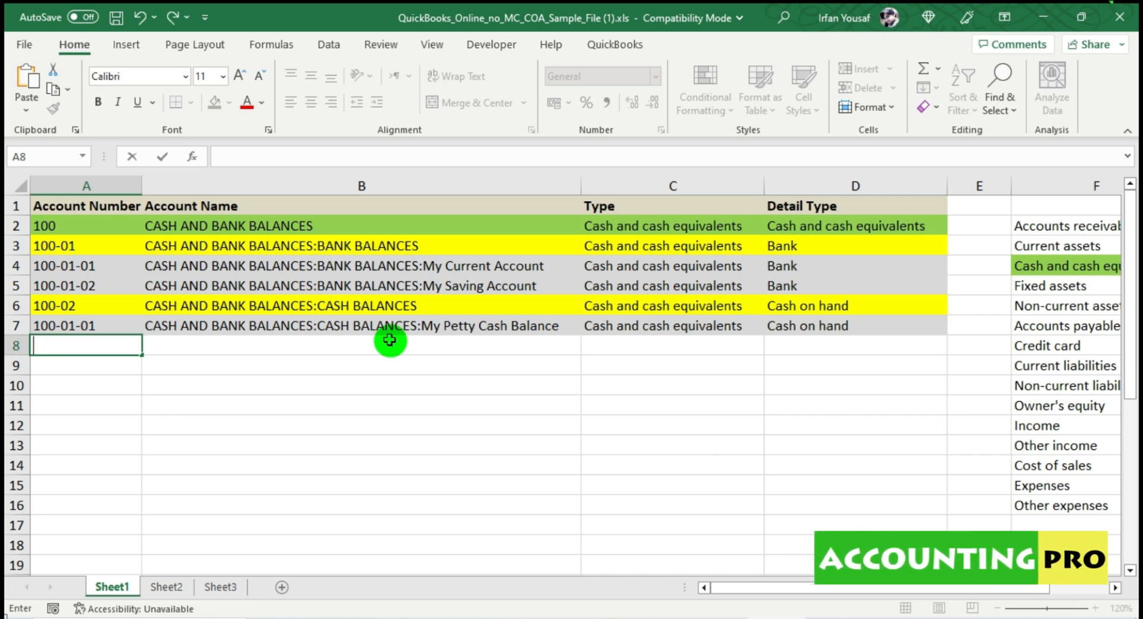
key(Return)
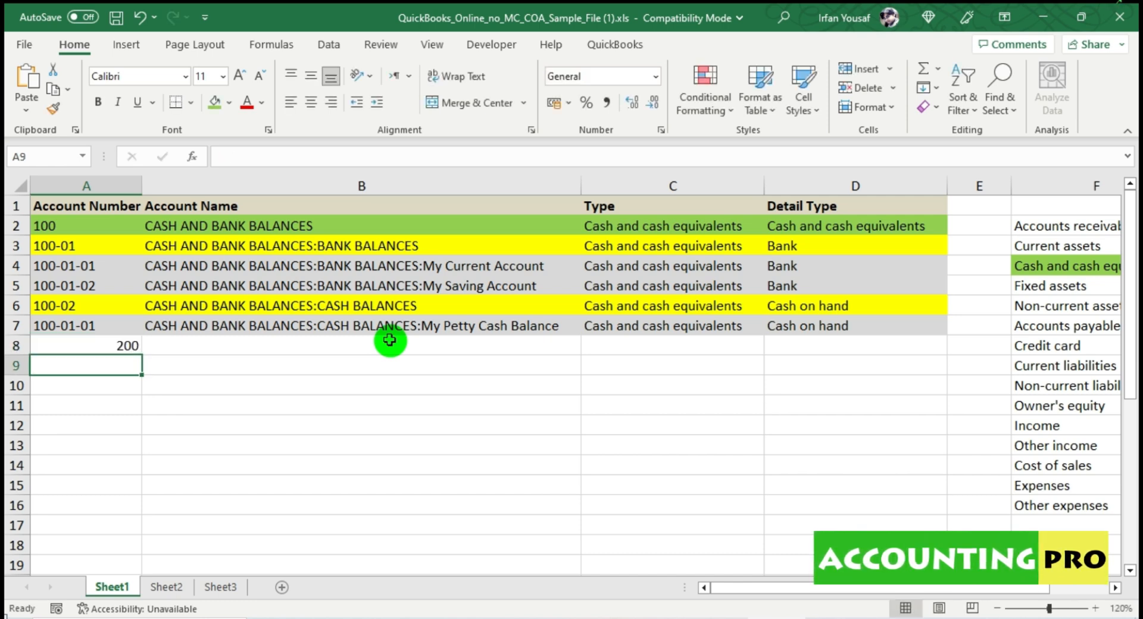
key(Up)
click(292, 102)
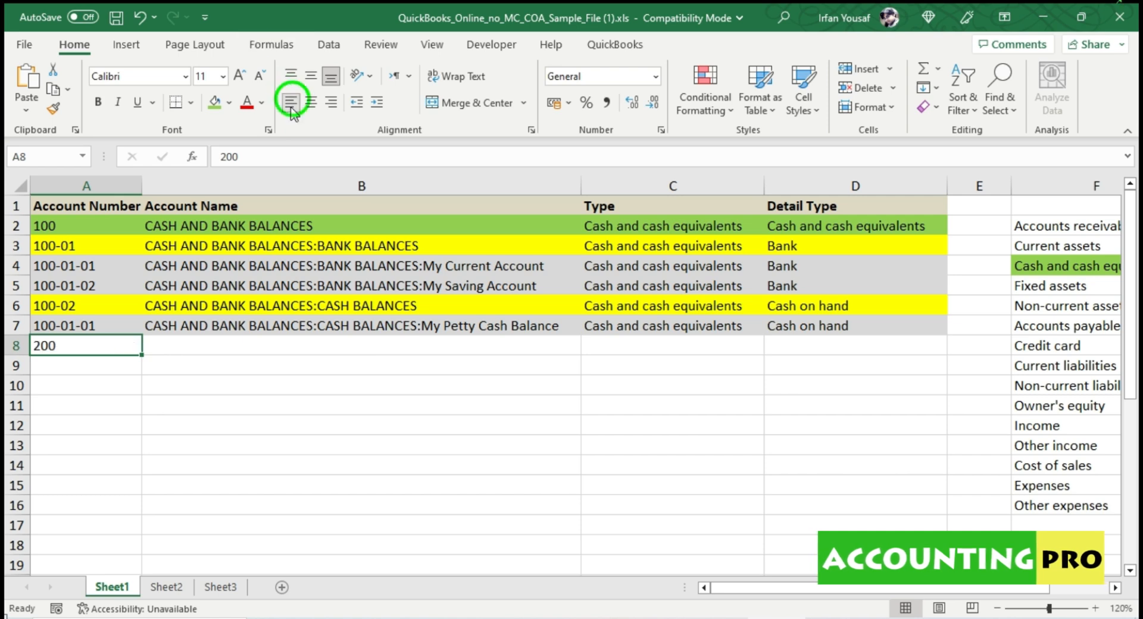
Enter Accounts Receivables as the account name in B8
click(257, 349)
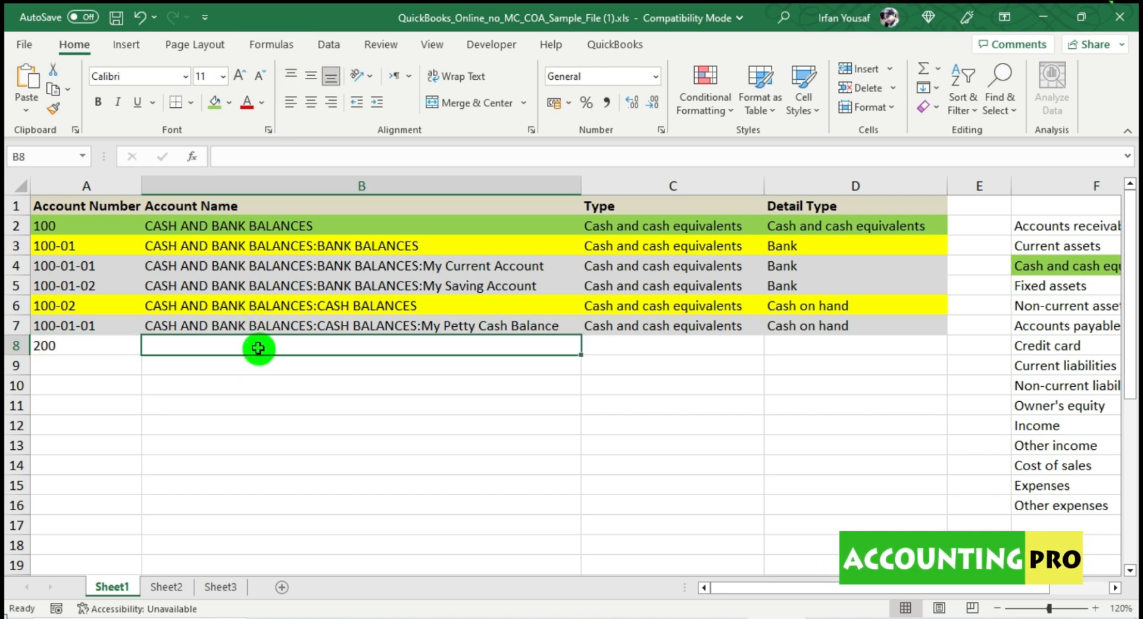
text(Accou)
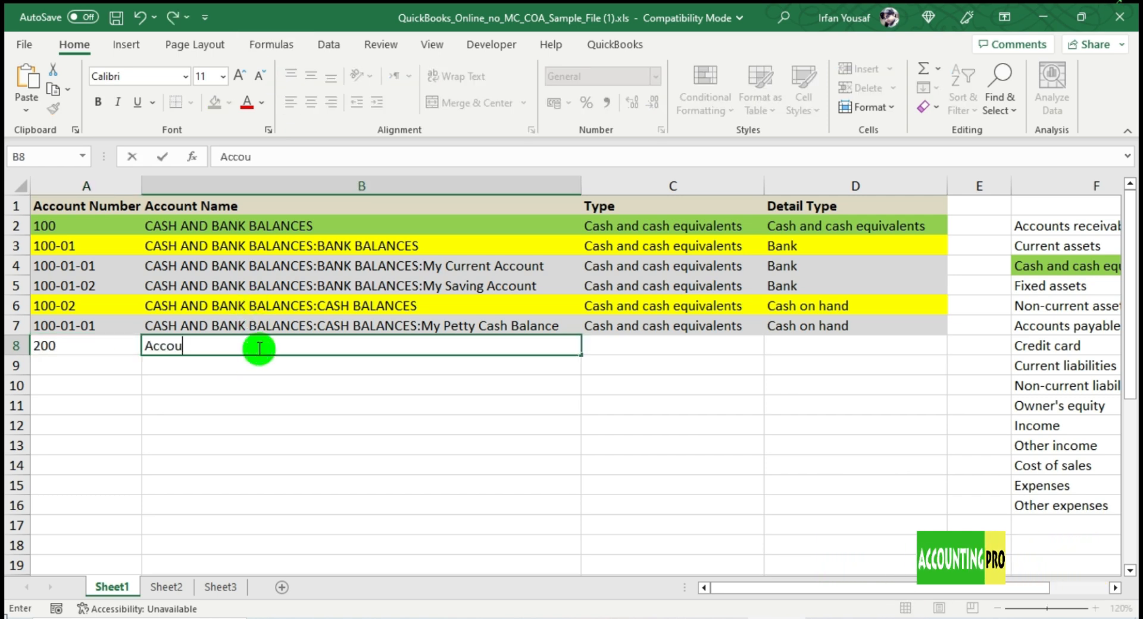
text(nts Receivable)
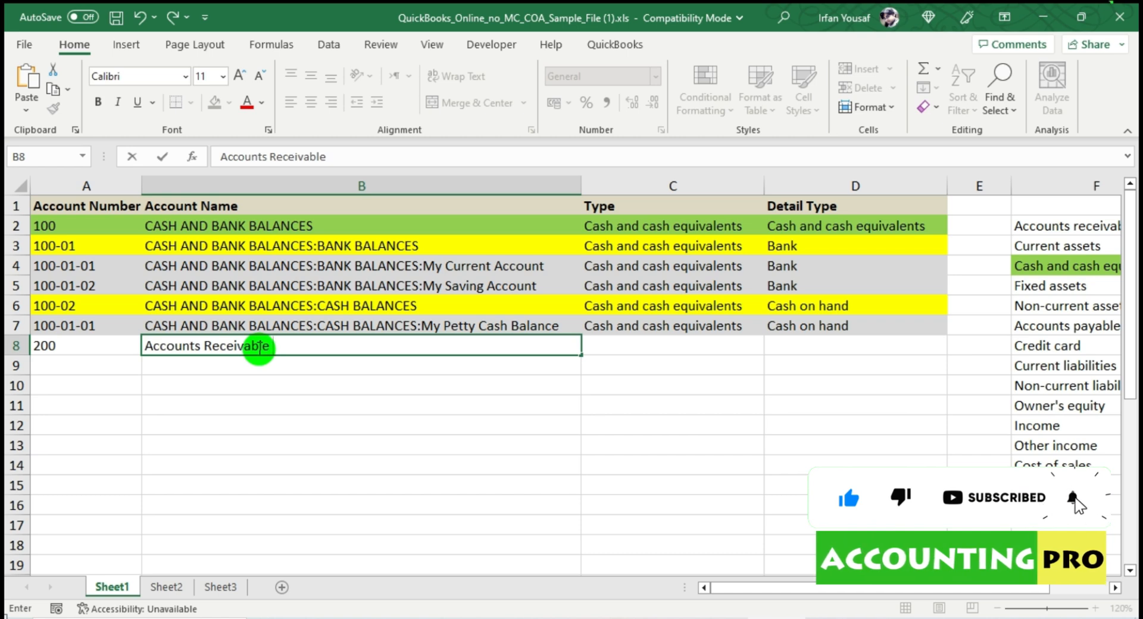
text(s)
key(Tab)
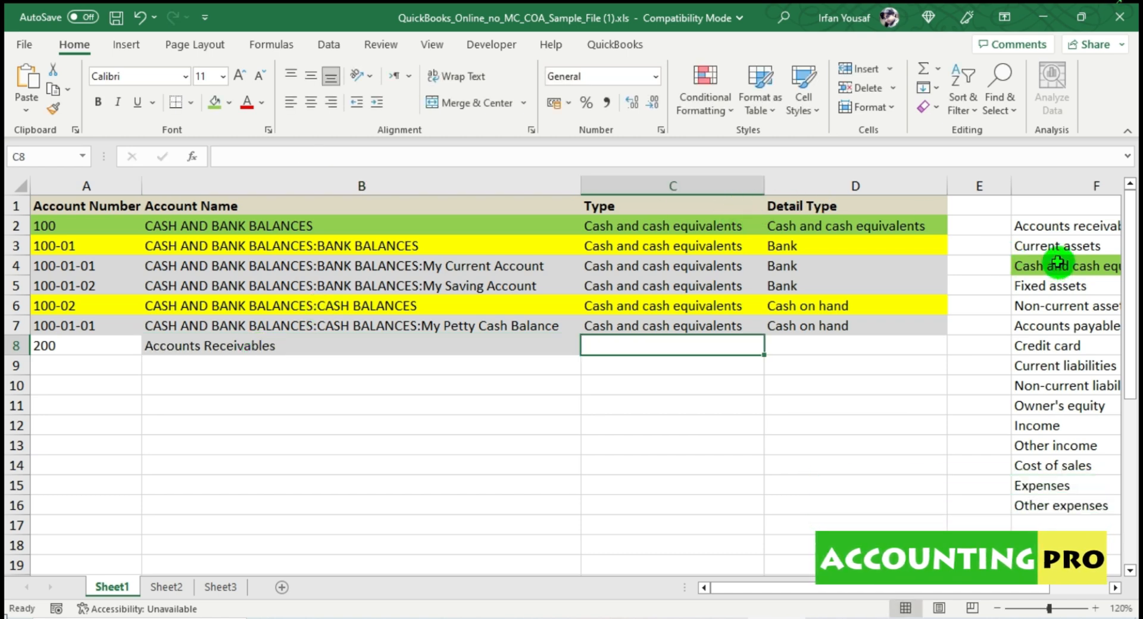
Copy the Accounts receivable (A/R) type from F2 into the Type cell C8
click(1091, 226)
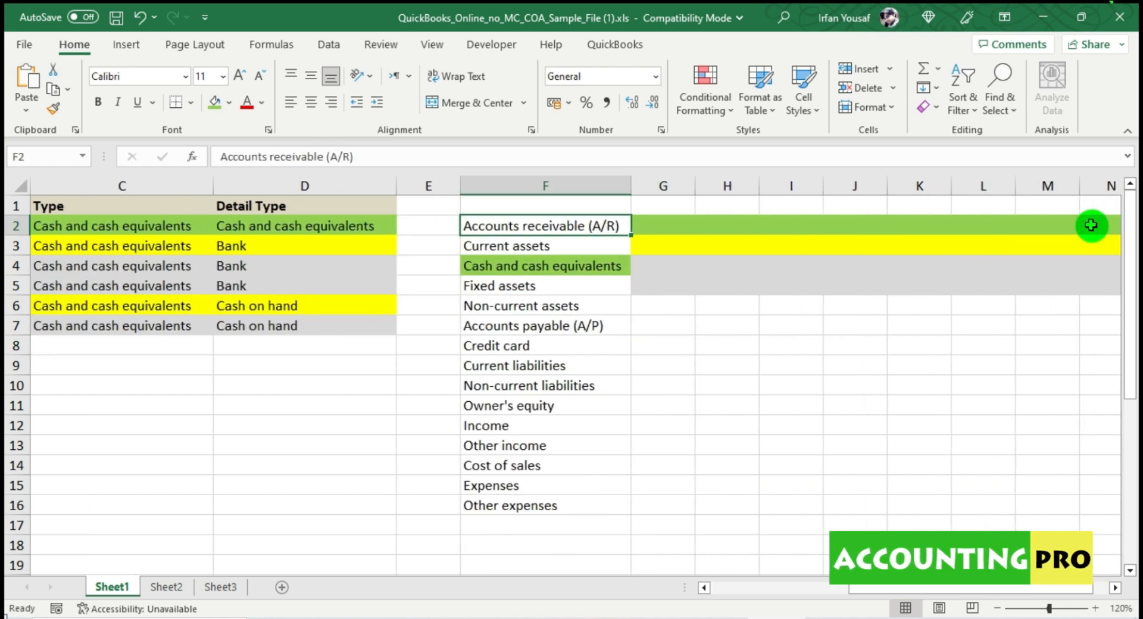
key(ctrl+c)
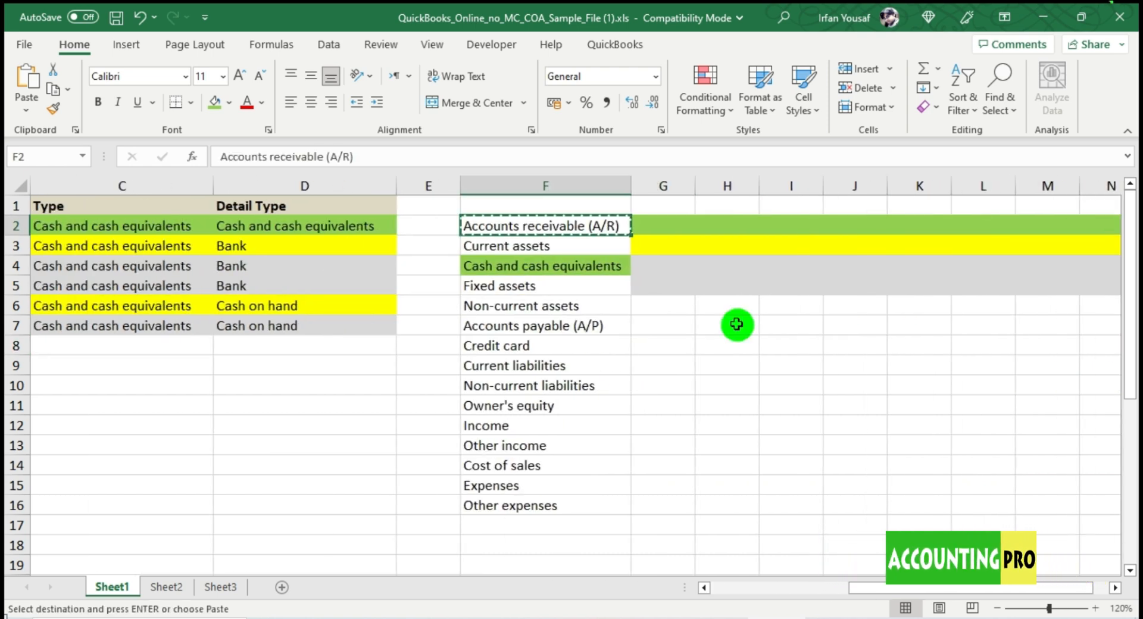
click(166, 348)
key(ctrl+v)
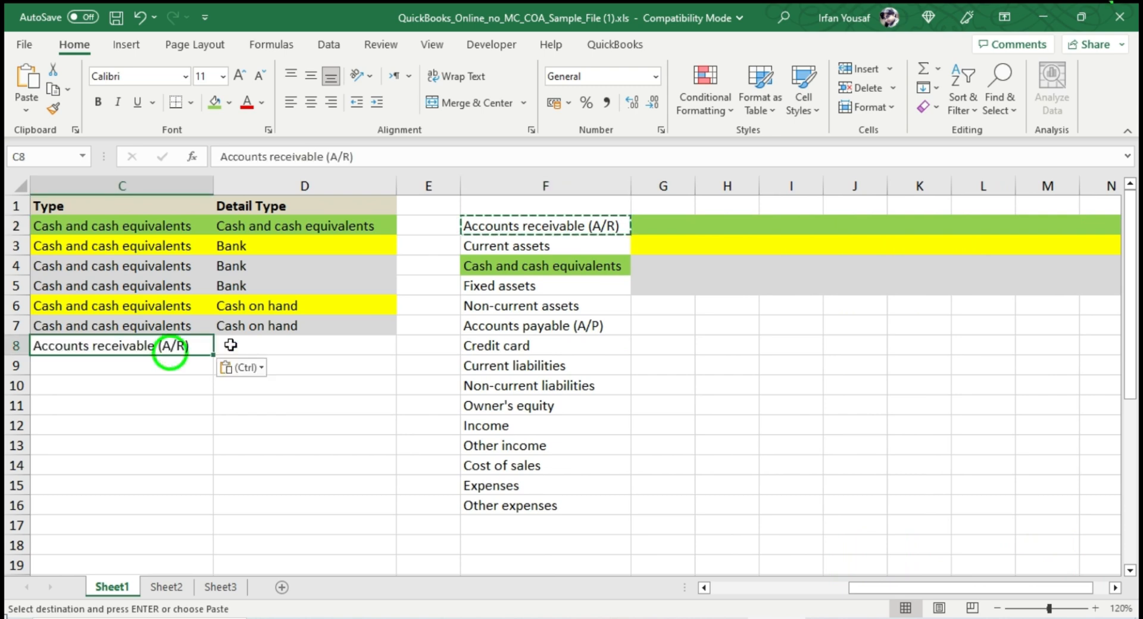
Remove the grey fill from the Accounts Receivables cell B8 and select the Detail Type cell D8
key(Left)
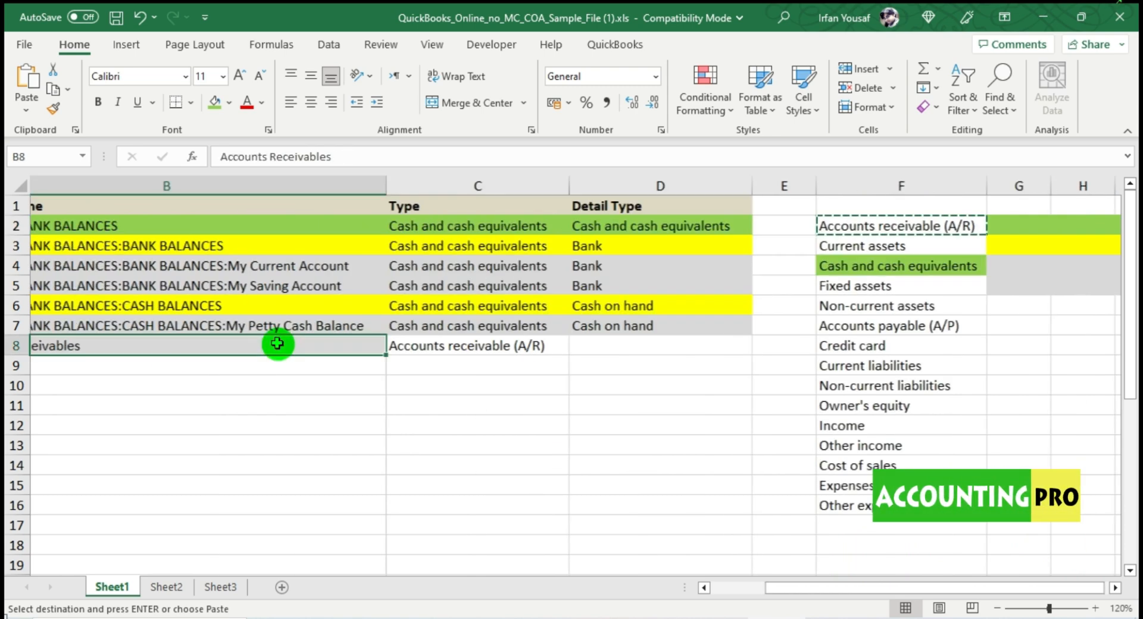
key(Right)
key(Right)
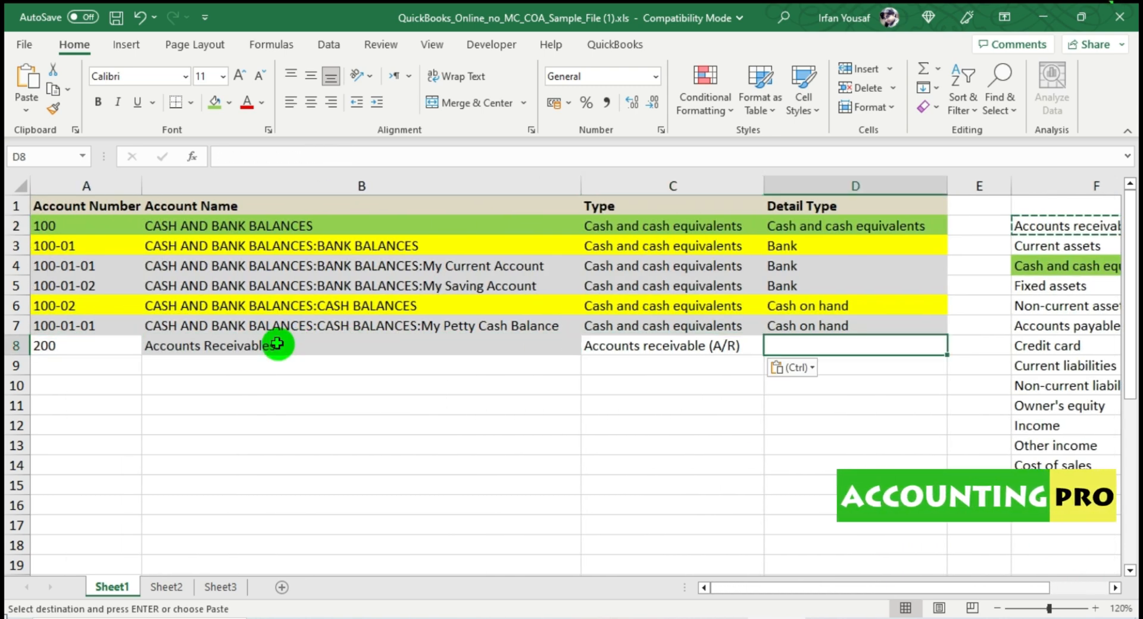
click(277, 344)
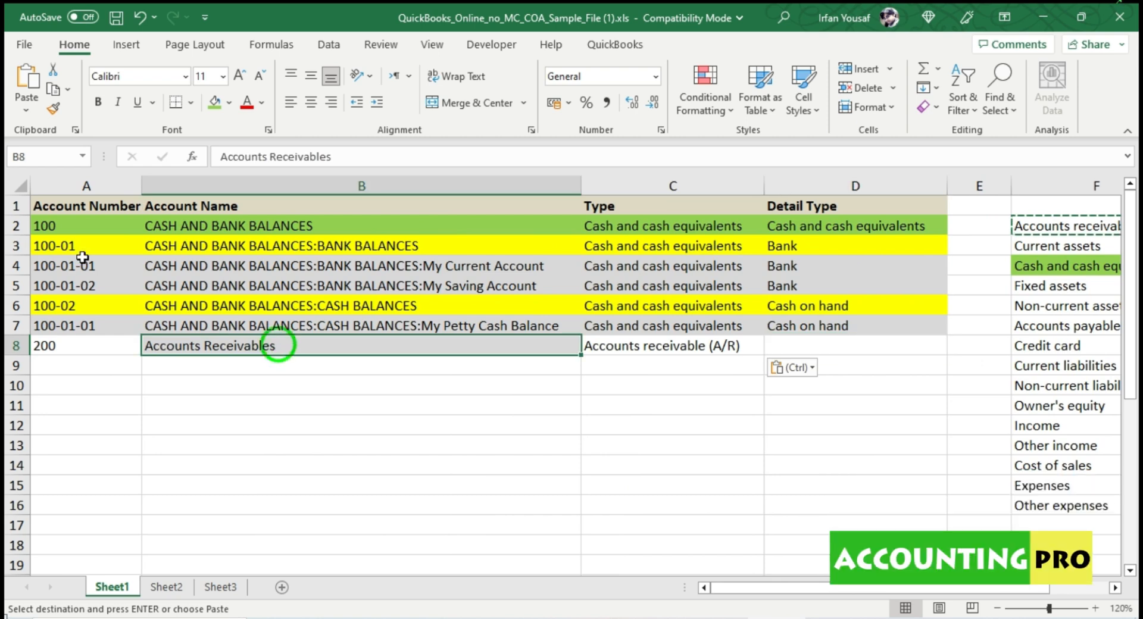
click(230, 101)
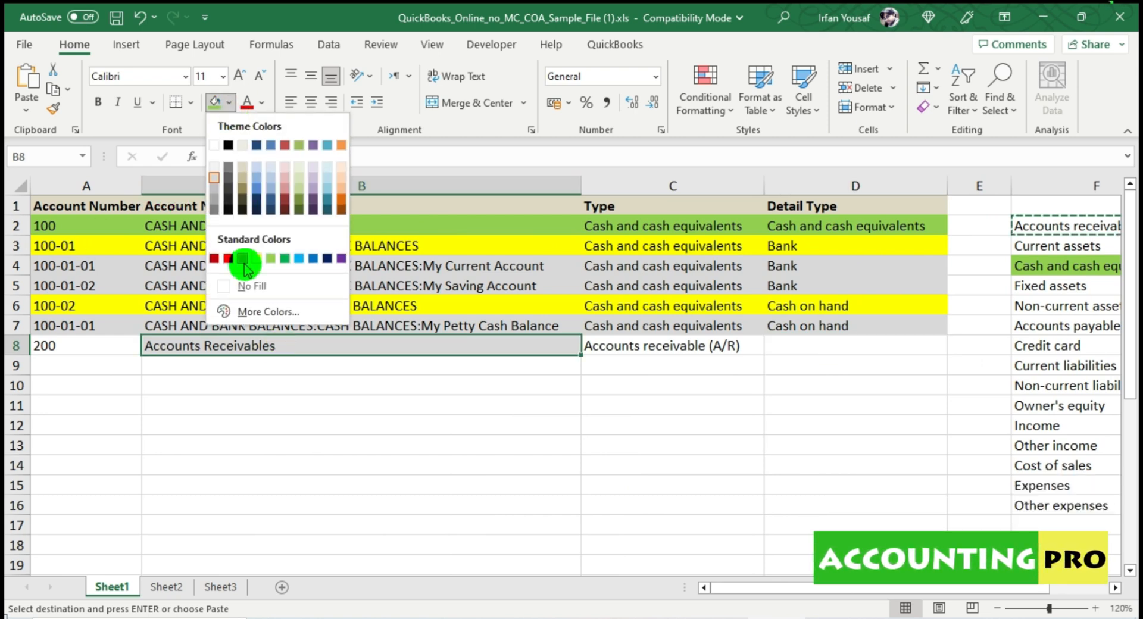
click(383, 476)
click(780, 347)
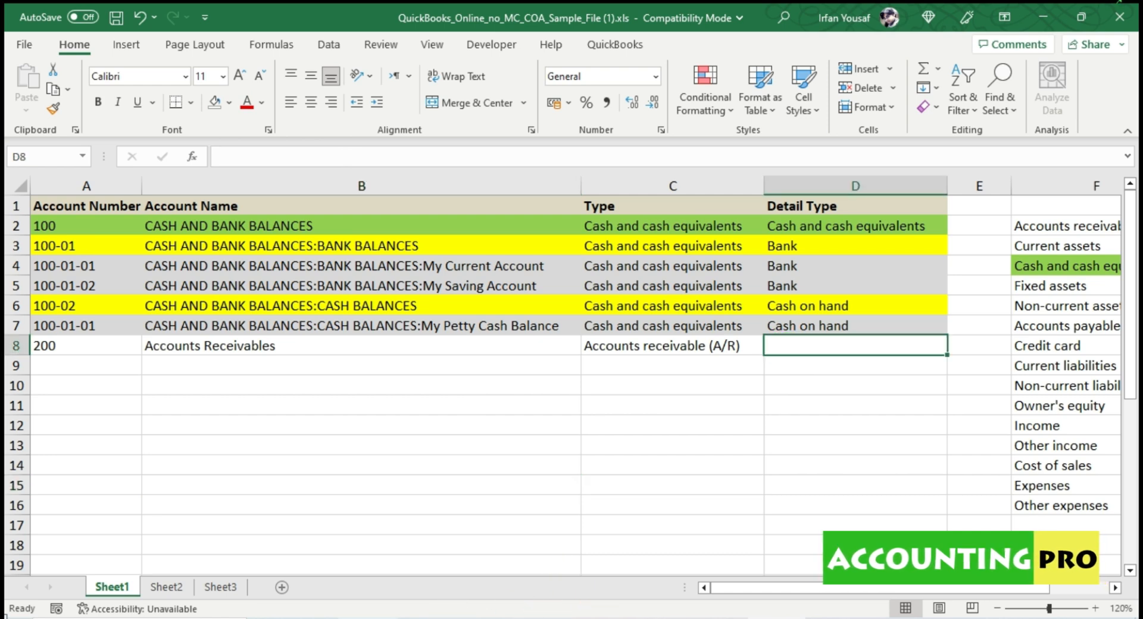
Switch to QuickBooks Online in the browser, set the new account's type to Accounts receivable (A/R) and list its detail types
click(513, 618)
click(229, 194)
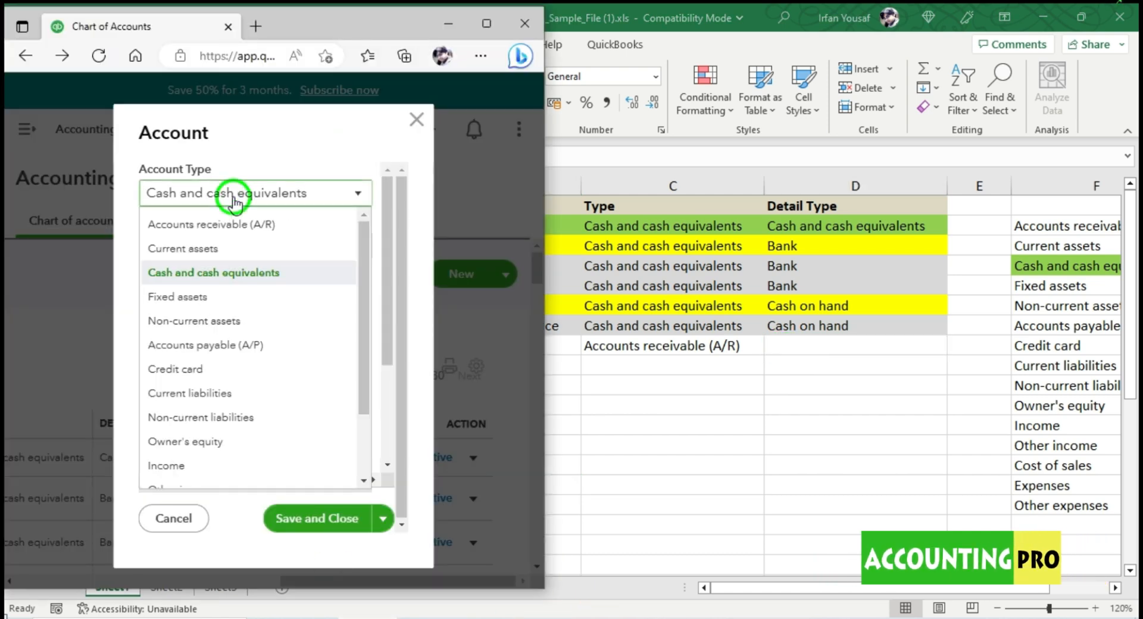
click(219, 226)
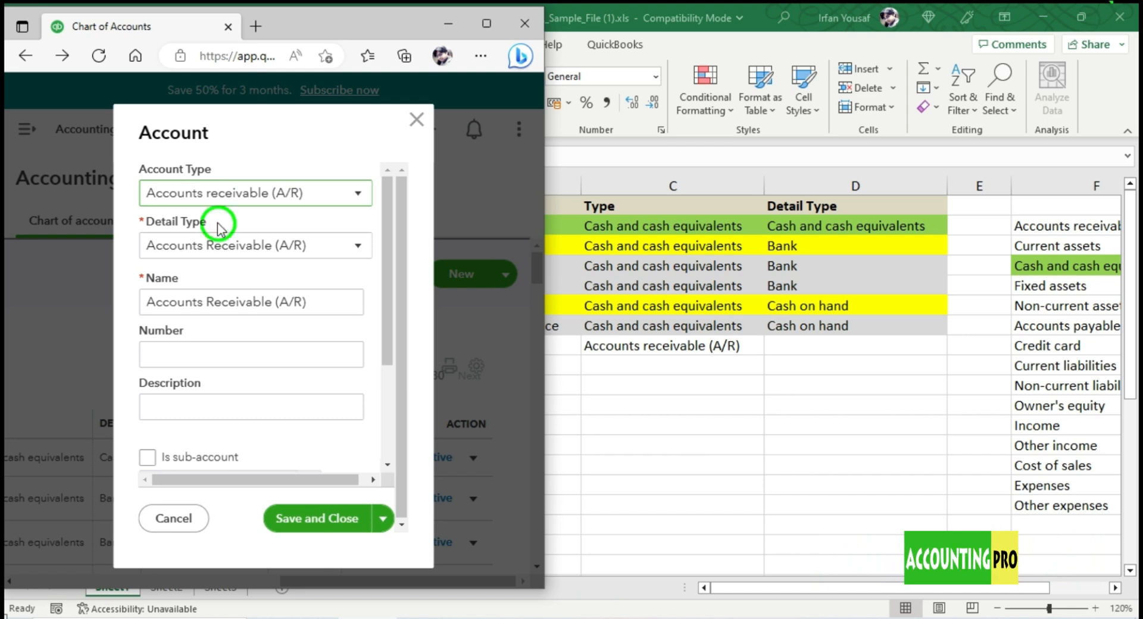
click(360, 245)
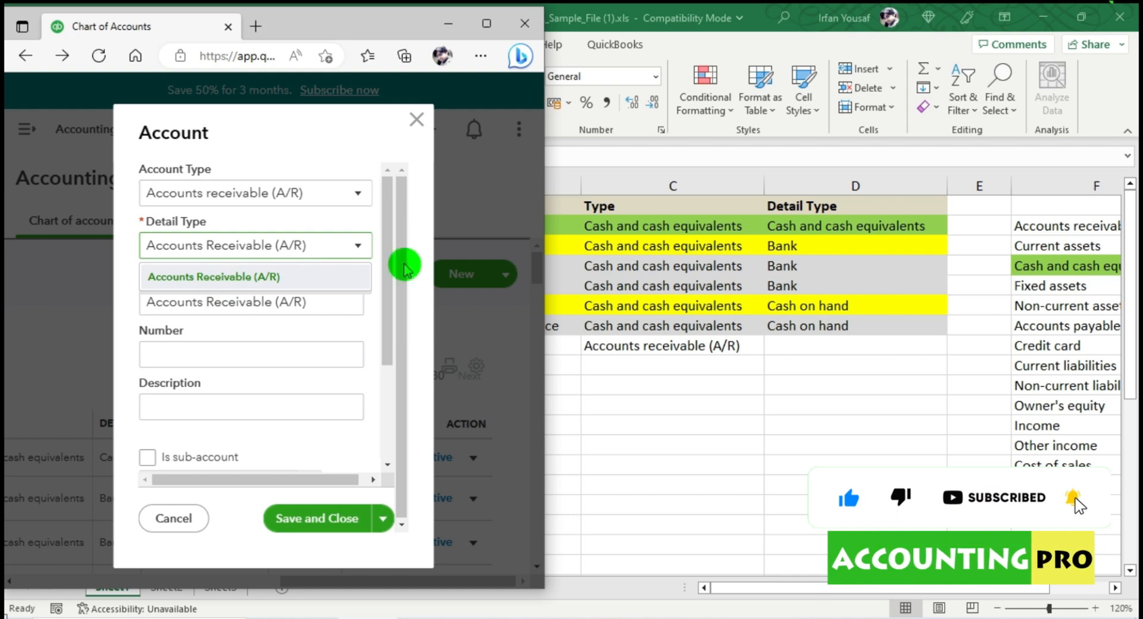
Back in the Excel sheet, copy the Accounts receivable (A/R) type from C8 into the Detail Type cell D8
click(827, 345)
click(711, 343)
key(ctrl+c)
click(798, 347)
key(ctrl+v)
click(637, 422)
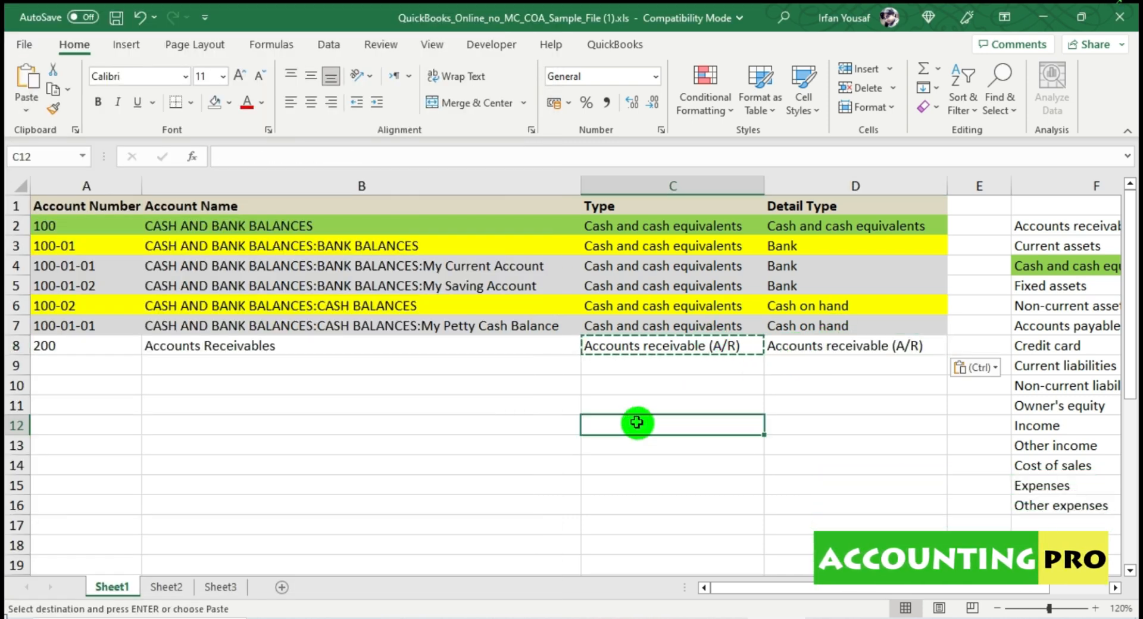
key(Escape)
Mark the Accounts receivable (A/R) entry F2 in the account type list as done with a green fill
click(1079, 228)
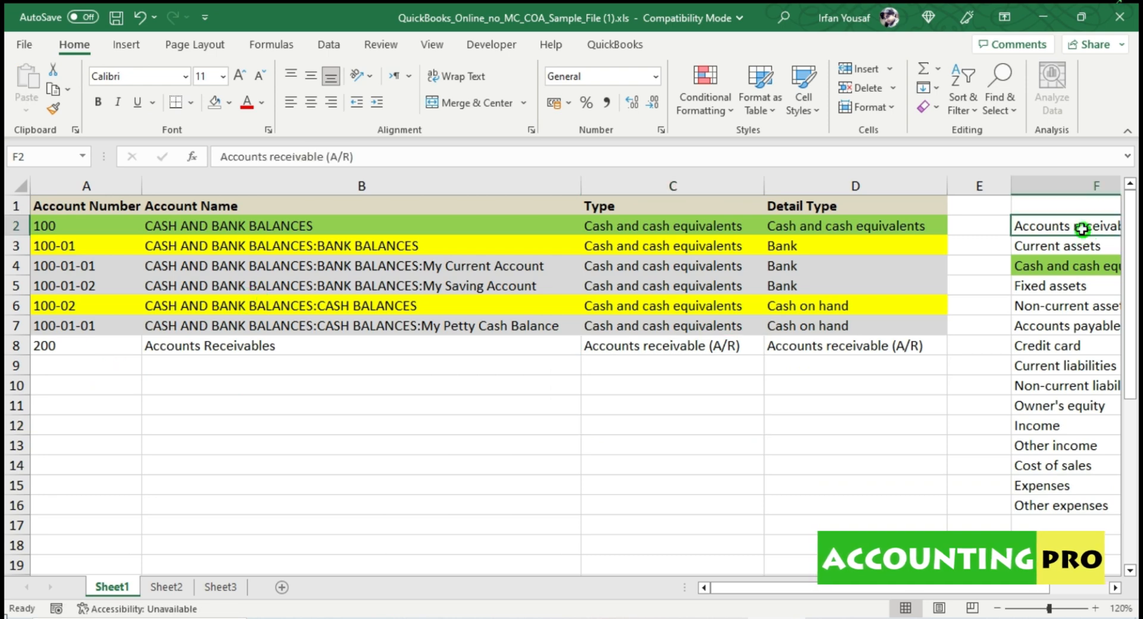
scroll(1084, 225, right, 3)
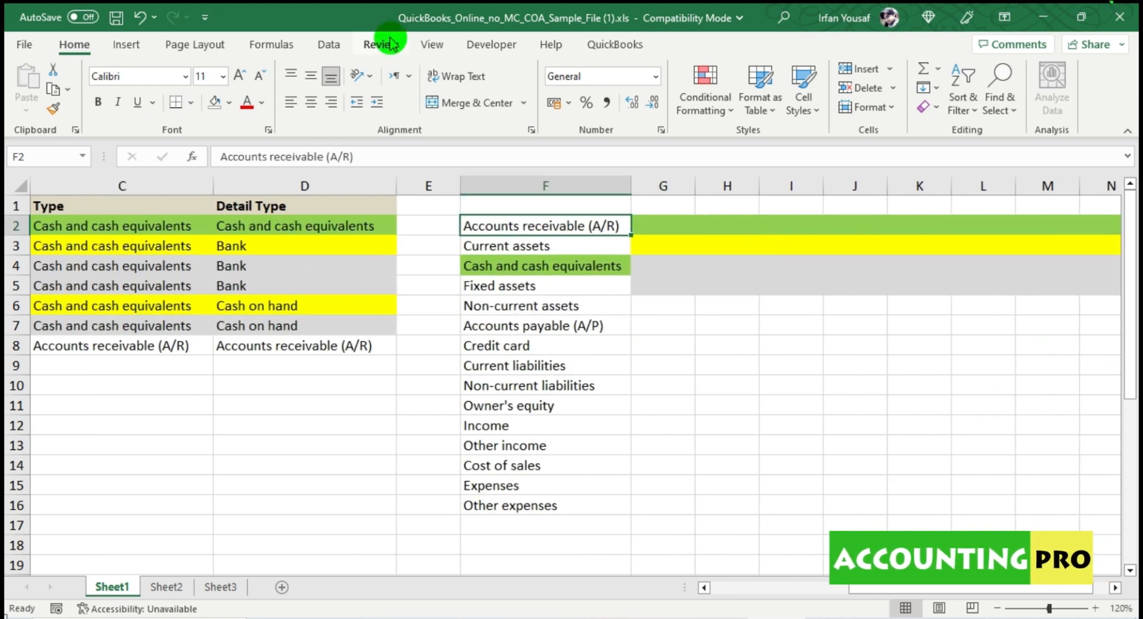
click(229, 102)
click(272, 260)
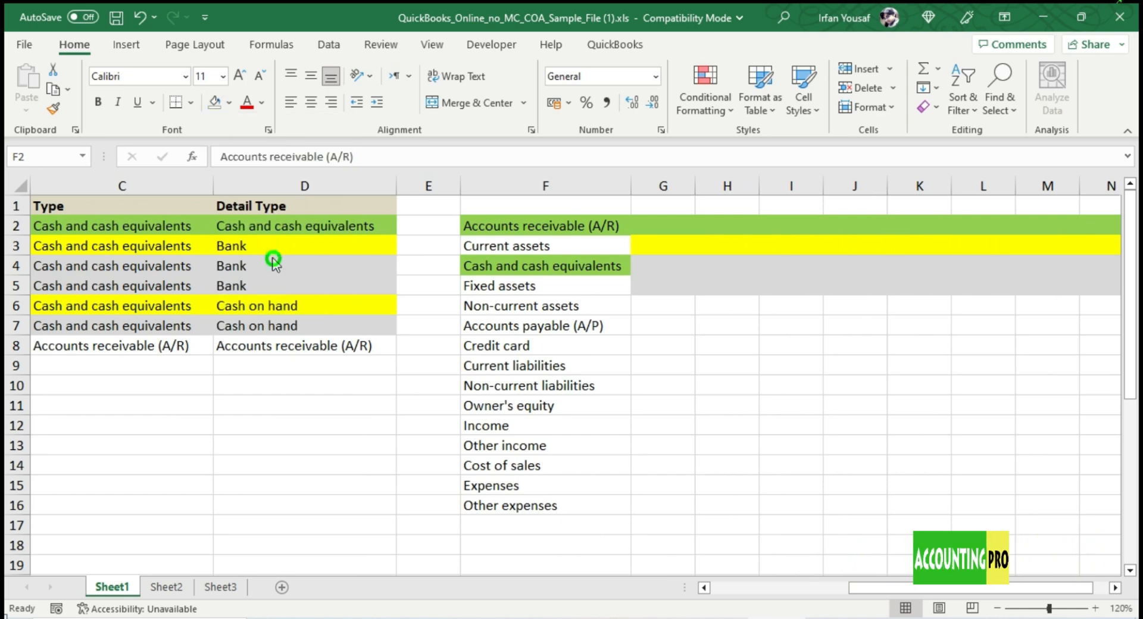
click(573, 245)
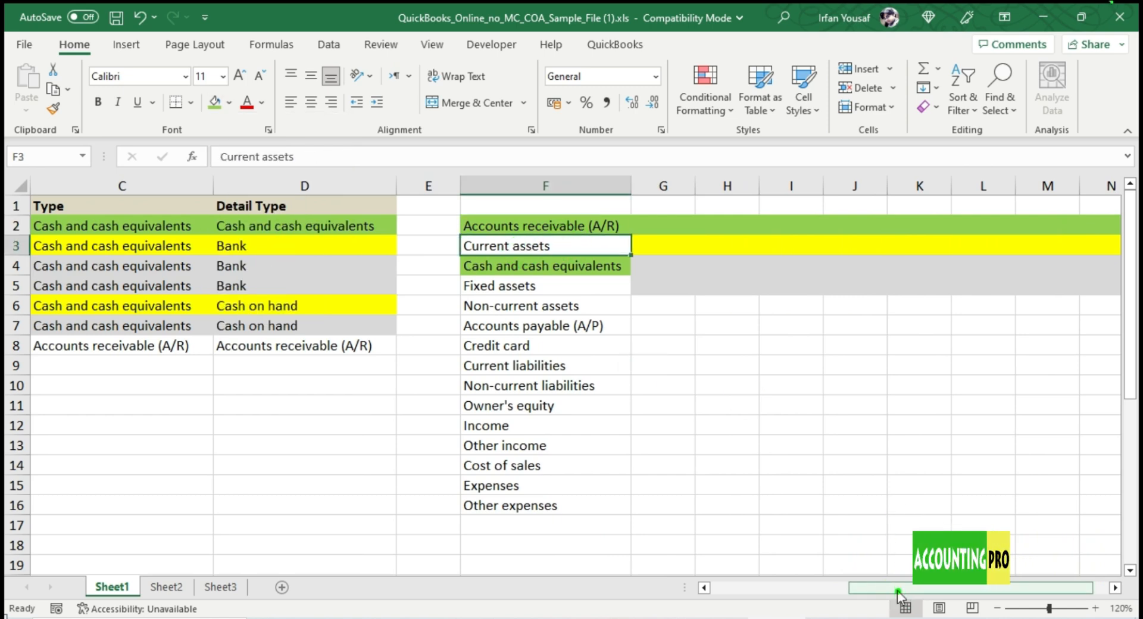
Enter account number 300 in A9 and left-align it
drag(898, 594, 684, 586)
click(94, 365)
text(300)
key(Return)
click(95, 365)
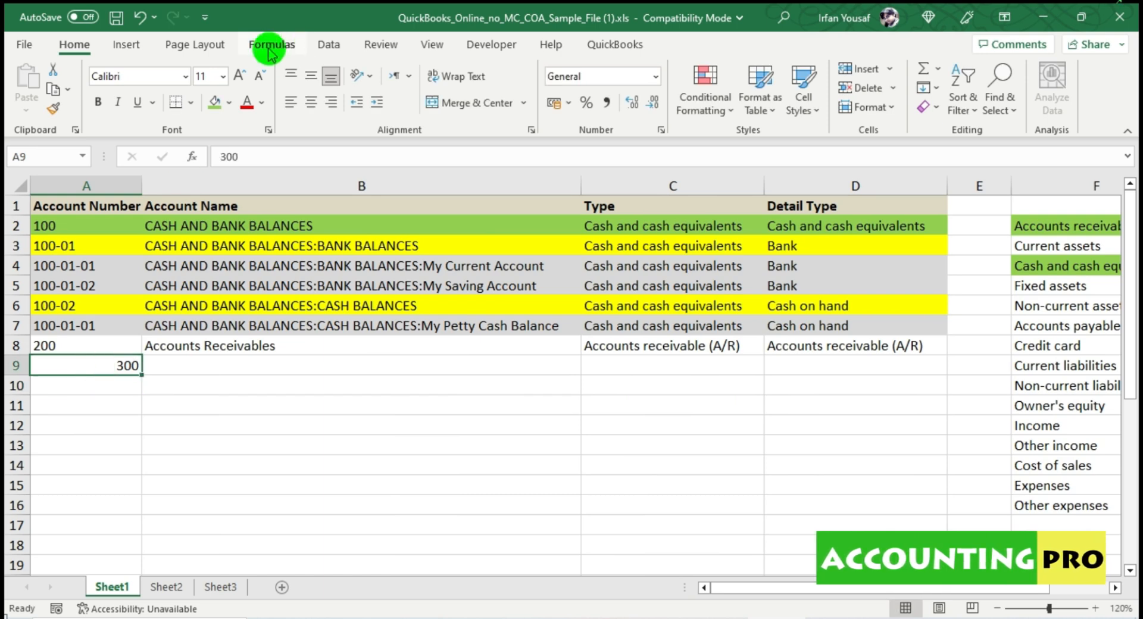
click(291, 104)
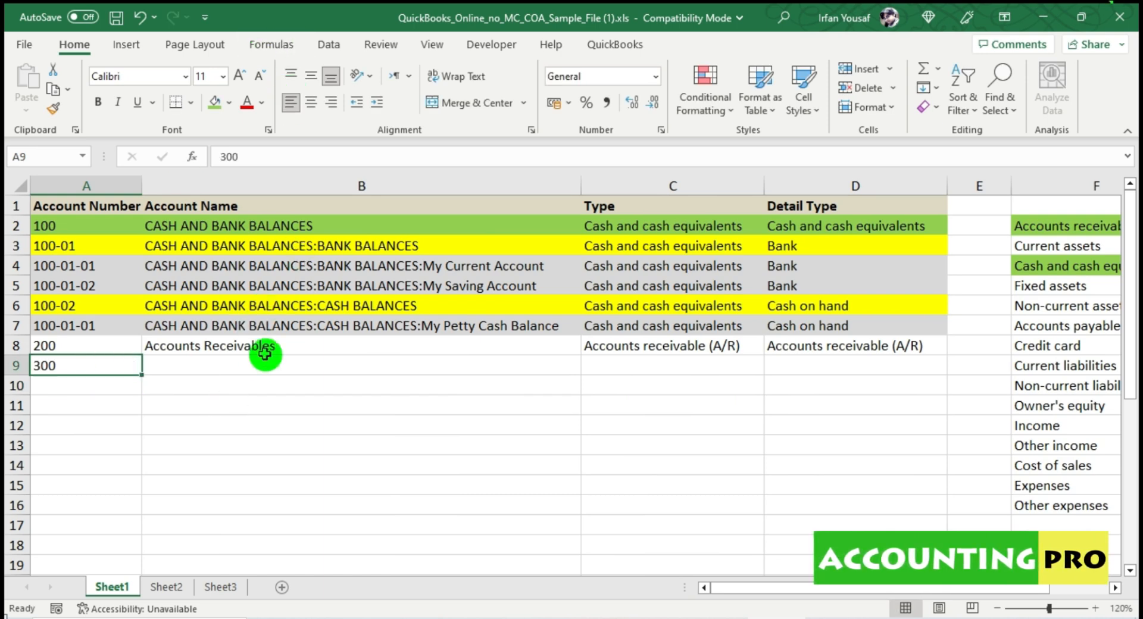
Enter CURRENT ASSETS as the account name in B9
click(254, 369)
text(CURRENT AS)
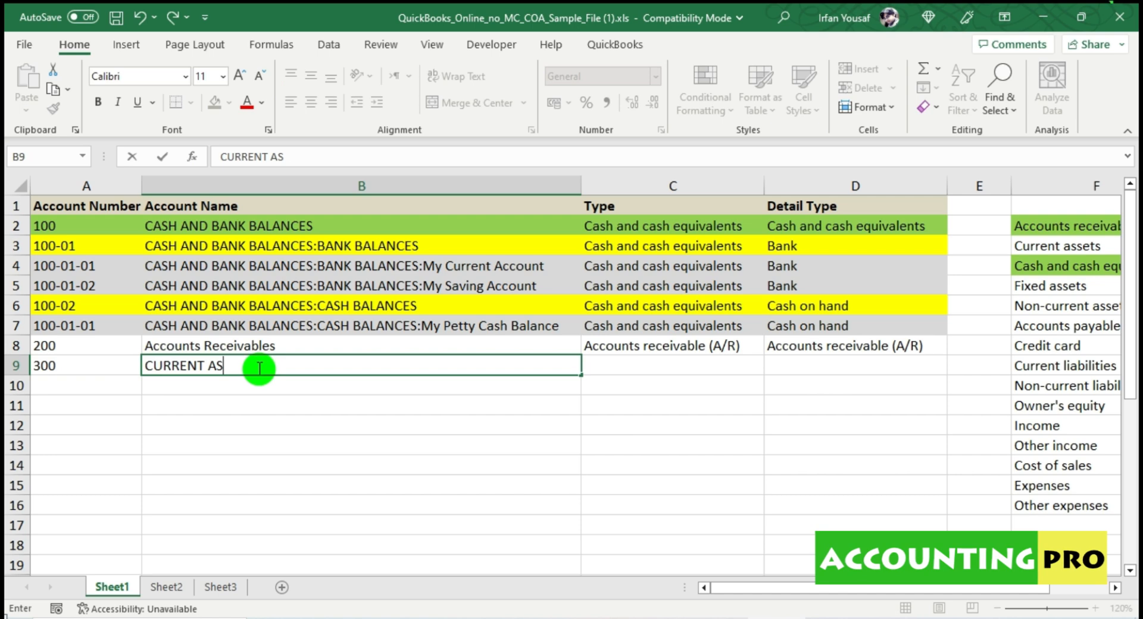
text(SETS)
key(Return)
Enter Current assets as the account type in C9
key(Up)
key(Right)
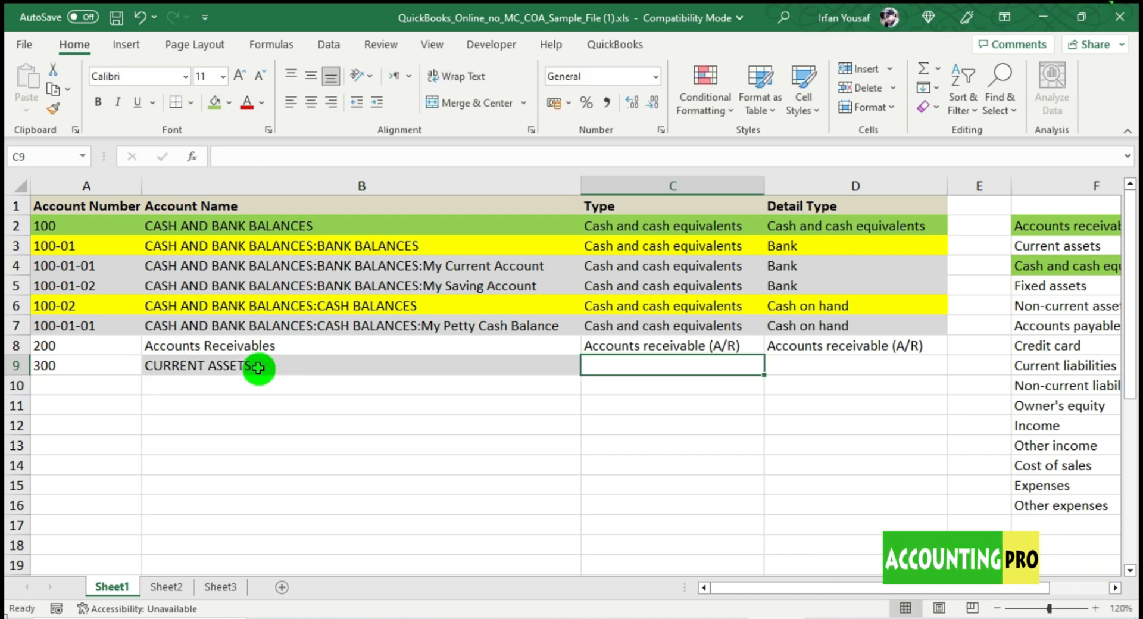
text(Cu)
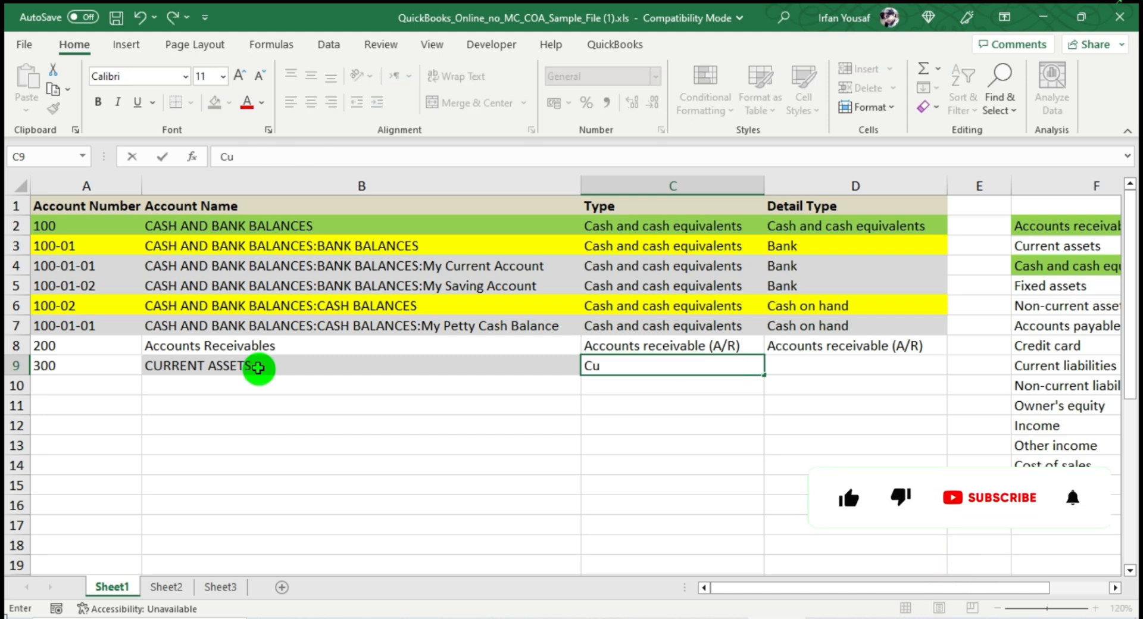
text(rrent ass)
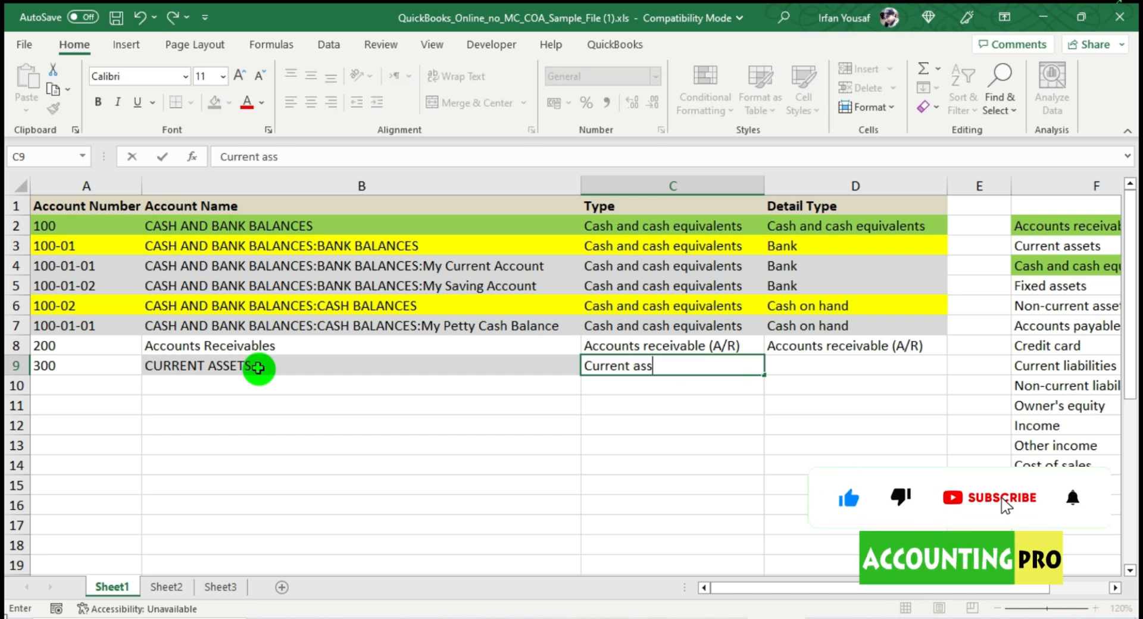
text(ets)
key(Return)
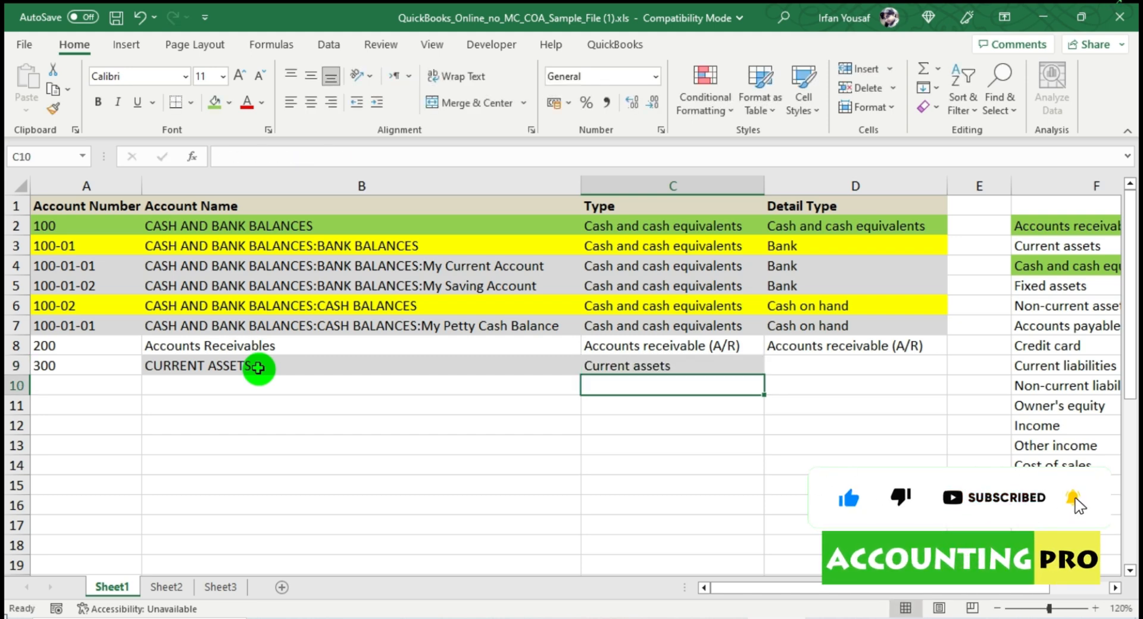
Copy the green formatting of the main account row A2:D2 onto the CURRENT ASSETS row A9:D9
drag(38, 367, 713, 377)
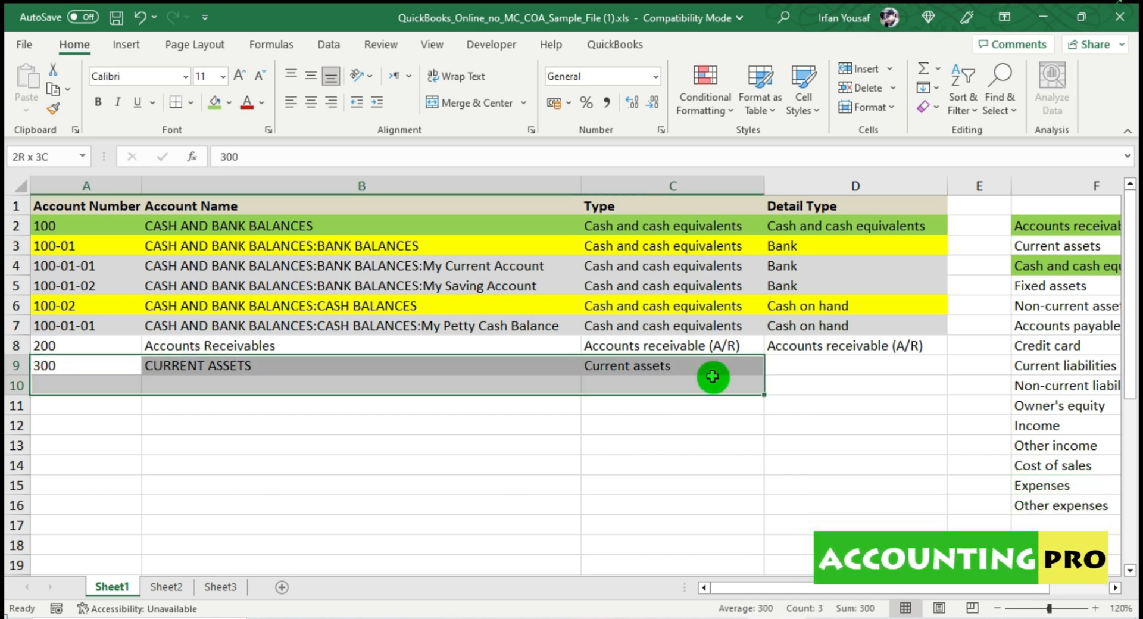
mouse_move(102, 225)
mouse_down()
mouse_move(784, 238)
mouse_move(850, 224)
mouse_up()
click(53, 108)
drag(81, 367, 863, 365)
click(671, 459)
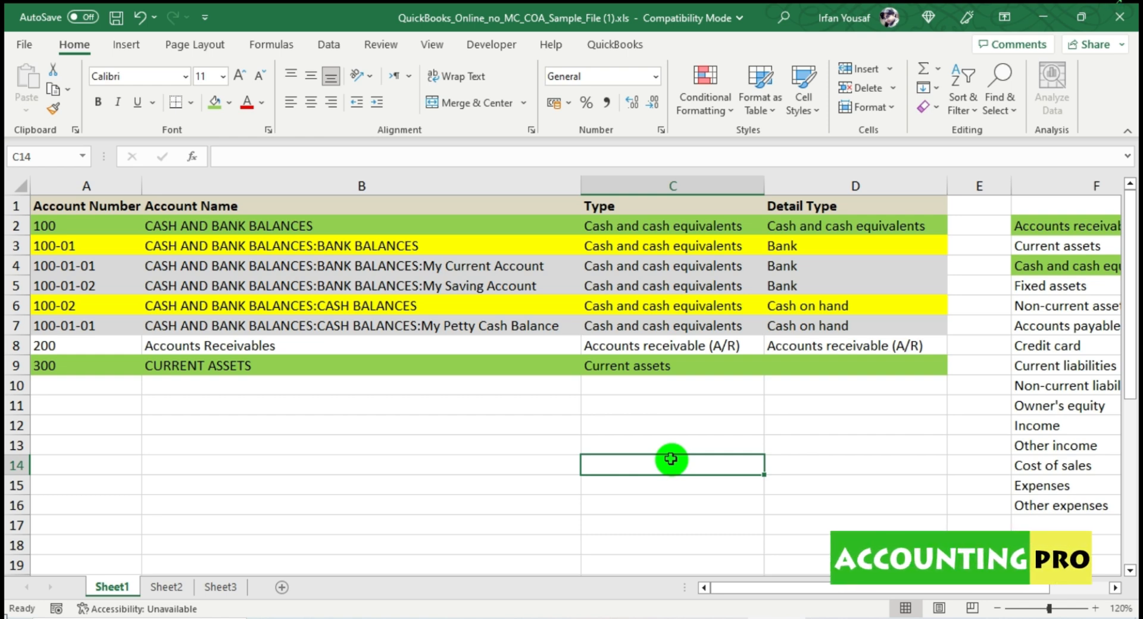
Add sub-account number 300-01 in A10 with the name Inventory / Stock in Hand in B10
click(65, 385)
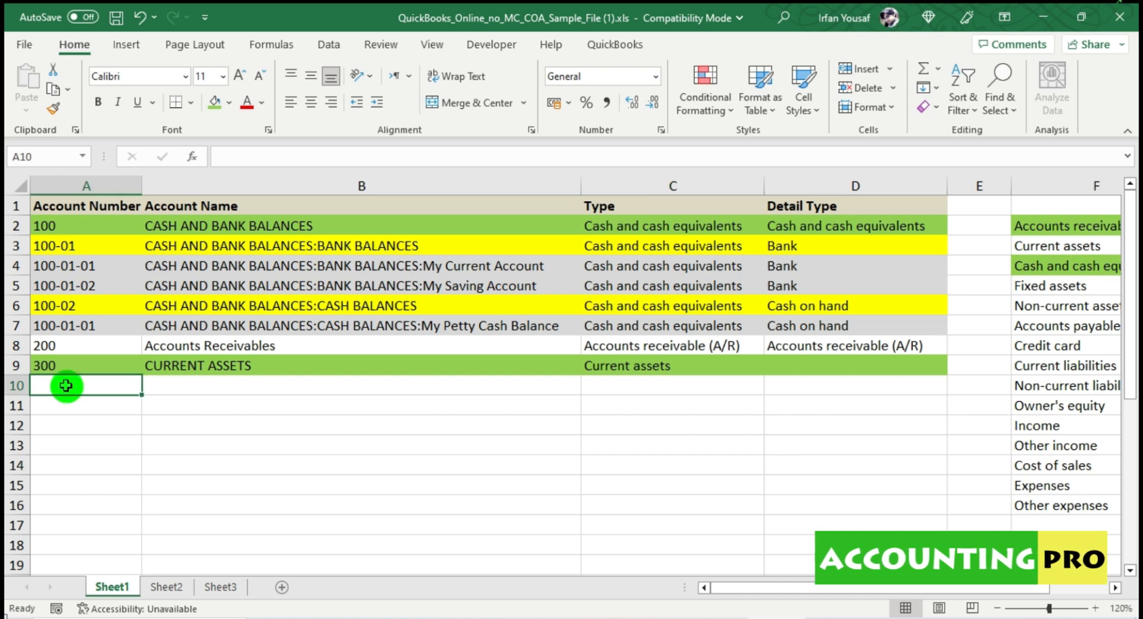
text(300-01)
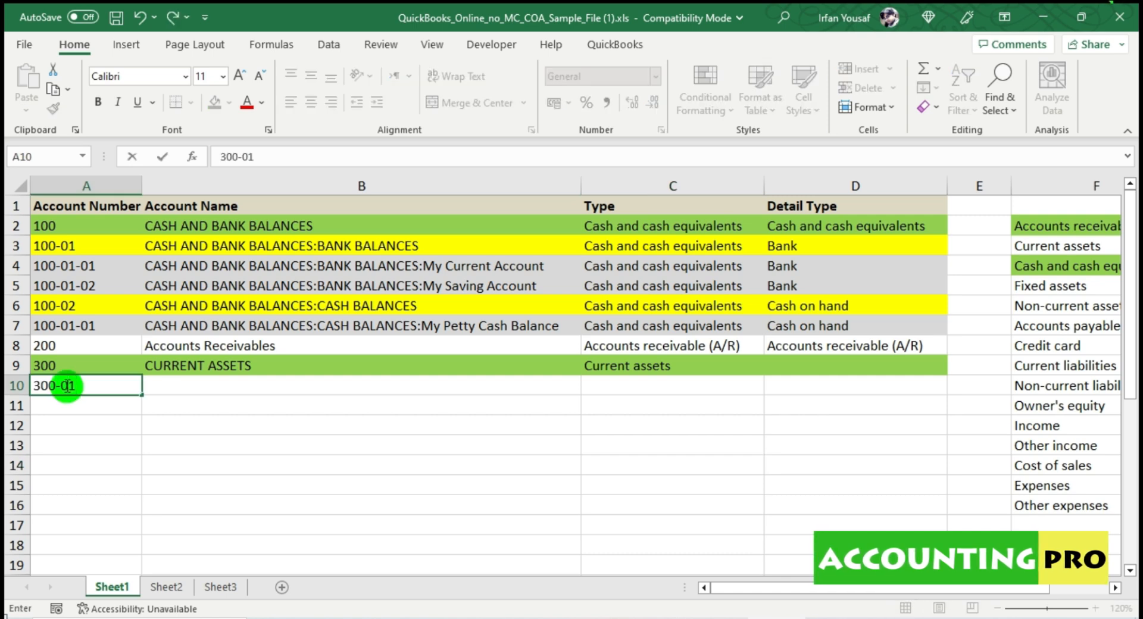
click(267, 390)
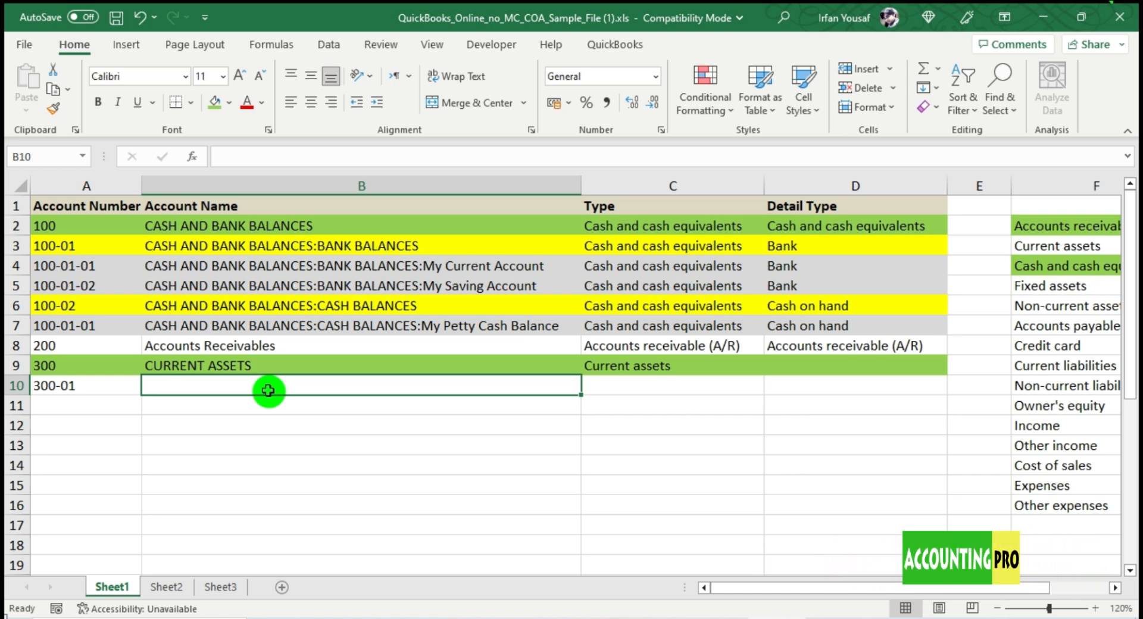
text(Inventory )
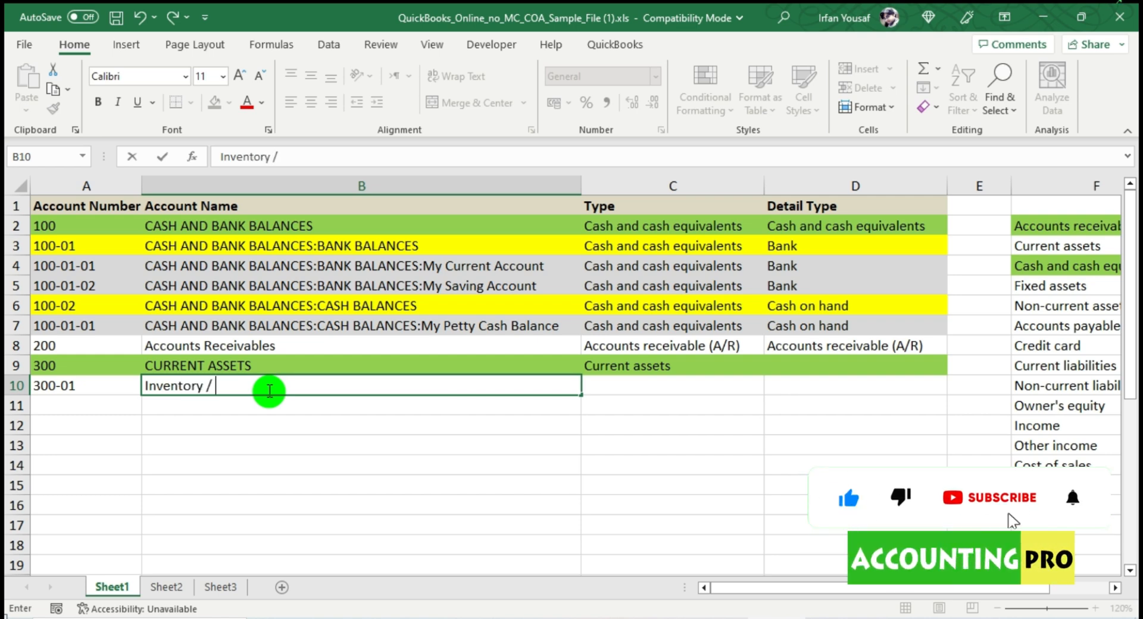
text(/ Stock)
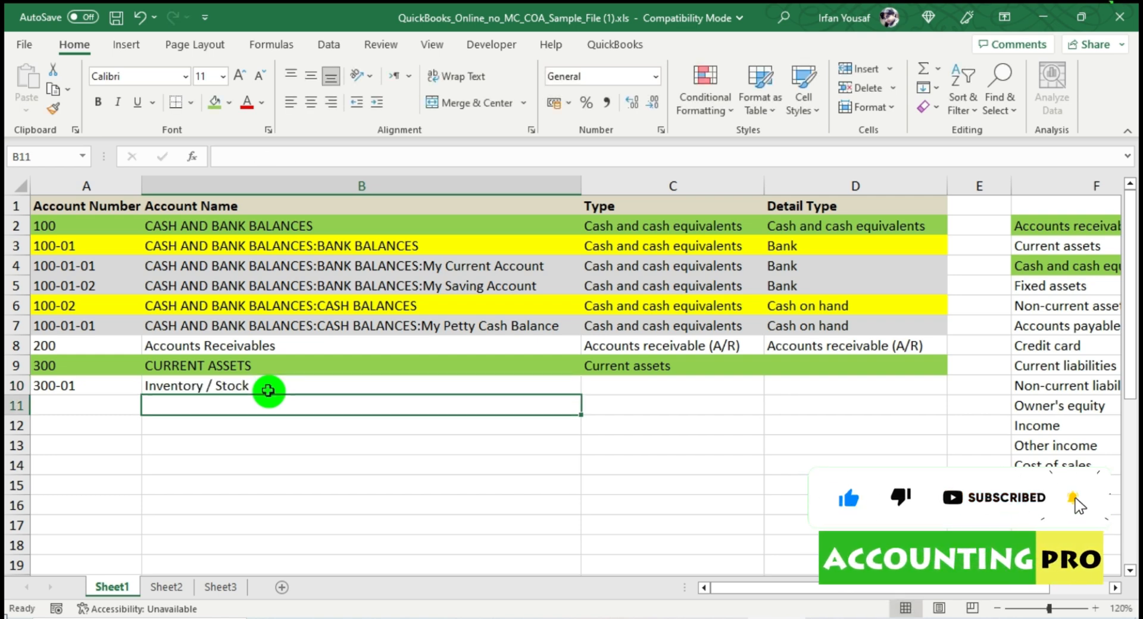
text( in H)
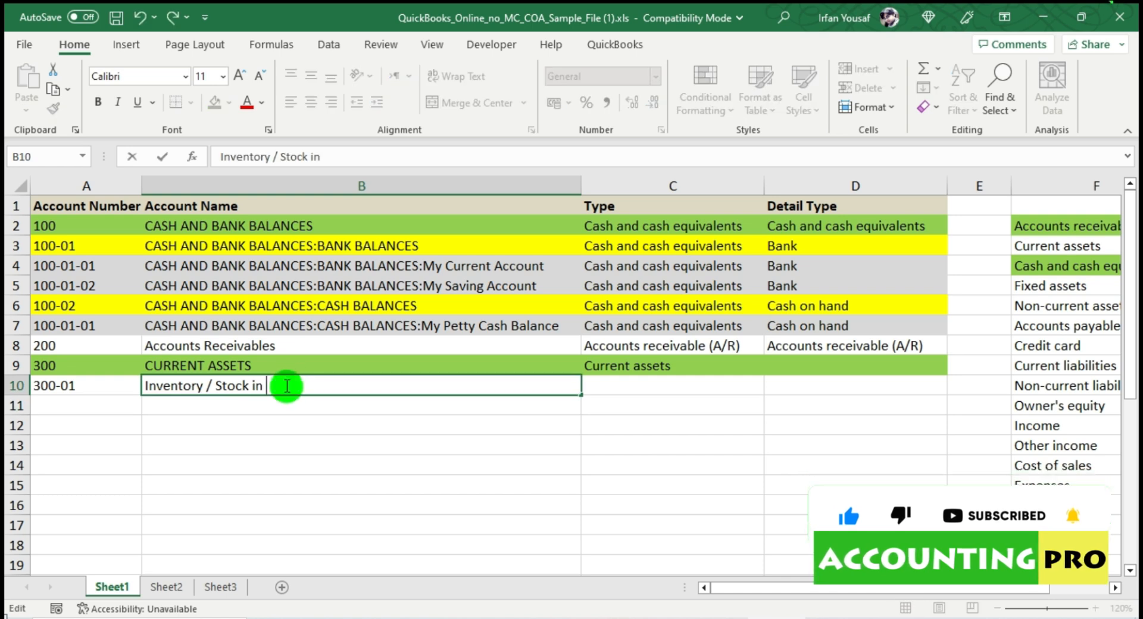
key(Return)
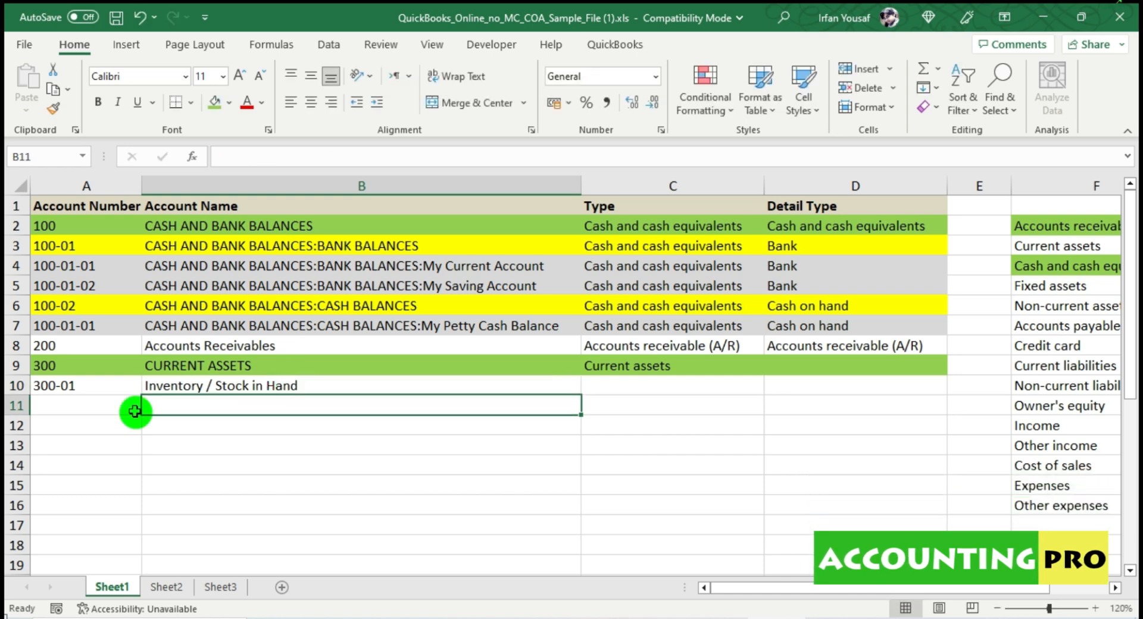
Add sub-account number 300-02 in A11 with the name Advances to Employees in B11
click(97, 405)
text(300-0)
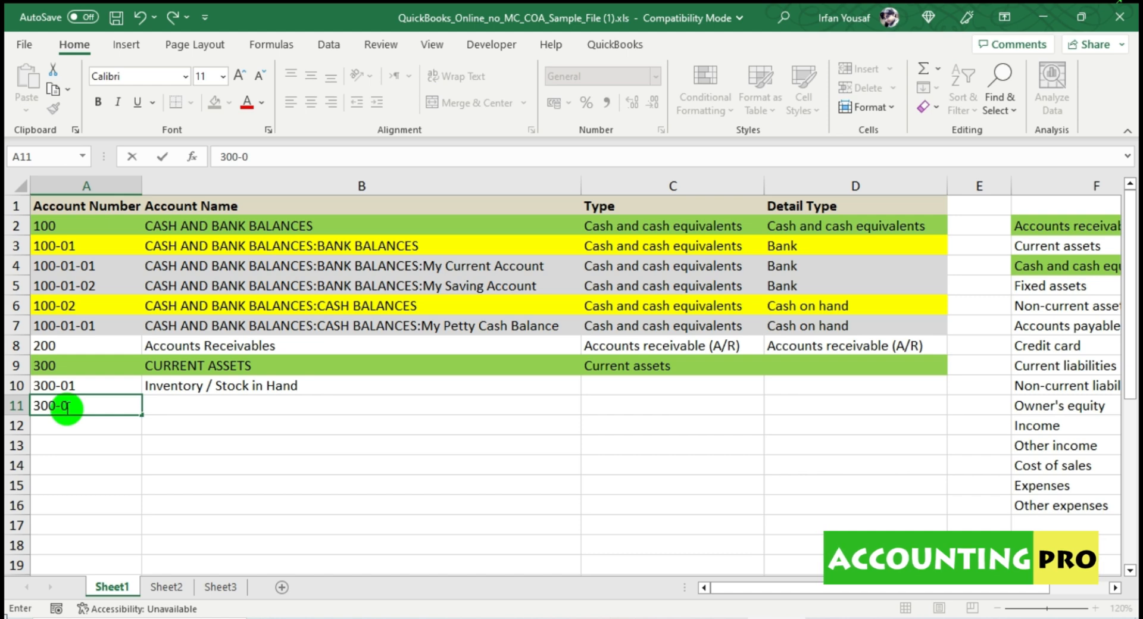
text(2)
key(Tab)
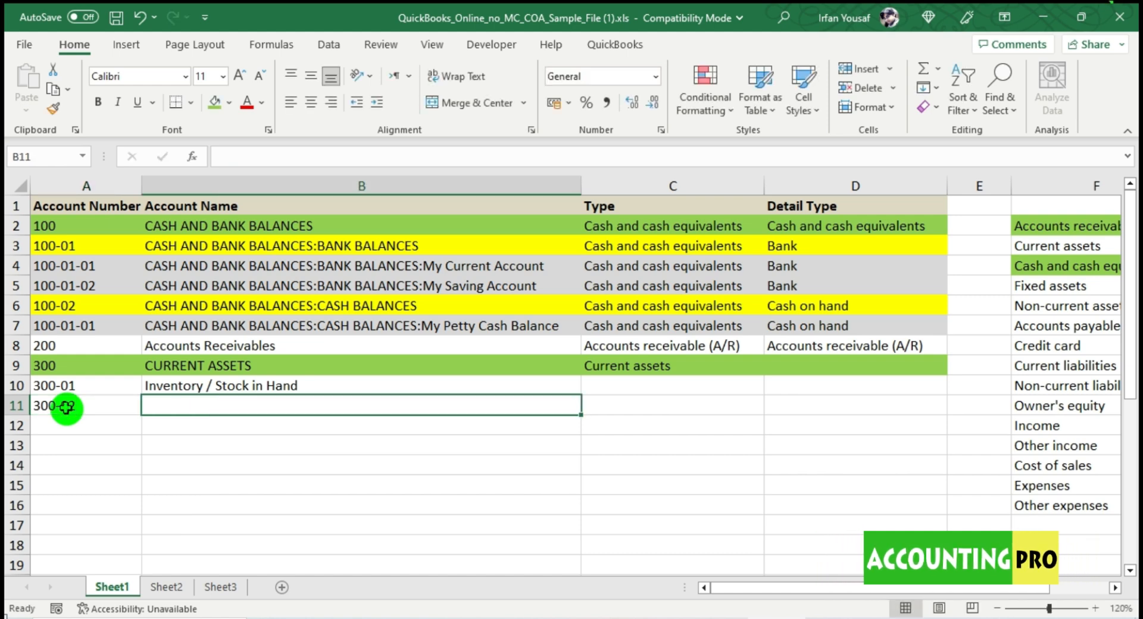
text(Ava)
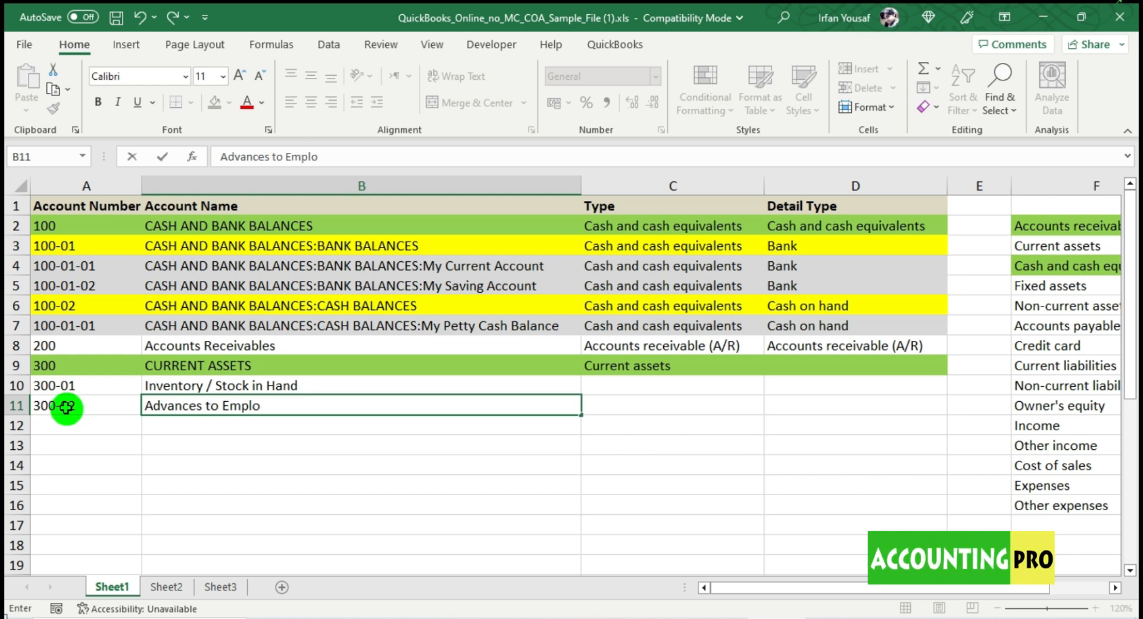
text(ances to Employees)
key(Return)
Add sub-account number 300-03 in A12 with the name Prepaid Expenses in B12
text(300-03)
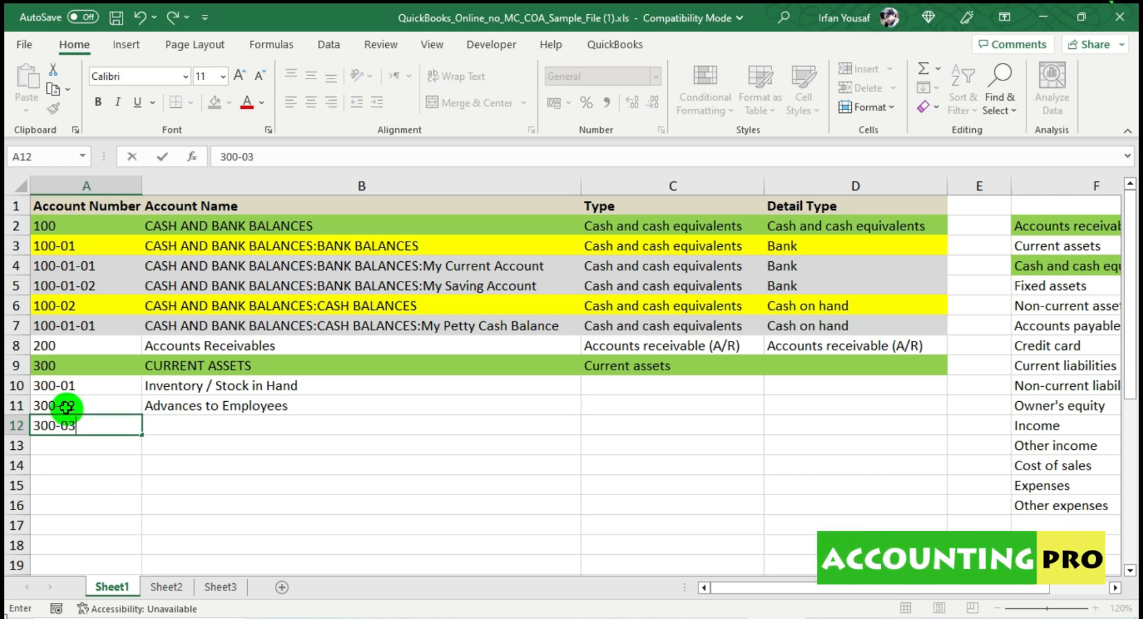
key(Tab)
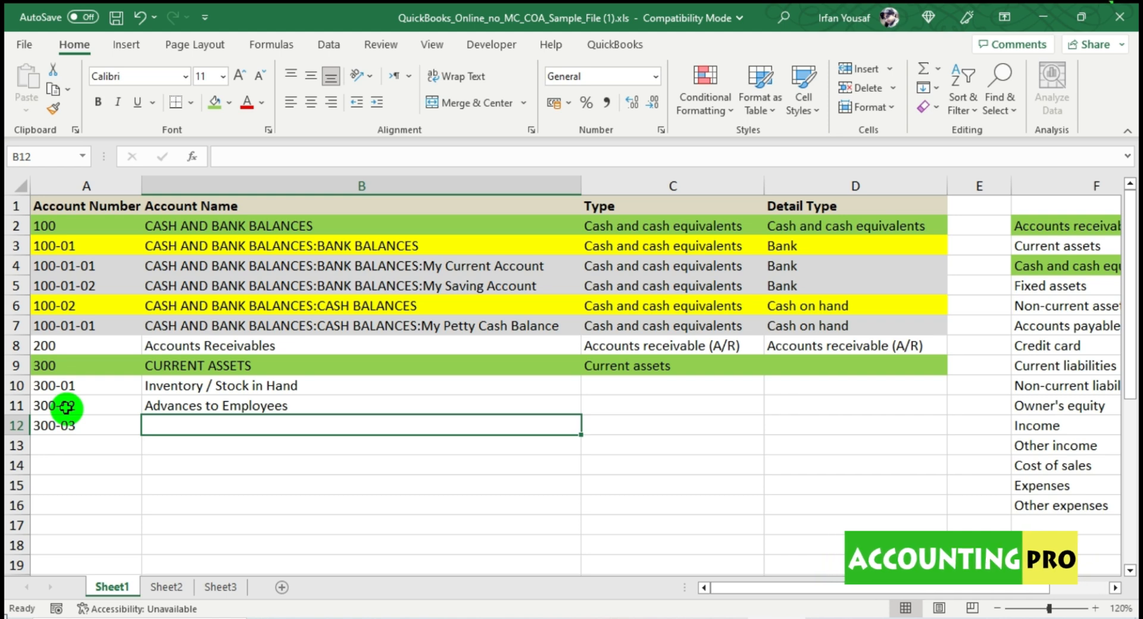
text(Prepaid Exp)
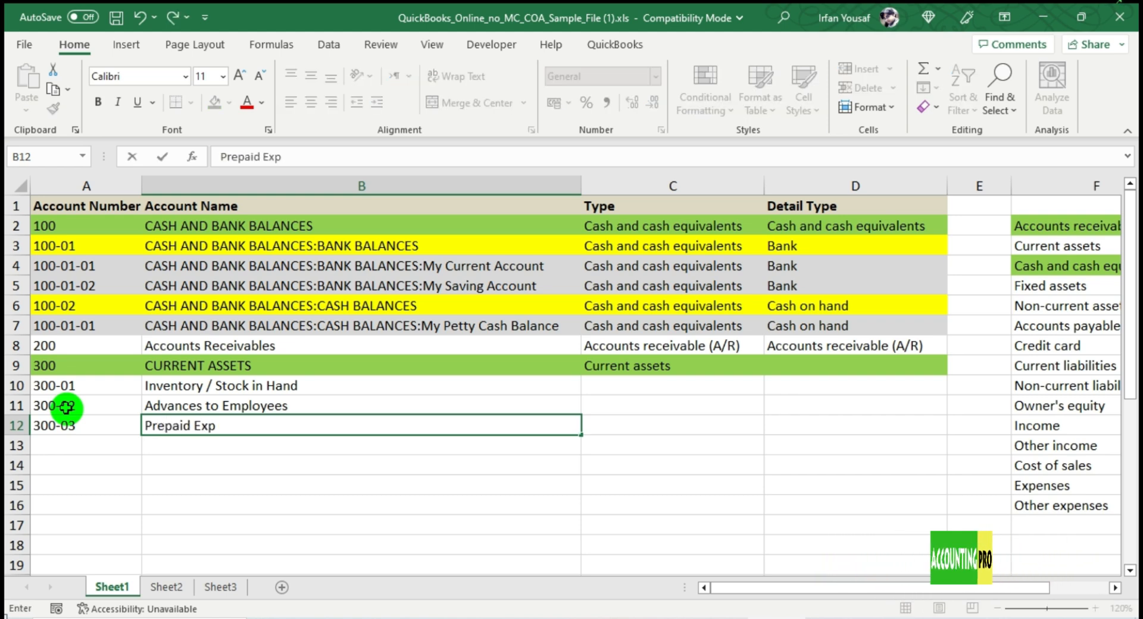
text(enses)
key(Return)
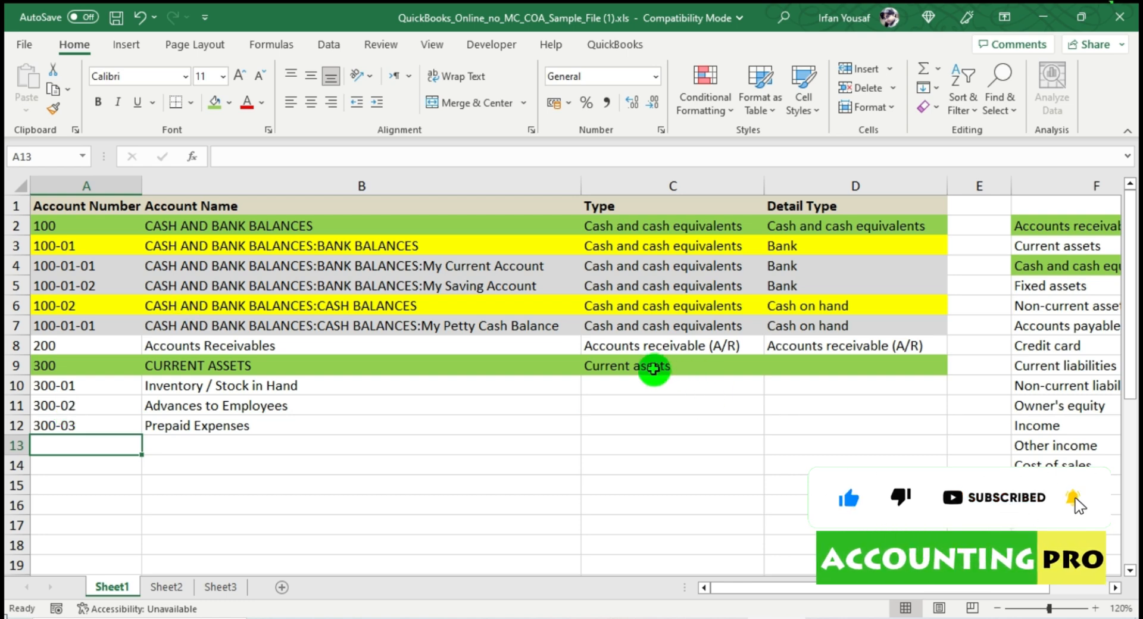
Enter Current assets as the type of the three 300-series sub-accounts in C10:C12
click(654, 369)
click(647, 384)
text(cu)
key(Return)
text(cu)
key(Return)
text(cur)
key(Return)
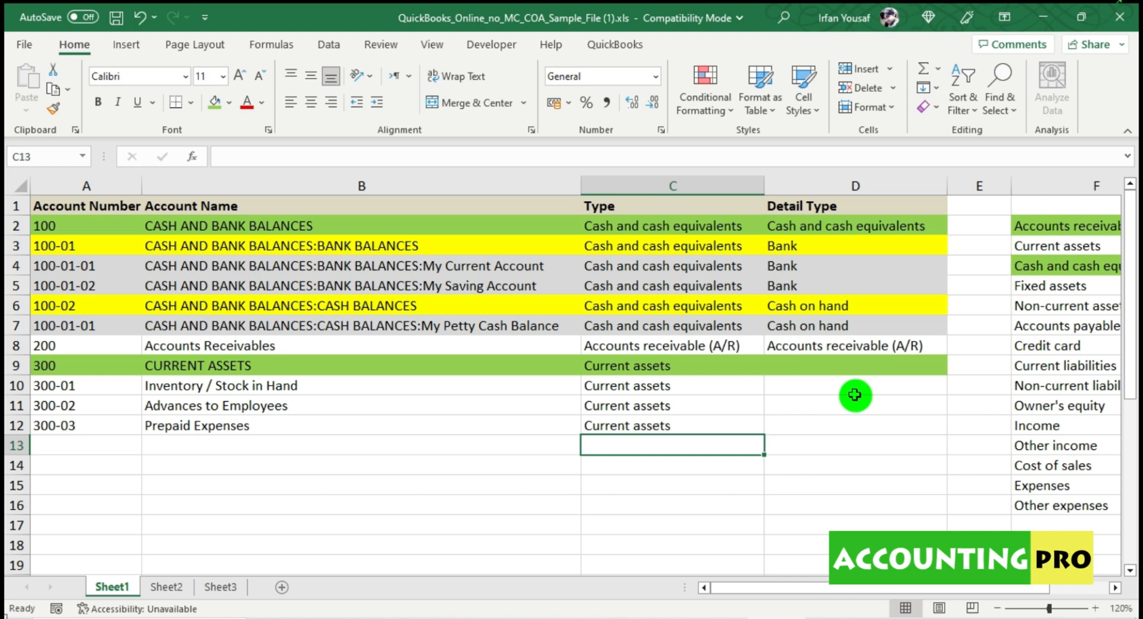
Enter Current assets as the detail type of the CURRENT ASSETS account in D9
drag(842, 385, 839, 425)
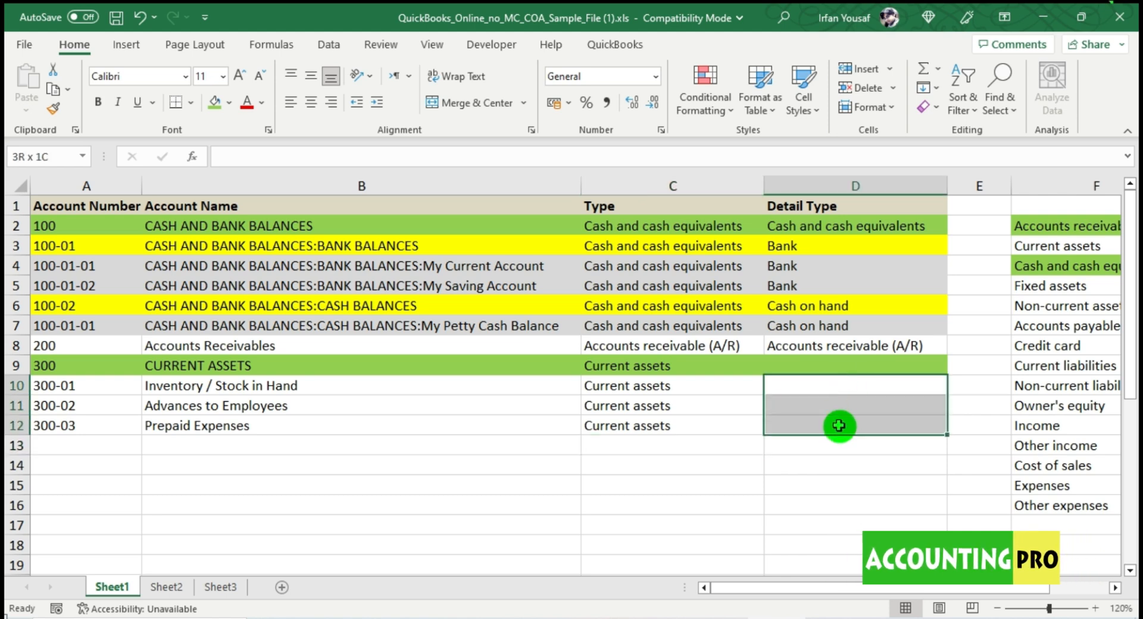
click(809, 368)
text(x)
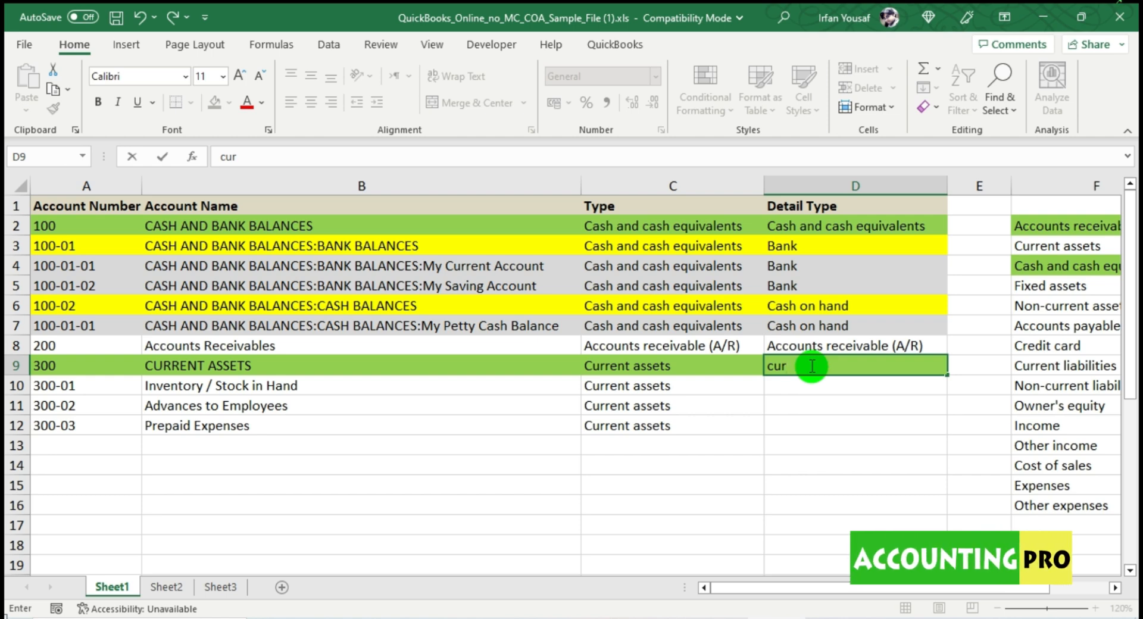
text(urrent)
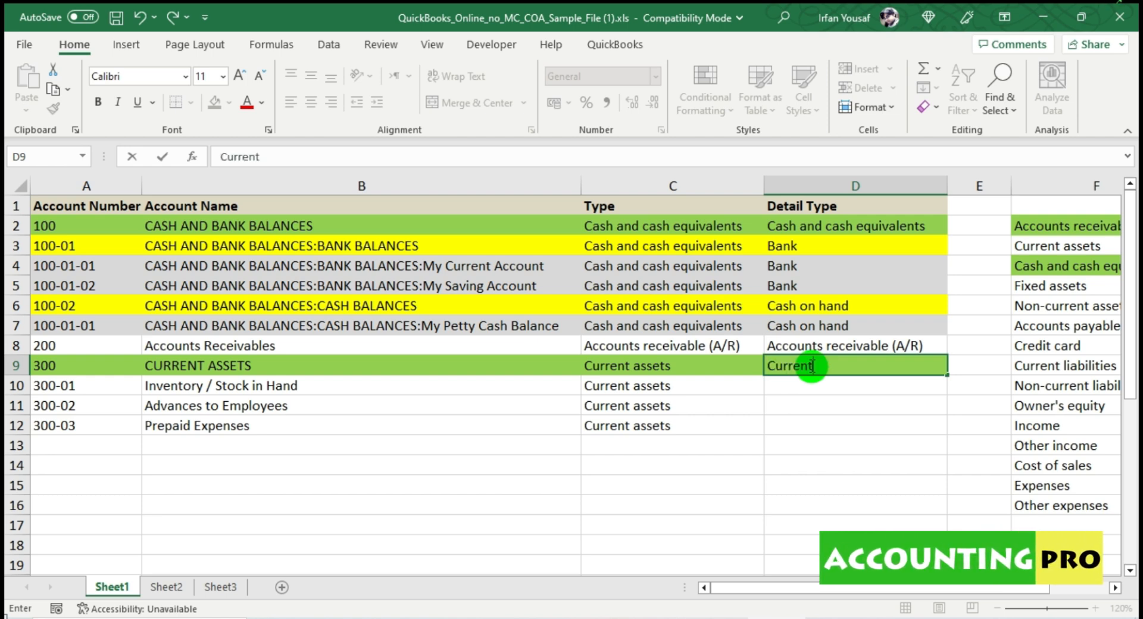
text( assets)
key(Return)
key(Down)
key(Down)
key(Up)
key(Down)
key(Down)
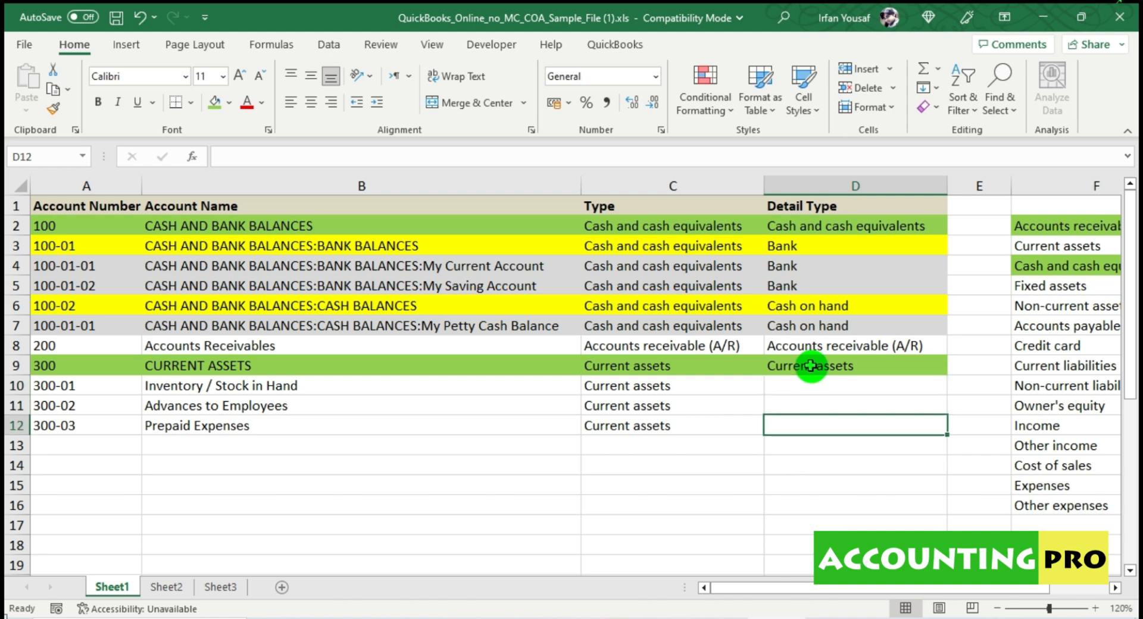
key(Up)
key(Up)
key(Up)
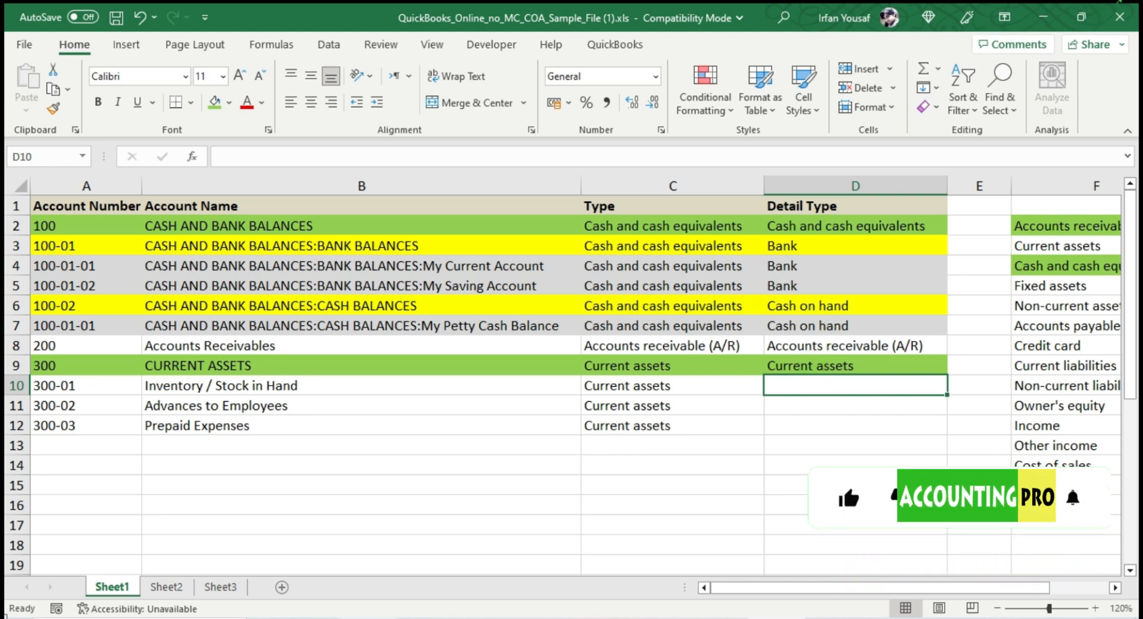
Switch to the QuickBooks Account form, set the account type to Current assets and open its list of detail types
key(alt+Tab)
click(320, 194)
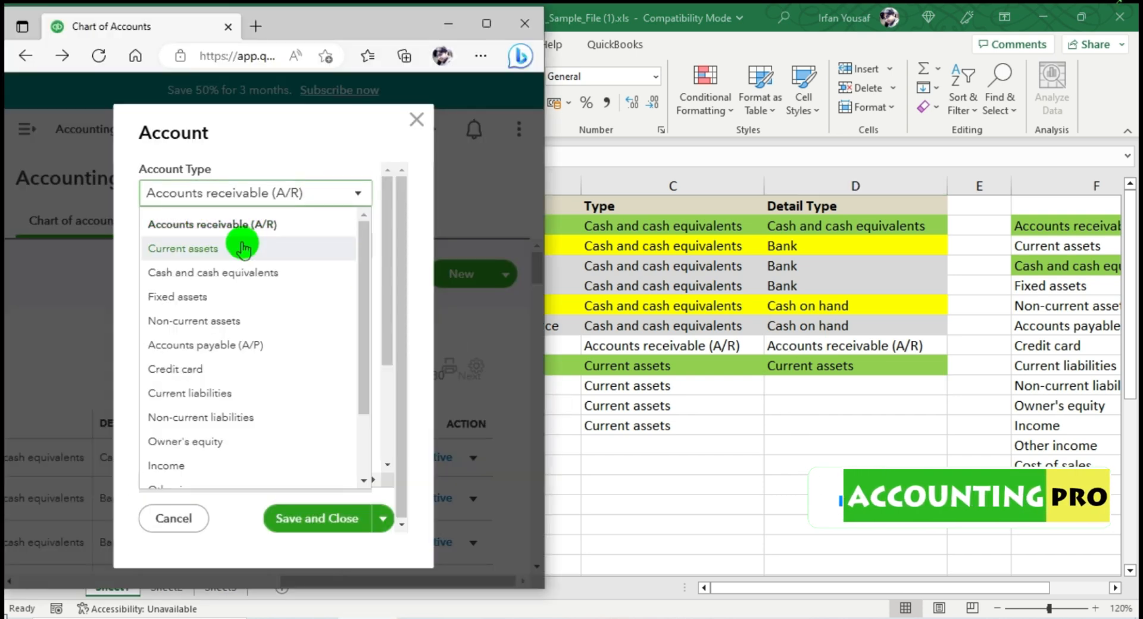
click(228, 252)
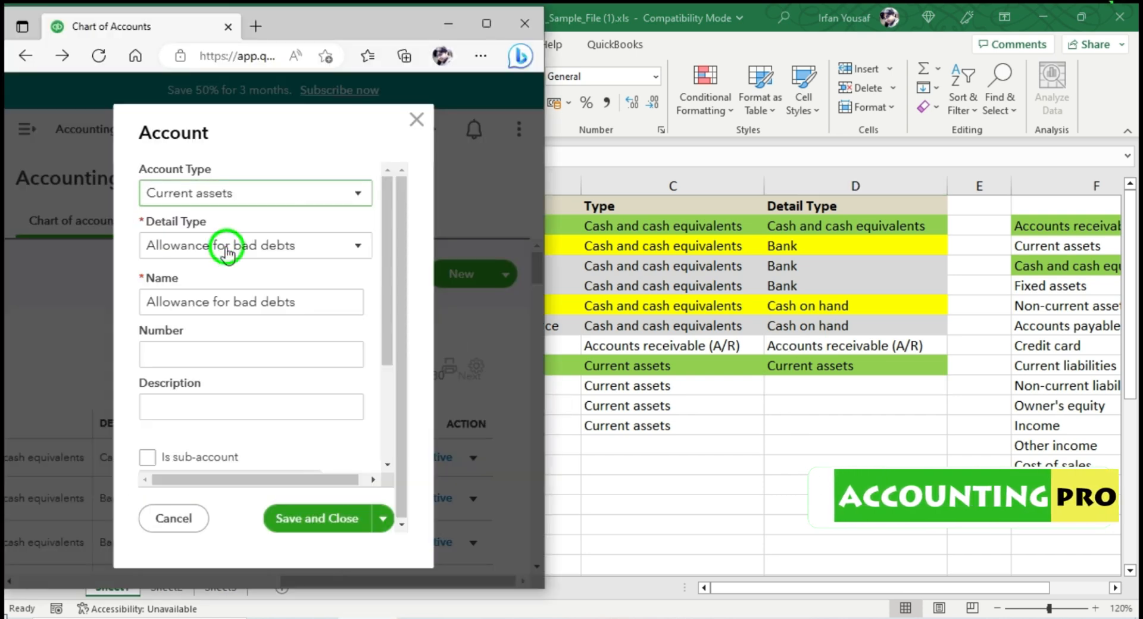
click(358, 248)
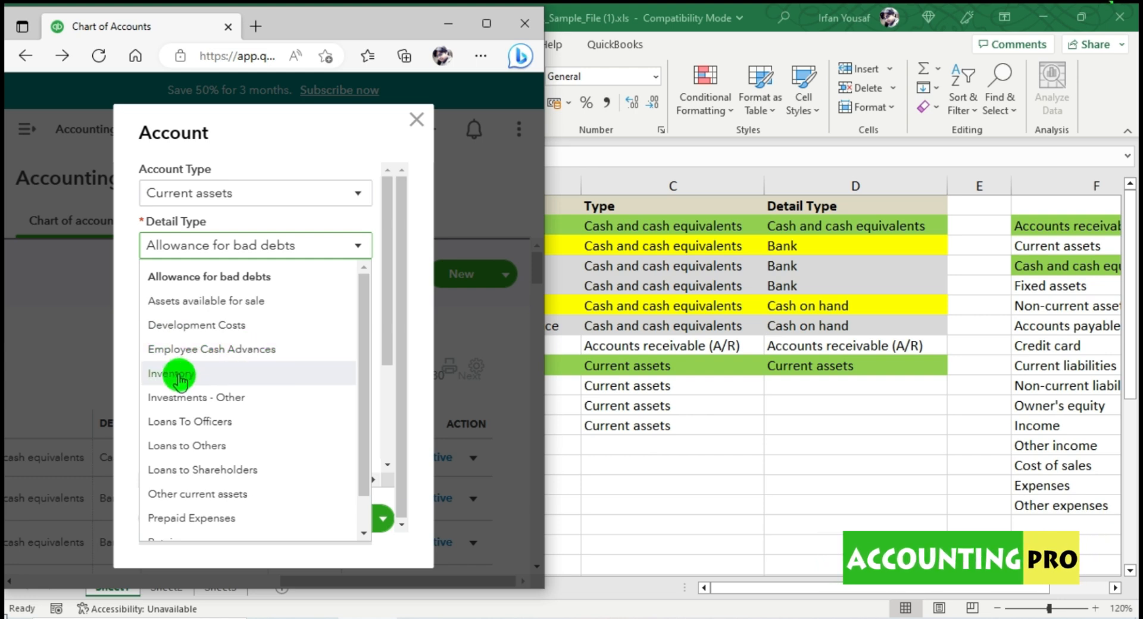
Back in the Excel sheet, enter Inventory as the detail type of sub-account 300-01 in D10
click(850, 382)
text(Invenot)
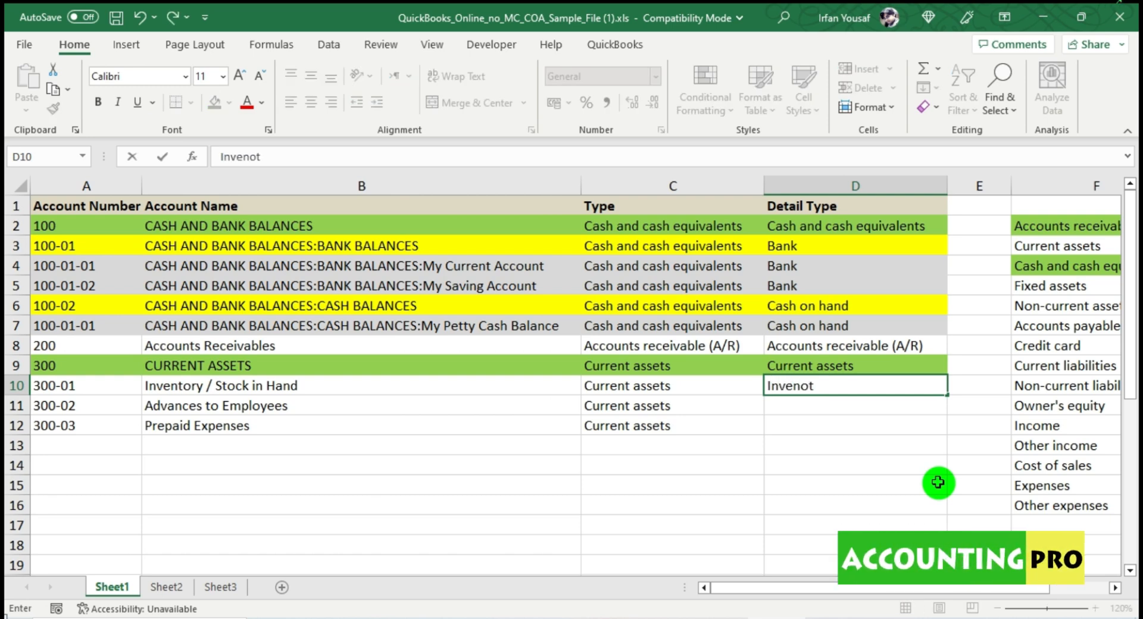
key(BackSpace)
key(BackSpace)
text(tor)
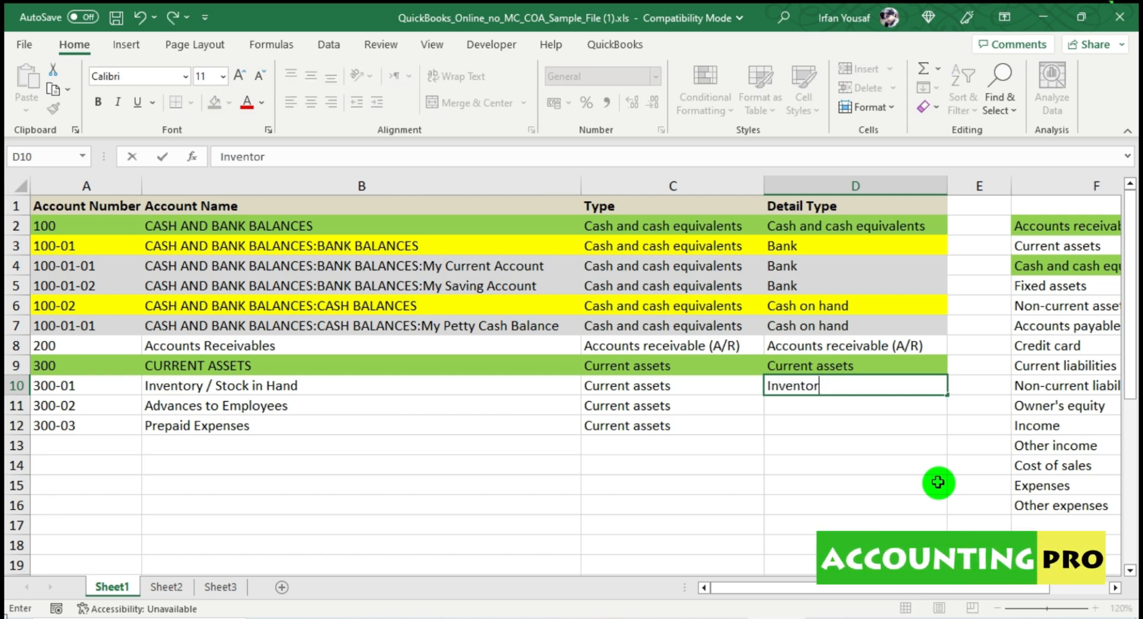
text(y)
key(Return)
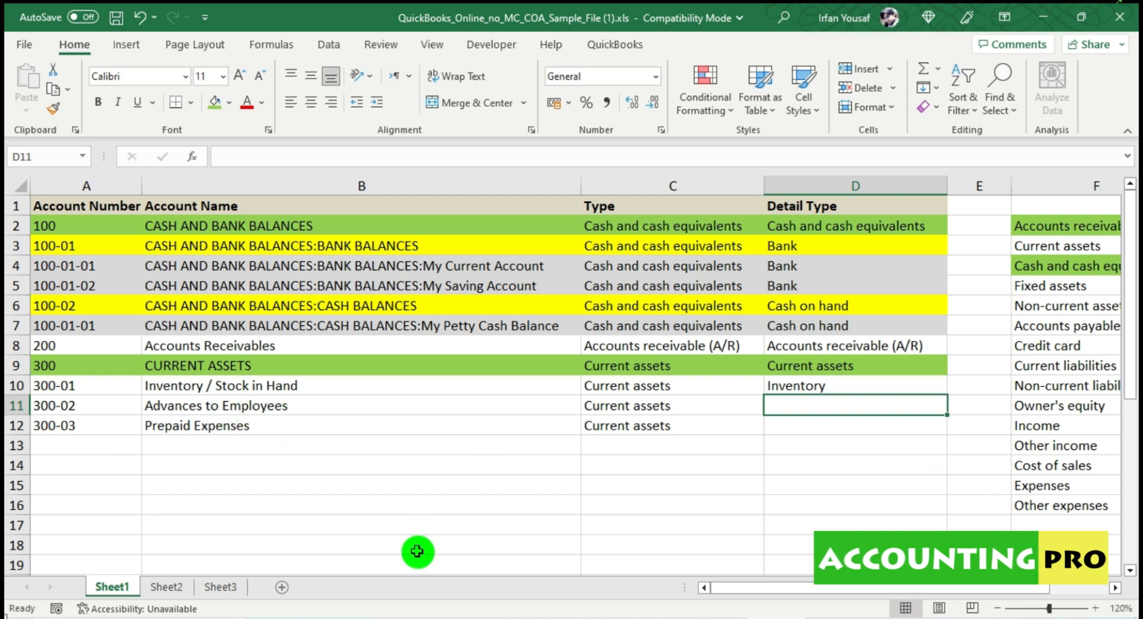
Check the employee advances detail type in QuickBooks and enter Employee cash advances in D11 of the Excel sheet
click(367, 618)
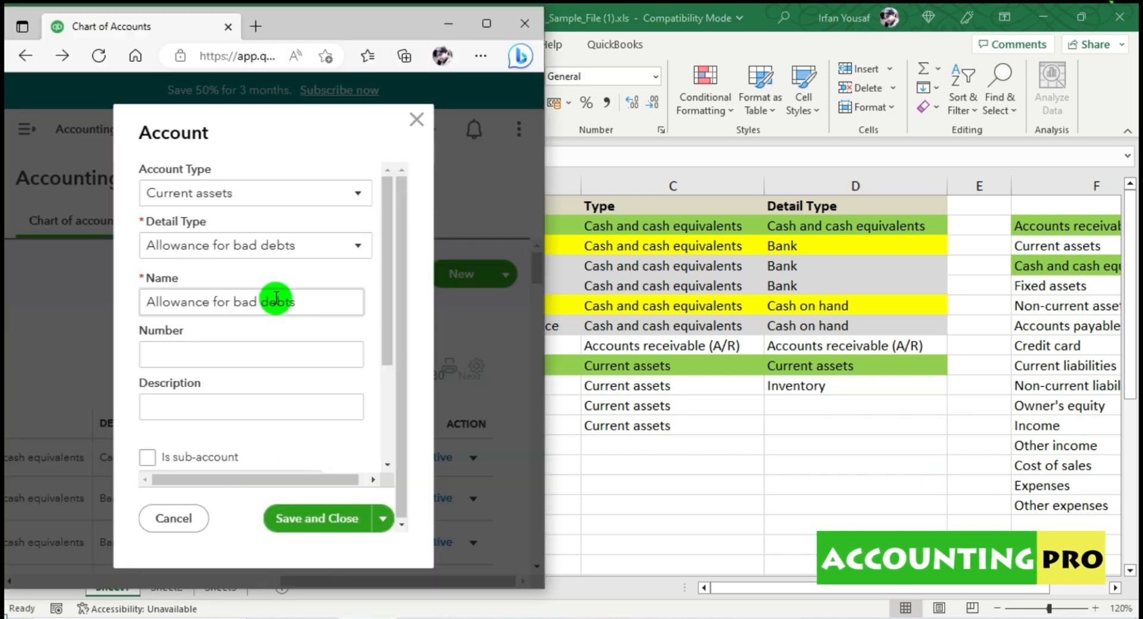
click(288, 244)
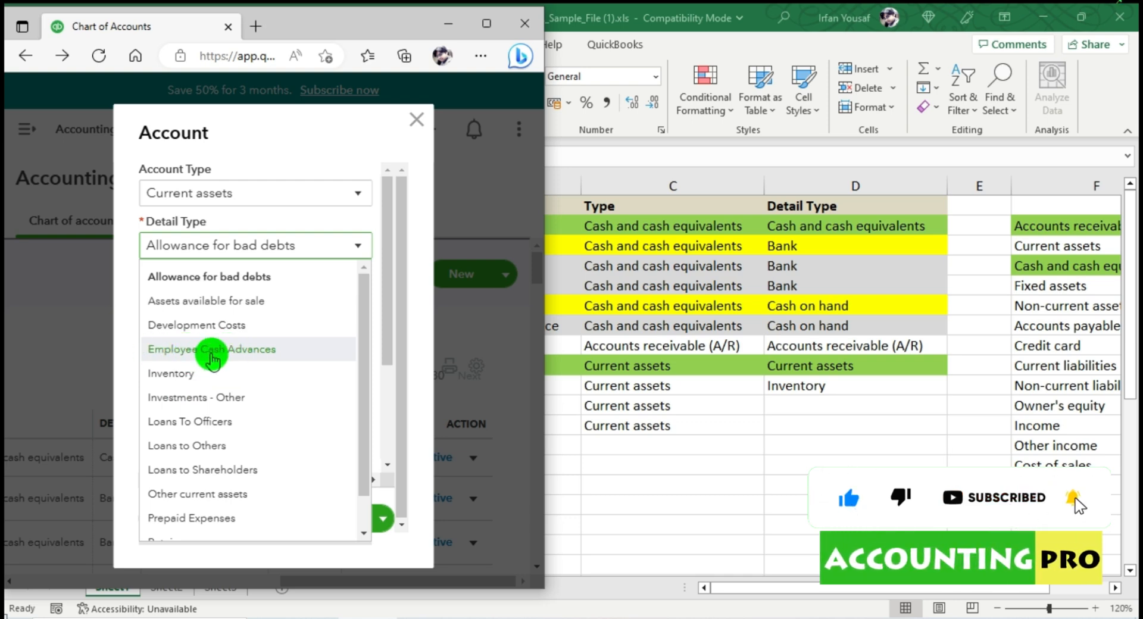
click(788, 405)
text(Employ)
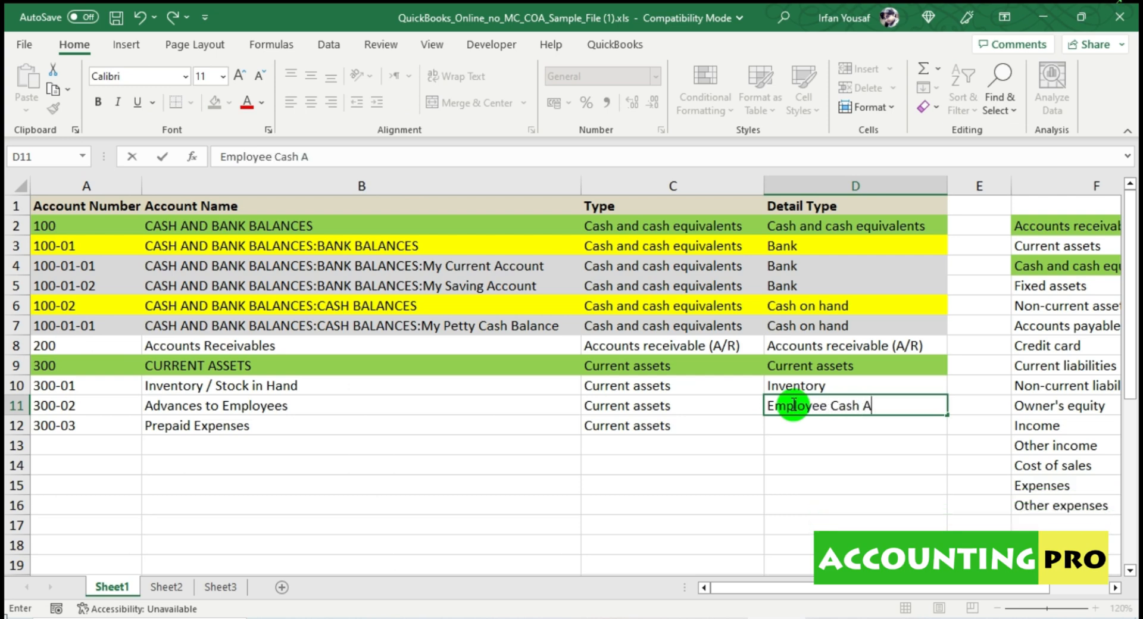
text(ee cash advances)
key(Return)
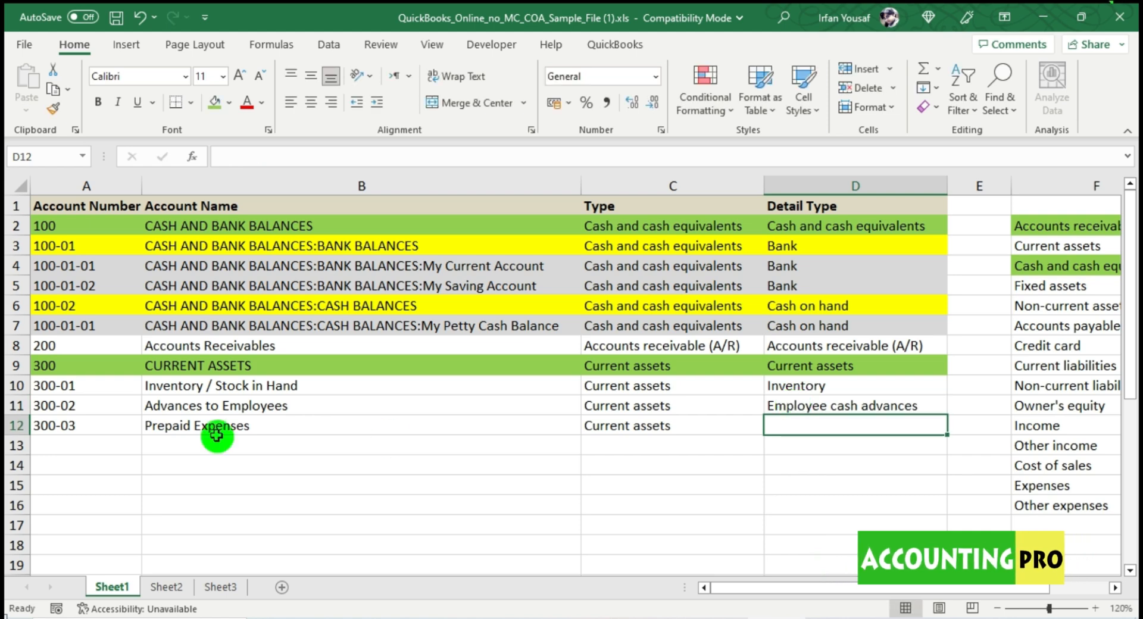
Check the prepaid detail type in QuickBooks, then copy the name from B12 into D12 in Excel and edit it to Prepaid expenses
key(alt+Tab)
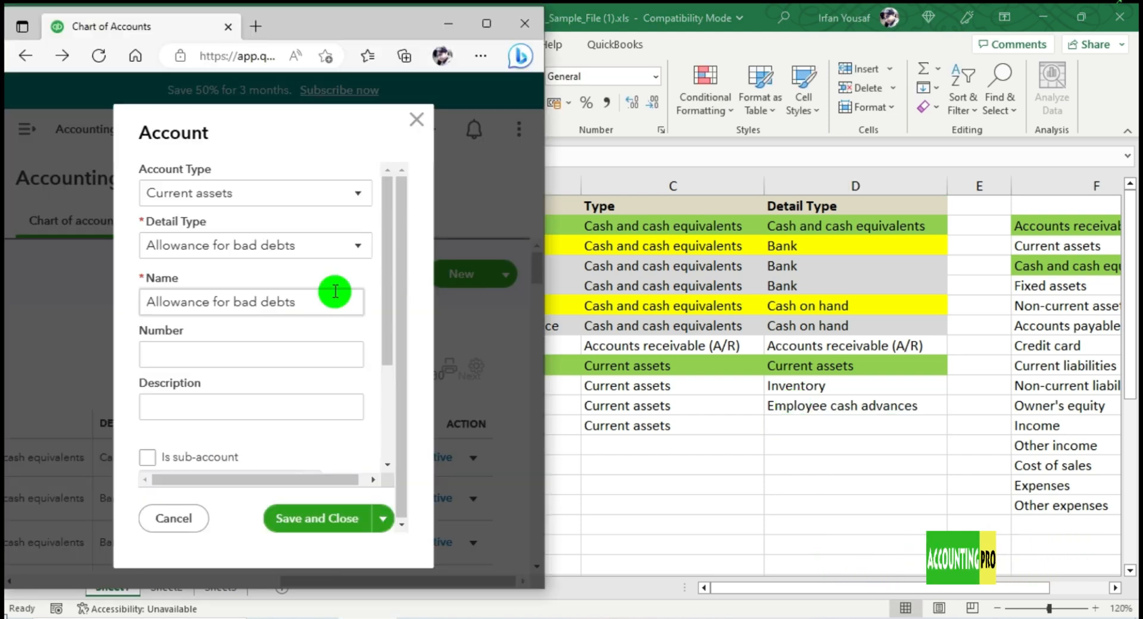
click(309, 253)
drag(366, 330, 374, 407)
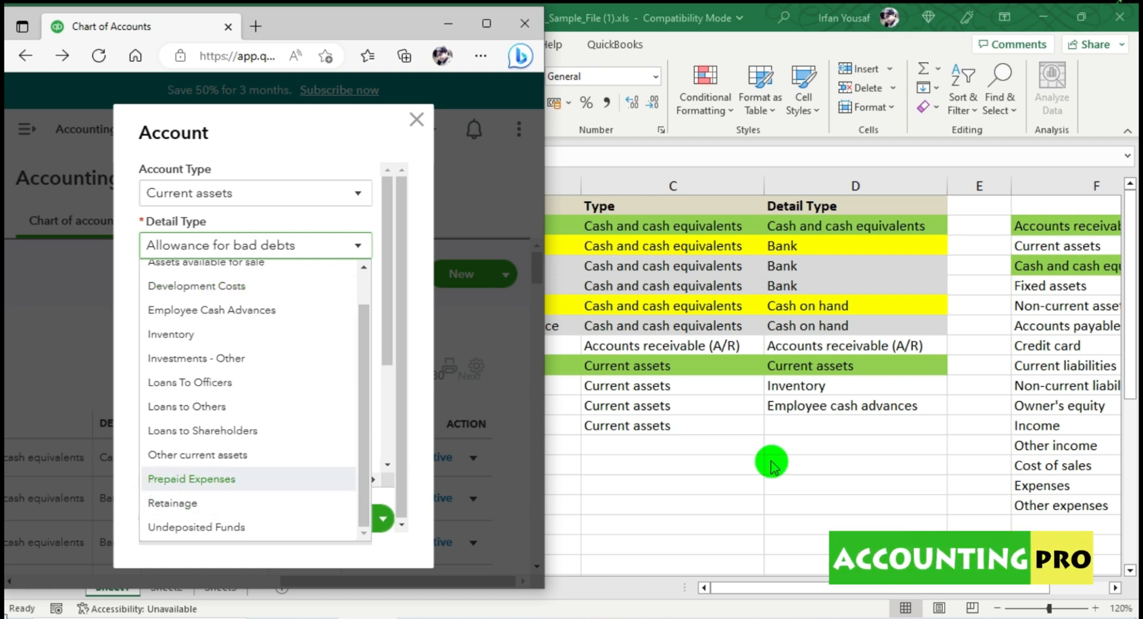
click(809, 425)
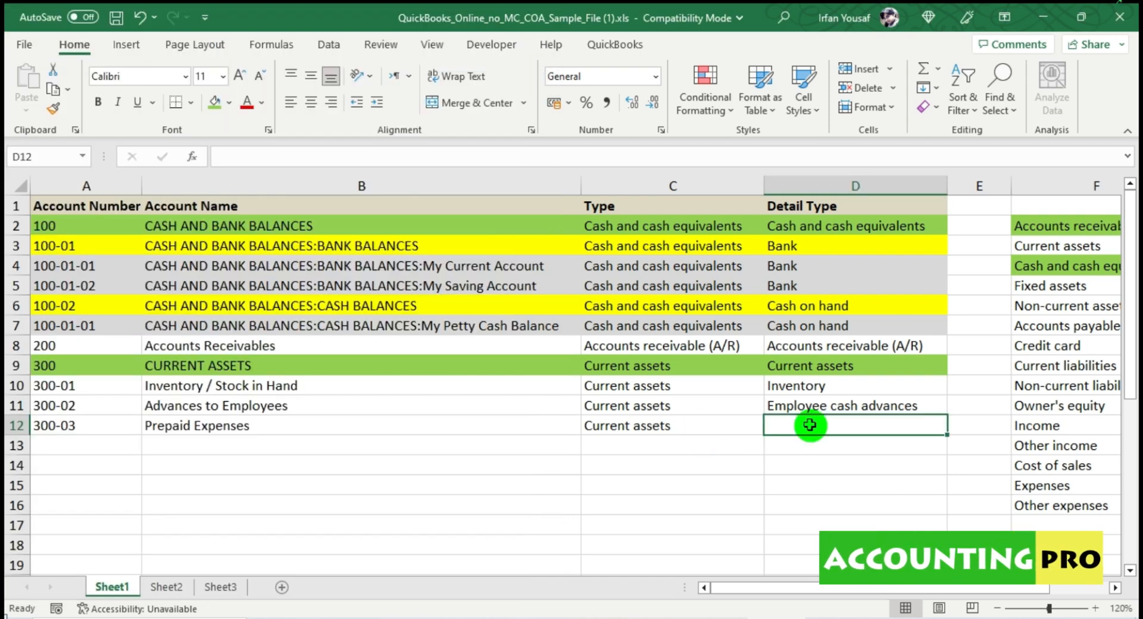
click(336, 426)
key(ctrl+c)
click(830, 423)
key(ctrl+v)
double_click(826, 426)
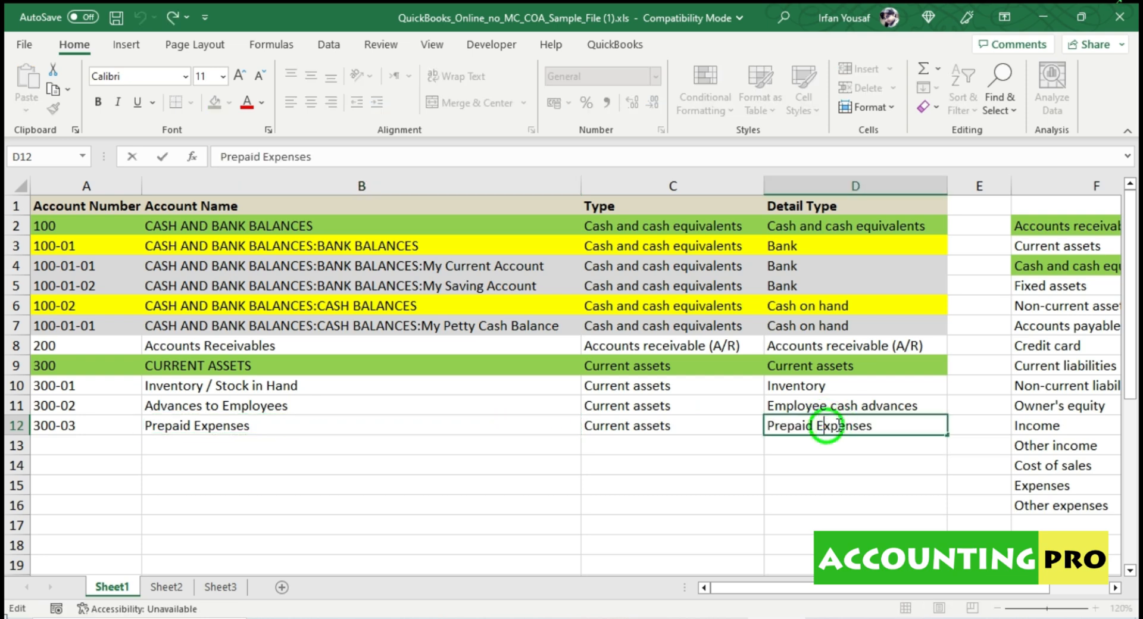
key(BackSpace)
text(e)
key(Return)
Review the Current assets detail types in the QuickBooks Account form once more and return to the Excel sheet
click(516, 618)
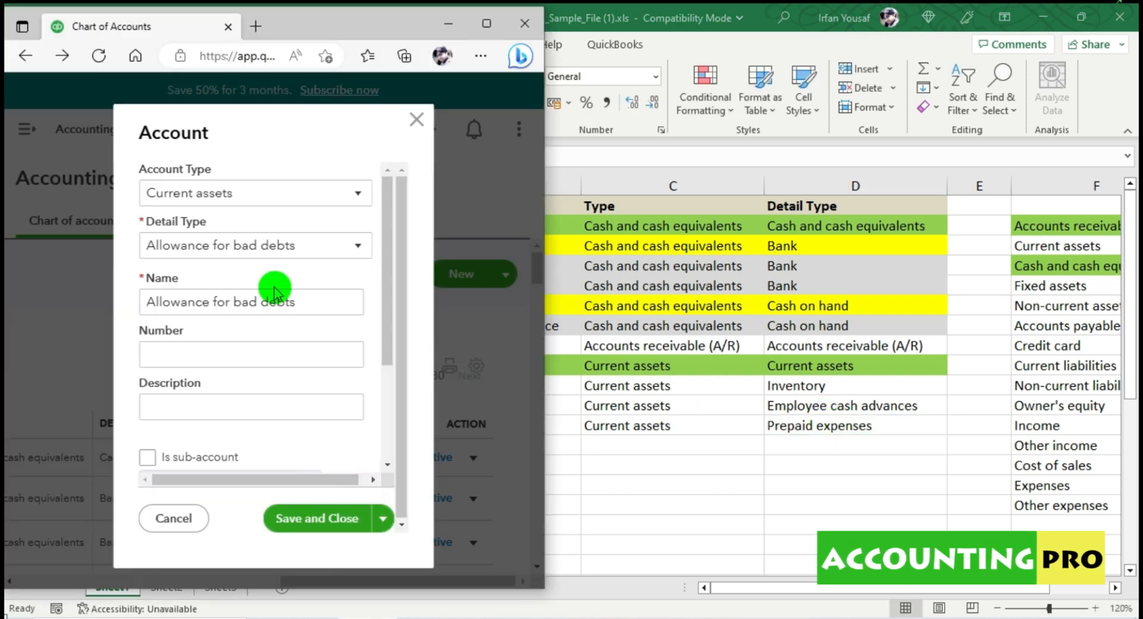
click(270, 246)
scroll(357, 335, down, 1)
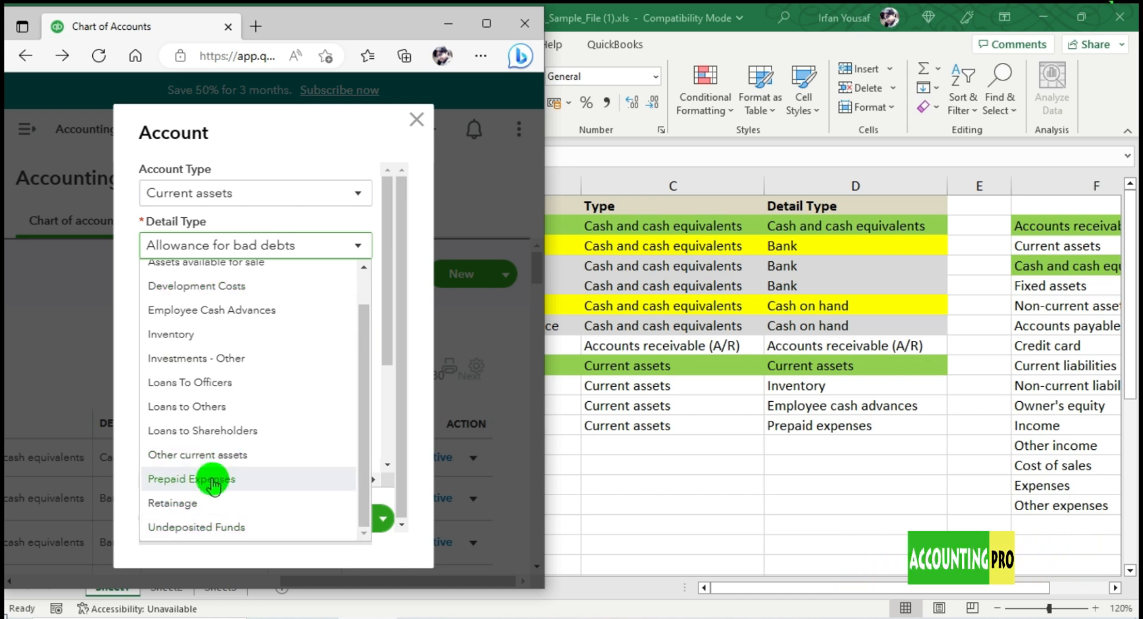
click(718, 455)
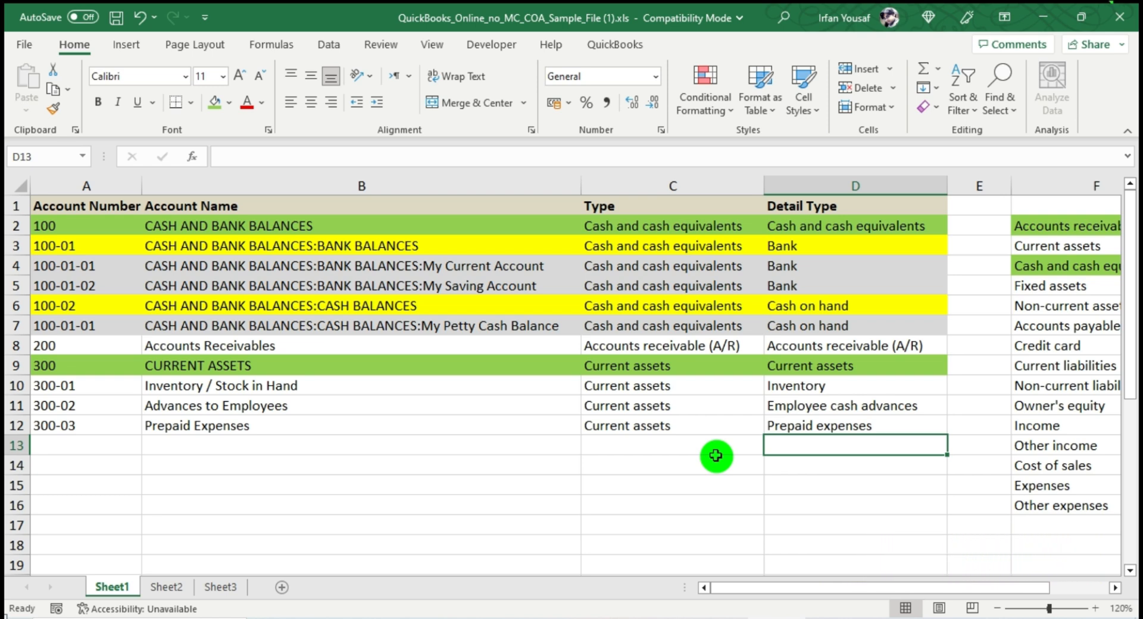
Copy the yellow sub-account formatting of row 3 onto the 300-series sub-accounts in A10:D12
click(23, 237)
mouse_move(50, 246)
mouse_down()
mouse_move(365, 262)
mouse_move(850, 242)
mouse_up()
click(53, 108)
mouse_move(103, 392)
mouse_down()
mouse_move(91, 385)
mouse_move(849, 412)
mouse_move(845, 426)
mouse_up()
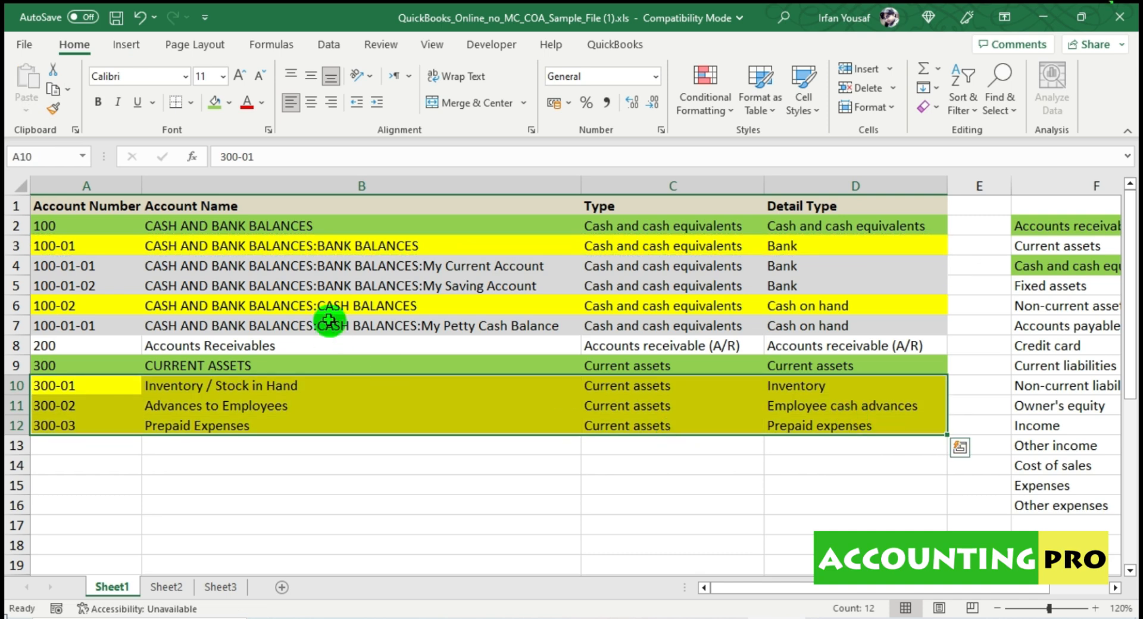
click(362, 262)
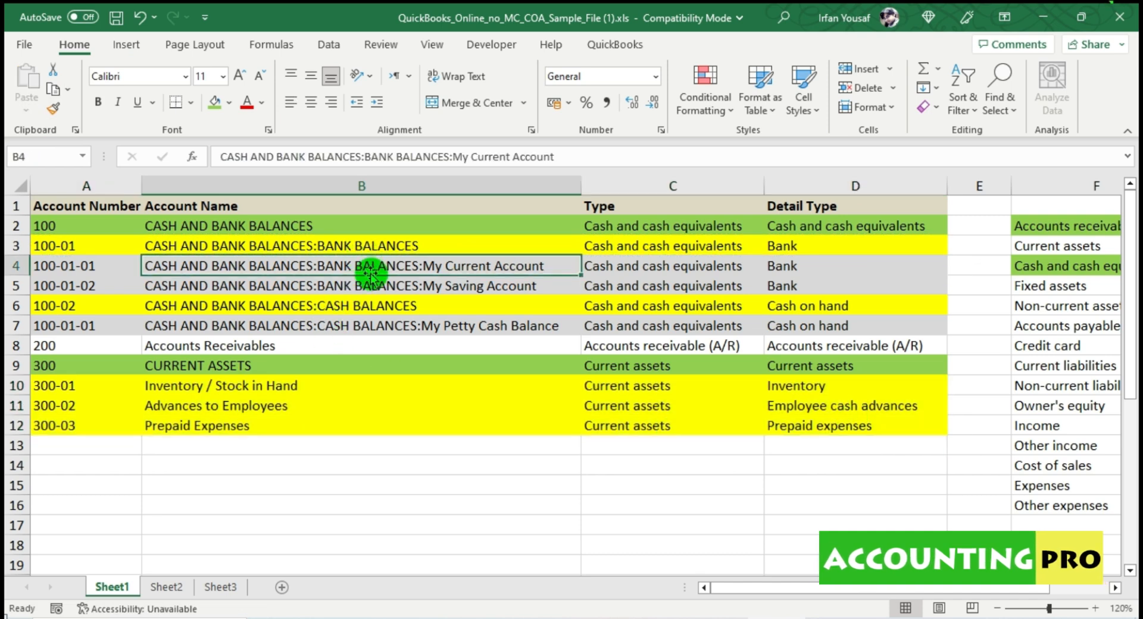
Fill the Accounts Receivables row A8:D8 with the green main-account color
drag(112, 345, 892, 344)
click(218, 102)
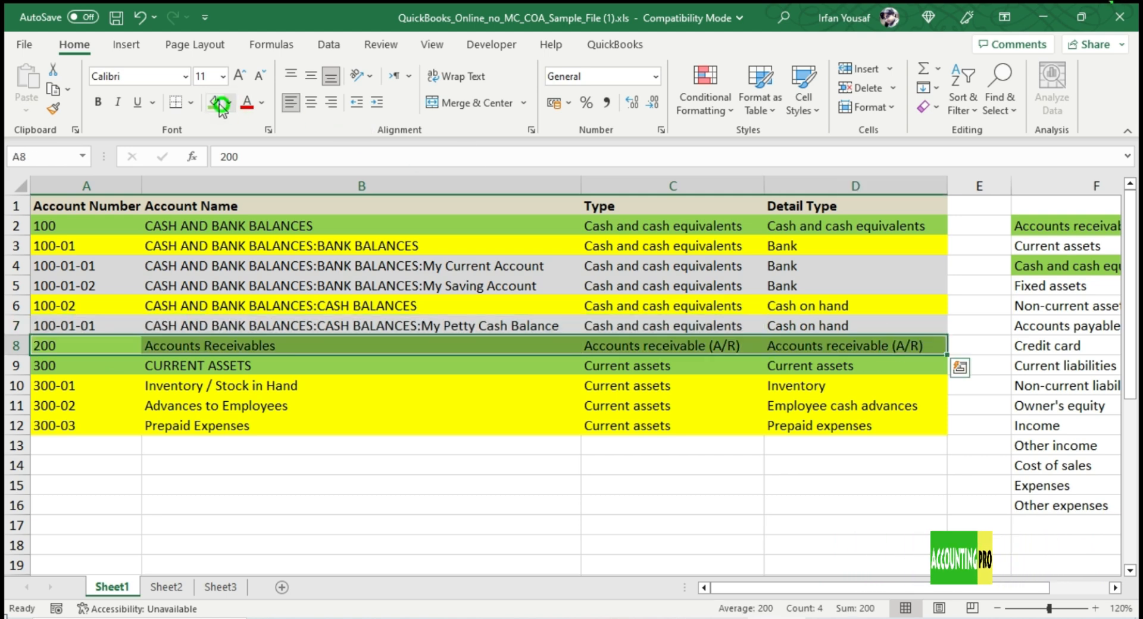
click(375, 495)
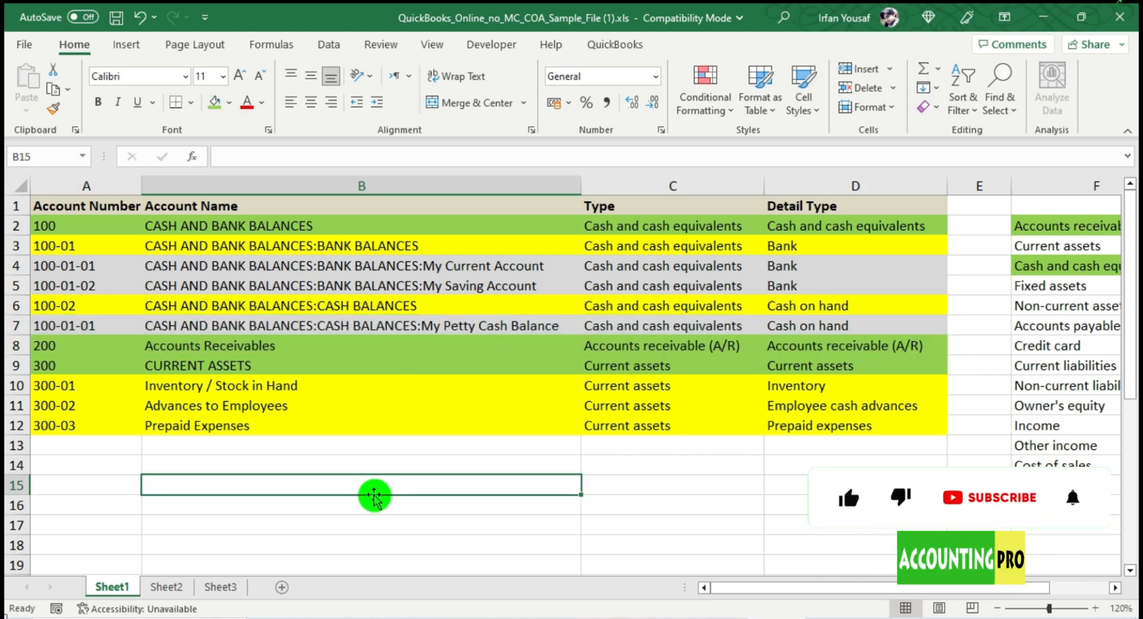
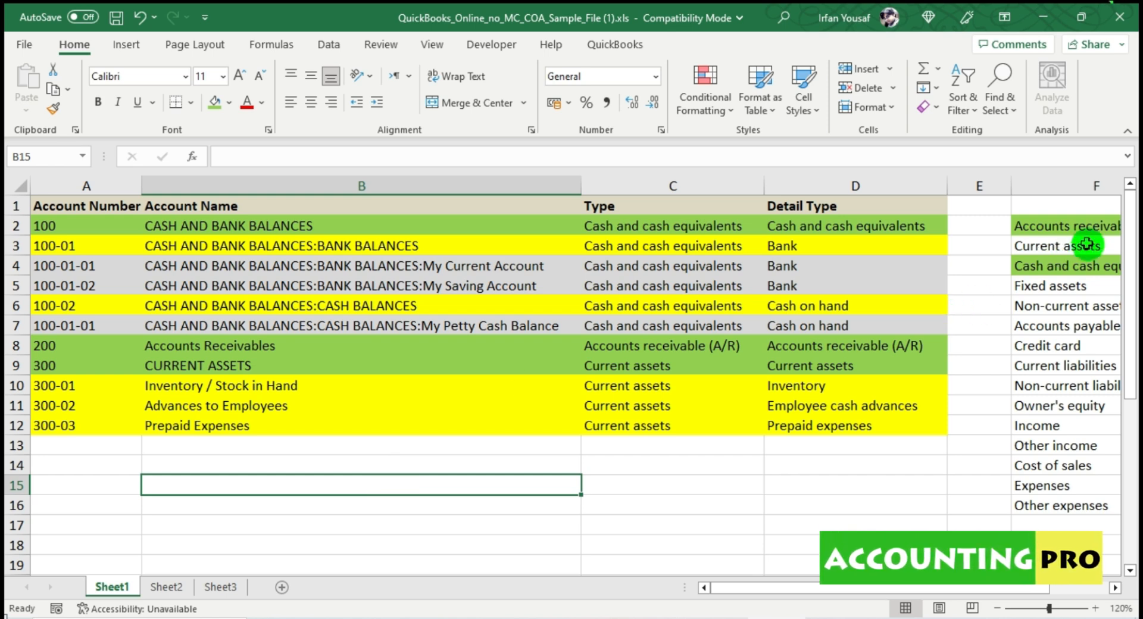
Highlight Current assets in F3 green and add green main account 400, NON-CURRENT ASSETS, in row 13 with Fixed assets as type and detail type
click(1070, 251)
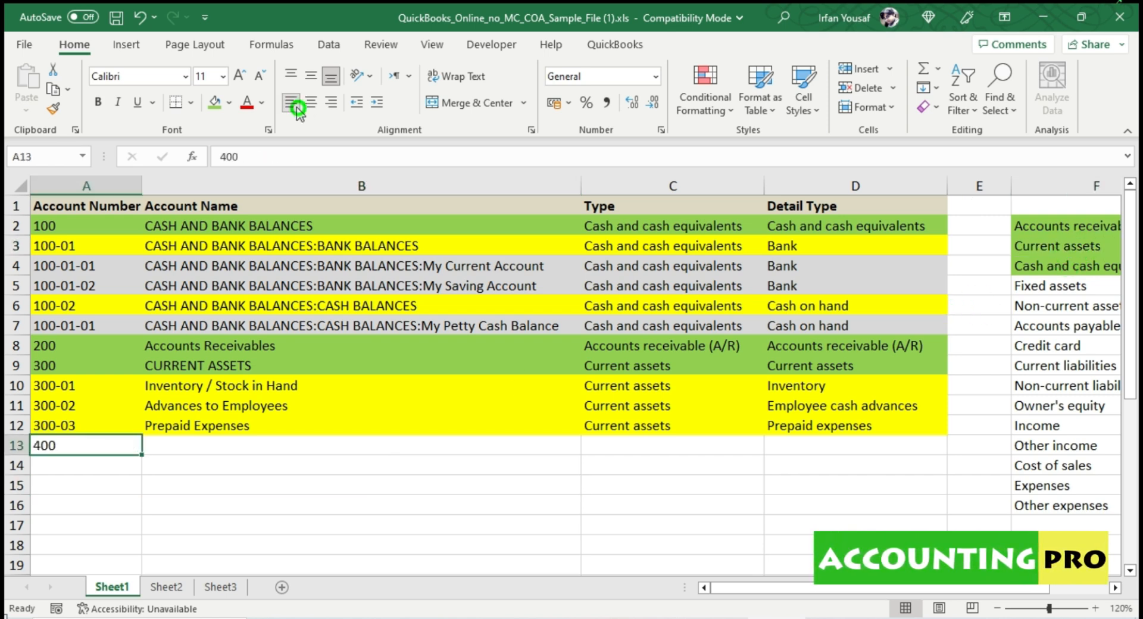
click(235, 449)
text(NON)
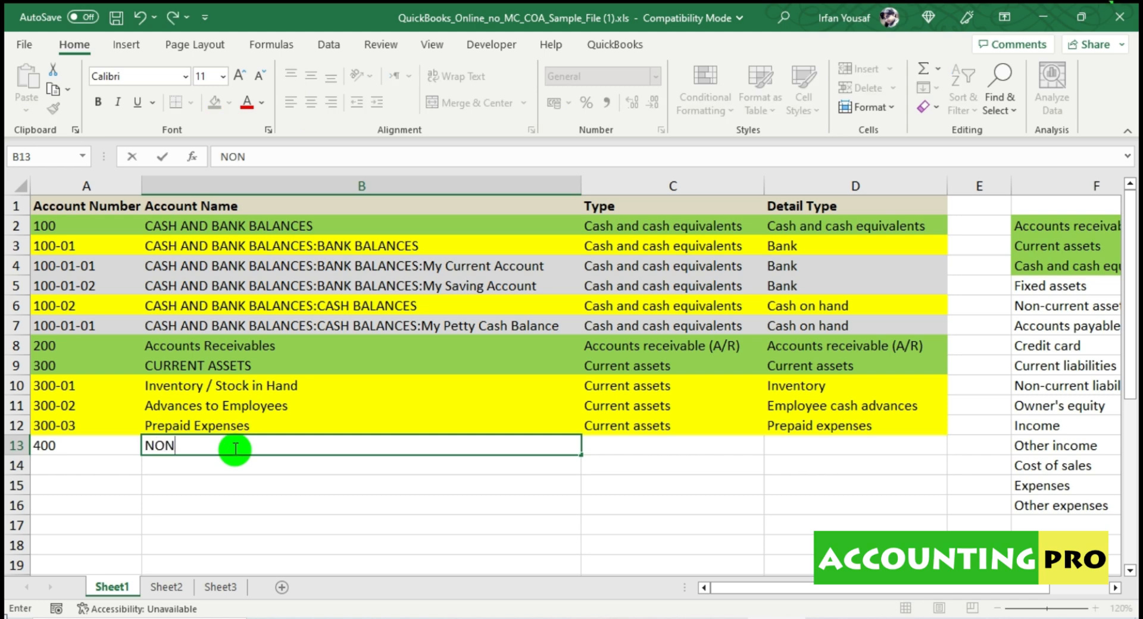
text(-CURRENT ASSETS)
key(Return)
click(92, 444)
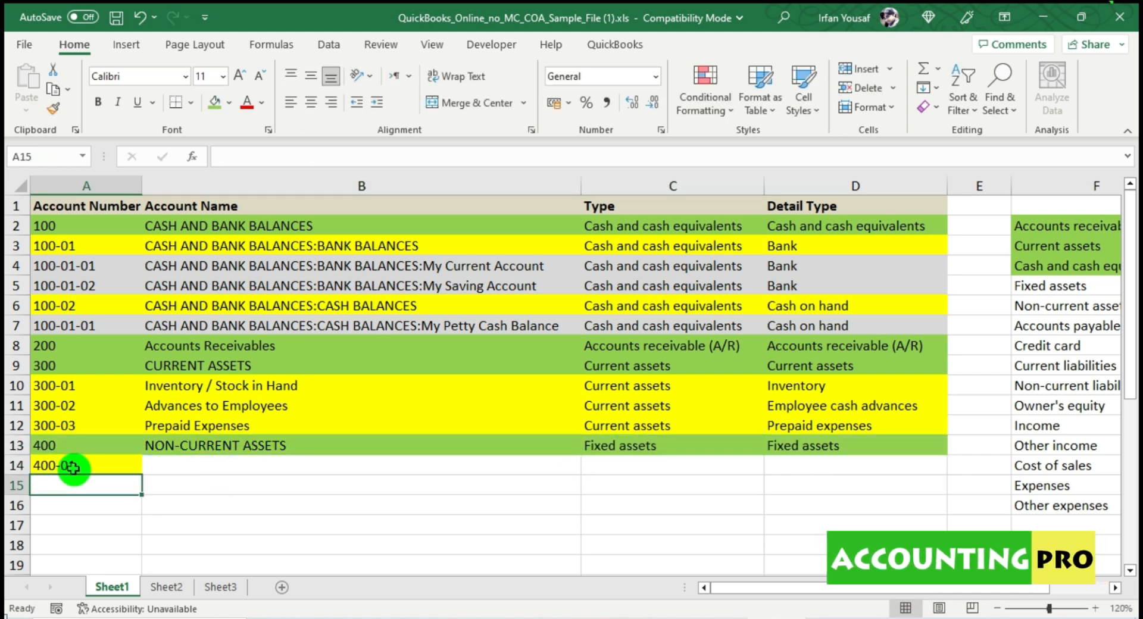
Name sub-account 400-01 Furniture & Fixture in B14
key(Tab)
text(Pr)
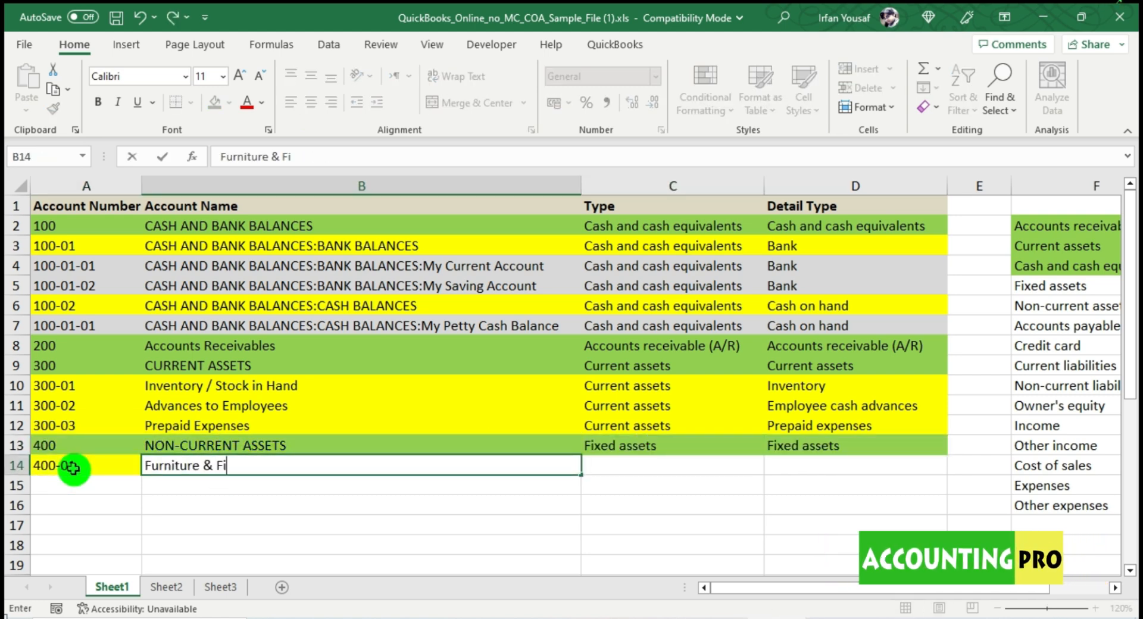
text(xture)
key(Return)
Enter Fixed assets as the type in C14 and Furniture and Fixtures as the detail type in D14
click(668, 466)
text(Fixed assets)
key(Tab)
click(360, 567)
click(315, 193)
click(315, 249)
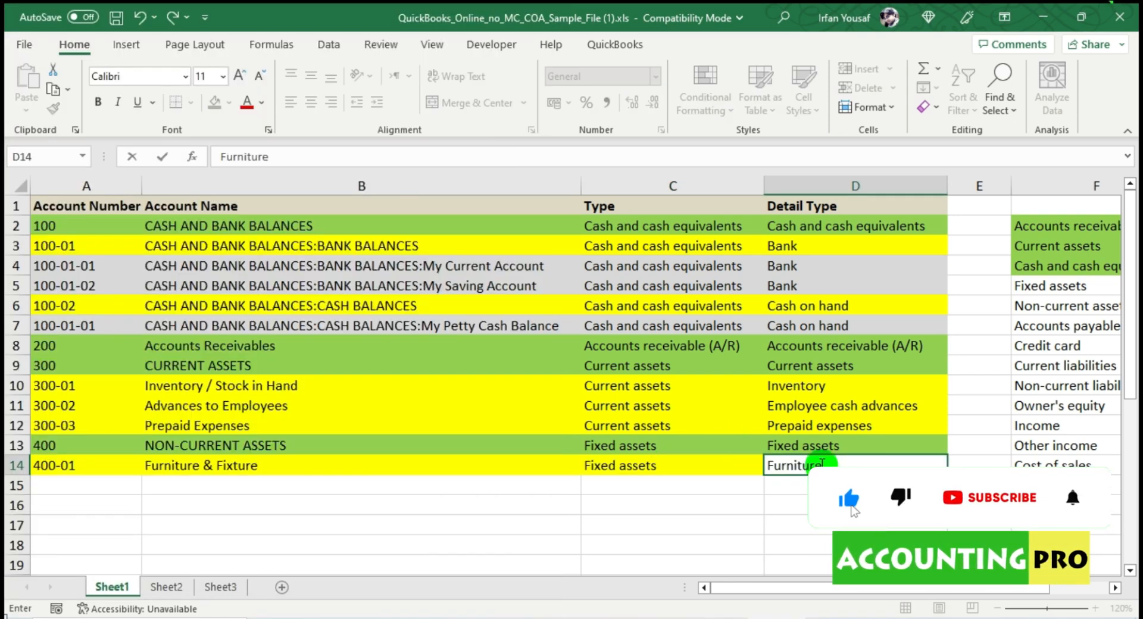
text(and Fixtures)
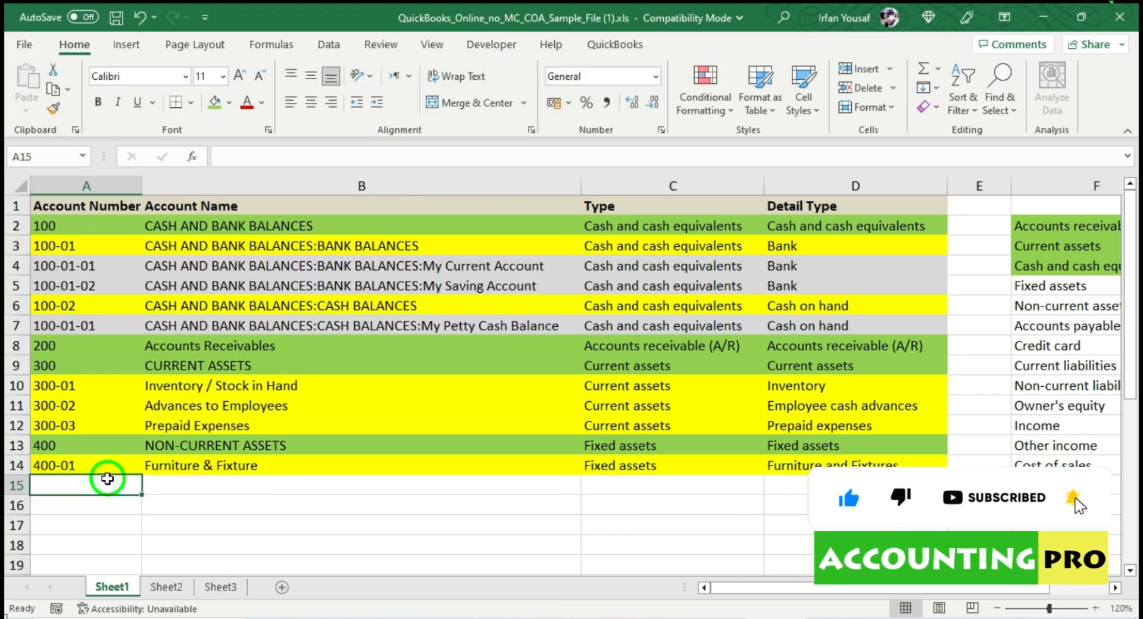
Add sub-account 400-02, Computer & Accessories, in row 15 with the type Fixed assets
text(400-02)
key(Tab)
text(Computer & Accessories)
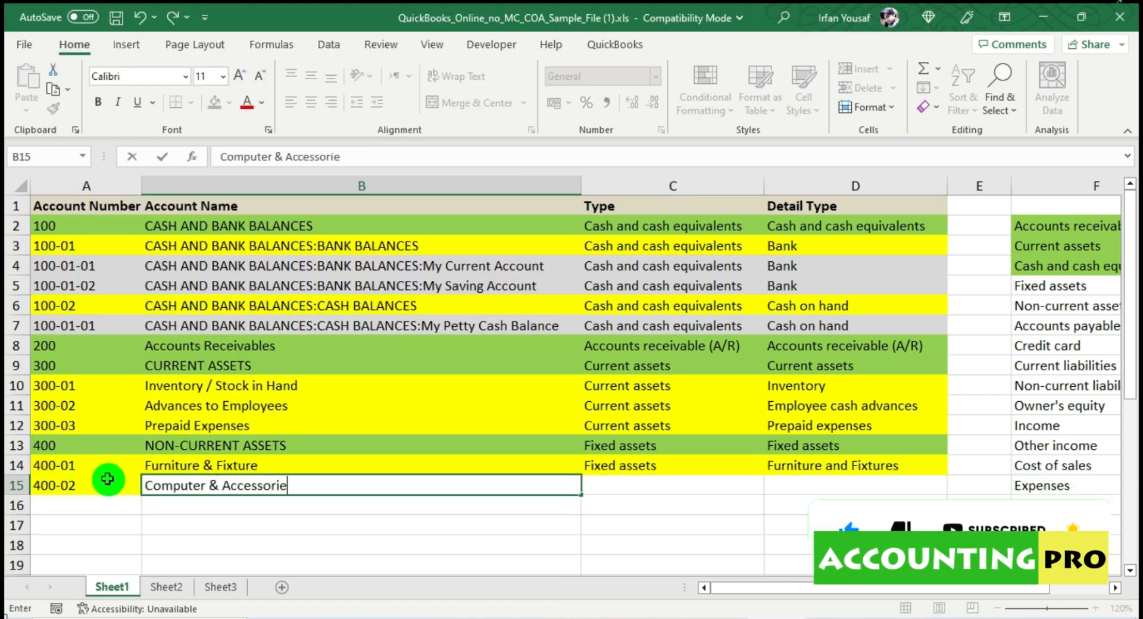
key(Tab)
text(Fixed assets)
key(Return)
Add sub-account number 400-03 in A16 with the name Office Equipments in B16
text(400-03)
key(Tab)
text(Office Equipments)
key(Tab)
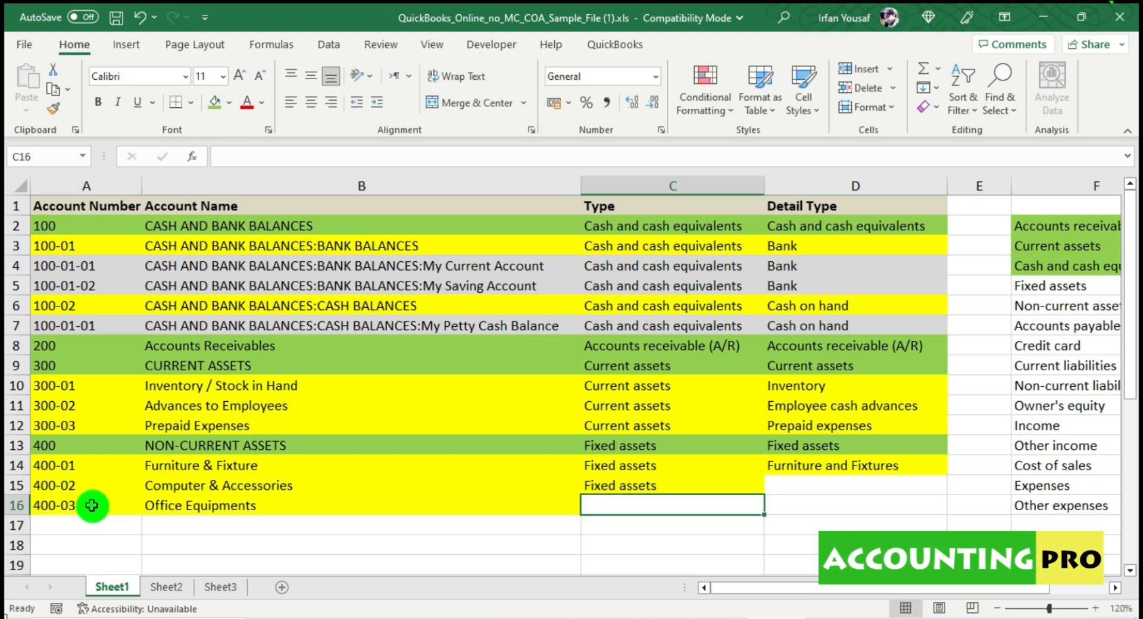
Enter Fixed assets as the type in C16 and Machinery and equipment as the detail type in D15 and D16
text(Fixed assets)
key(Tab)
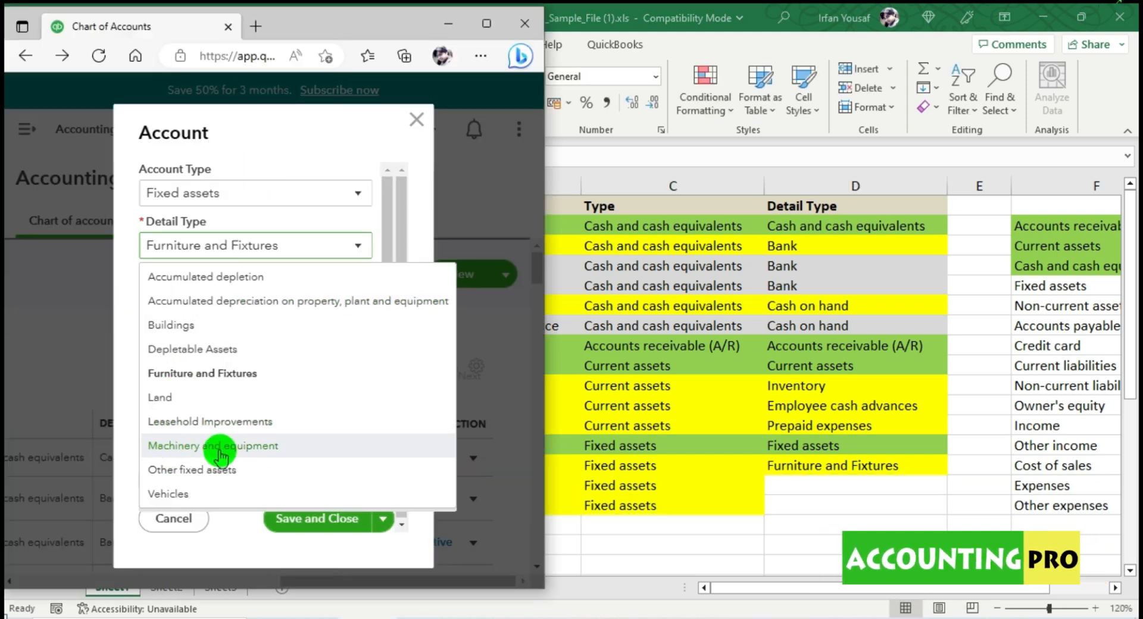
click(821, 485)
text(Machinery)
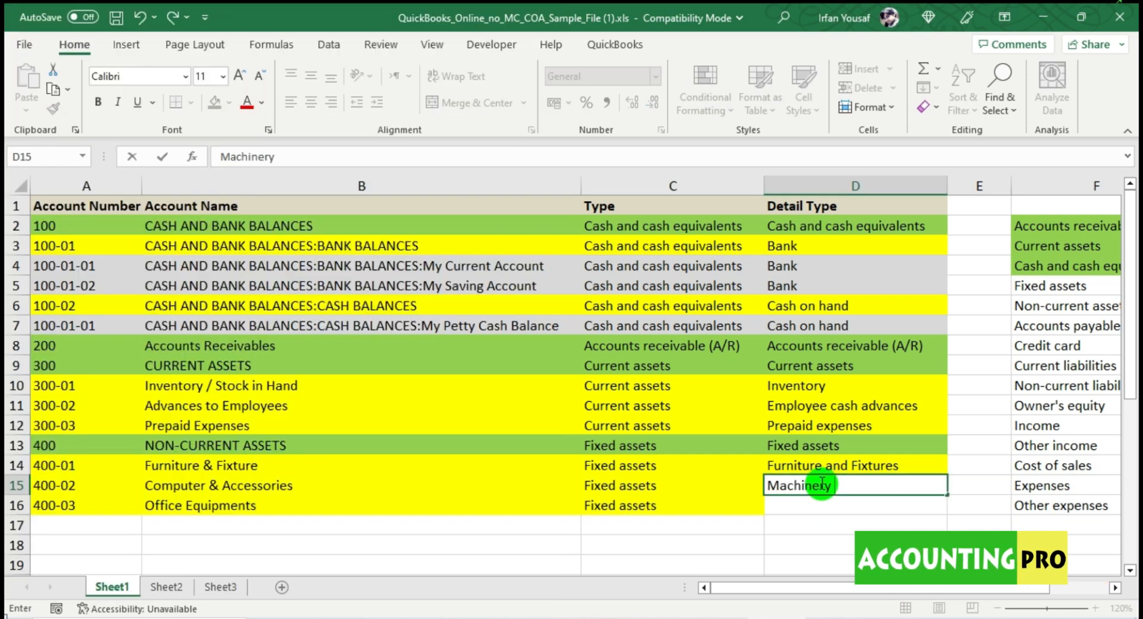
text( and equipment)
key(Return)
text(Machinery and equipment)
key(Return)
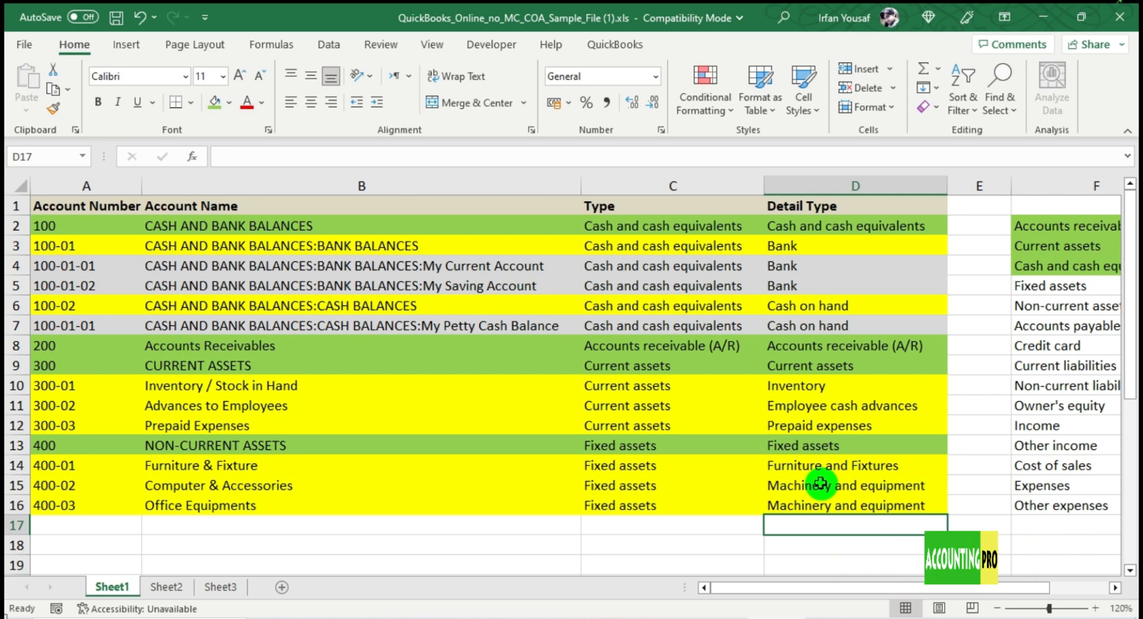
Shade Fixed assets green in the account type reference list and check the Non-current assets detail types in QuickBooks Online
click(1066, 286)
key(Down)
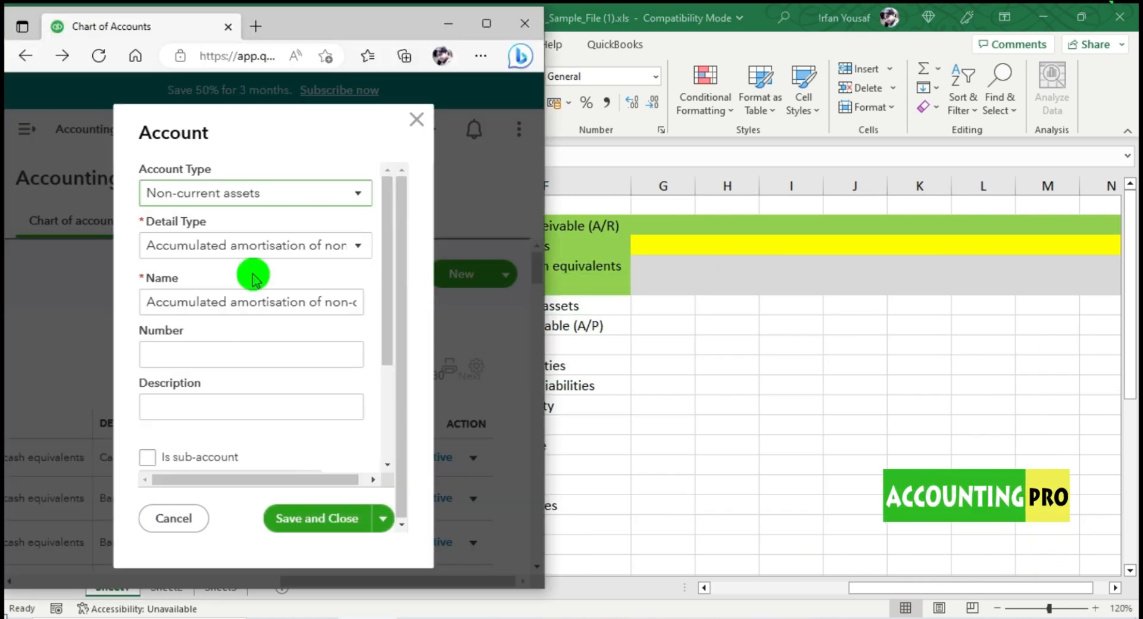
click(253, 246)
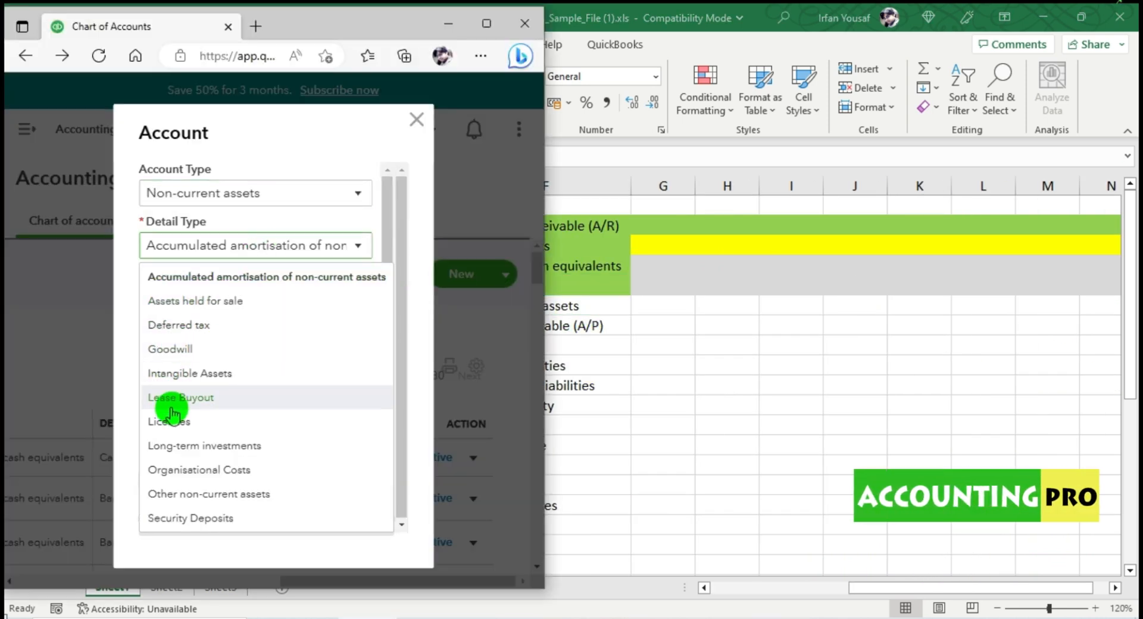
click(459, 107)
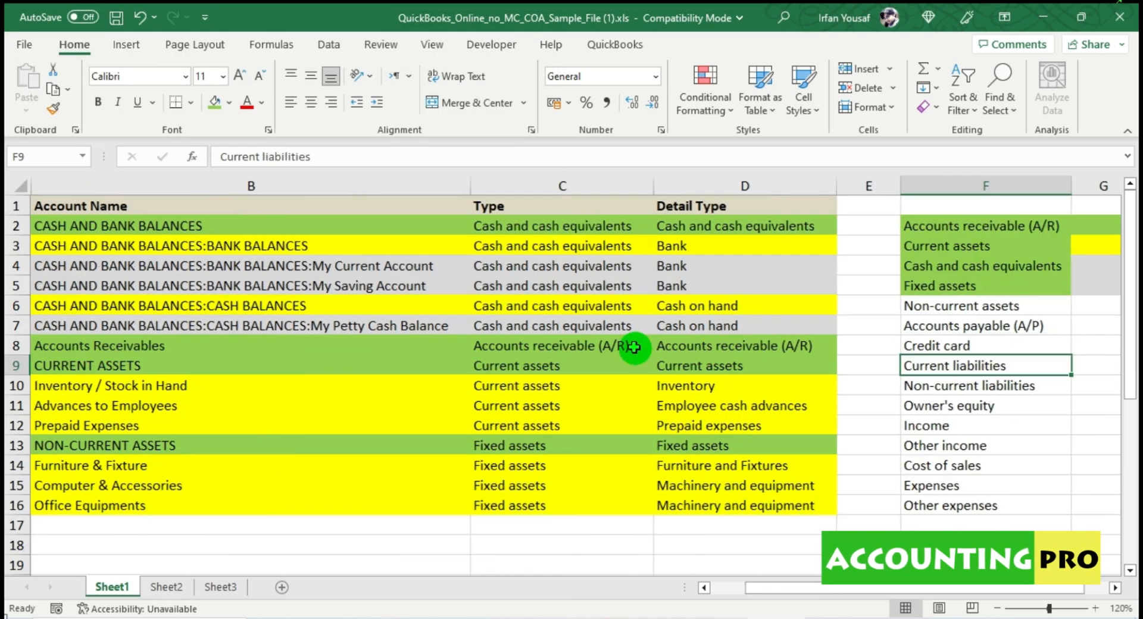
Look through the remaining account types in the column F reference list of the workbook and return to the account rows
key(Down)
key(Down)
key(Down)
key(Down)
key(Down)
key(Down)
key(Down)
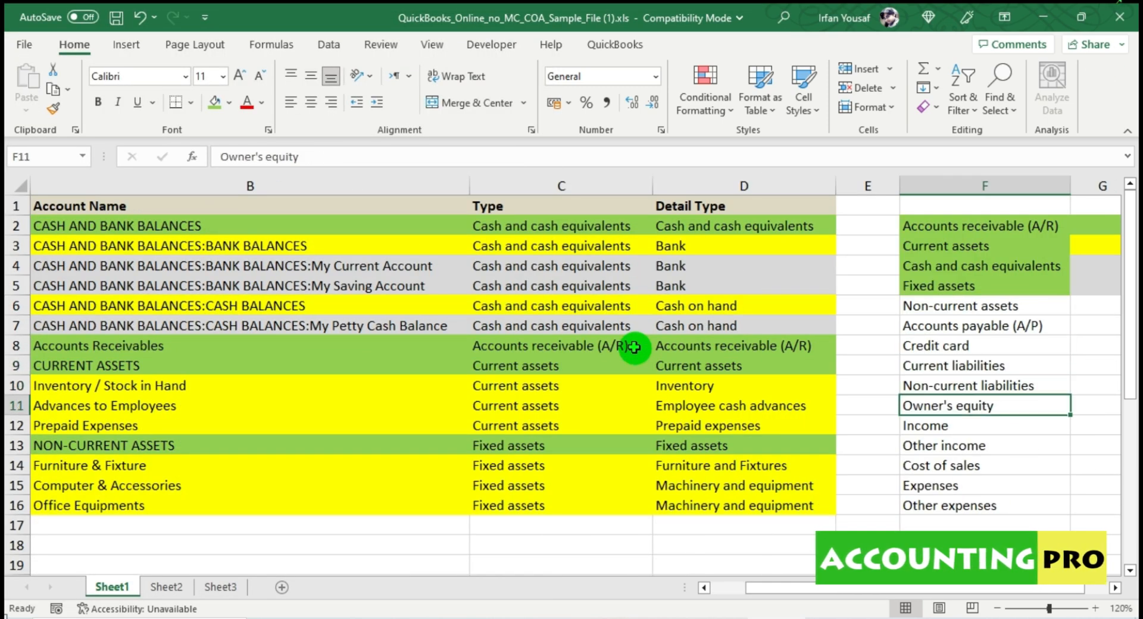
key(Left)
key(Left)
key(Left)
key(Left)
key(Left)
key(Up)
key(ctrl+Up)
key(Down)
key(Down)
Prefix the sub-account names in B10:B12 with their parent account as "CURRENT ASSETS:"
drag(194, 386, 209, 425)
double_click(254, 365)
drag(251, 366, 145, 366)
key(ctrl+c)
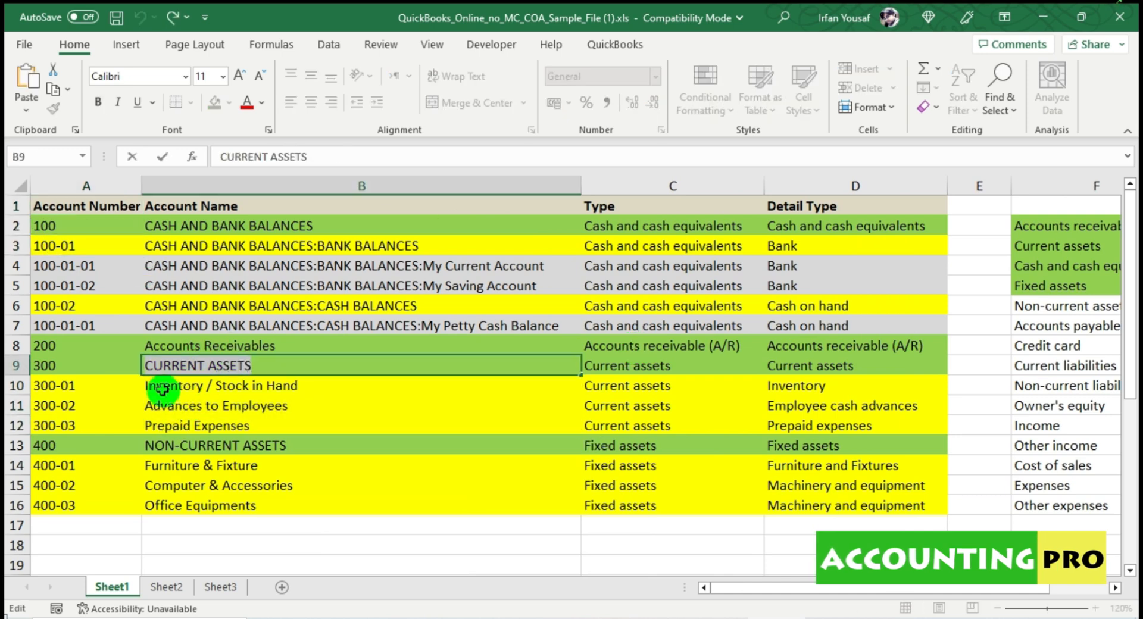
double_click(146, 387)
key(ctrl+v)
text(:)
double_click(146, 406)
key(ctrl+v)
text(:)
Prefix the sub-account names in B14:B16 with their parent account as "NON-CURRENT ASSETS:"
double_click(303, 445)
drag(287, 446, 145, 448)
key(ctrl+c)
double_click(147, 465)
key(ctrl+v)
text(:)
double_click(146, 484)
key(ctrl+v)
text(:)
key(Return)
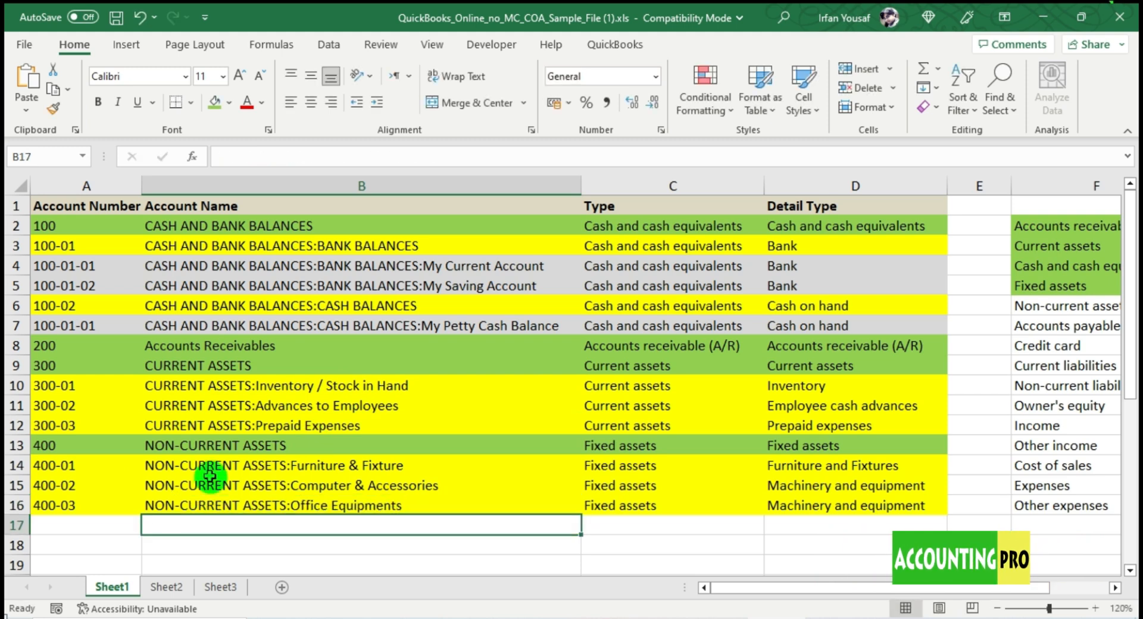
Shade Non-current assets and Accounts payable (A/P) green in the account type reference list
click(1048, 325)
key(Up)
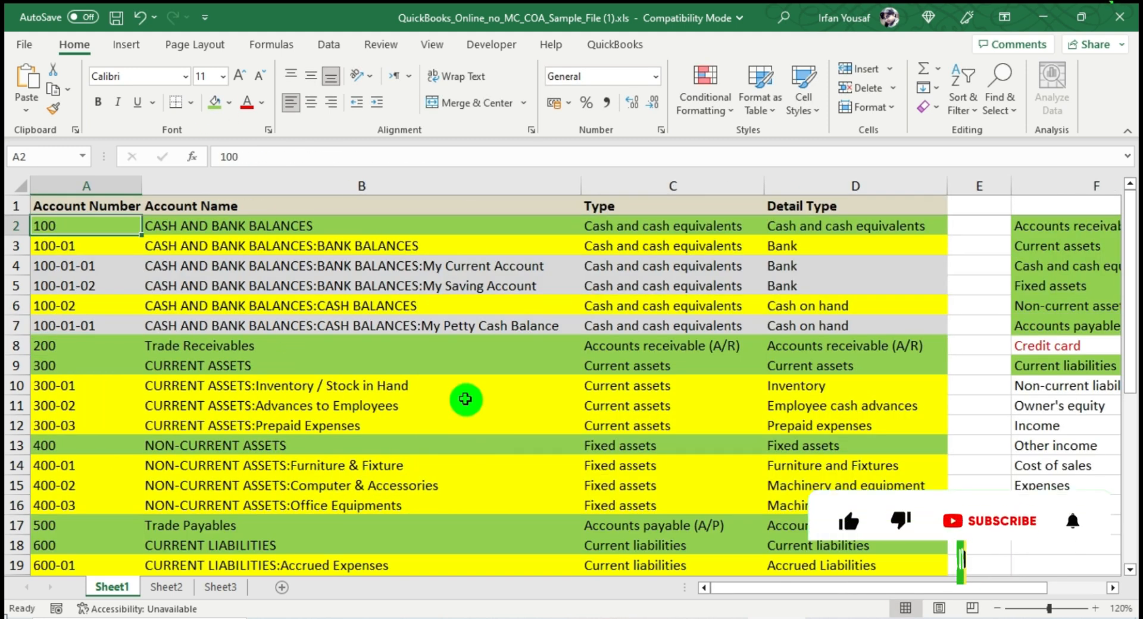
Review the account numbers in A2:A21 and the start of the account name column
key(shift+Down)
key(shift+Down)
key(shift+Down)
key(shift+Down)
key(shift+Down)
key(shift+Down)
key(shift+Down)
key(shift+Down)
key(shift+Down)
key(shift+Down)
key(shift+Down)
key(shift+Down)
key(shift+Down)
key(shift+Down)
key(shift+Down)
key(shift+Down)
key(shift+Down)
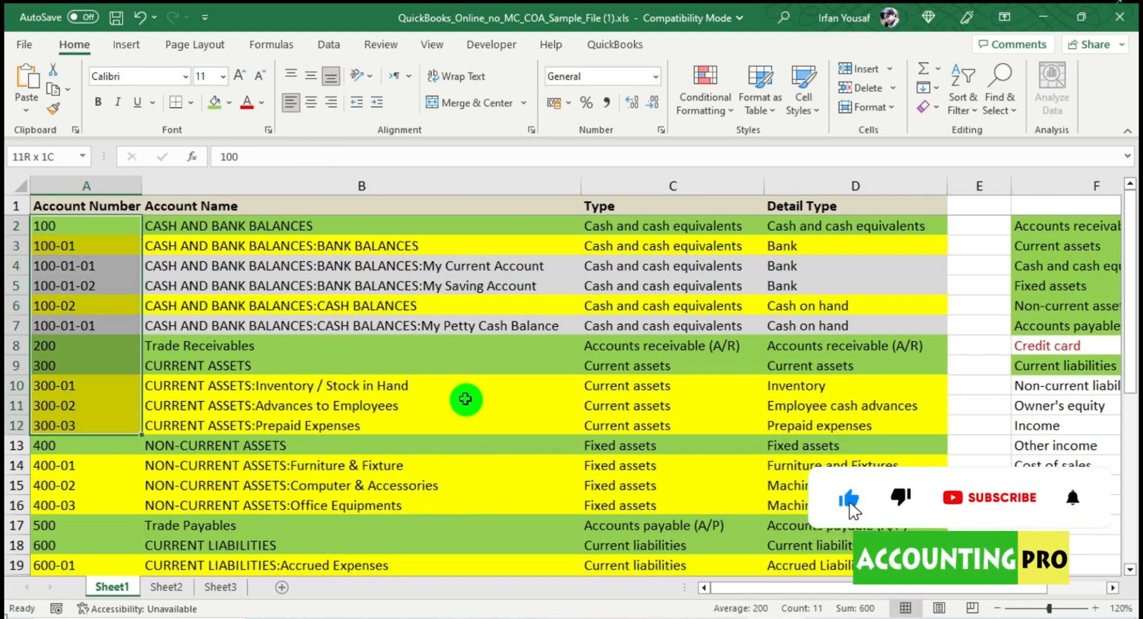
key(shift+Down)
key(shift+Down)
key(shift+Down)
key(shift+Down)
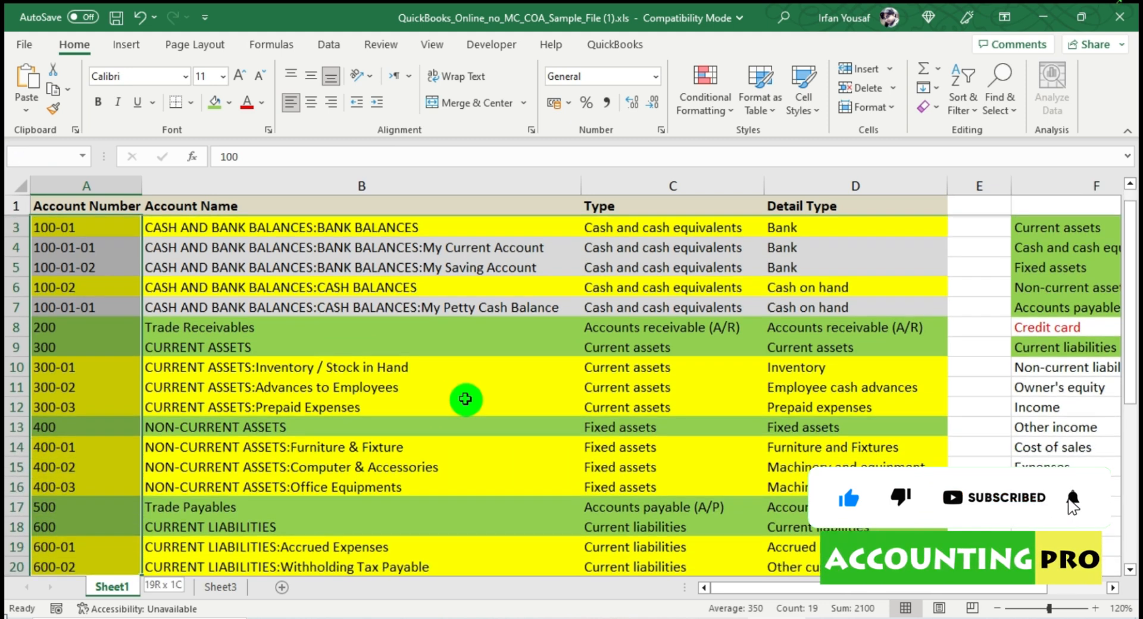
key(shift+Up)
key(shift+Up)
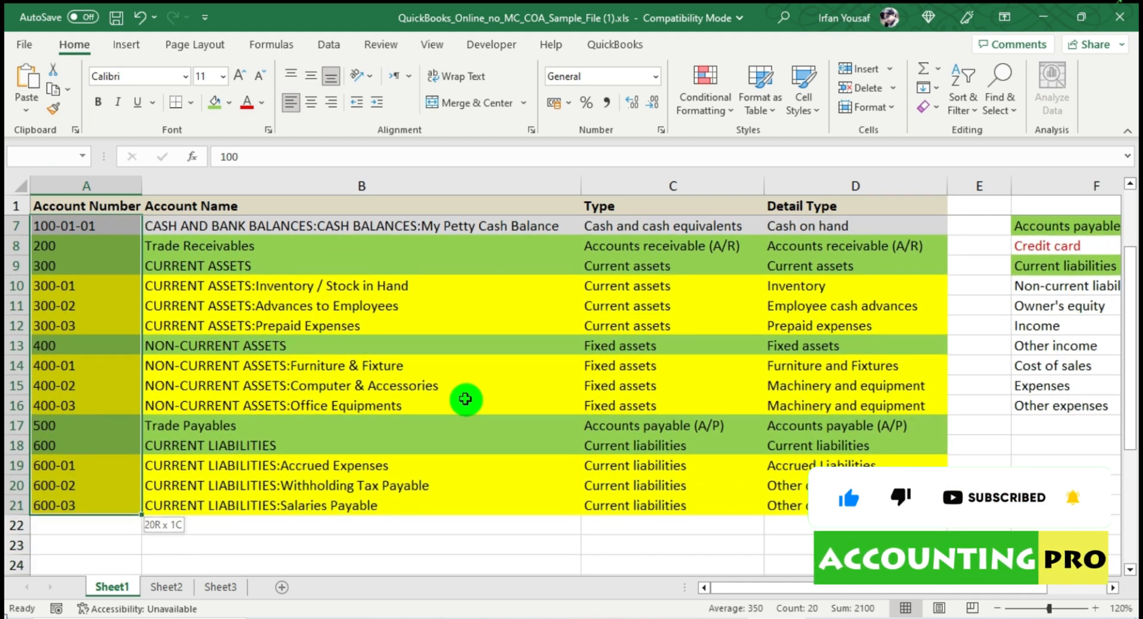
key(Up)
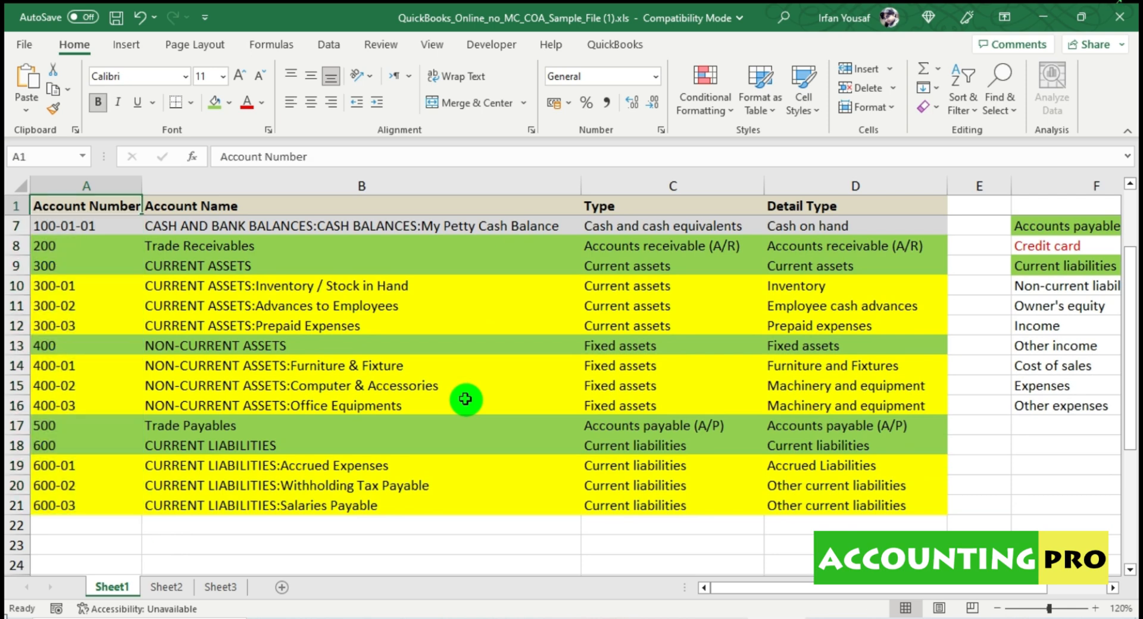
key(Down)
key(Down)
key(Down)
key(Up)
key(Up)
key(Up)
key(Down)
key(Right)
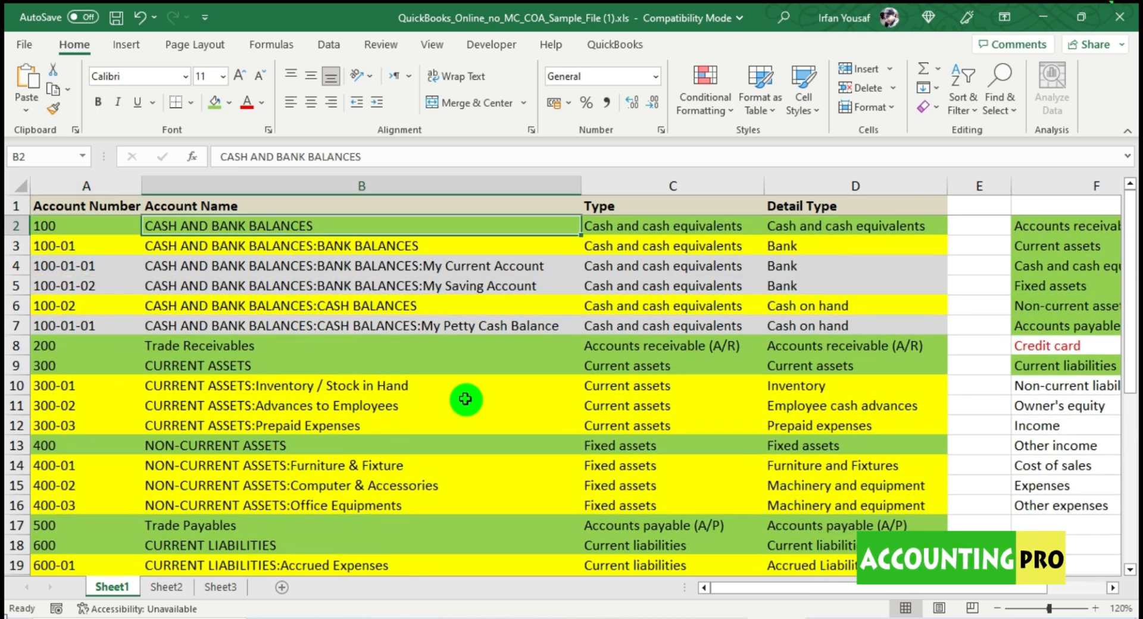
Save the workbook in its current .xls format, continuing past the compatibility check
key(F2)
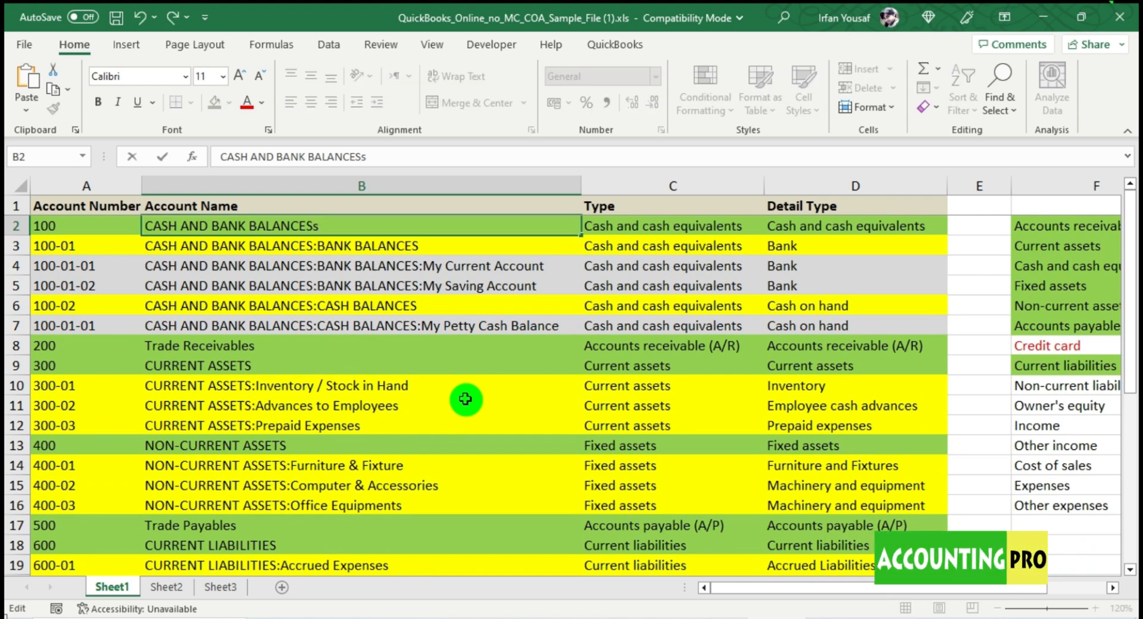
key(Return)
key(ctrl+s)
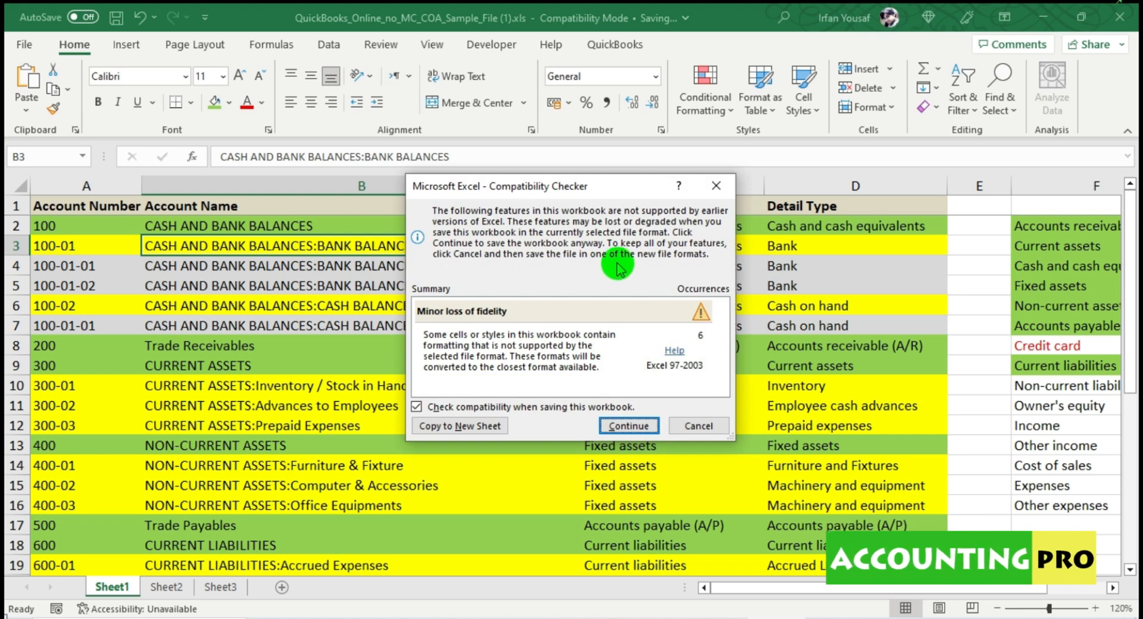
click(626, 426)
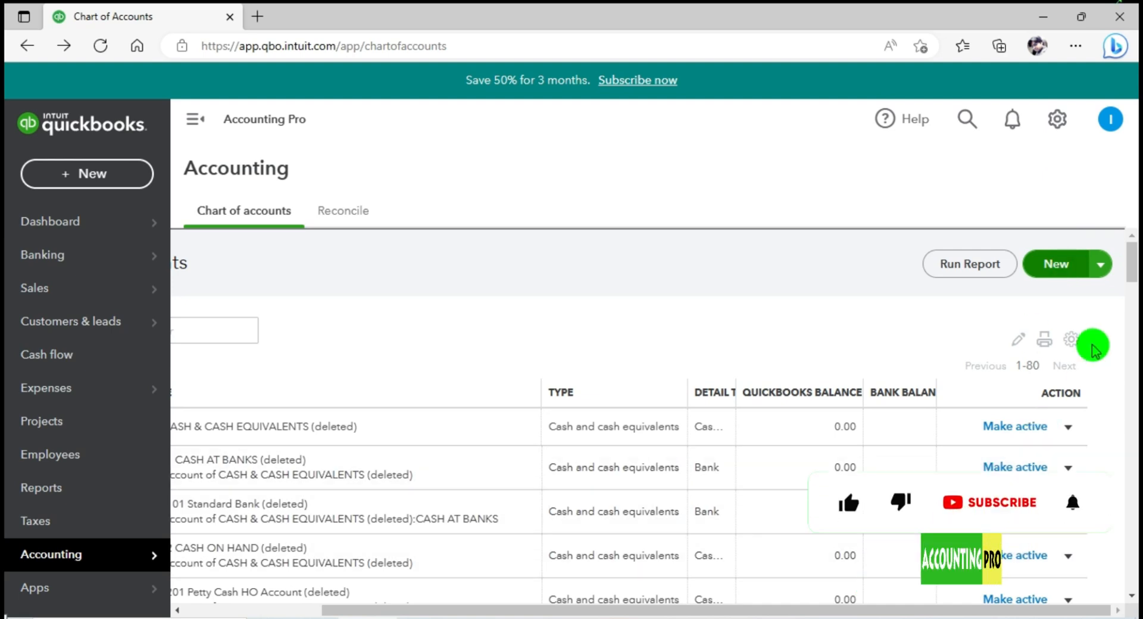
Start an account import from the chart of accounts in QuickBooks Online
click(1101, 265)
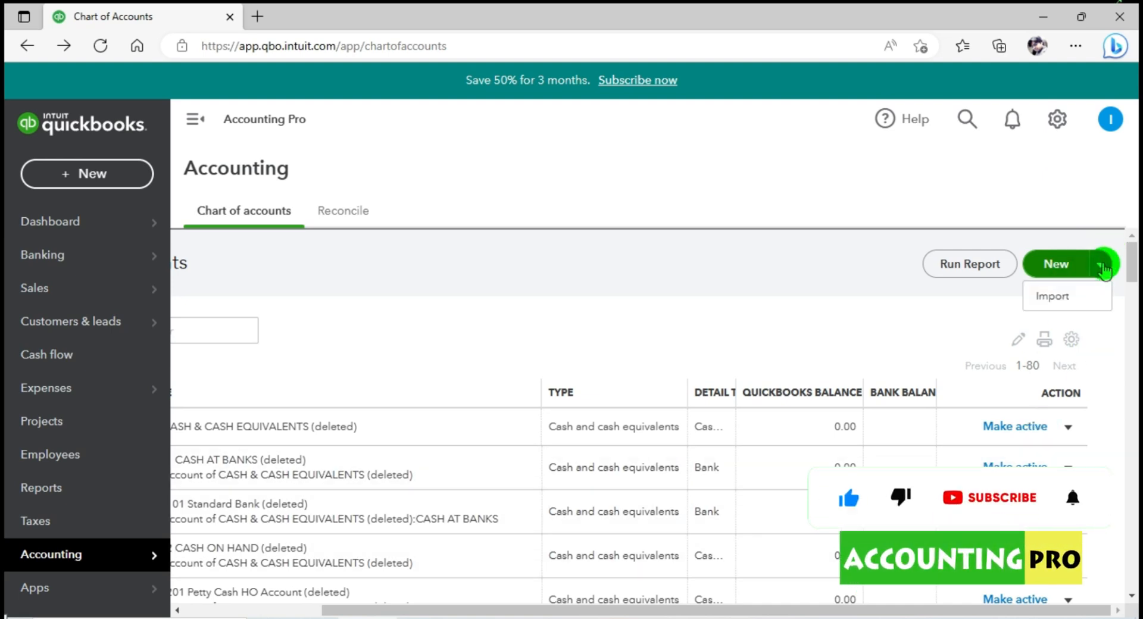
click(1053, 297)
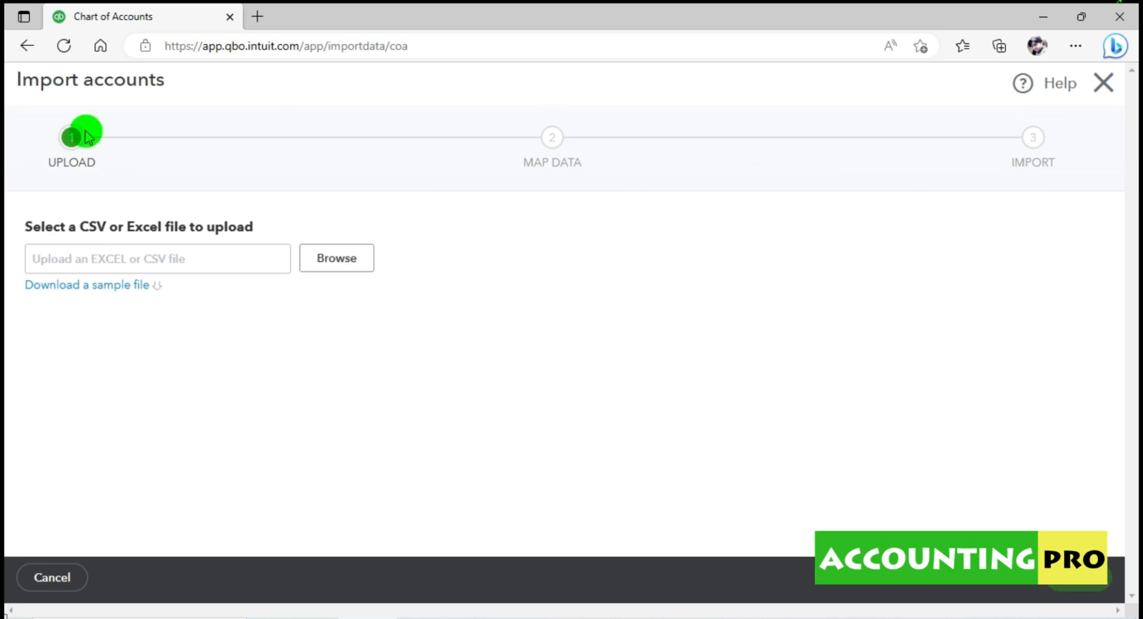
click(99, 287)
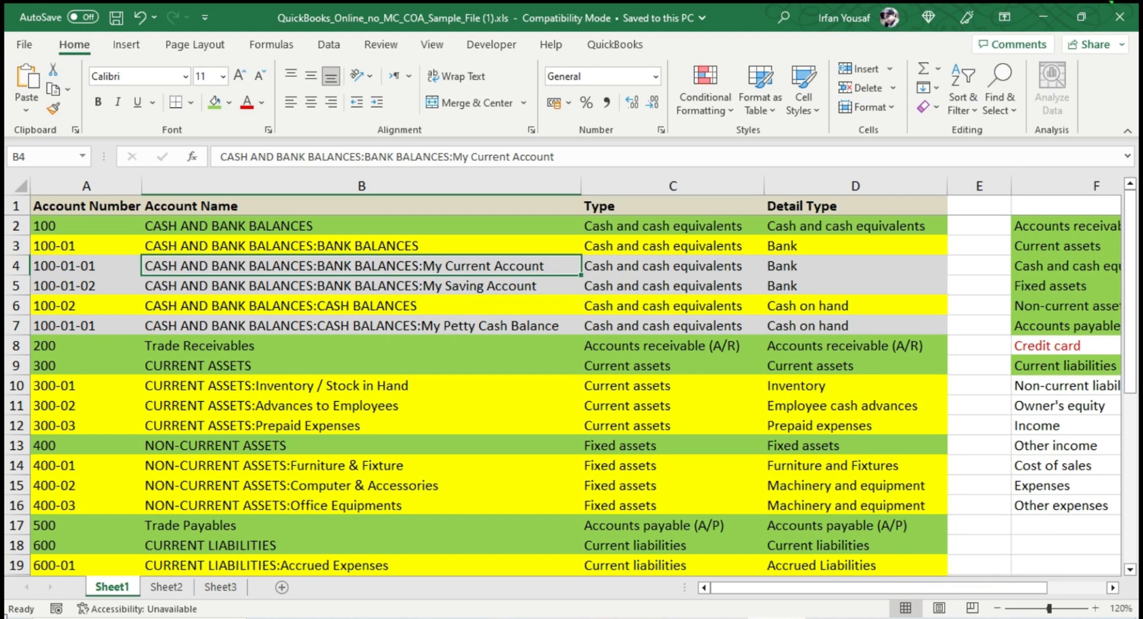
click(776, 618)
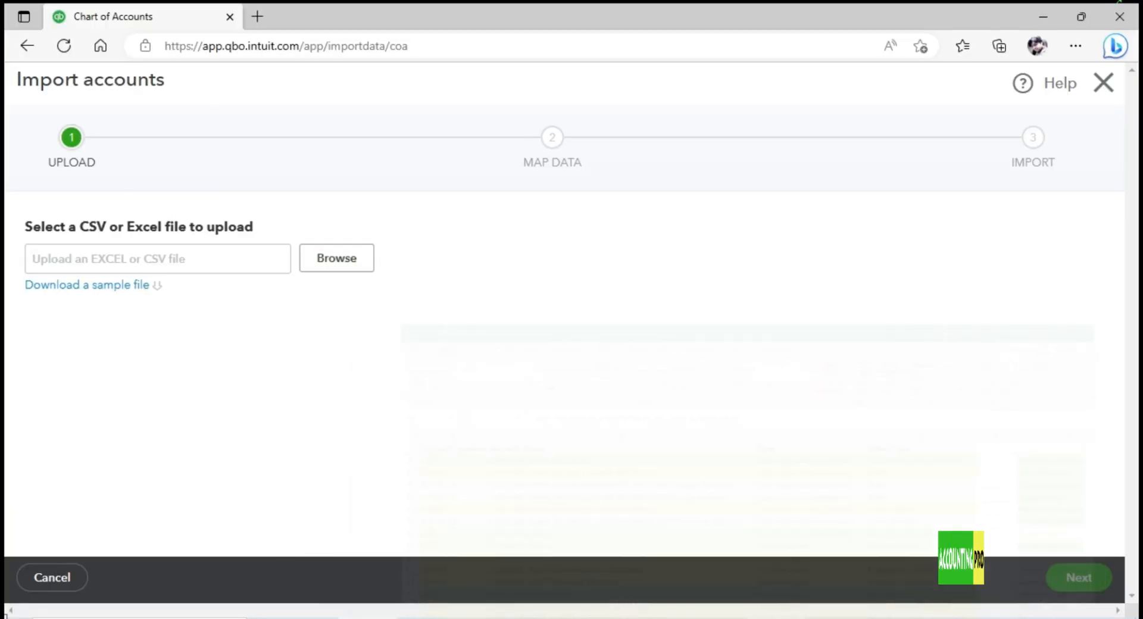
Upload the file QuickBooks_Online_no_MC_COA_Sample_File (1) for the import and continue to the field mapping
click(320, 264)
double_click(249, 142)
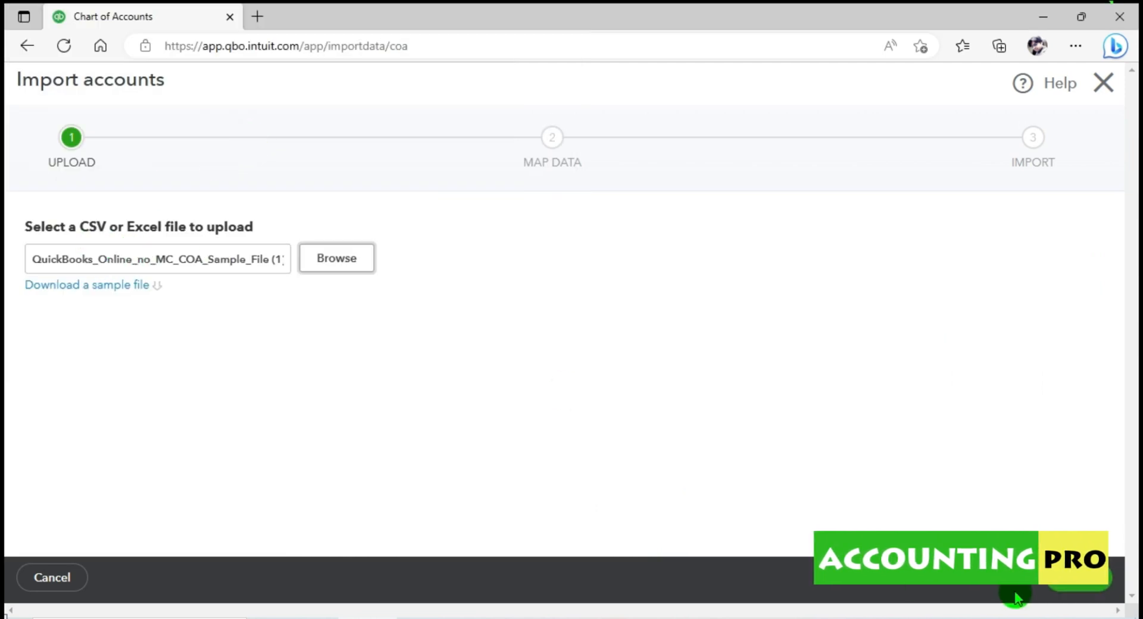
click(1084, 586)
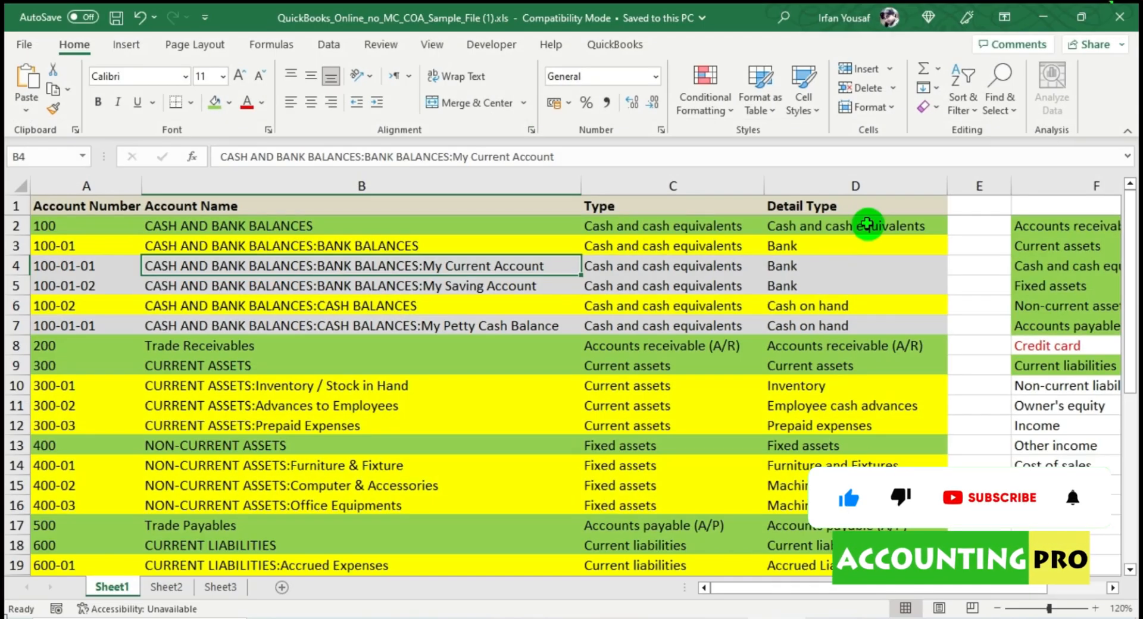
Compare the column headers in row 1 of the workbook with the import's field mapping and accept the mapping
click(127, 218)
click(127, 216)
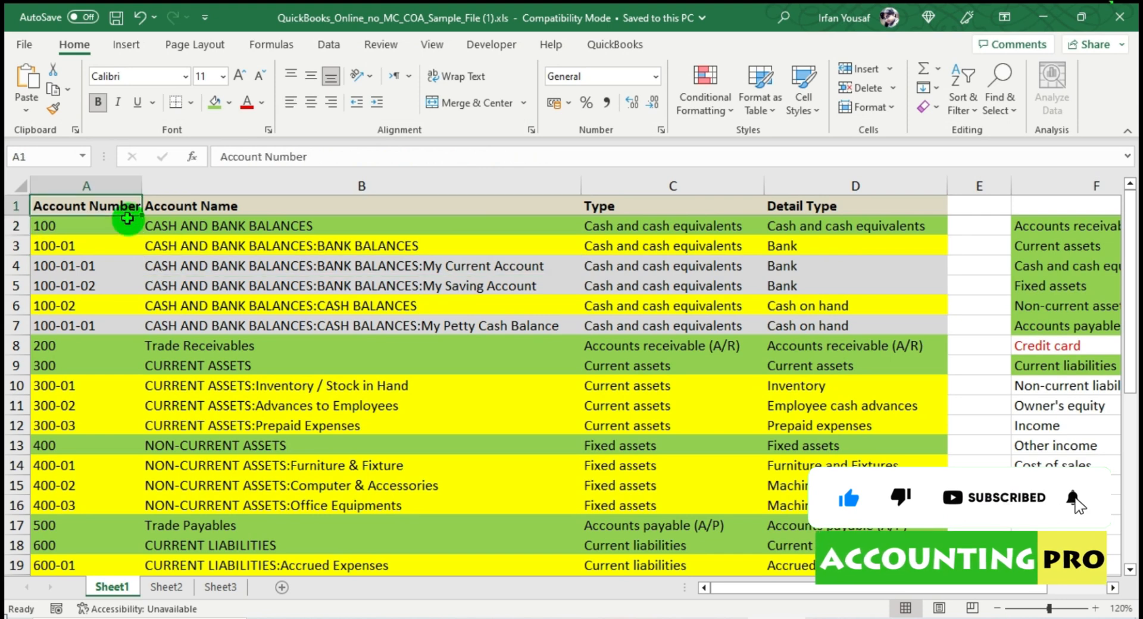
key(Right)
key(Right)
key(Right)
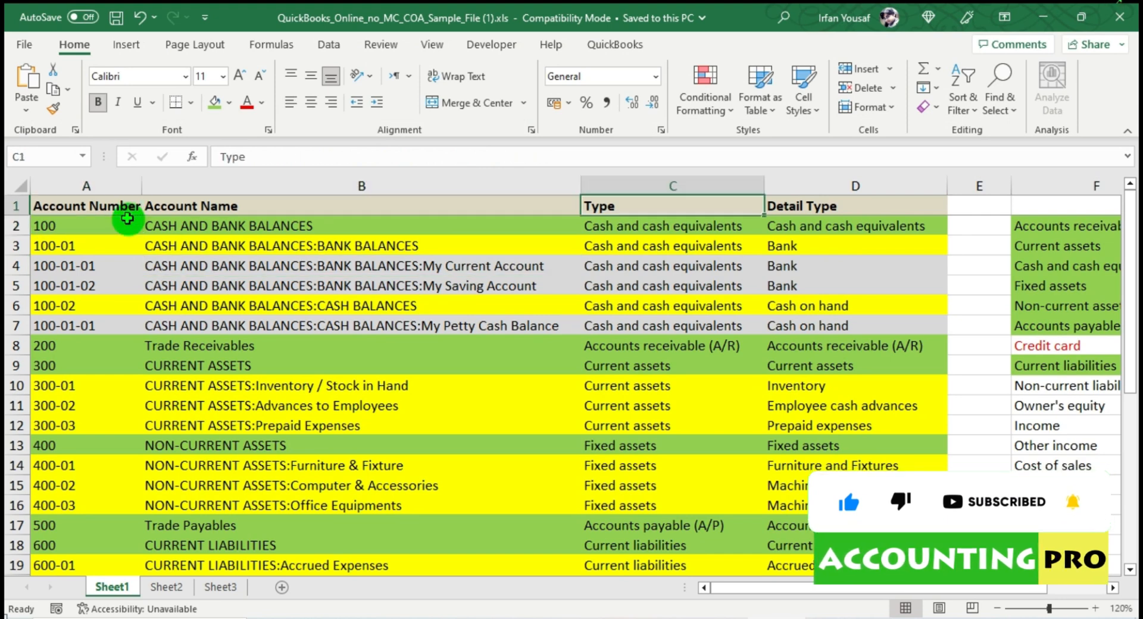
click(1043, 17)
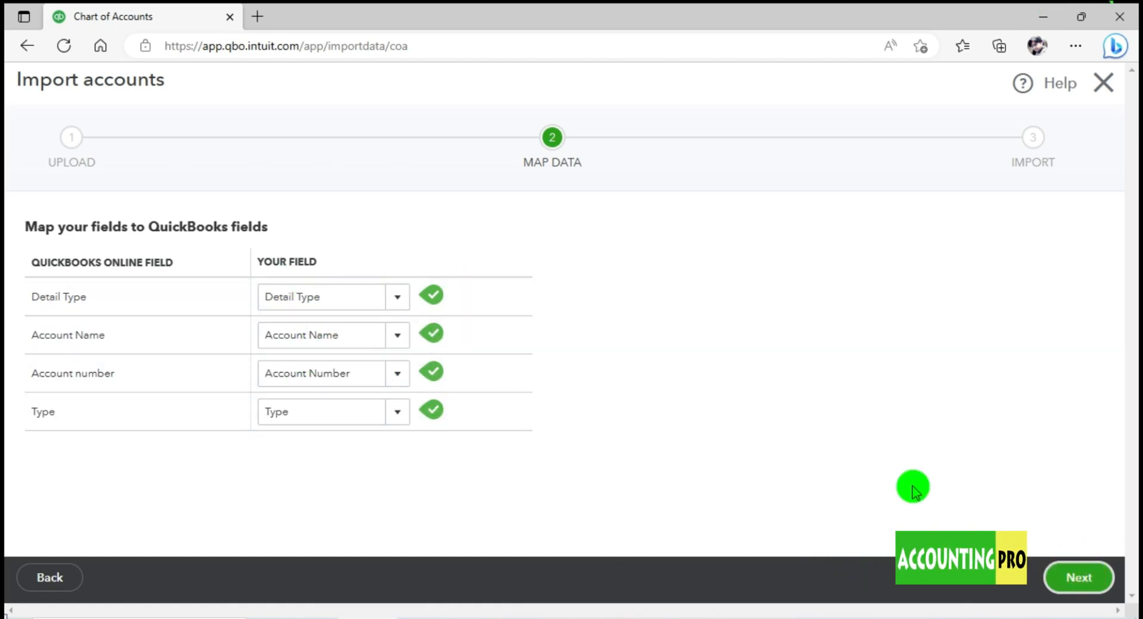
click(1075, 577)
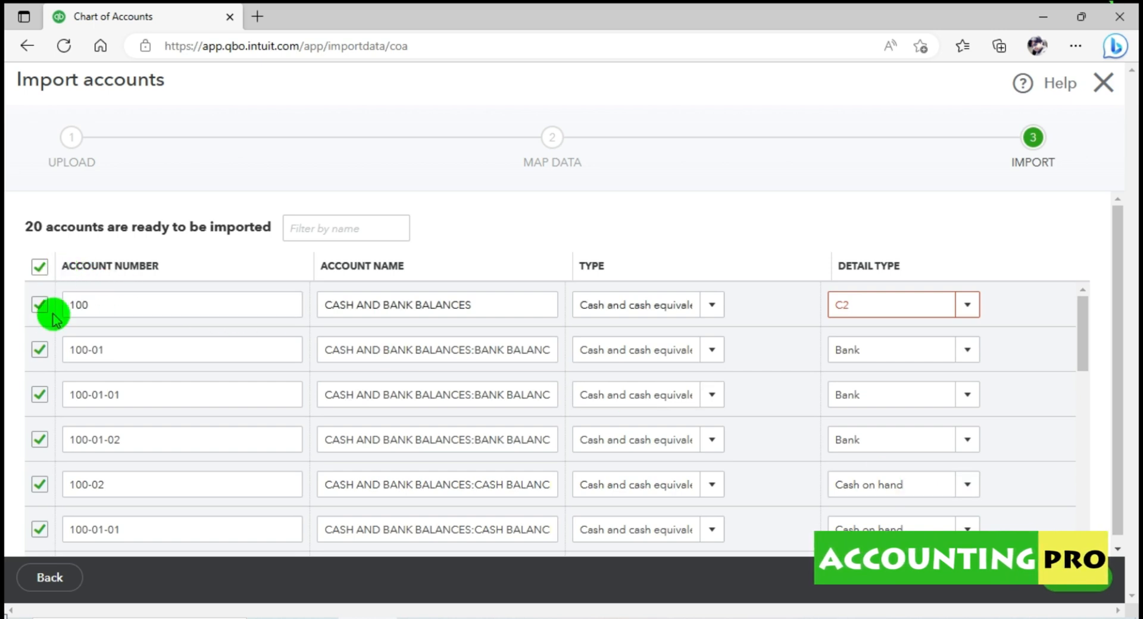
Set the detail type of account 100, CASH AND BANK BALANCES, to Cash and cash equivalents
drag(1083, 329, 1101, 289)
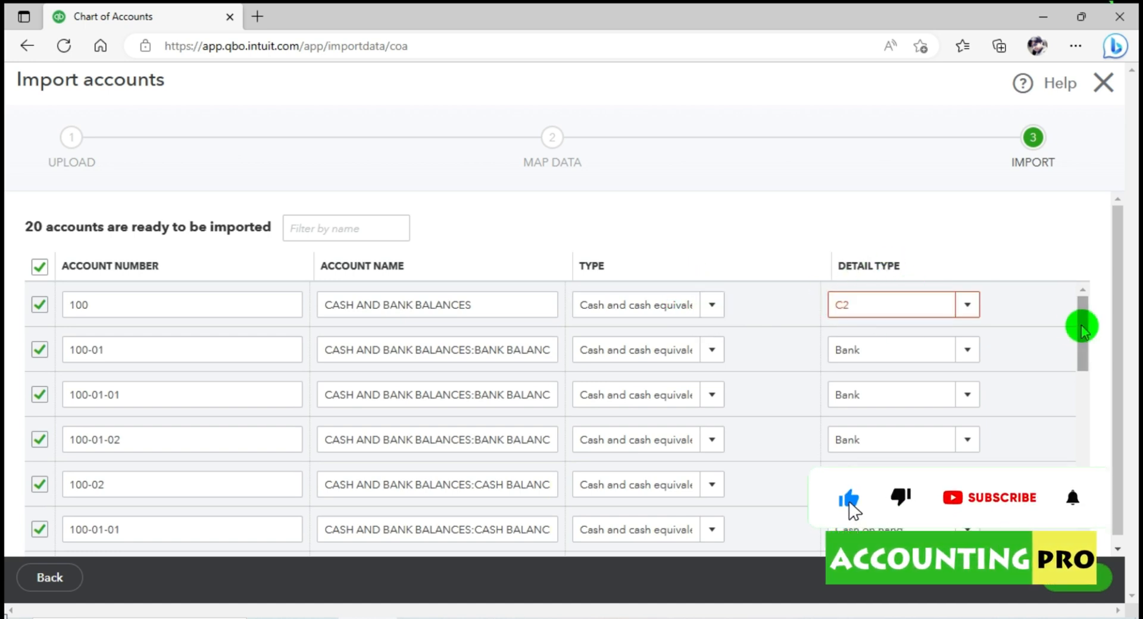
click(968, 306)
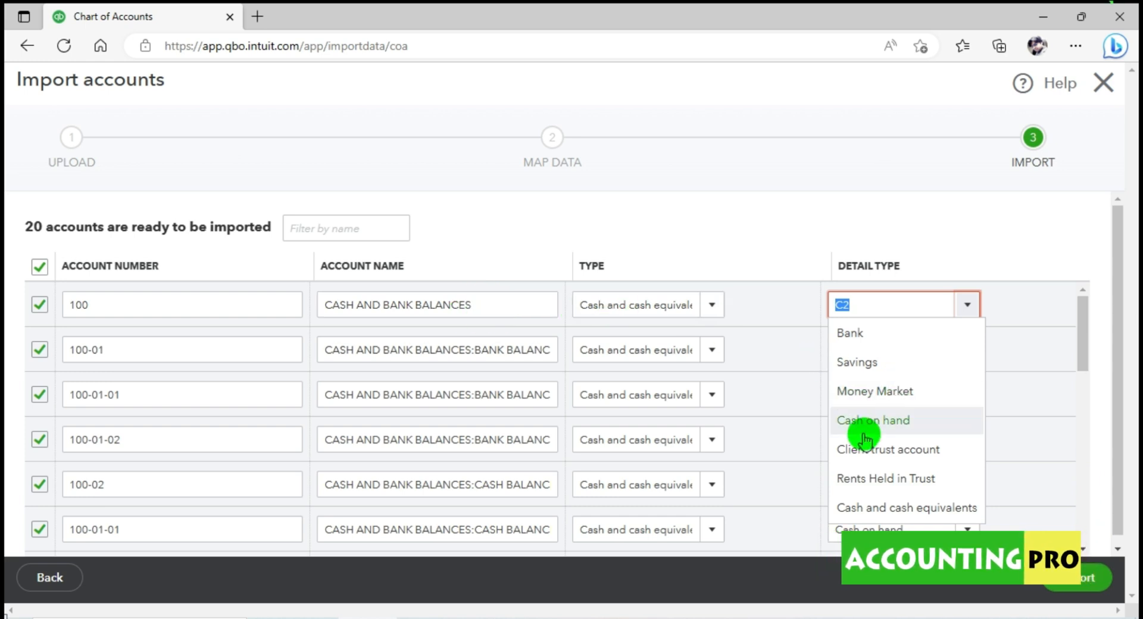
click(908, 509)
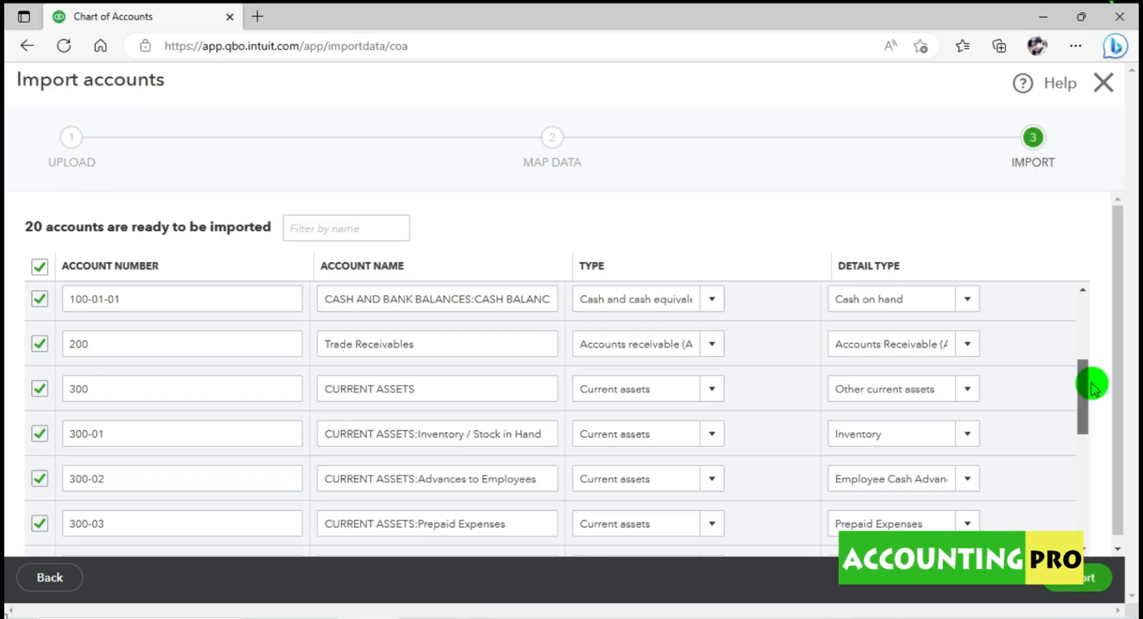
Check the type options offered for bank account 100-01-01 in the import list
drag(1094, 383, 1095, 347)
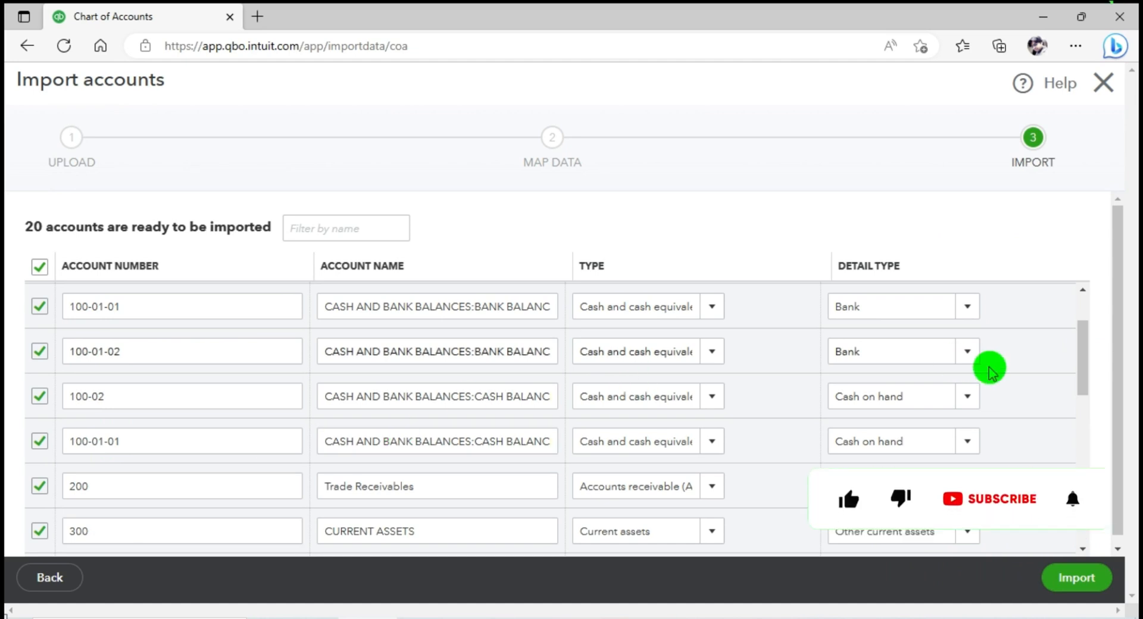
click(714, 306)
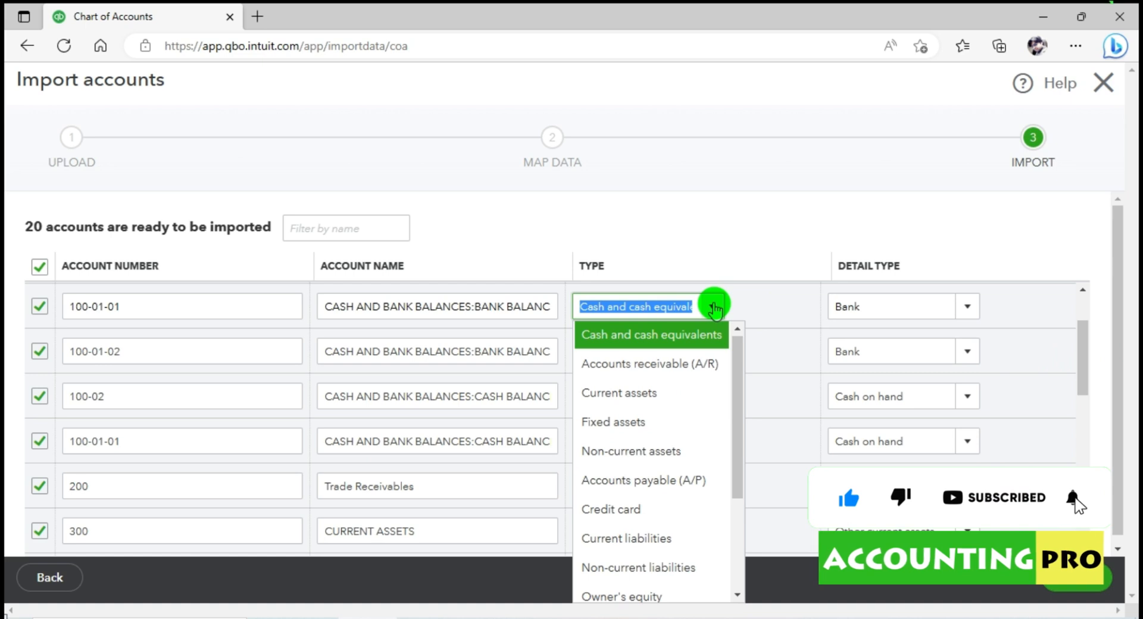
click(714, 306)
Set the detail type of account 600, CURRENT LIABILITIES, to Other current liabilities in the import list
drag(1090, 349, 1114, 479)
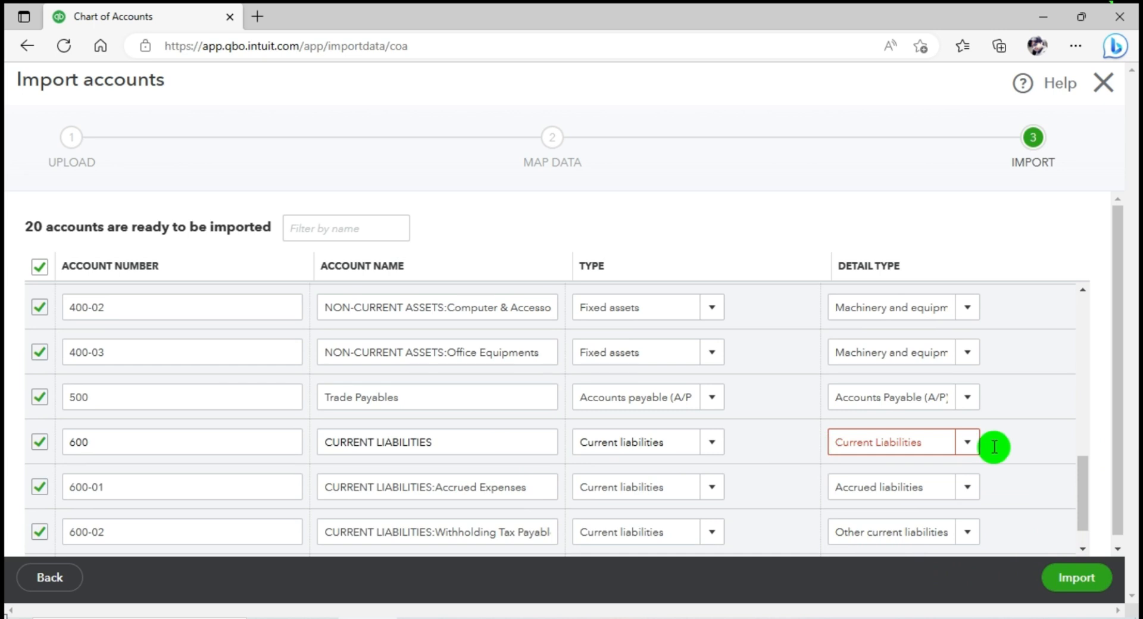
click(972, 442)
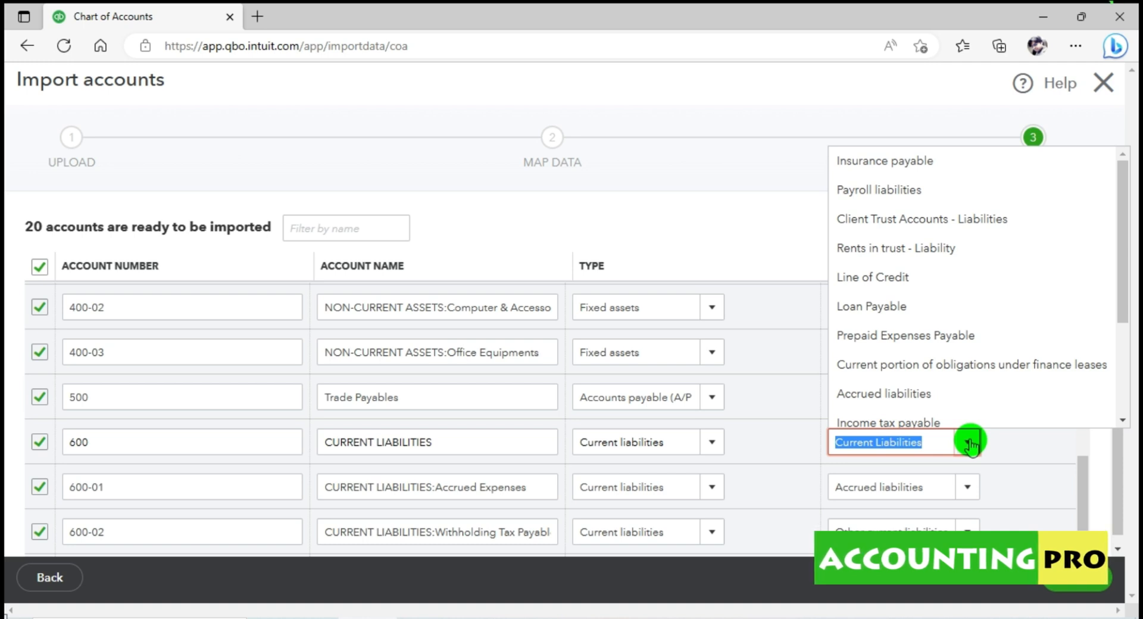
drag(1129, 271, 1131, 342)
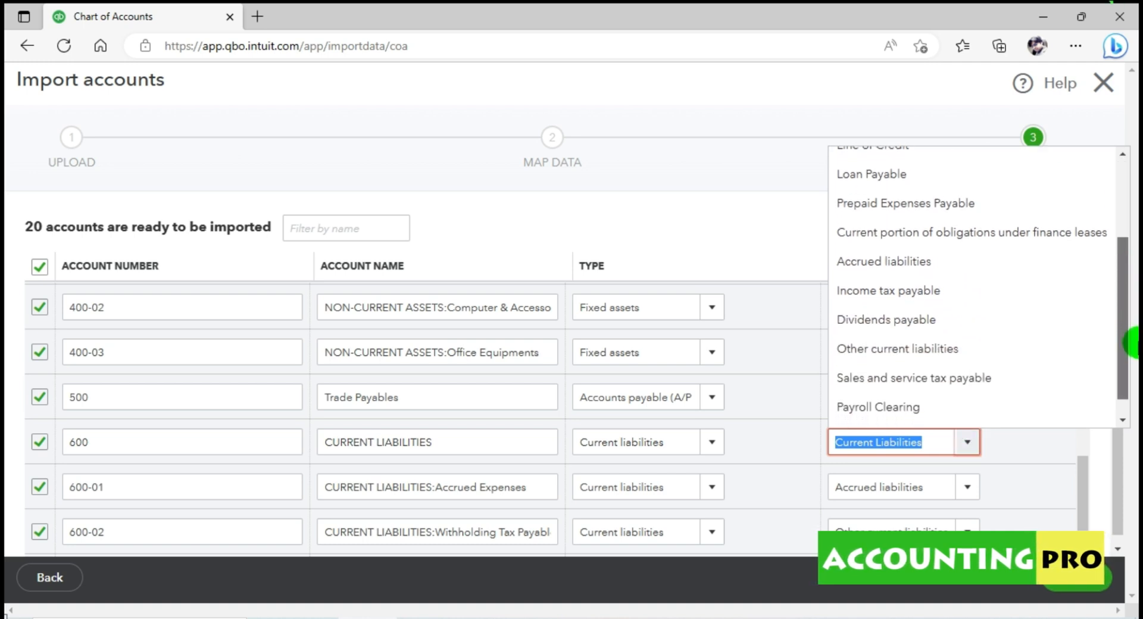
click(926, 349)
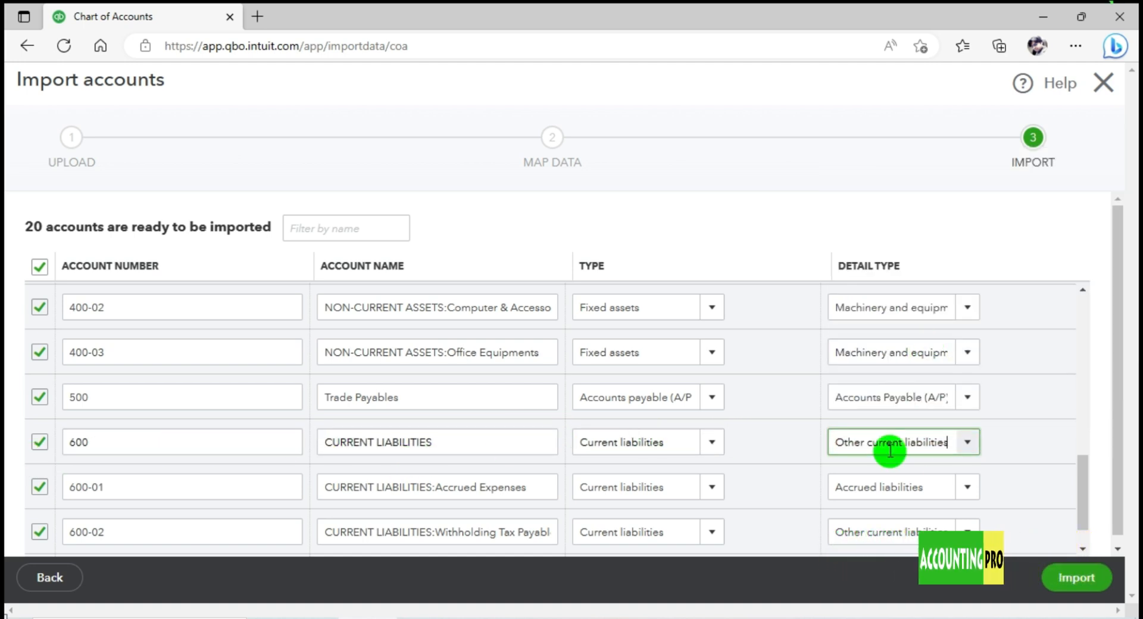
Check the full import list from account 100 to 600-03 and import the accounts
drag(1119, 413, 1122, 480)
scroll(849, 511, down, 1)
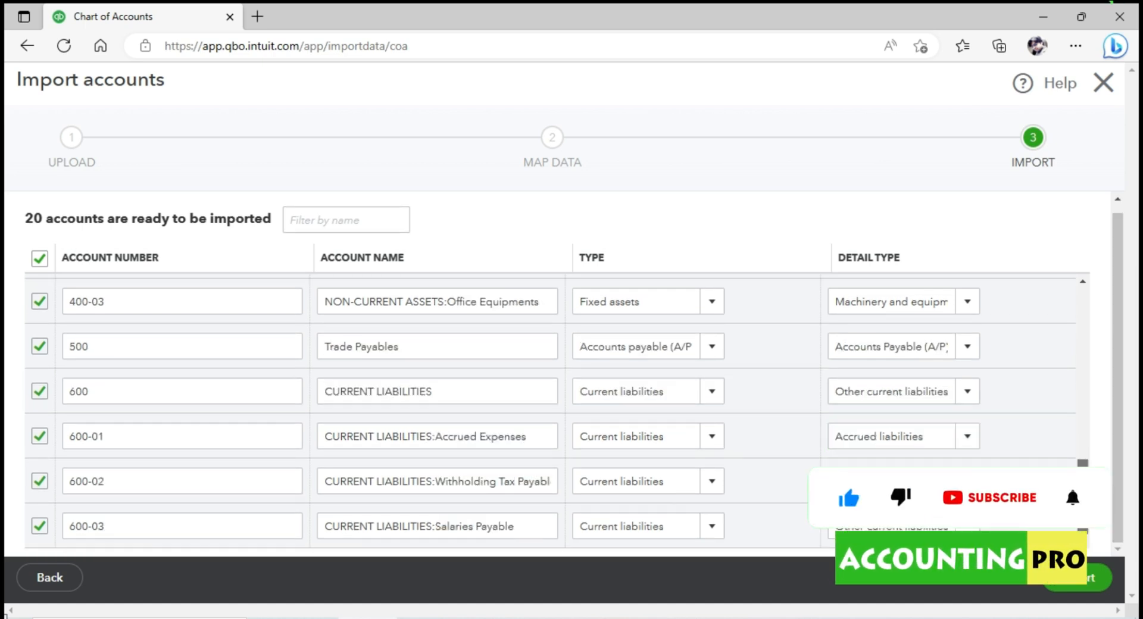
drag(1083, 463, 1095, 295)
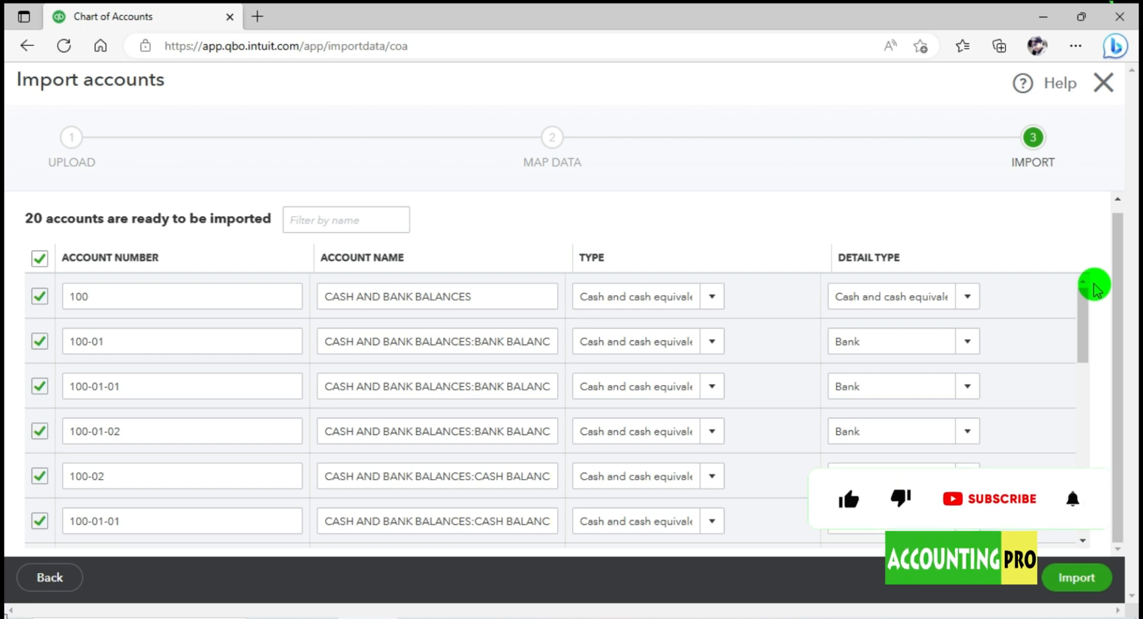
drag(1094, 286, 1094, 464)
click(1077, 578)
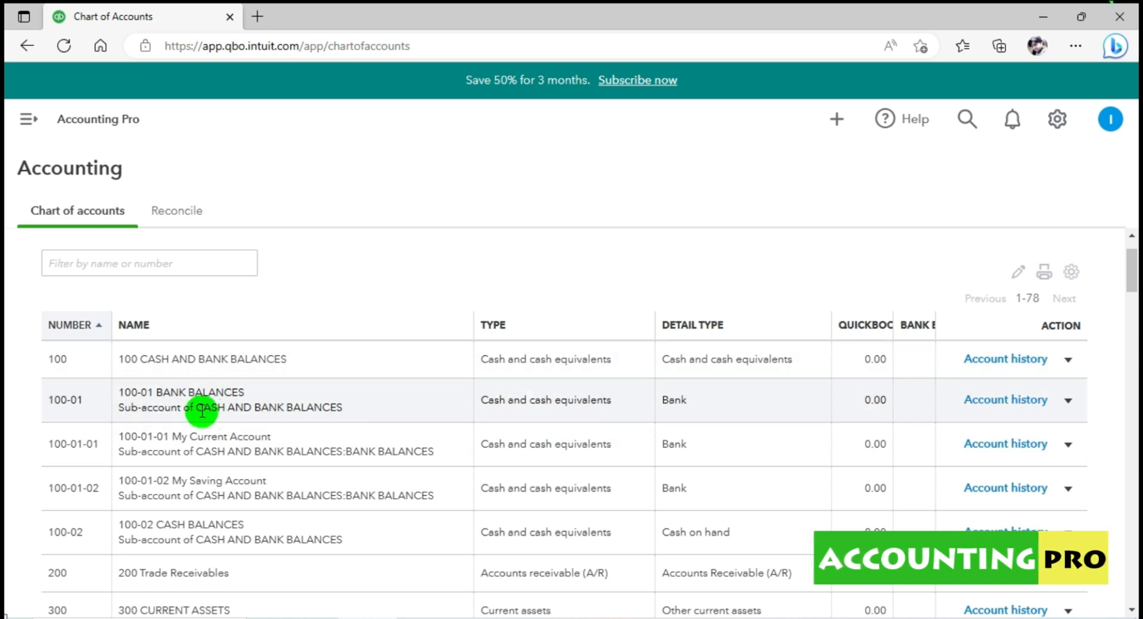
Place the imported chart of accounts and the sample workbook in side-by-side windows
drag(118, 408, 367, 413)
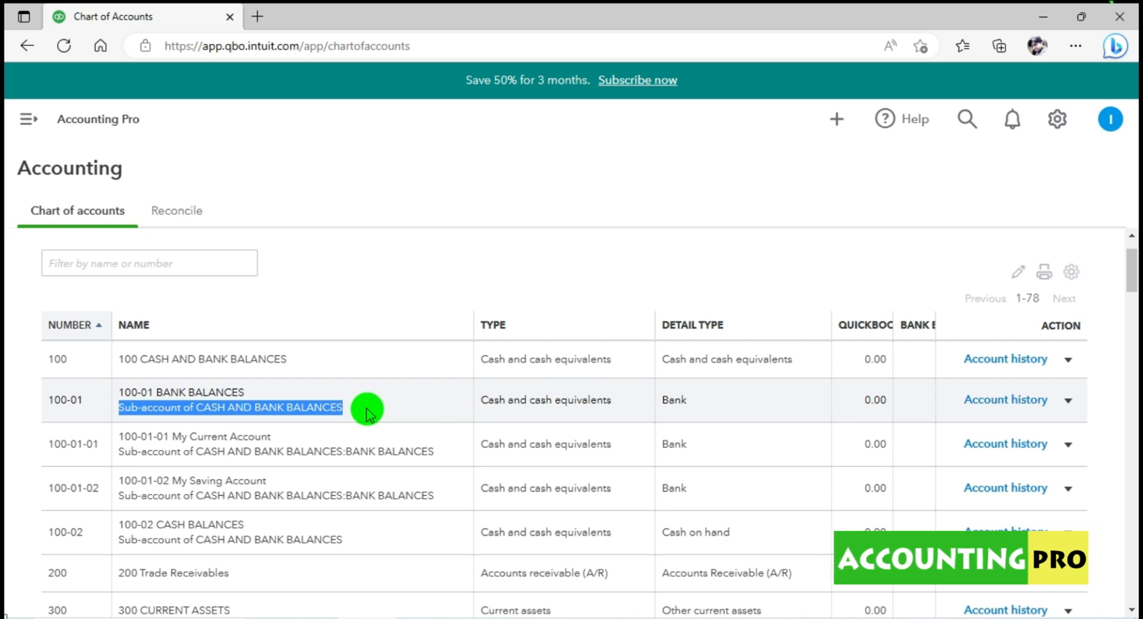
click(1089, 28)
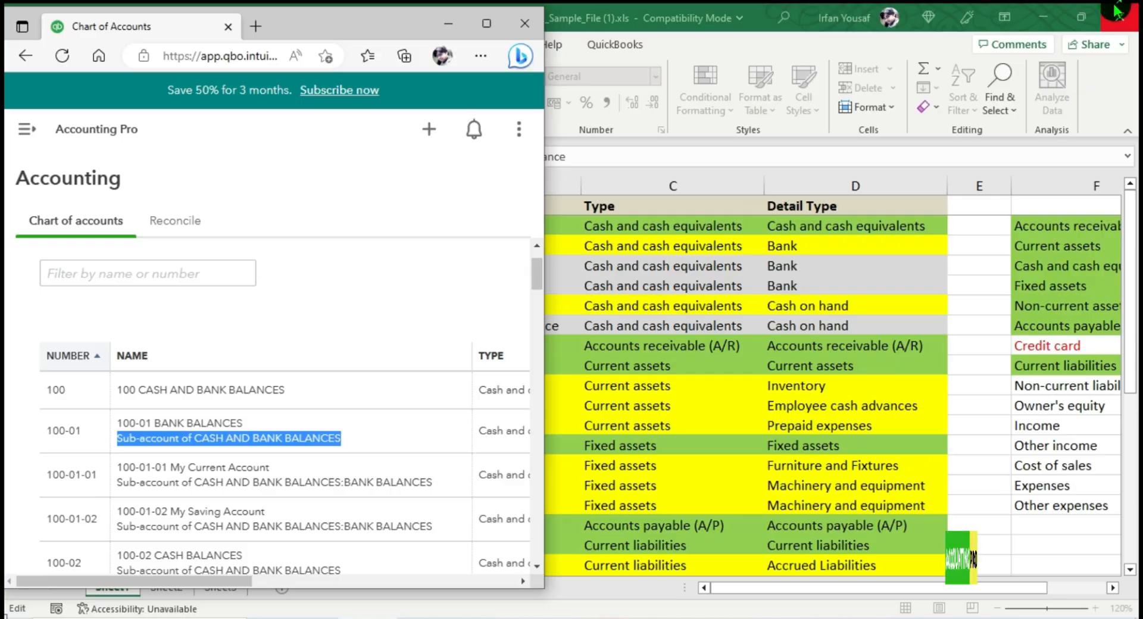
click(1119, 17)
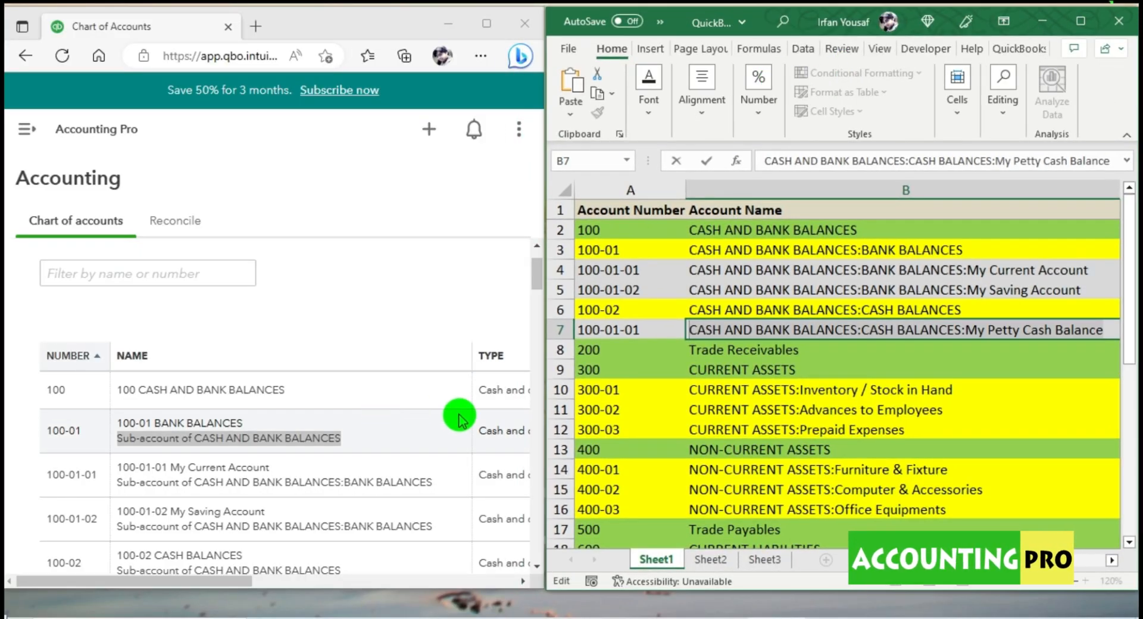
Compare account 100, CASH AND BANK BALANCES, in row 2 of the workbook with its entry in the imported chart of accounts
click(671, 332)
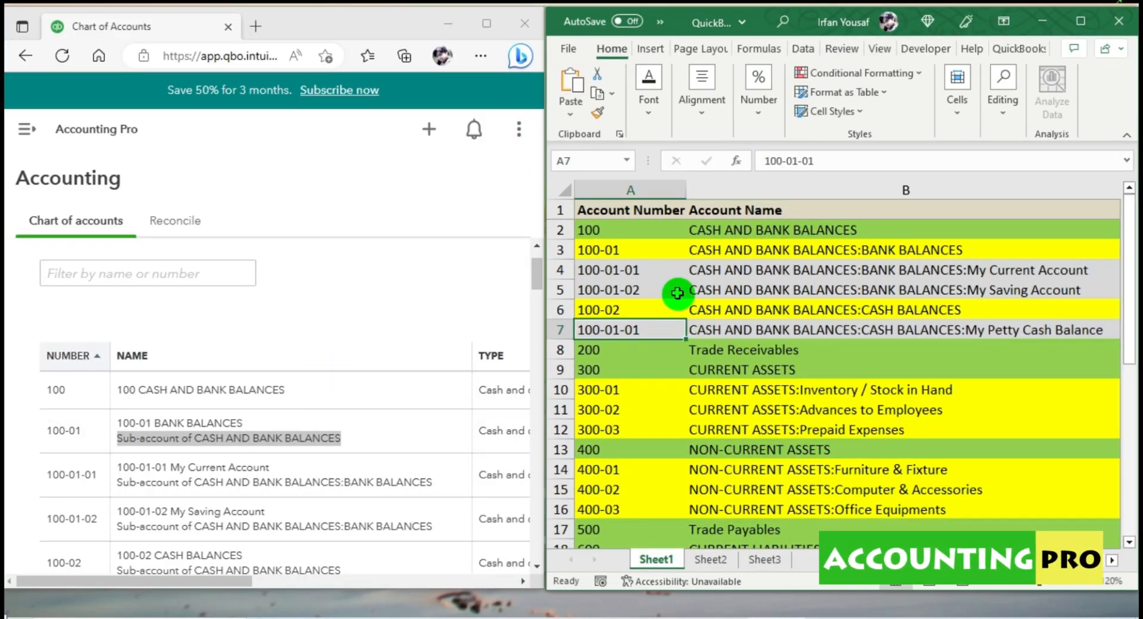
click(721, 262)
key(Up)
key(Up)
key(Up)
key(Down)
key(Down)
key(Up)
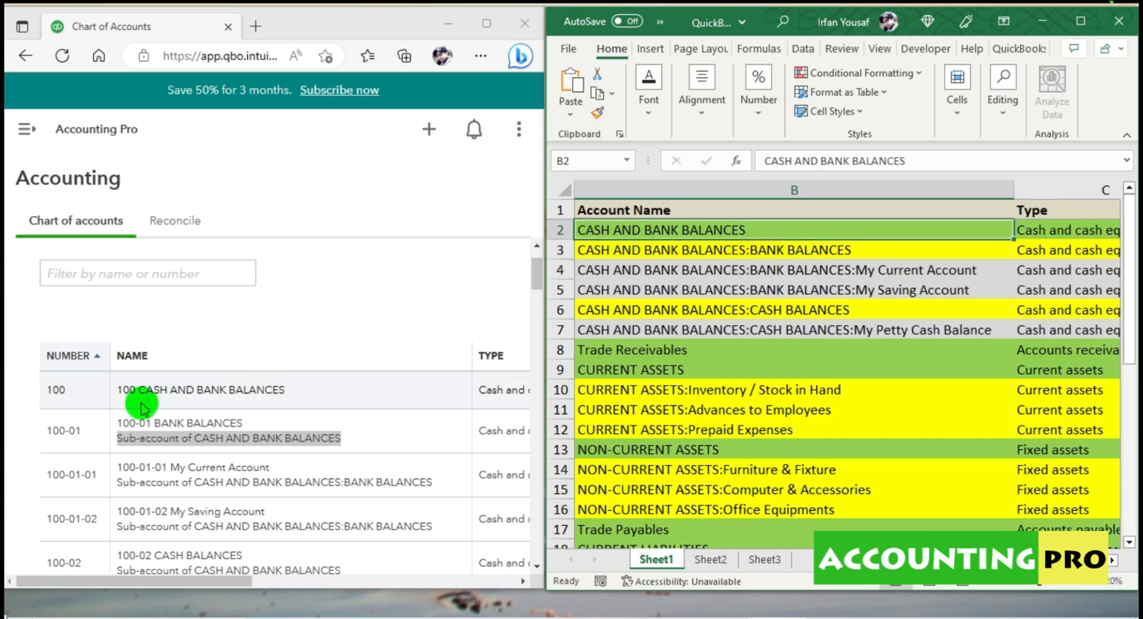
key(Left)
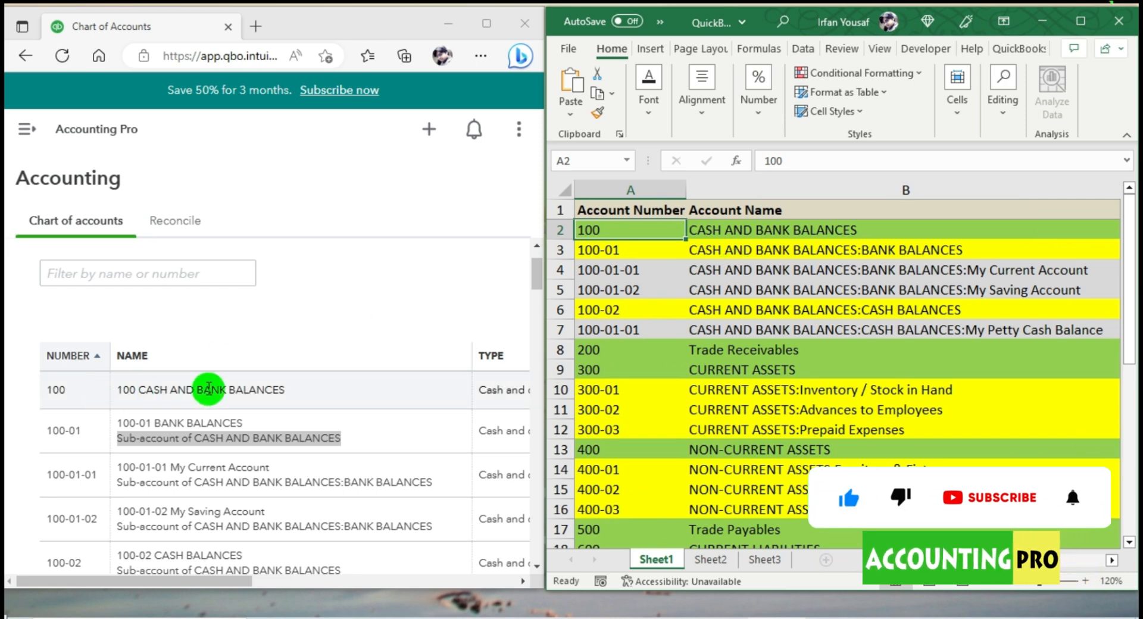
drag(535, 278, 534, 289)
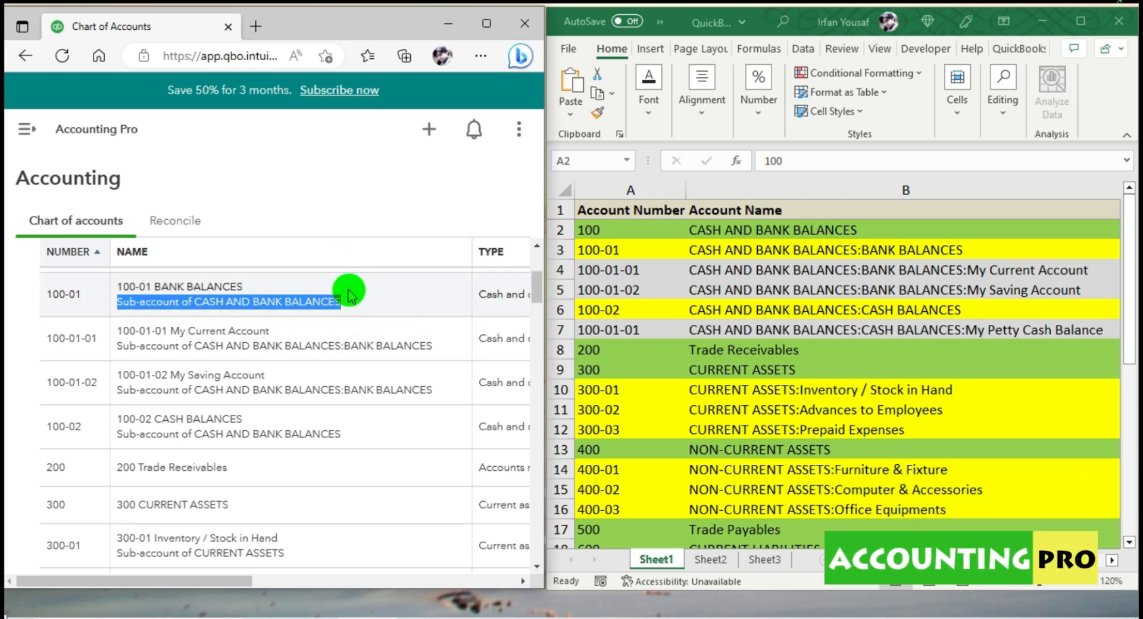
drag(536, 286, 543, 271)
click(91, 383)
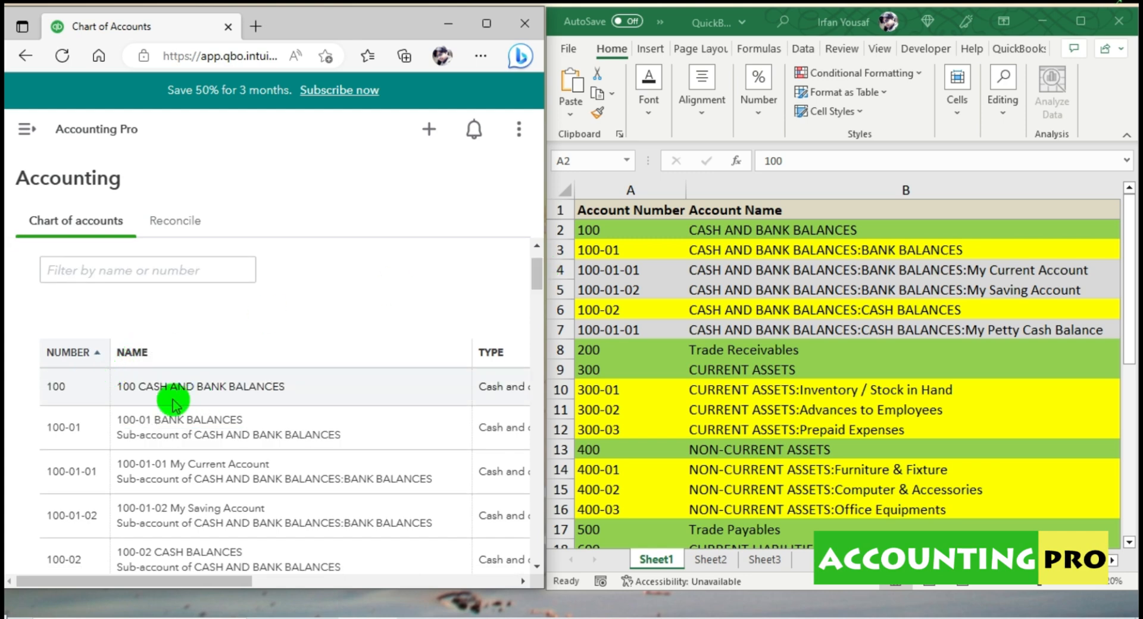
click(647, 225)
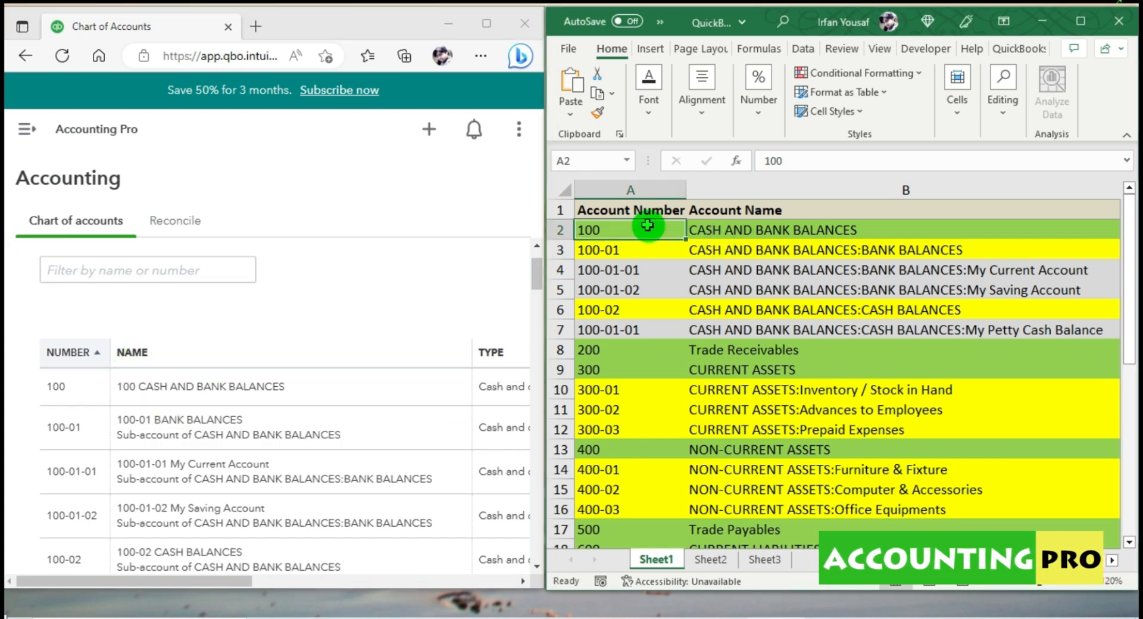
click(731, 232)
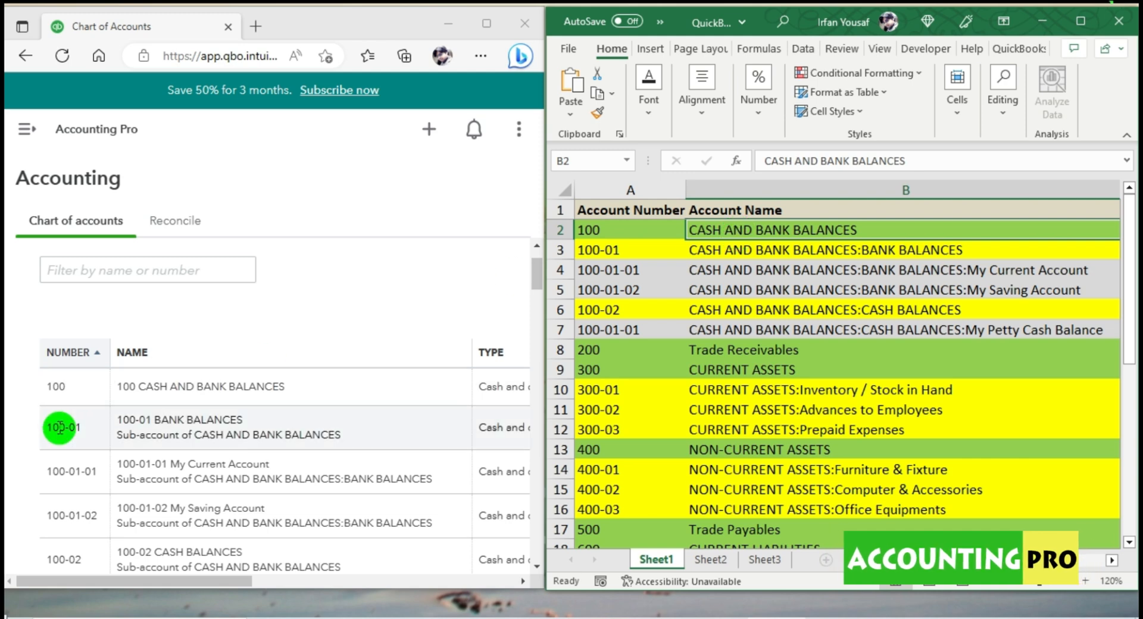
Compare the number, name and parent of account 100-01, BANK BALANCES, between the imported chart and the workbook
drag(47, 427, 78, 427)
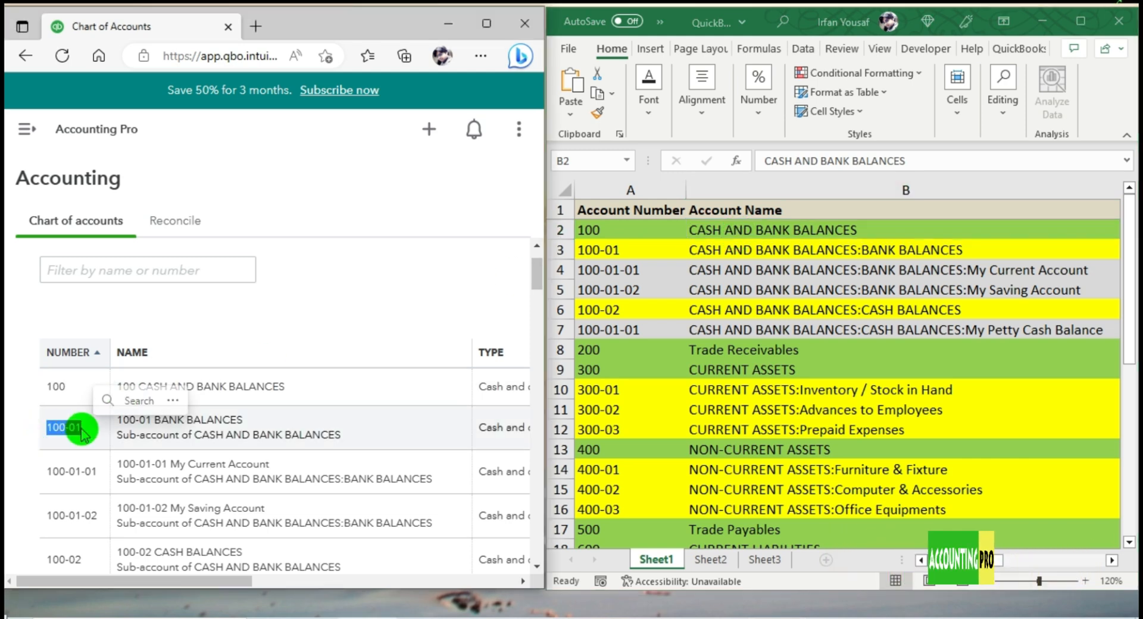
click(614, 251)
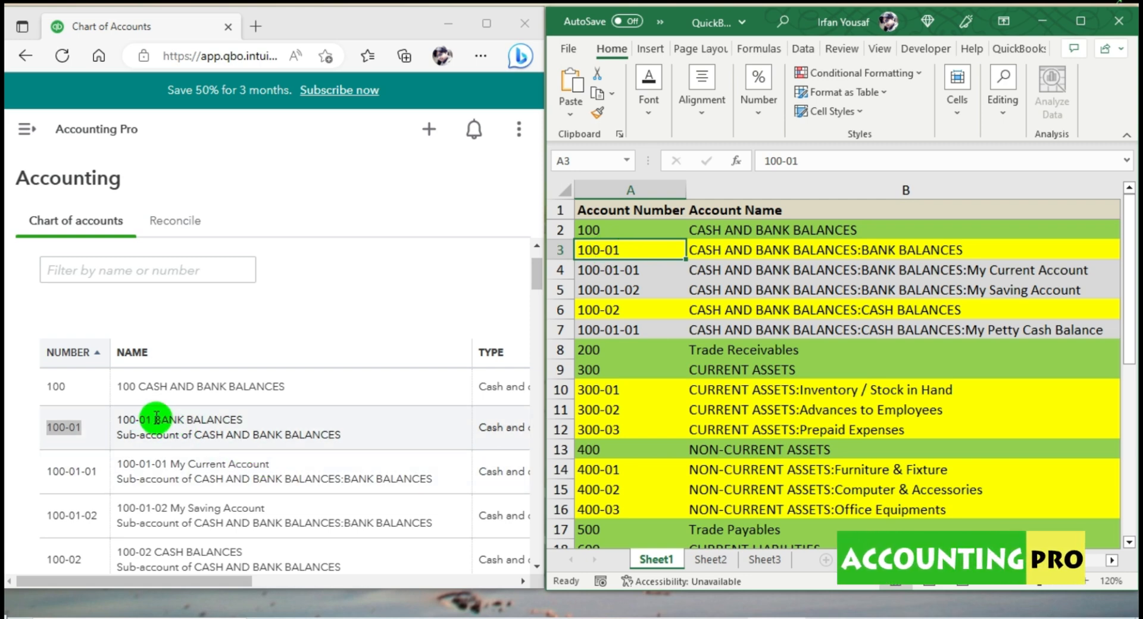
click(792, 249)
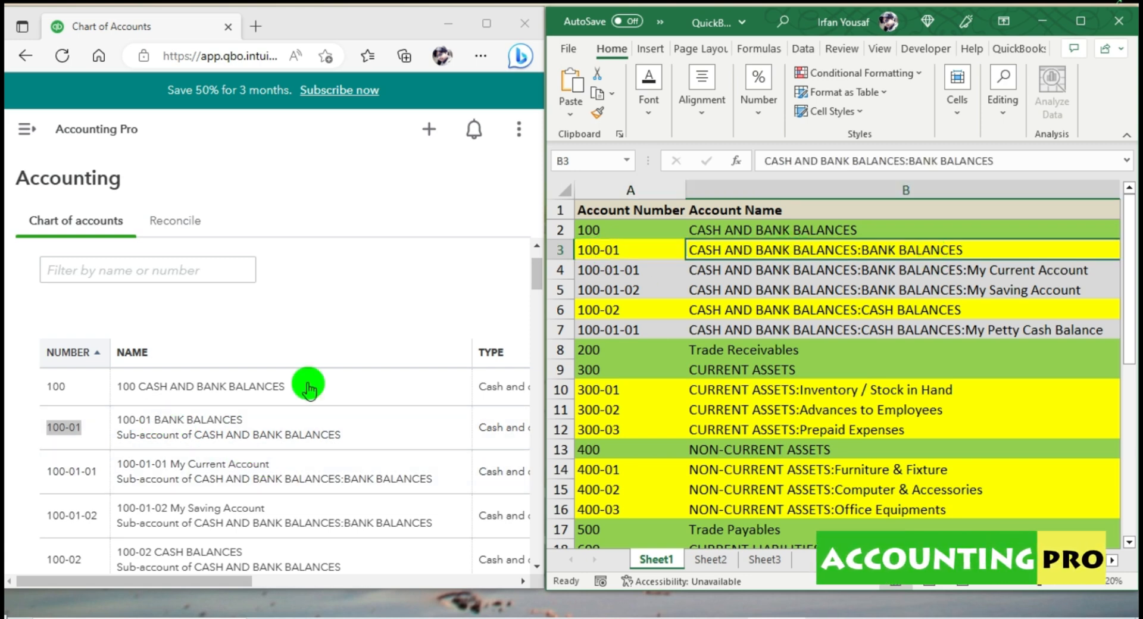
drag(122, 440, 344, 439)
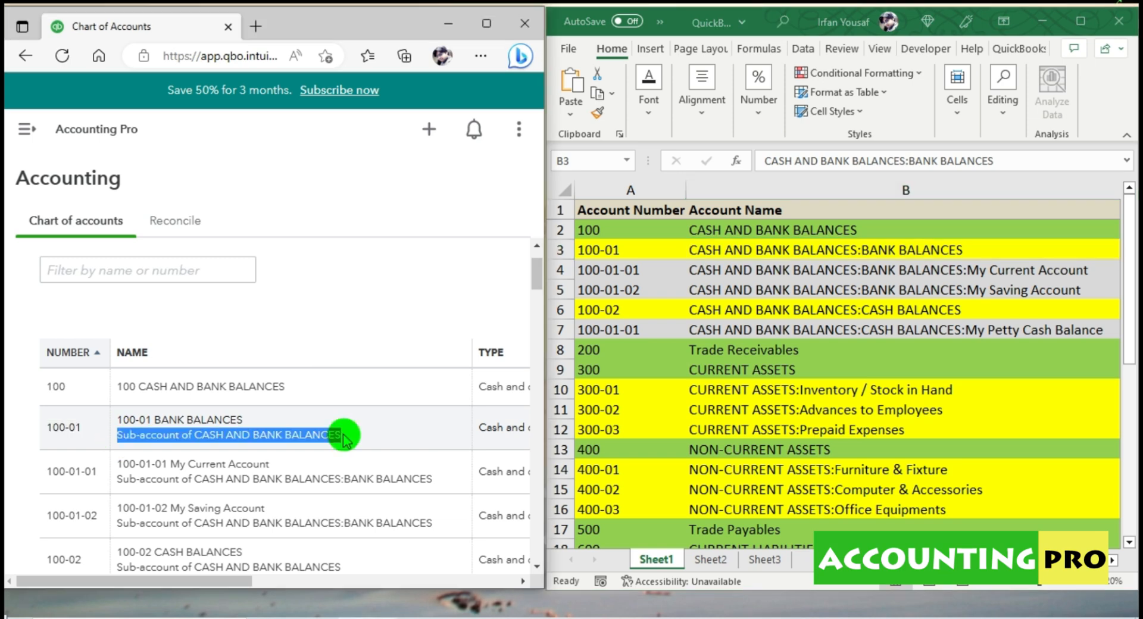
click(755, 233)
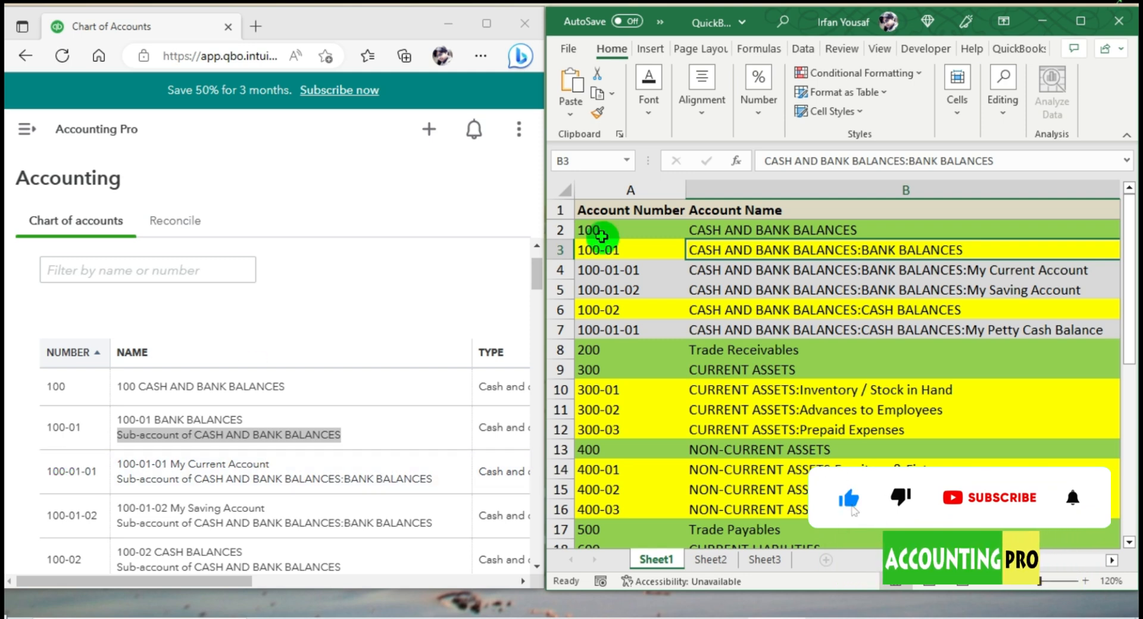
Compare account 100-01-01, My Current Account, and its parent path in the workbook with the imported sub-account
click(620, 276)
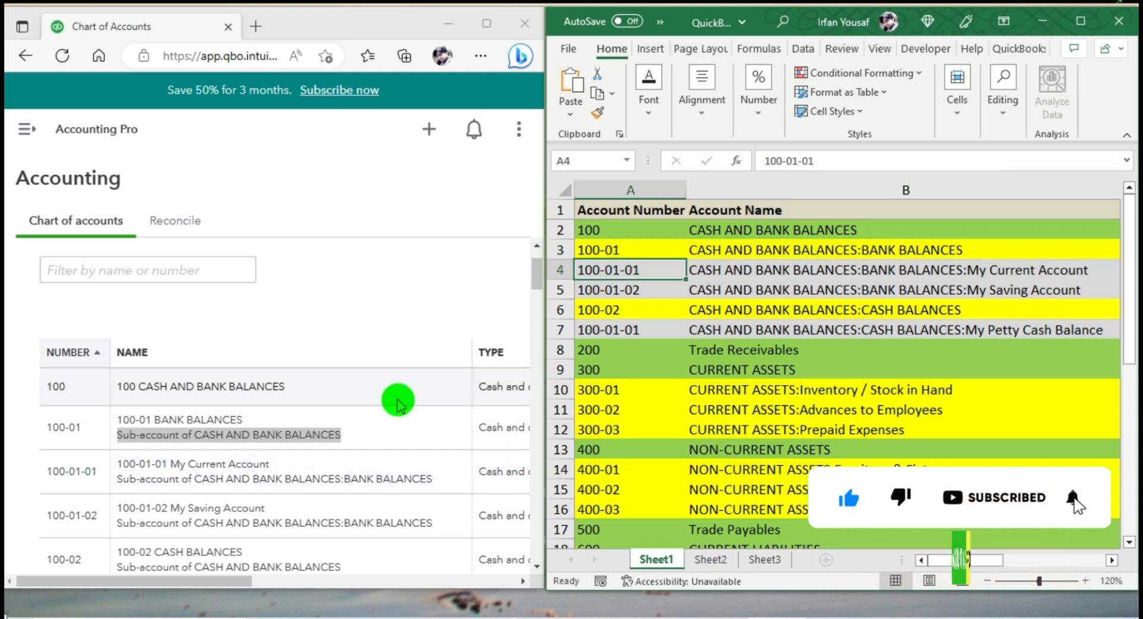
click(970, 270)
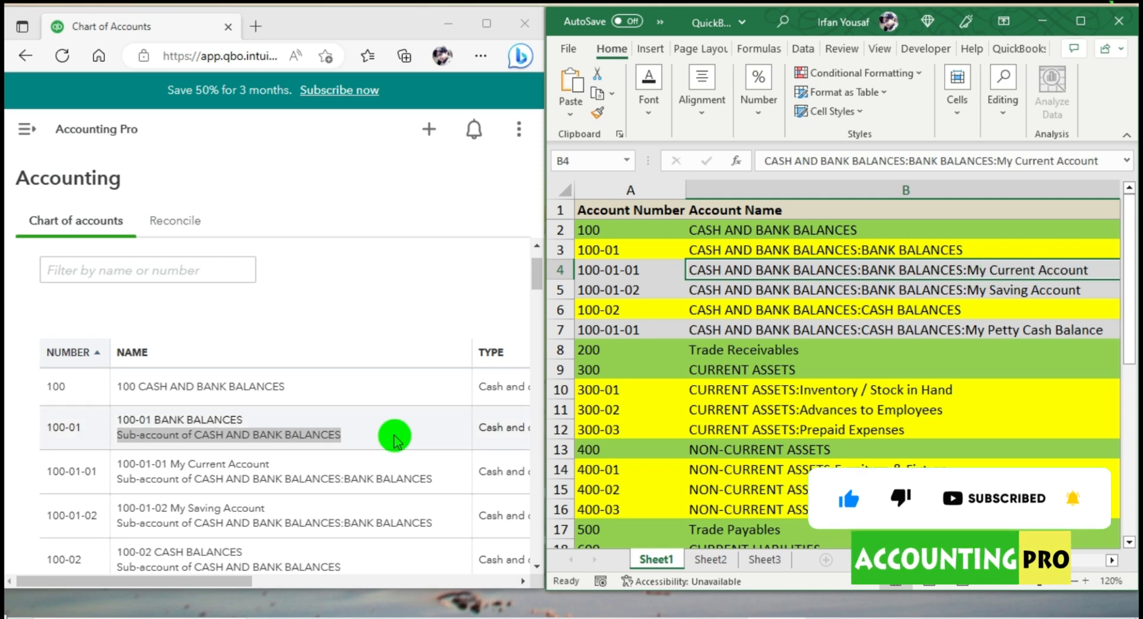
drag(171, 466, 250, 467)
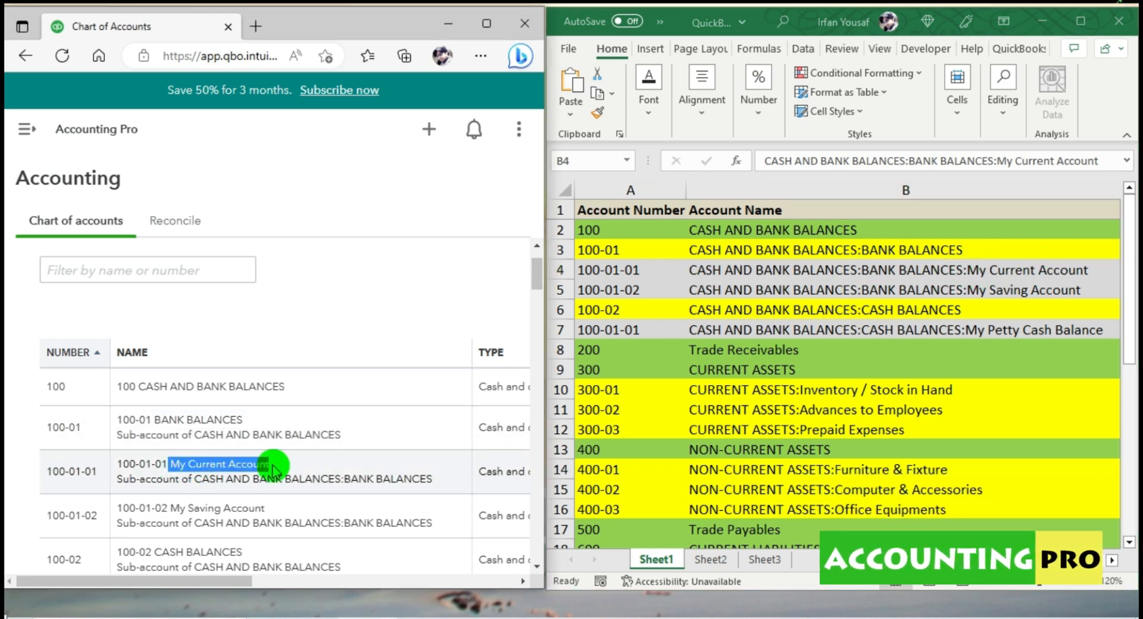
click(210, 484)
drag(256, 478, 443, 479)
click(829, 246)
Maximize the chart of accounts and review the imported accounts and sub-accounts down to the 600 series
click(487, 23)
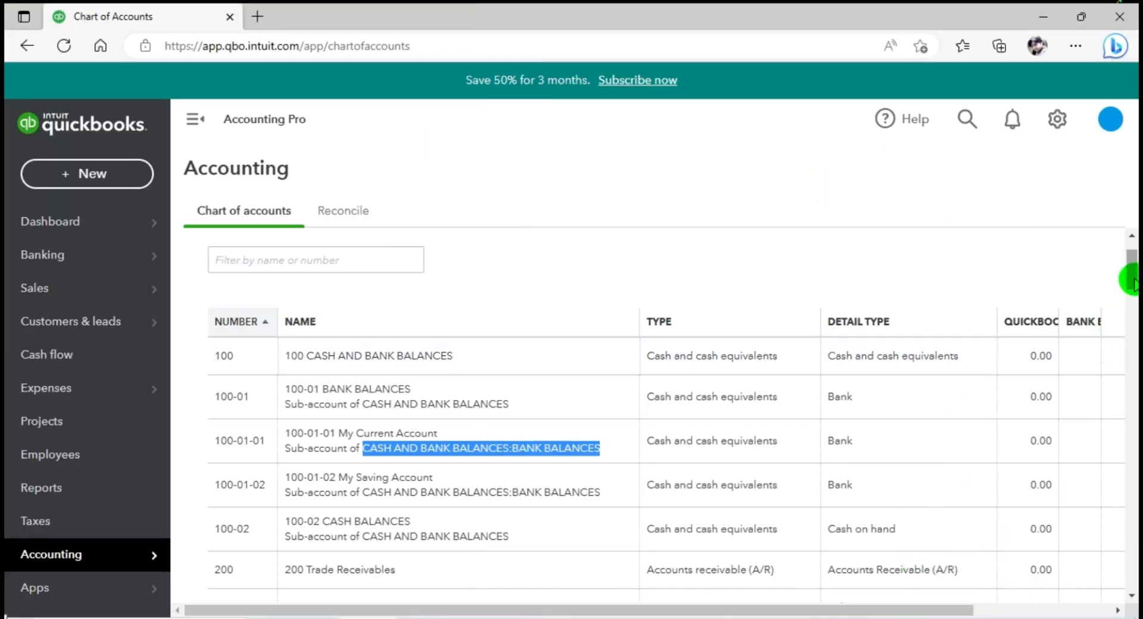
scroll(1134, 280, down, 2)
scroll(1133, 291, down, 2)
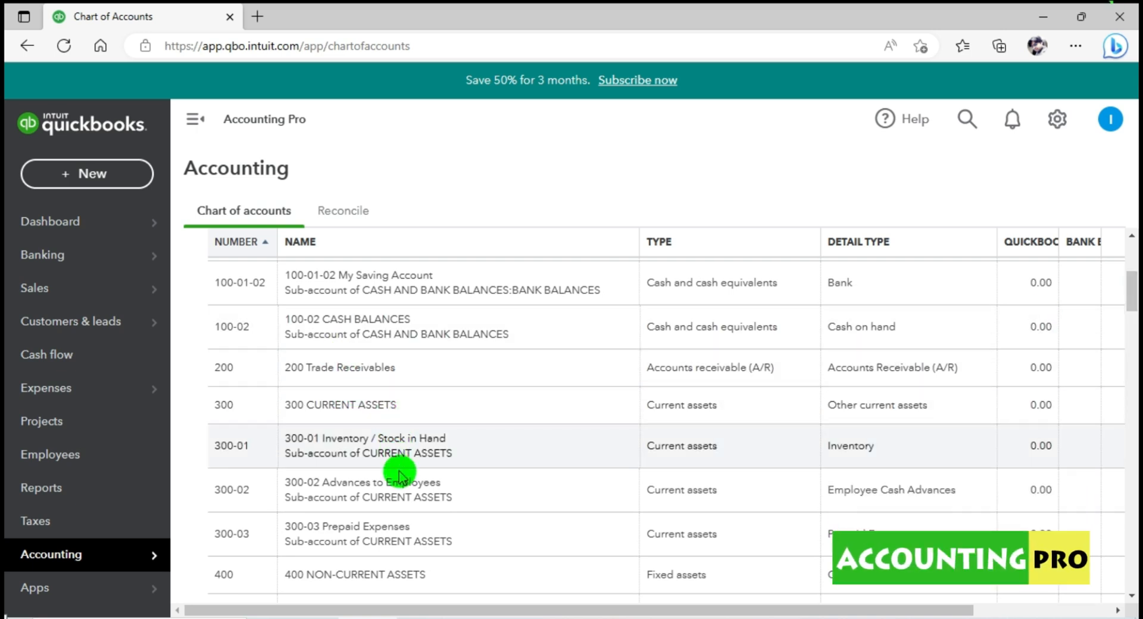
drag(1132, 290, 1134, 324)
drag(727, 607, 557, 132)
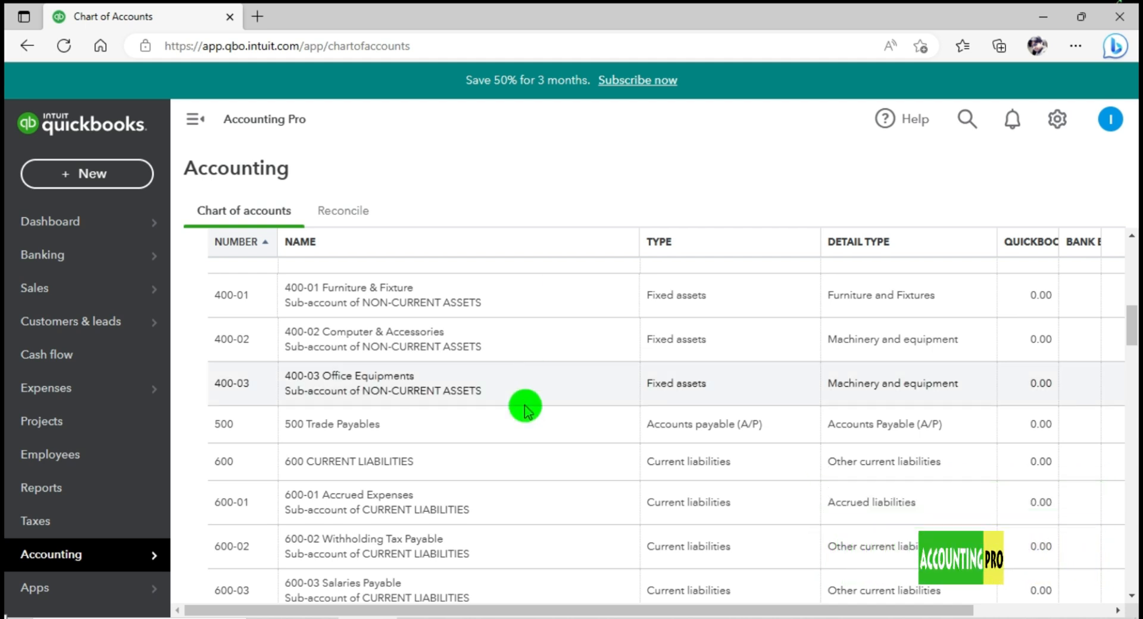
Switch back to the sample workbook in Excel and maximize its window
click(600, 617)
click(641, 363)
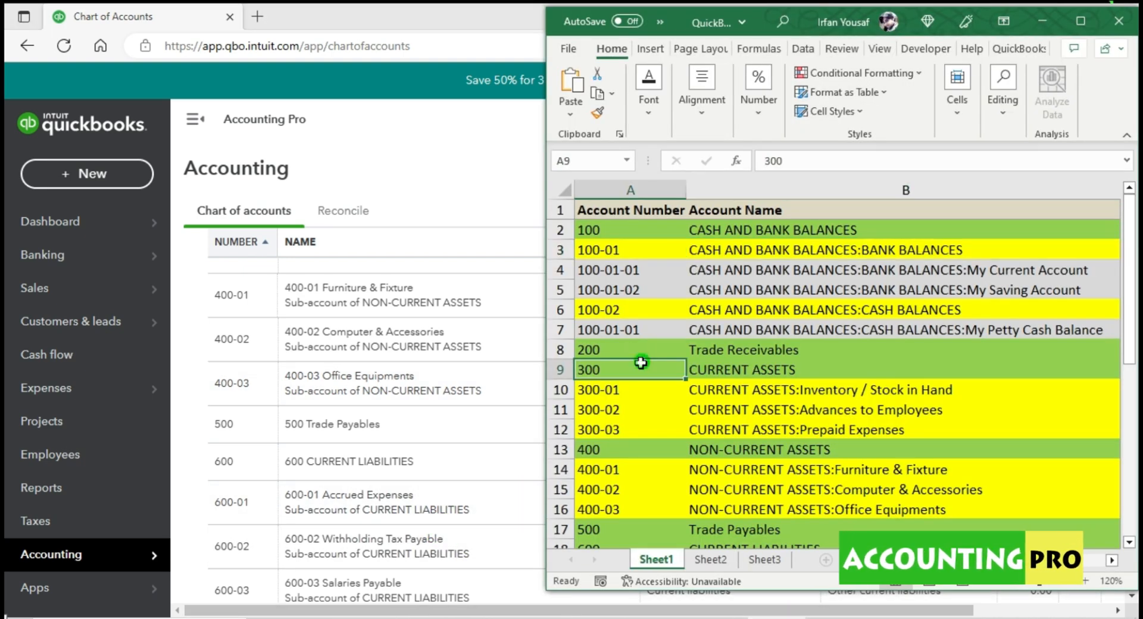
click(1078, 29)
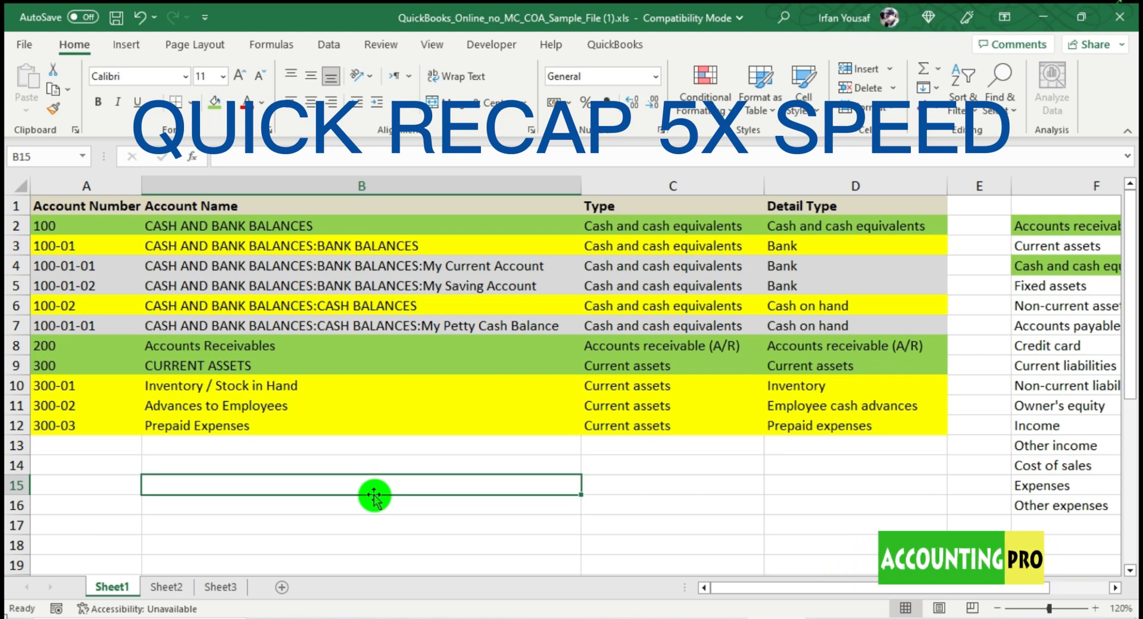
Fill Current assets in the account type list green and enter account 400, NON-CURRENT ASSETS, in row 13
click(1065, 246)
click(215, 102)
click(86, 446)
text(400)
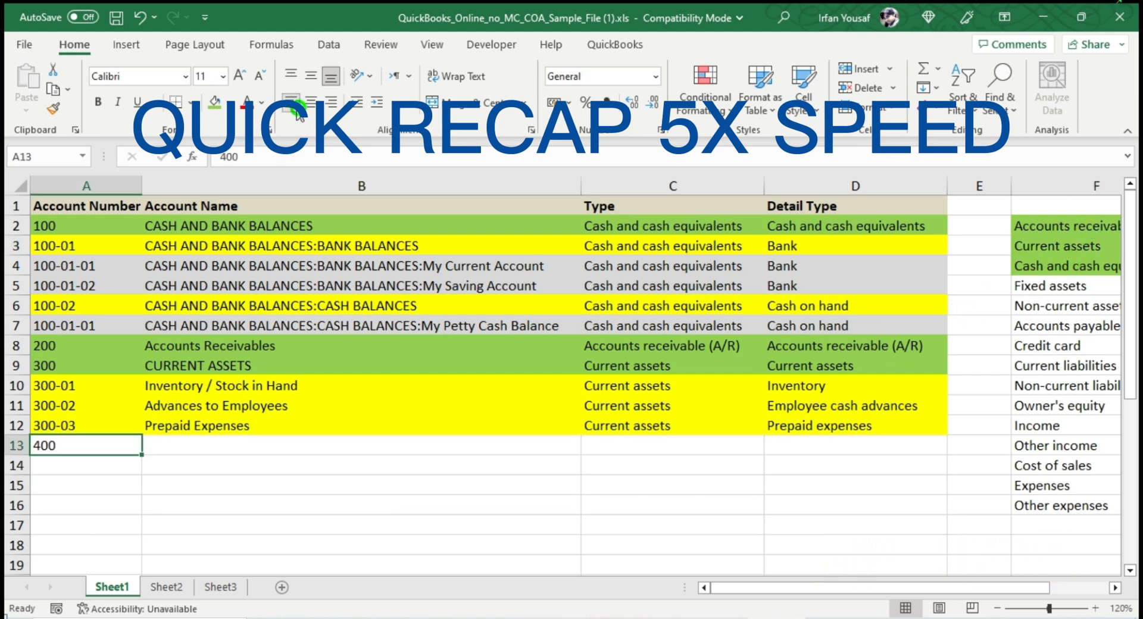
click(235, 448)
text(NON-CURRENT ASSETS)
Add account 400-01, Furniture & Fixture, in yellow with type Fixed assets and detail type Furniture and Fixtures
key(Return)
text(Furniture & Fixture)
key(Tab)
text(Fixed assets)
click(256, 246)
click(205, 373)
text(Furniture and Fixtures)
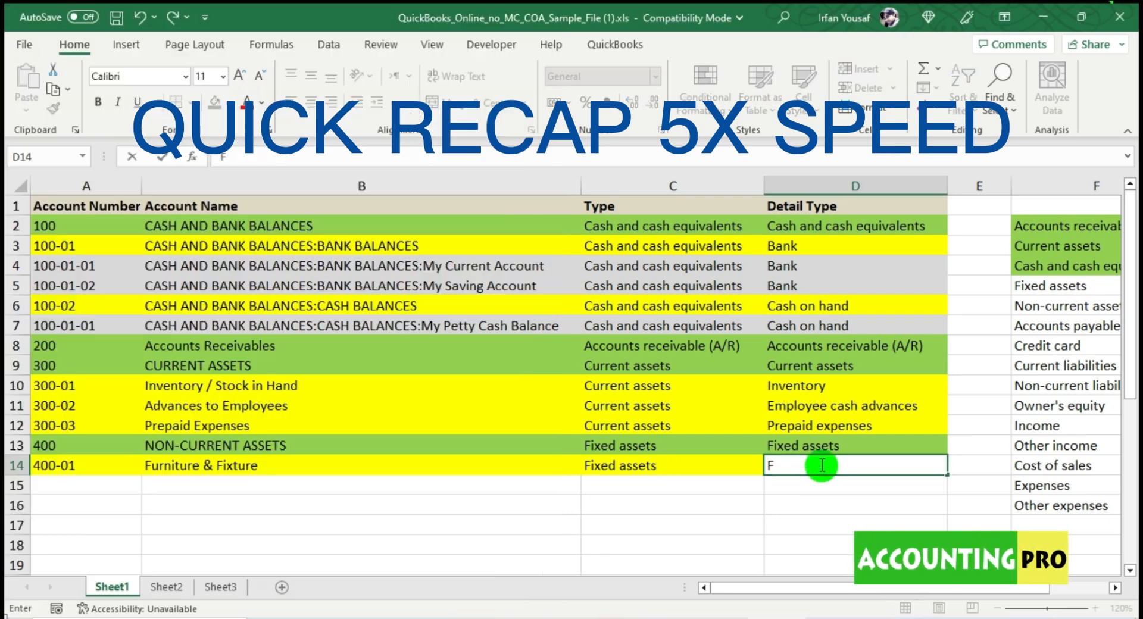
Add Fixed assets accounts 400-02 Computer & Accessories and 400-03 Office Equipments with detail type Machinery and equipment, and fill Fixed assets in the type list green
text(400-02Computer & Accessories400-03Office EquipmentsFixed assetsMachinery and equipmentMachinery and equipment)
click(1066, 285)
click(256, 246)
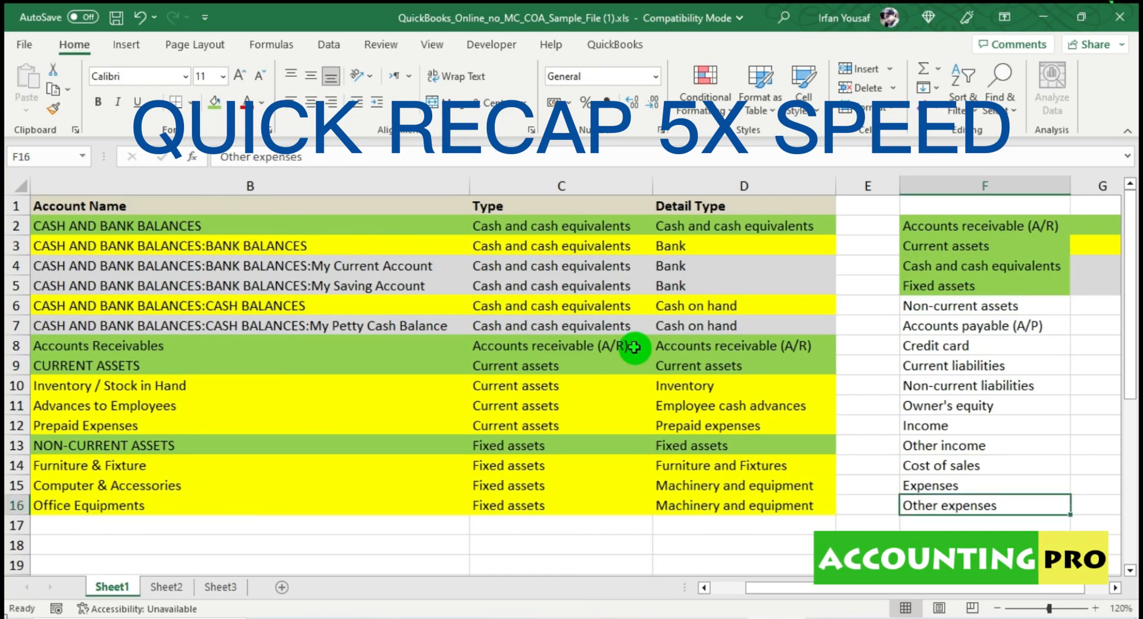
Select the account numbers in column A from account 100 in row 2 downward
double_click(306, 445)
key(shift+Down)
key(shift+Down)
key(shift+Down)
key(shift+Down)
key(shift+Down)
key(shift+Down)
key(shift+Down)
key(shift+Down)
key(shift+Down)
key(shift+Down)
key(shift+Down)
key(shift+Down)
key(shift+Down)
key(shift+Down)
key(shift+Down)
key(shift+Down)
key(shift+Down)
key(shift+Down)
key(shift+Down)
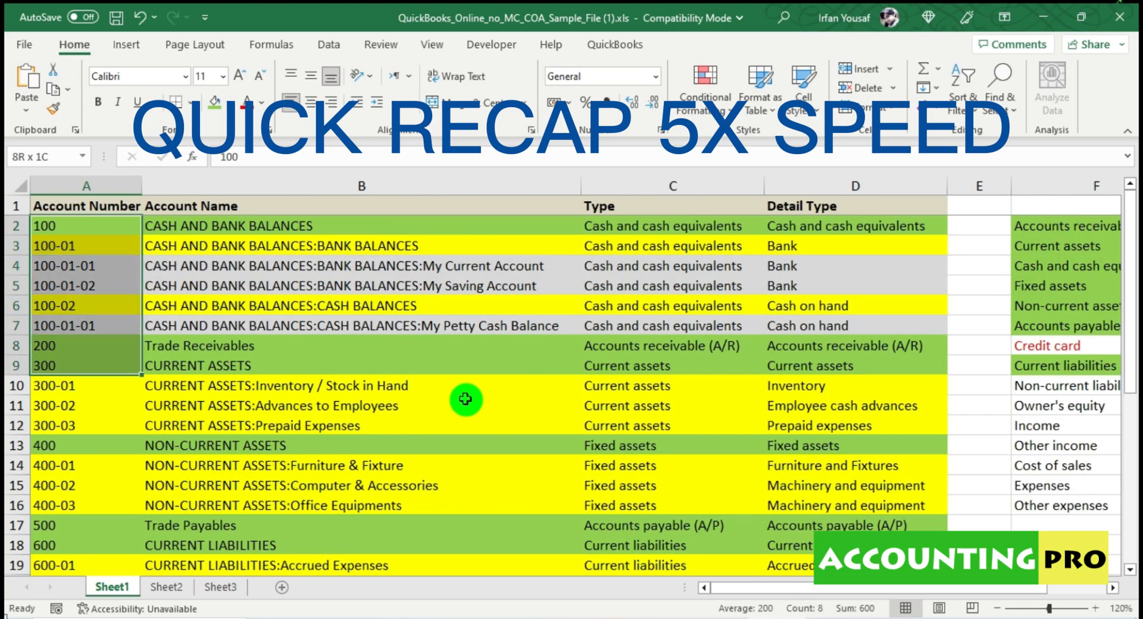
Look over the finished account rows and return to the Account Number header in A1
scroll(465, 399, down, 2)
key(Up)
key(Down)
key(Down)
key(Down)
key(Up)
key(Up)
key(Up)
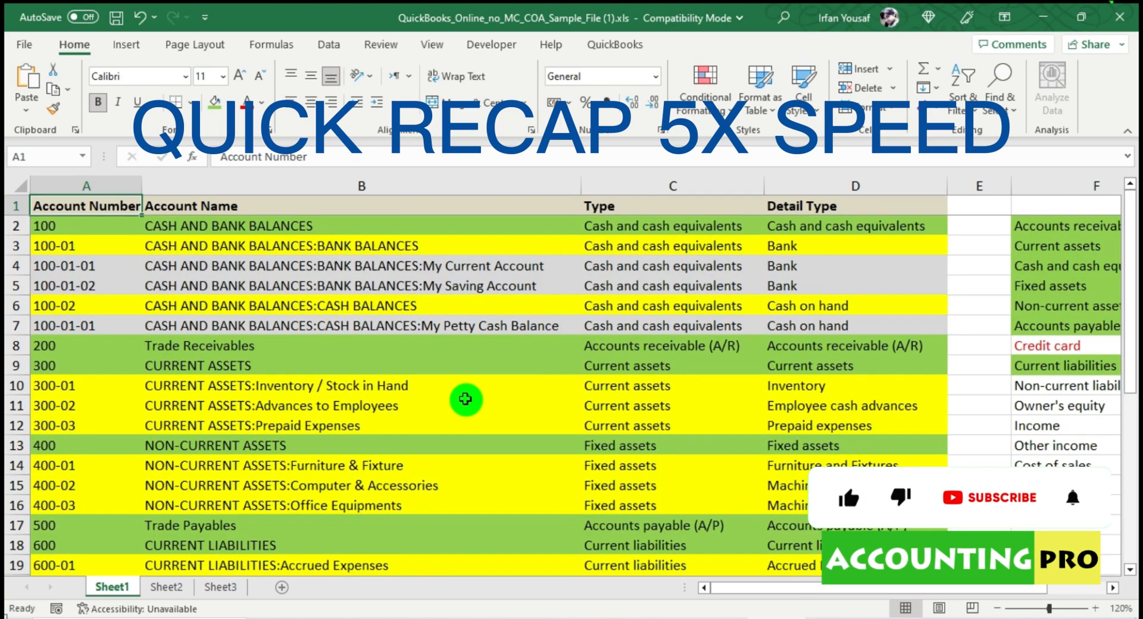
Re-enter the CASH AND BANK BALANCES account name in B2 as it is and save the sample workbook
key(Down)
key(Right)
key(F2)
text(s)
key(BackSpace)
key(Return)
key(ctrl+s)
click(672, 425)
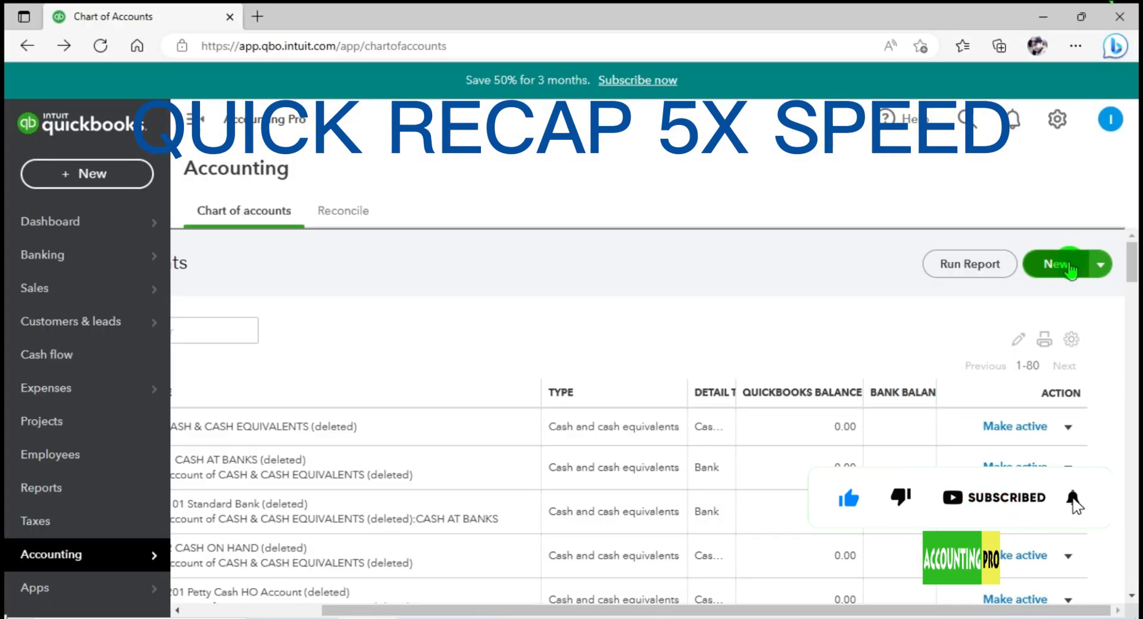
Start an account import in QuickBooks Online with QuickBooks_Online_no_MC_COA_Sample_File (1) and accept the field mapping
click(1100, 260)
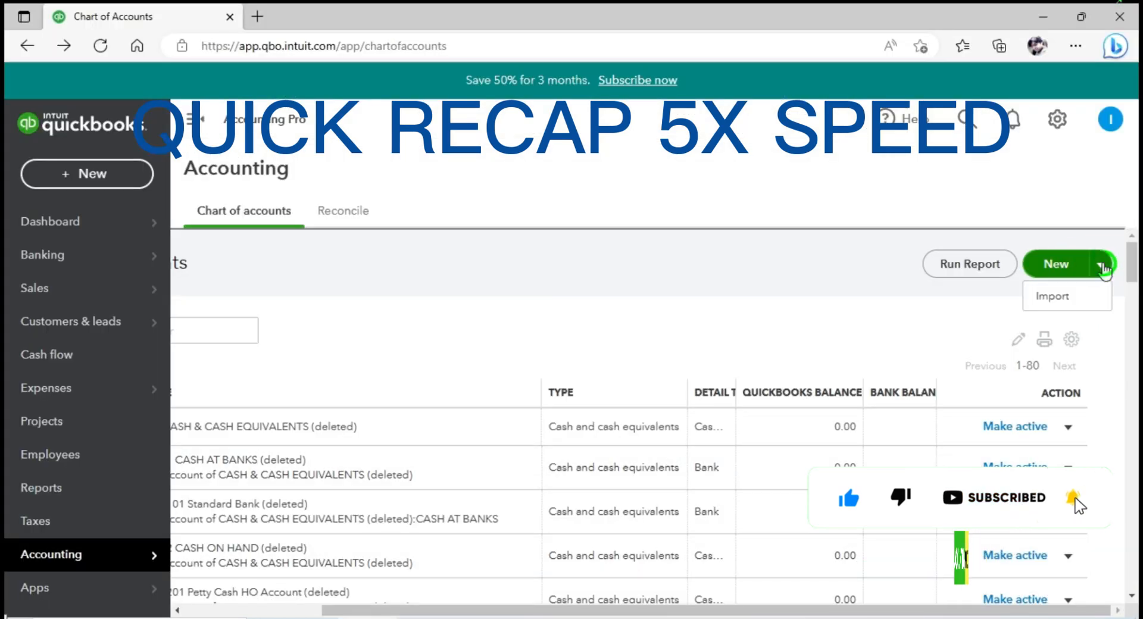
click(1052, 296)
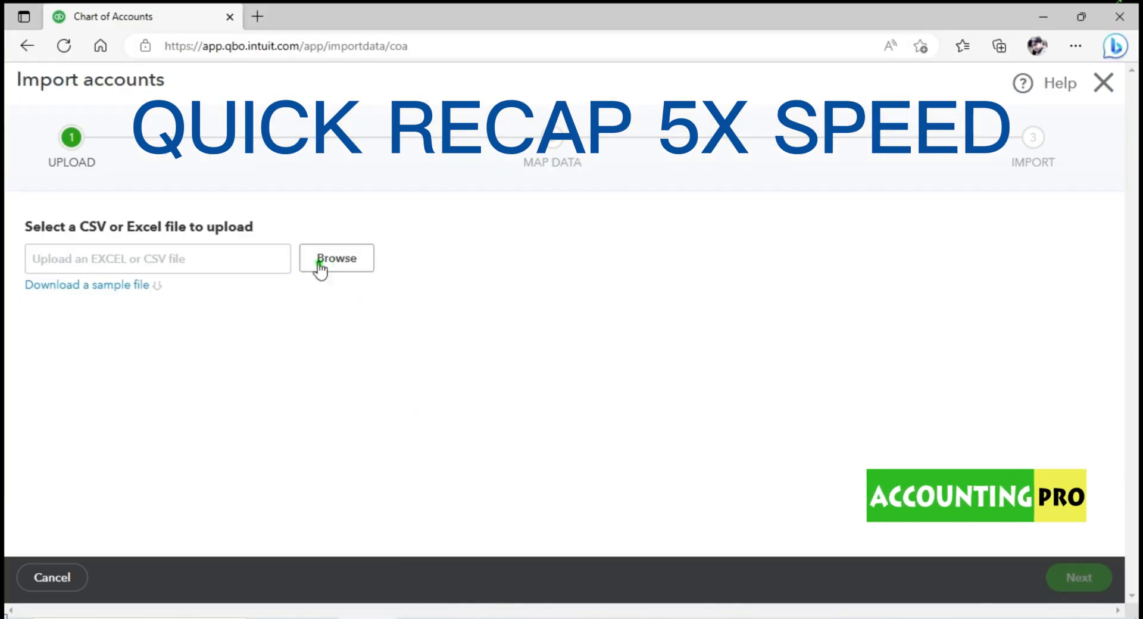
click(337, 258)
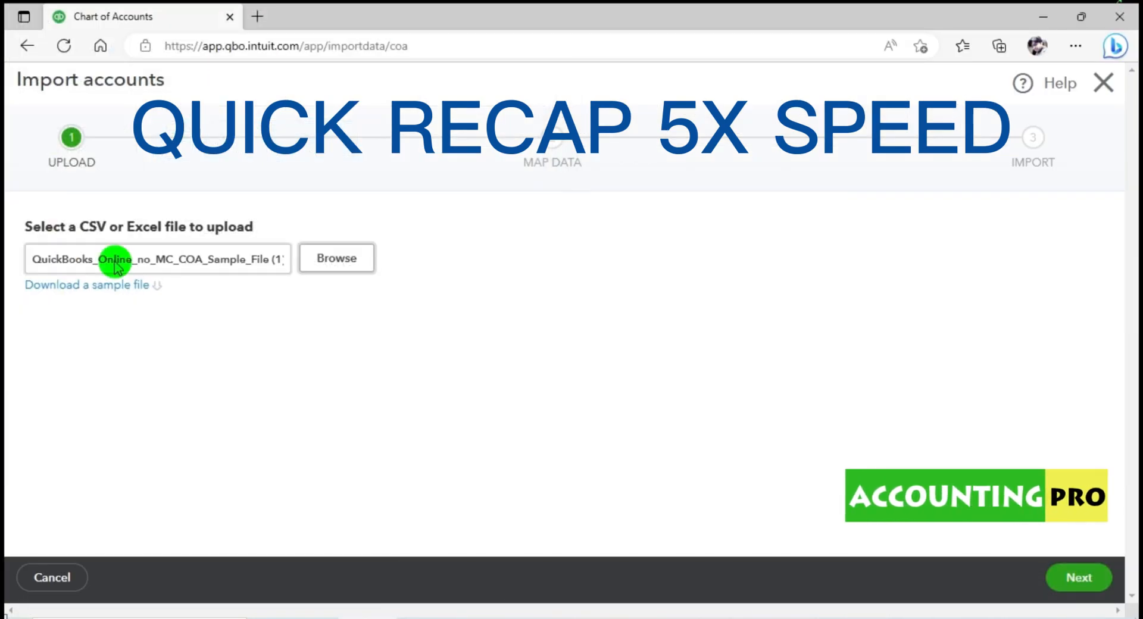
click(1079, 577)
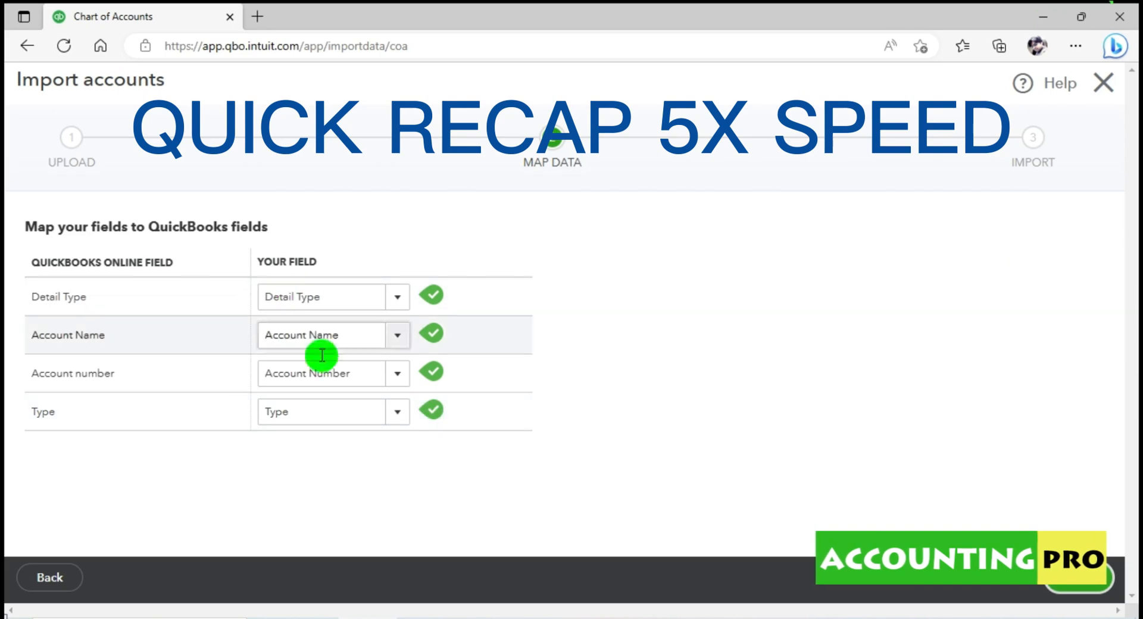
click(1079, 578)
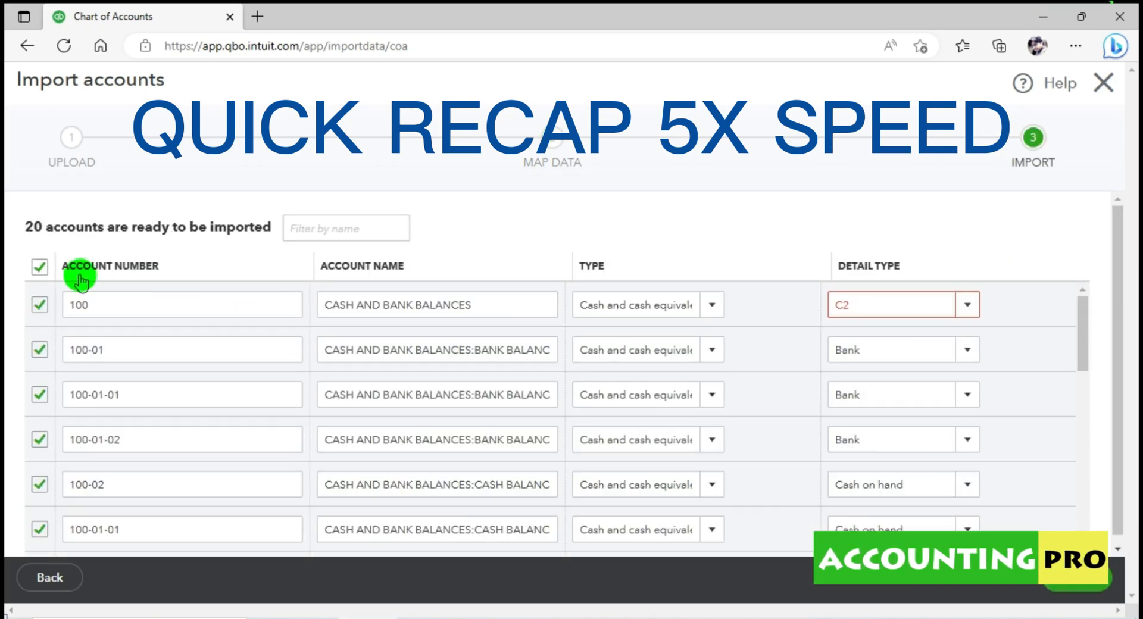
Set the detail type of account 100, CASH AND BANK BALANCES, to Cash and cash equivalents
drag(1083, 332, 1101, 289)
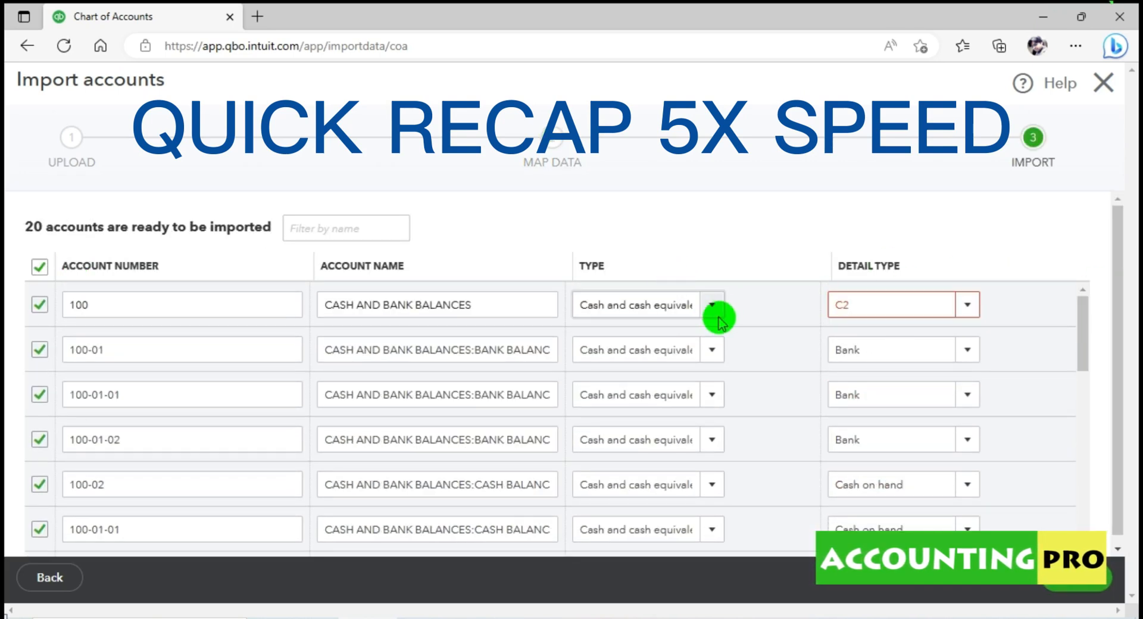
click(967, 305)
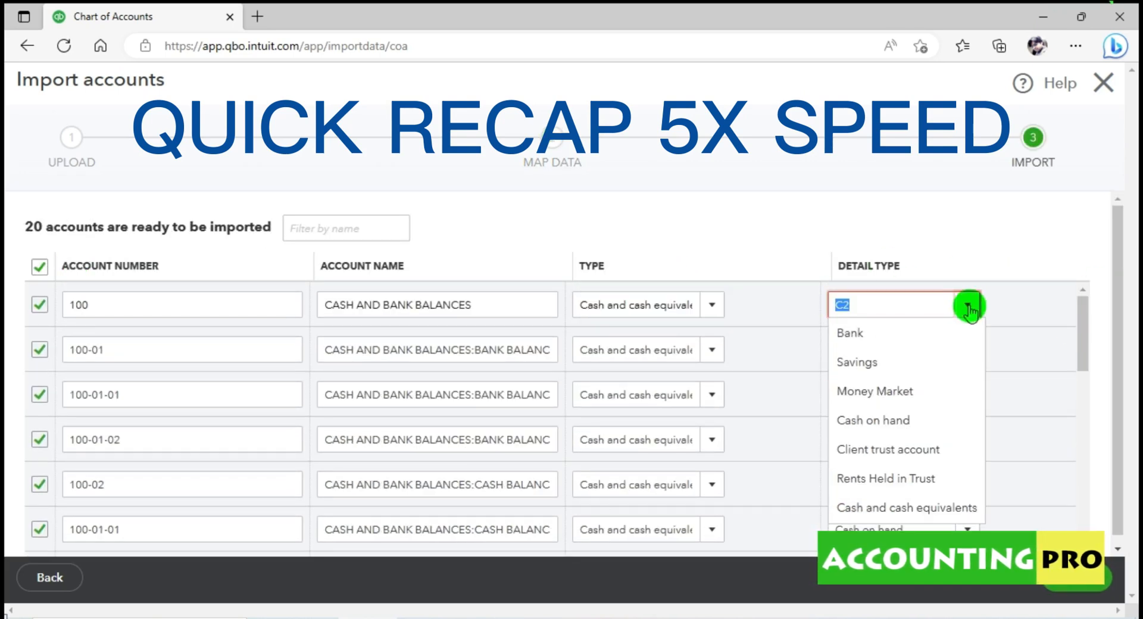
click(902, 509)
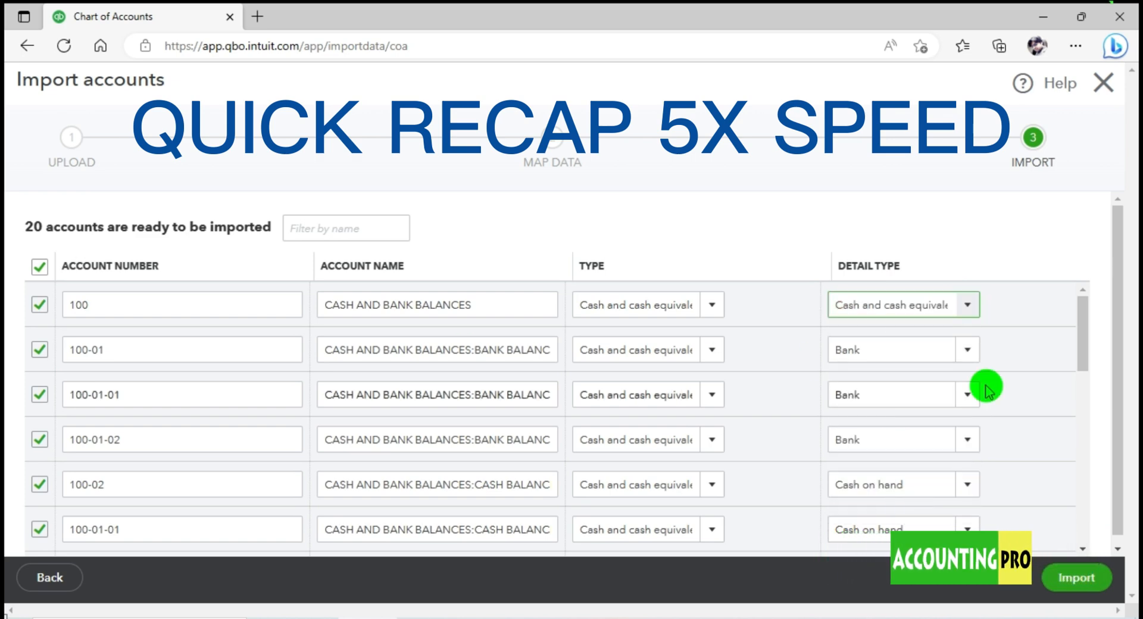
Check the remaining import rows and replace the invalid detail type of account 600, CURRENT LIABILITIES, with a listed option
scroll(454, 439, down, 2)
click(712, 306)
click(712, 307)
drag(1087, 352, 1100, 415)
scroll(564, 442, down, 5)
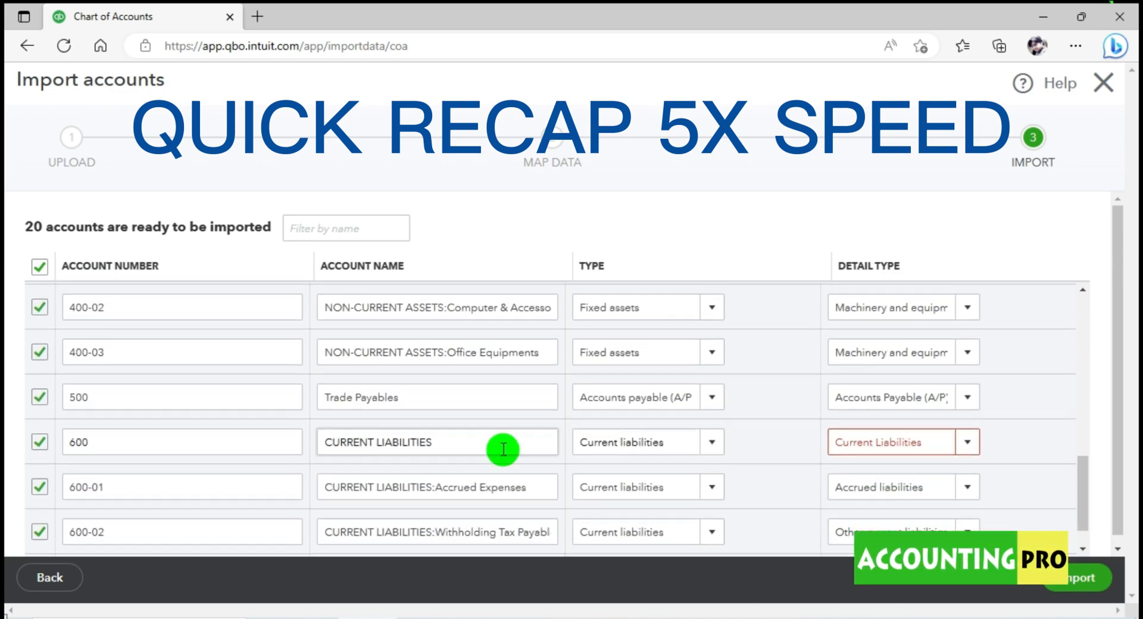
click(967, 442)
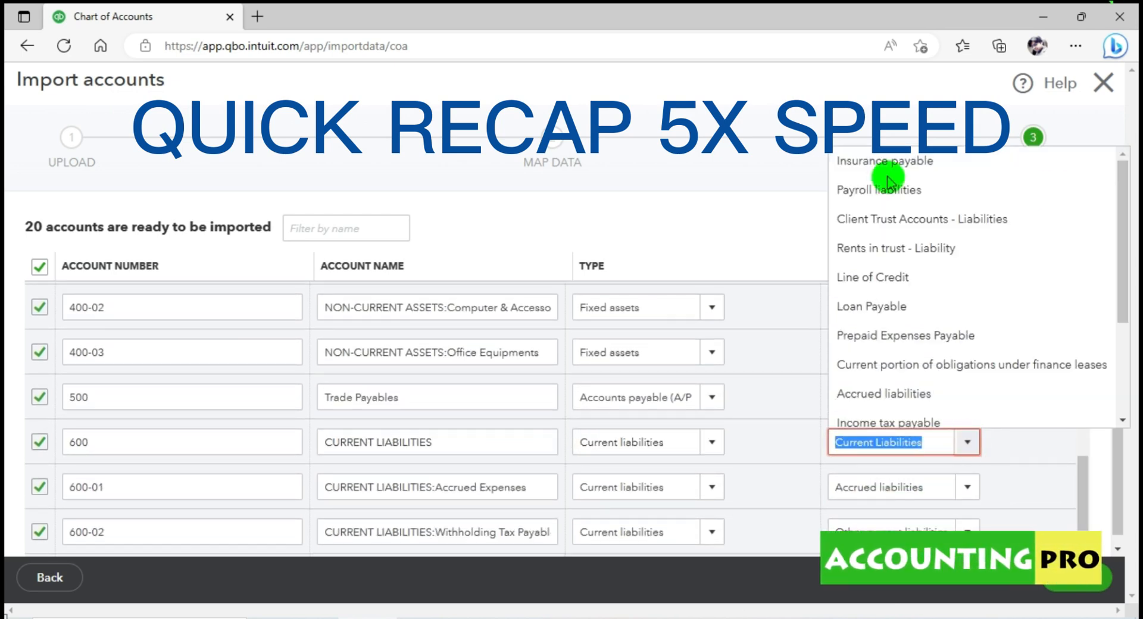
drag(1123, 262, 1136, 335)
click(882, 361)
drag(1082, 462, 1094, 288)
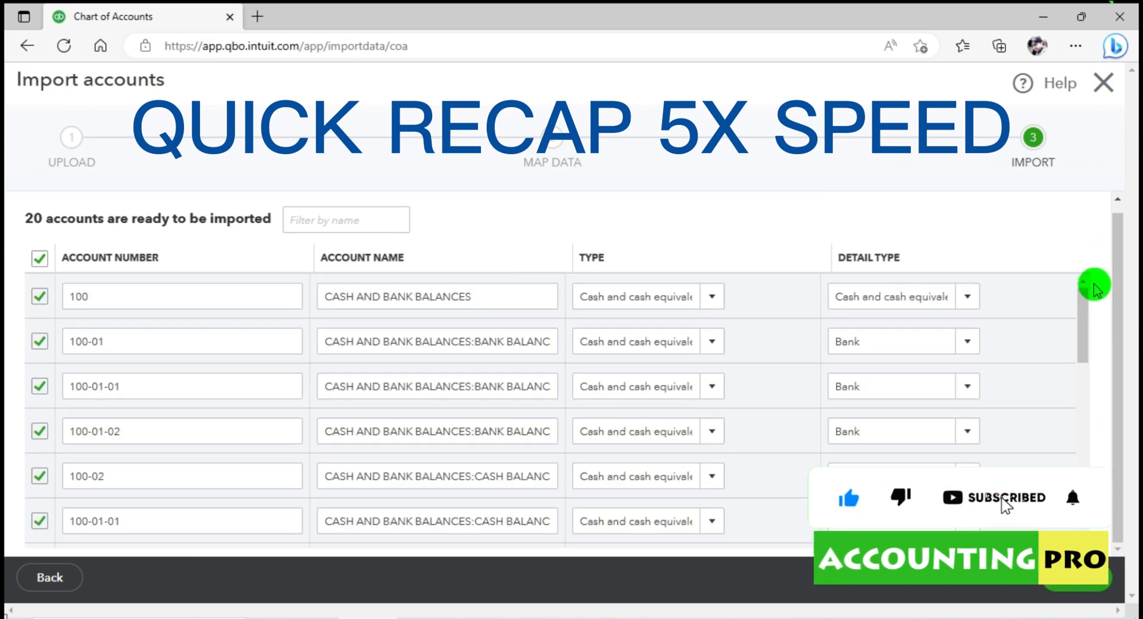